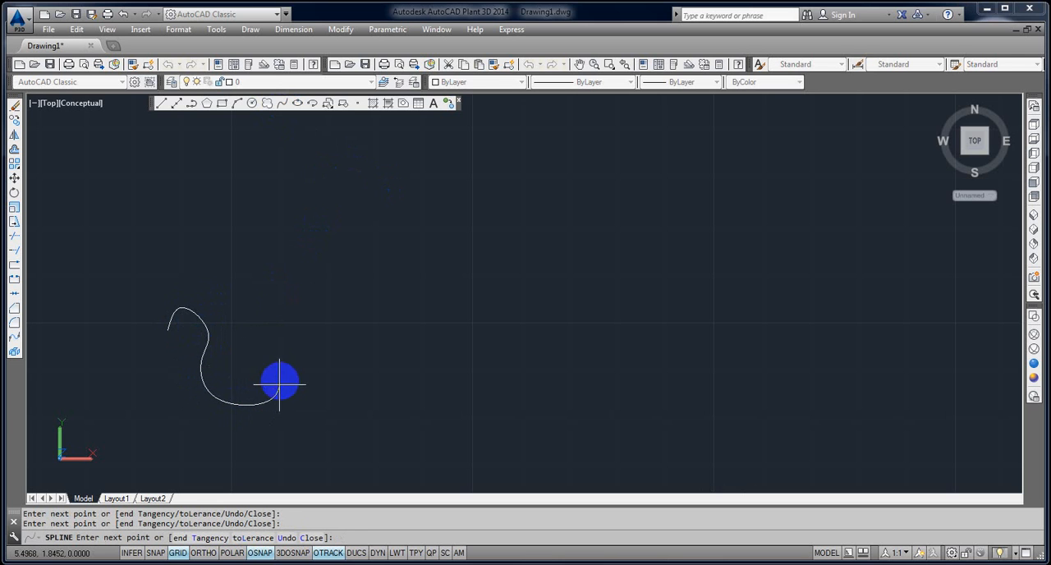
# Complete the open spline by adding fit points that rise, sweep down to a low bend, and curl back up at its far end.
pyautogui.click(295, 343)
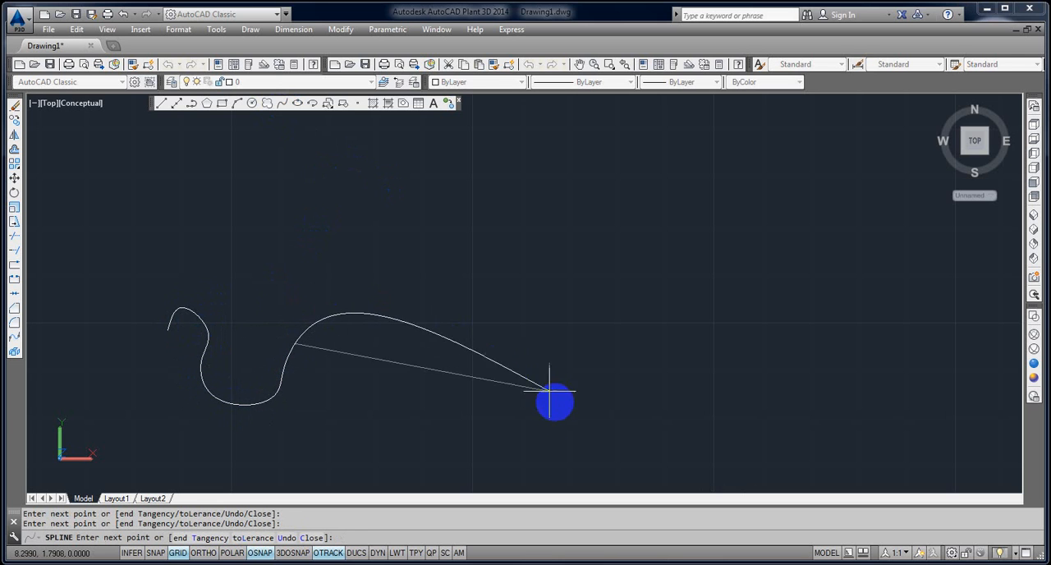
pyautogui.click(612, 443)
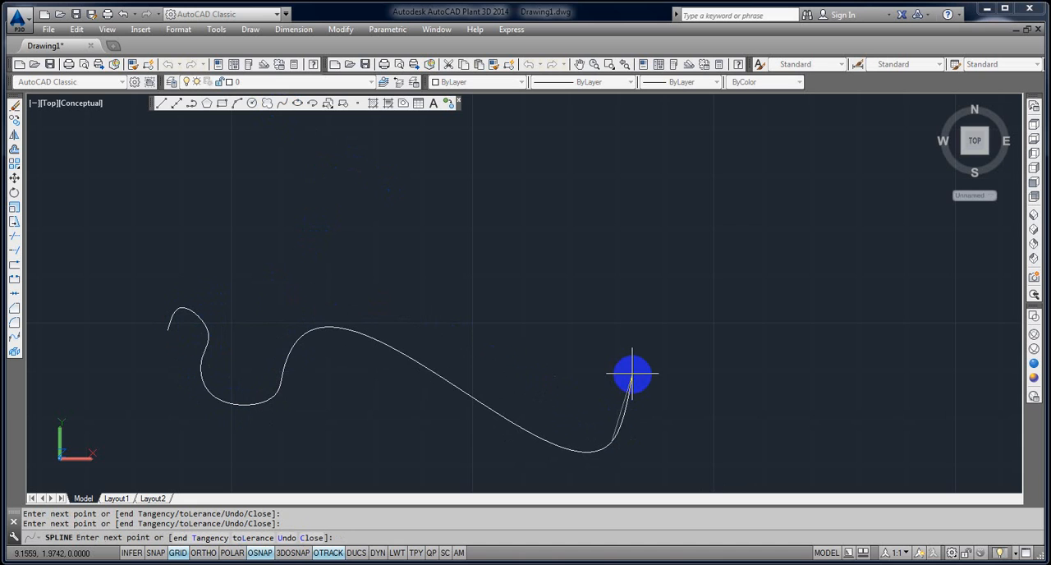
pyautogui.scroll(-2, 632, 374)
pyautogui.moveTo(632, 373); pyautogui.dragTo(675, 313, button='middle')
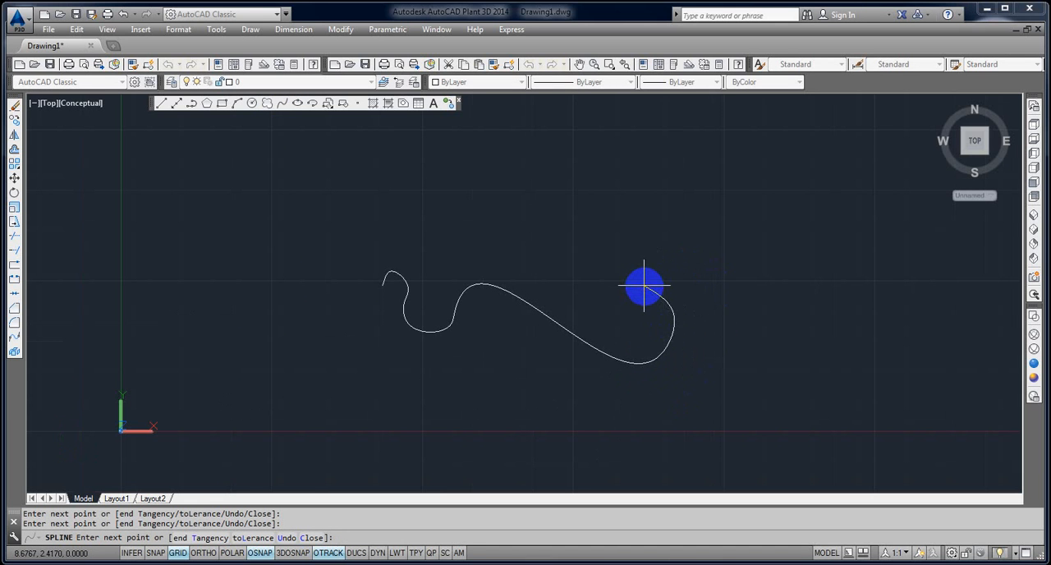
pyautogui.press('Return')
pyautogui.press('Return')
pyautogui.scroll(4, 379, 288)
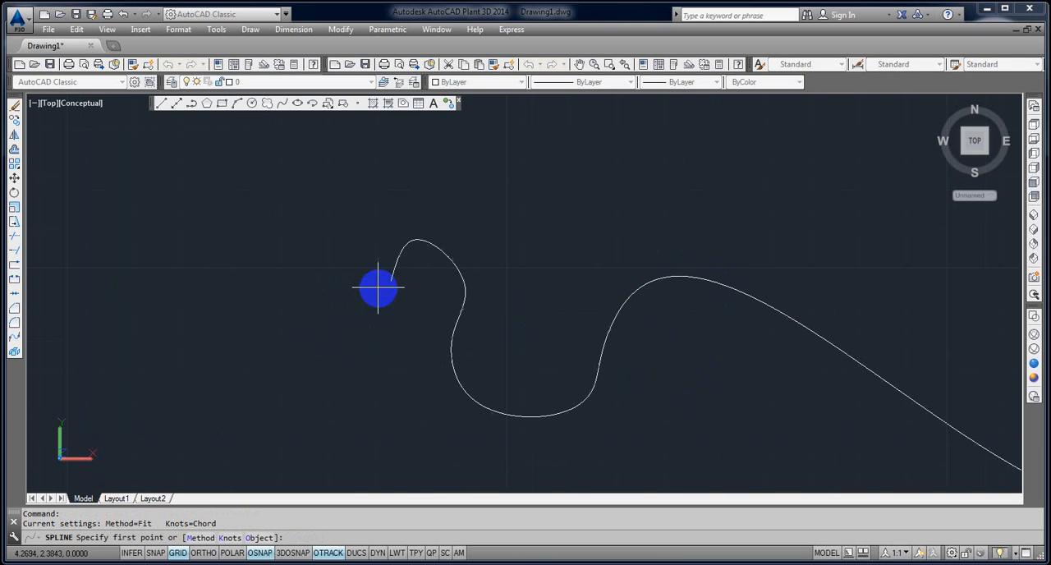
pyautogui.click(417, 269)
pyautogui.click(475, 240)
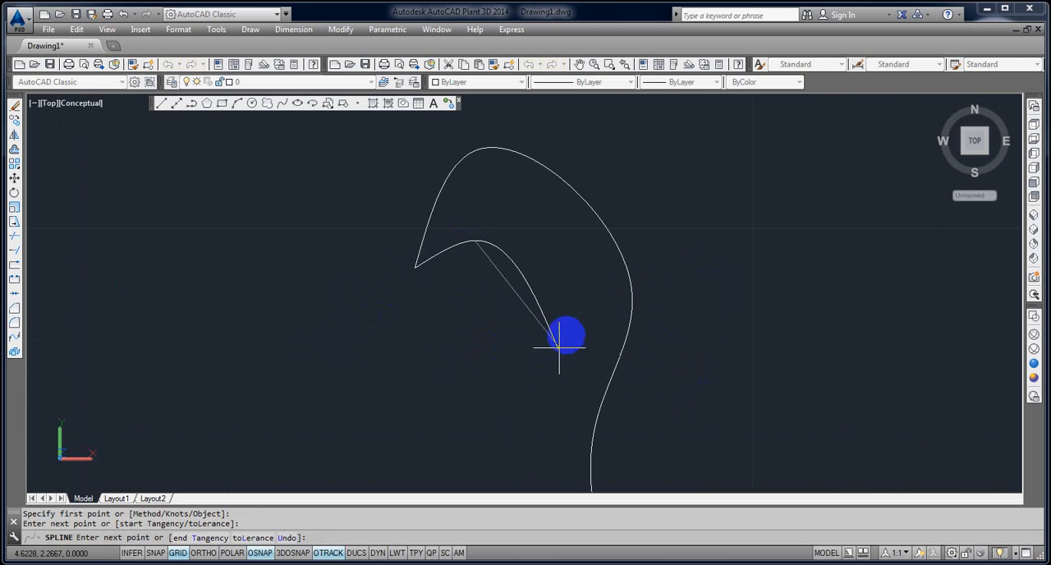
pyautogui.click(572, 300)
pyautogui.click(521, 381)
pyautogui.scroll(-4, 519, 386)
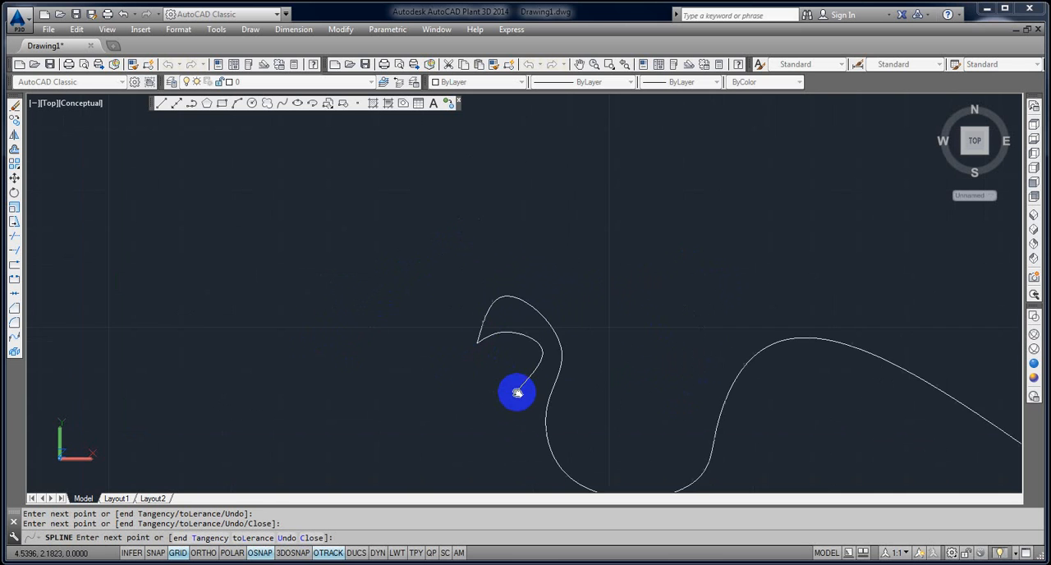
pyautogui.moveTo(517, 394); pyautogui.dragTo(513, 287, button='middle')
pyautogui.click(504, 321)
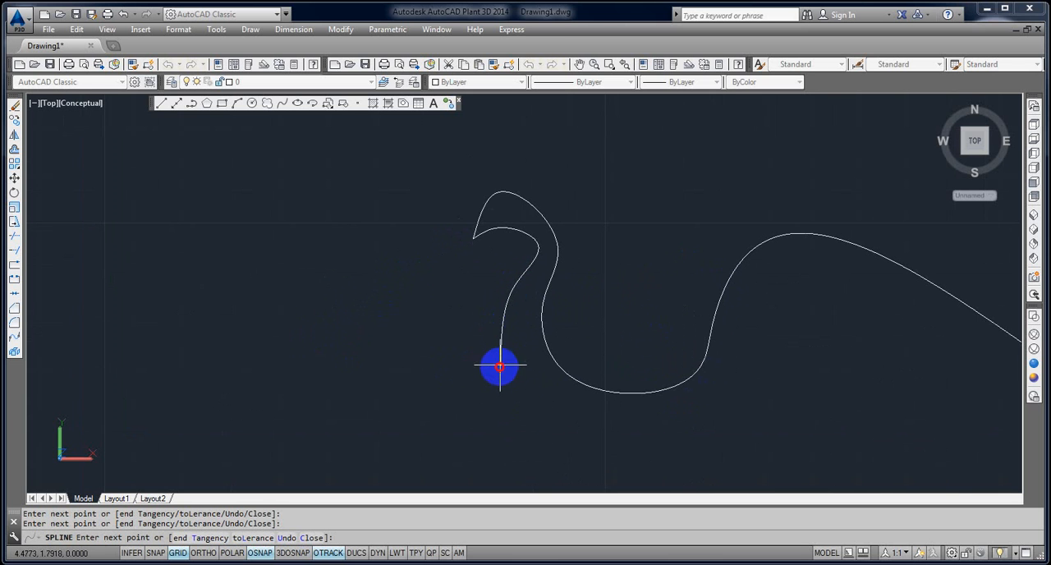
pyautogui.click(500, 366)
pyautogui.moveTo(493, 400); pyautogui.dragTo(387, 282, button='middle')
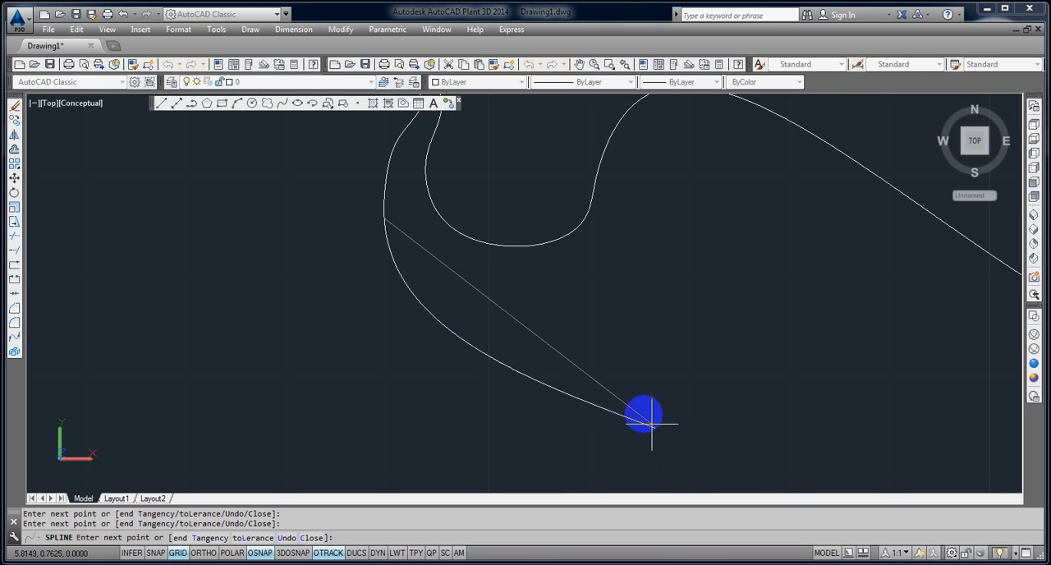
pyautogui.click(662, 336)
pyautogui.scroll(-2, 668, 335)
pyautogui.moveTo(667, 335); pyautogui.dragTo(342, 436, button='middle')
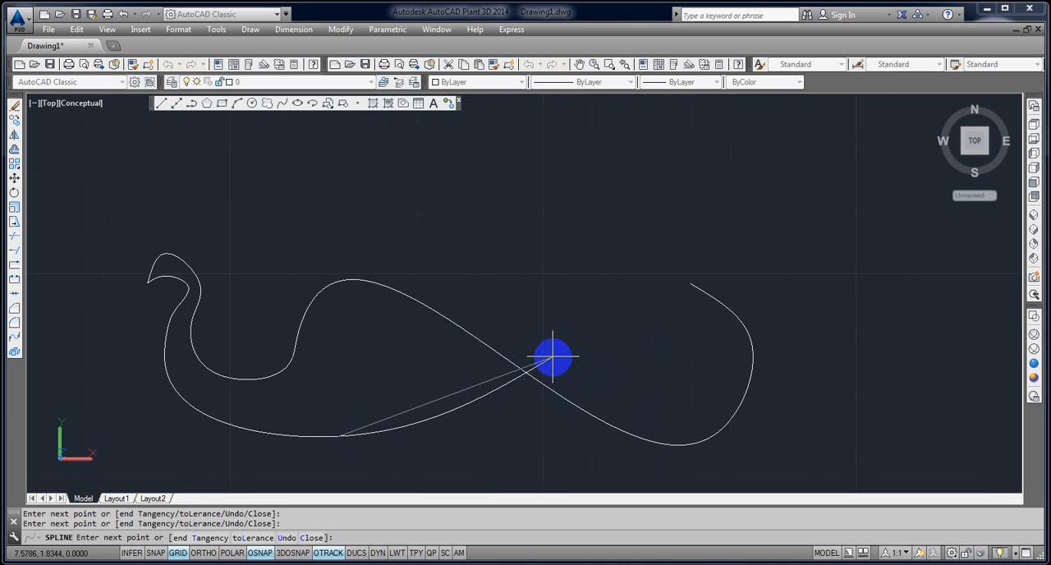
pyautogui.press('Escape')
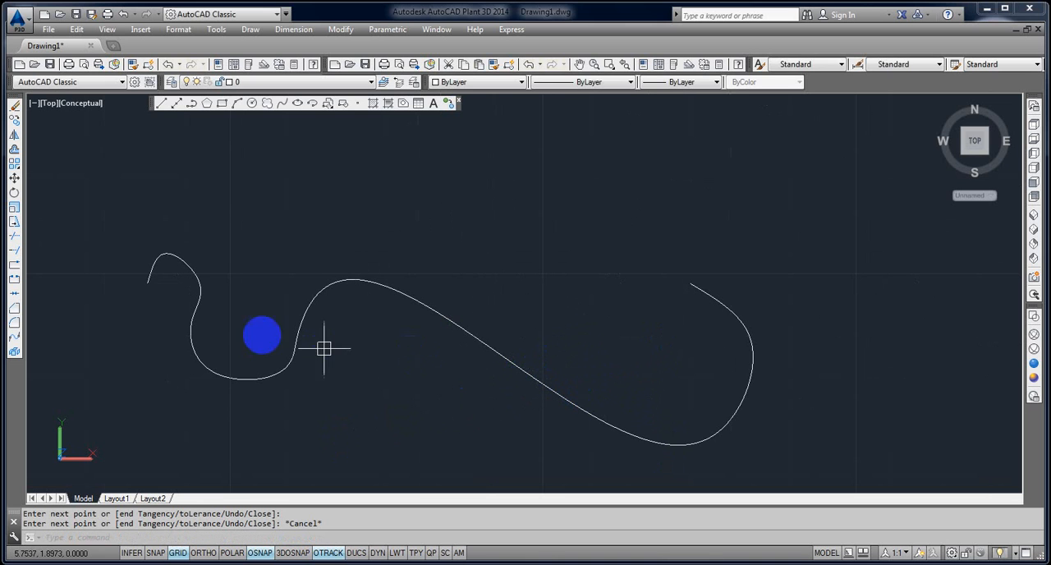
# Draw a second spline from the first spline's hooked starting endpoint, looping beneath it and ending on its descending section with the Nearest (NEA) snap.
pyautogui.press('Return')
pyautogui.click(147, 282)
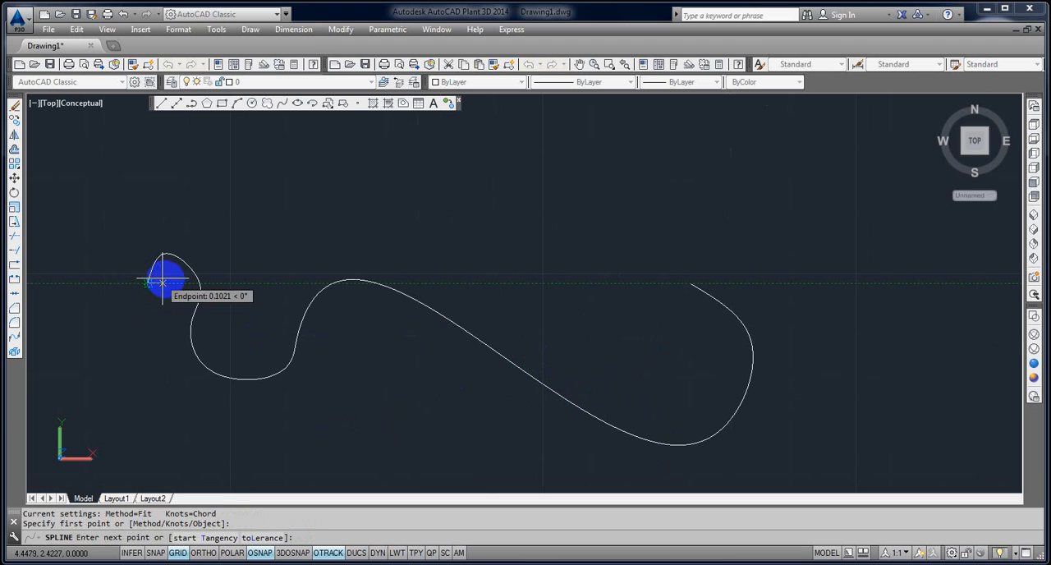
pyautogui.scroll(5, 165, 282)
pyautogui.click(165, 280)
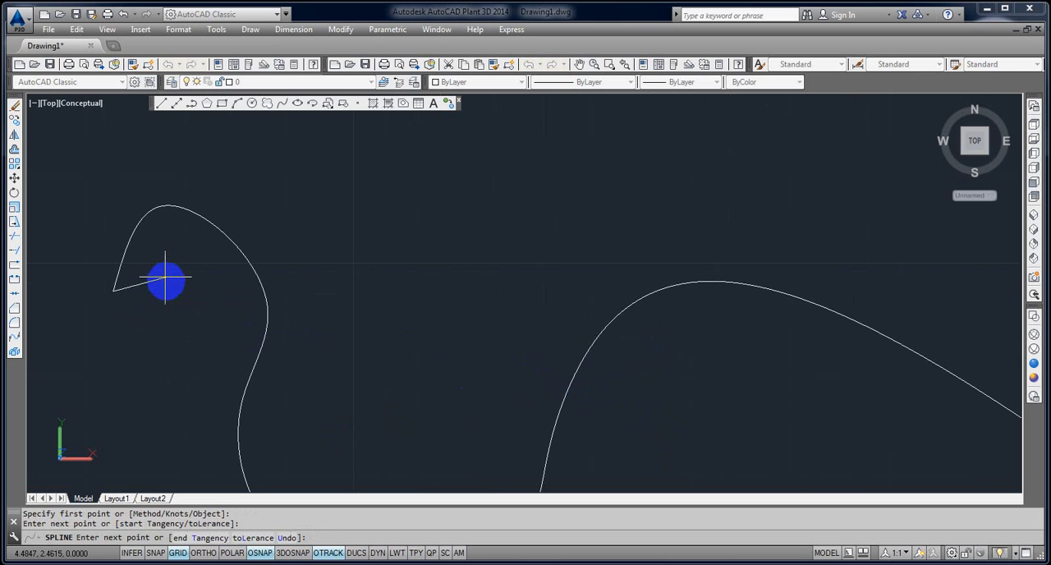
pyautogui.click(210, 296)
pyautogui.click(175, 351)
pyautogui.scroll(-4, 183, 365)
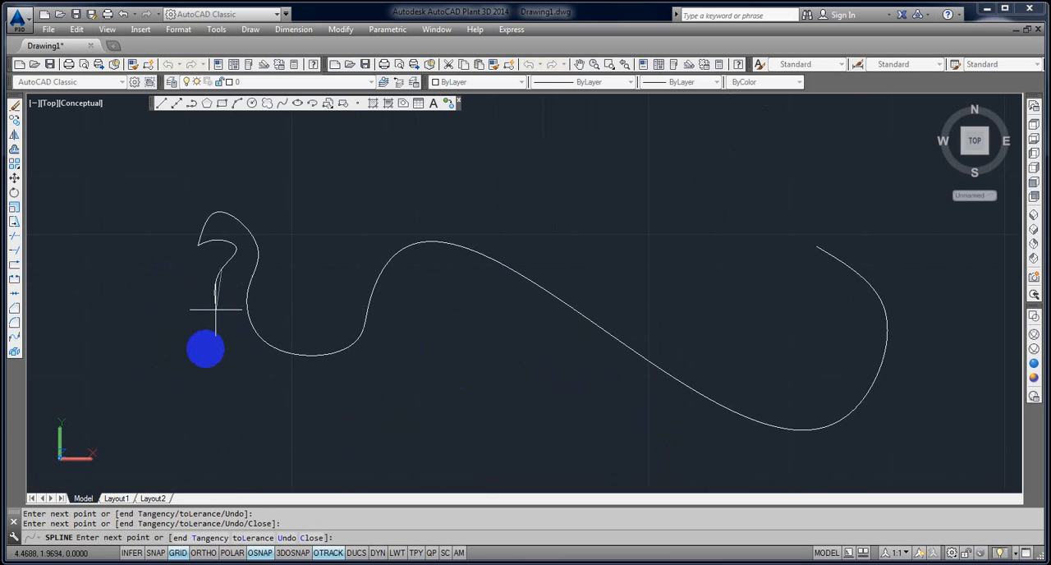
pyautogui.click(200, 369)
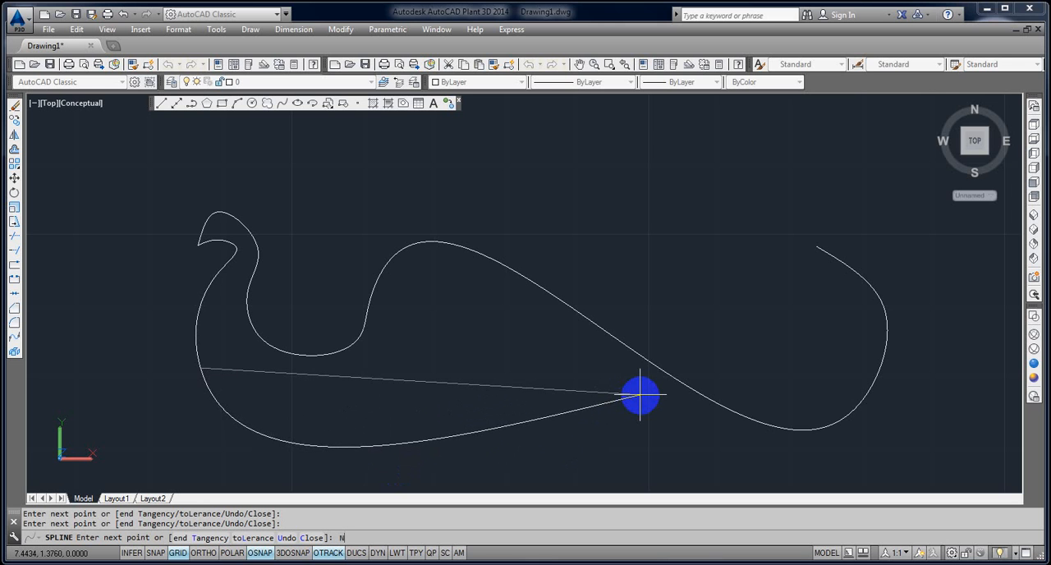
pyautogui.click(664, 379)
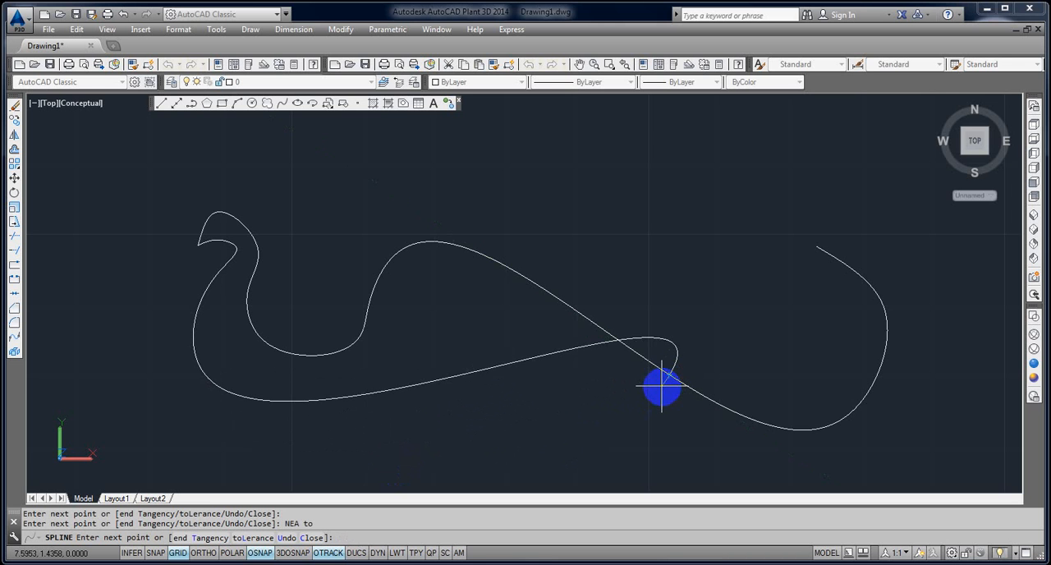
pyautogui.press('Return')
# Draw a third spline from the first spline's upper far endpoint back to the junction where the first two splines meet.
pyautogui.press('Return')
pyautogui.scroll(-6, 566, 417)
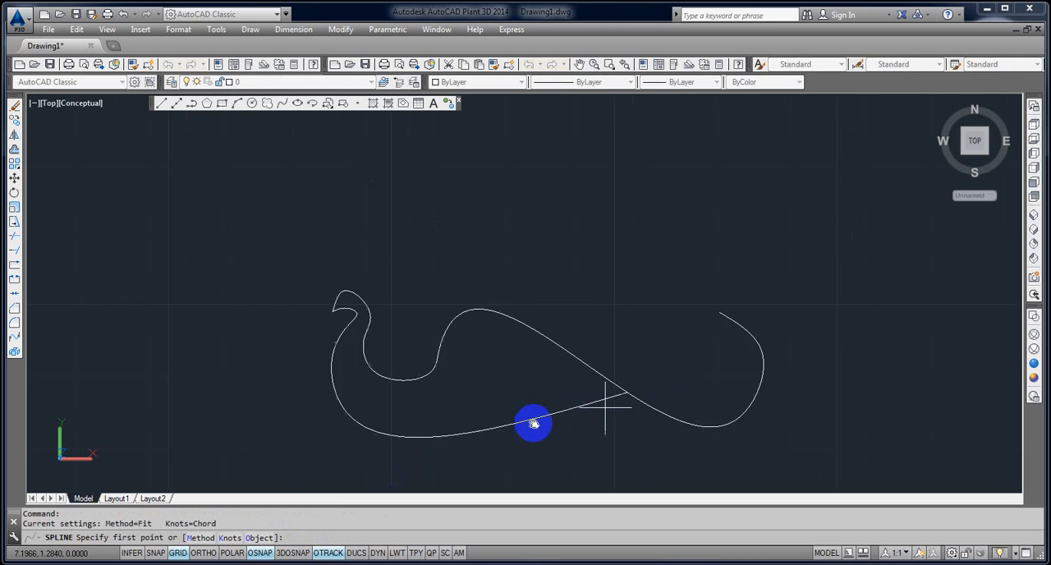
pyautogui.press('Escape')
pyautogui.scroll(5, 712, 376)
pyautogui.press('Return')
pyautogui.click(646, 297)
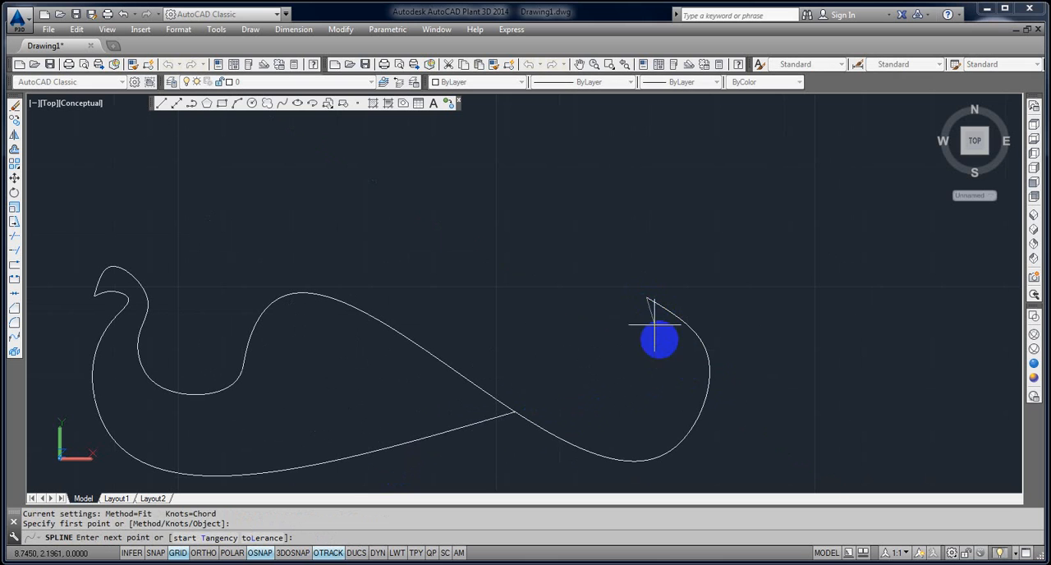
pyautogui.click(517, 410)
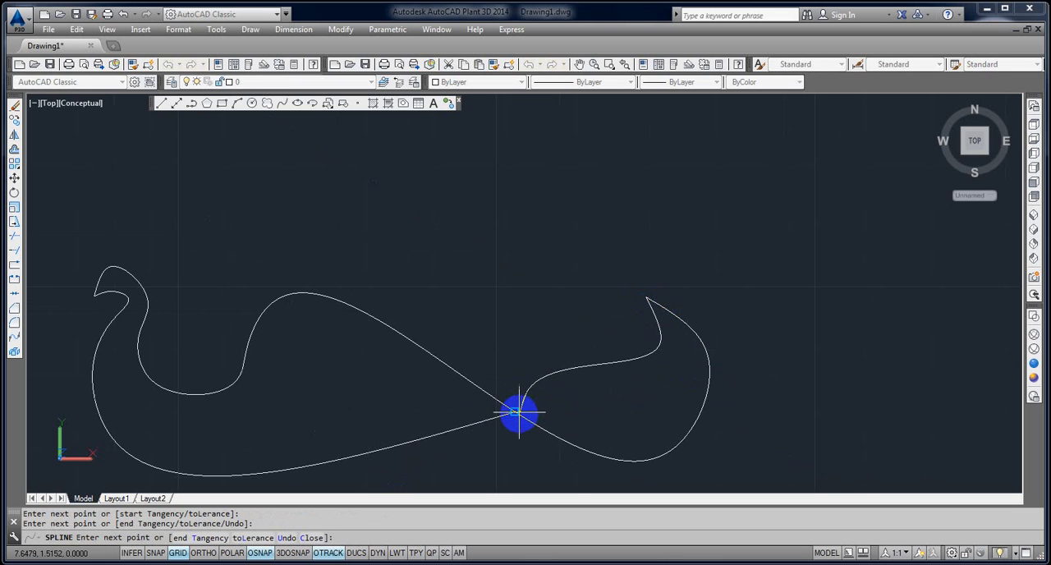
pyautogui.click(519, 413)
pyautogui.press('Return')
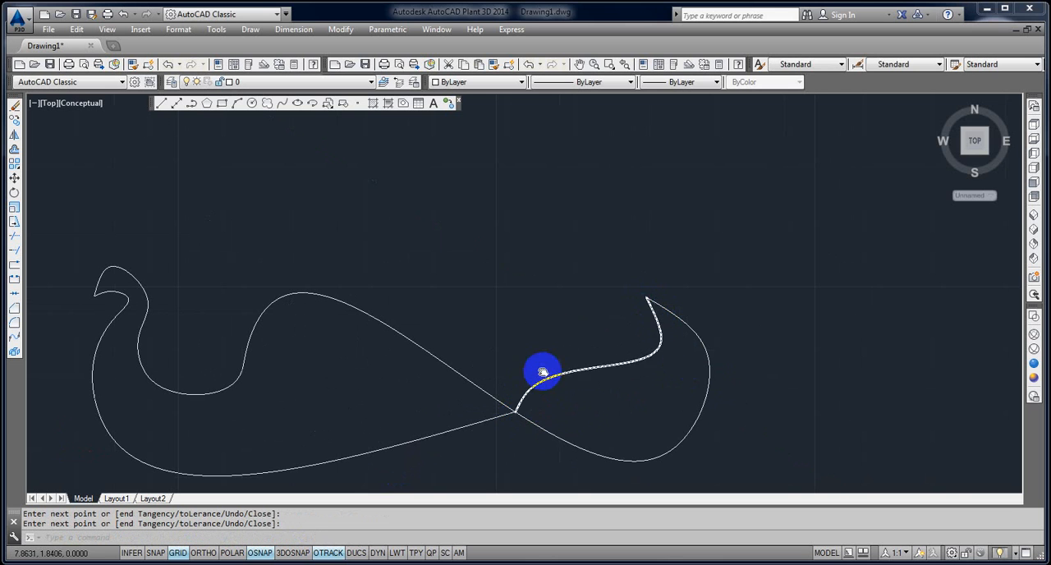
pyautogui.scroll(-2, 544, 372)
pyautogui.moveTo(544, 372); pyautogui.dragTo(620, 353, button='middle')
pyautogui.press('Escape')
pyautogui.press('Escape')
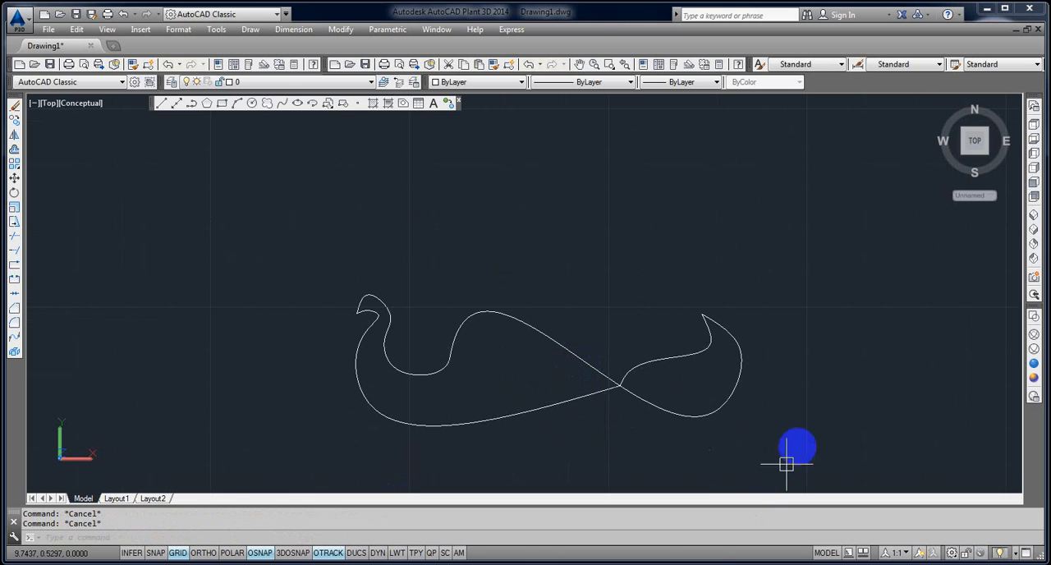
# Erase all three splines.
pyautogui.click(795, 447)
pyautogui.click(341, 296)
pyautogui.press('Delete')
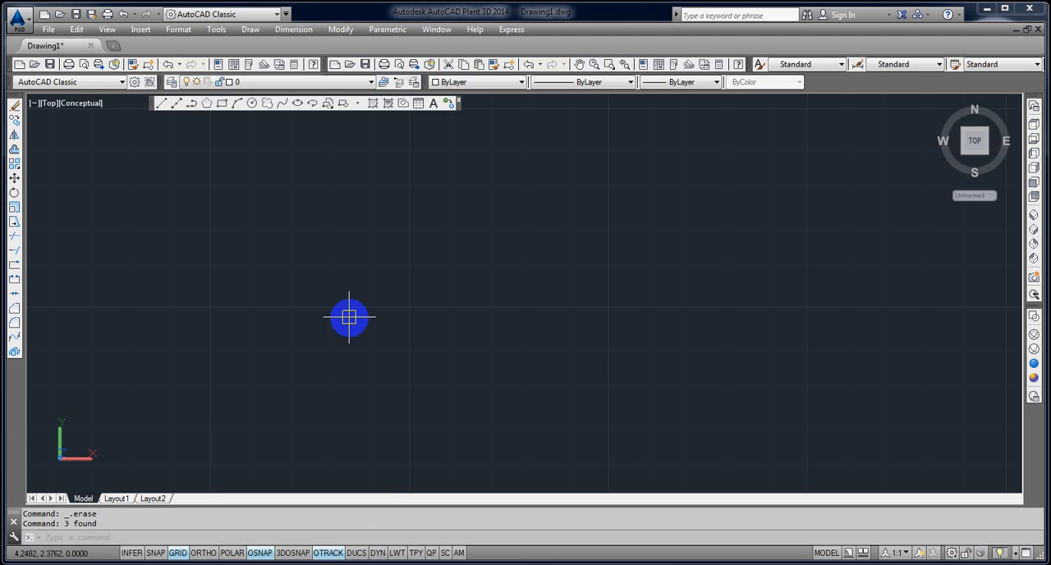
pyautogui.write('c')
pyautogui.press('Return')
pyautogui.click(276, 363)
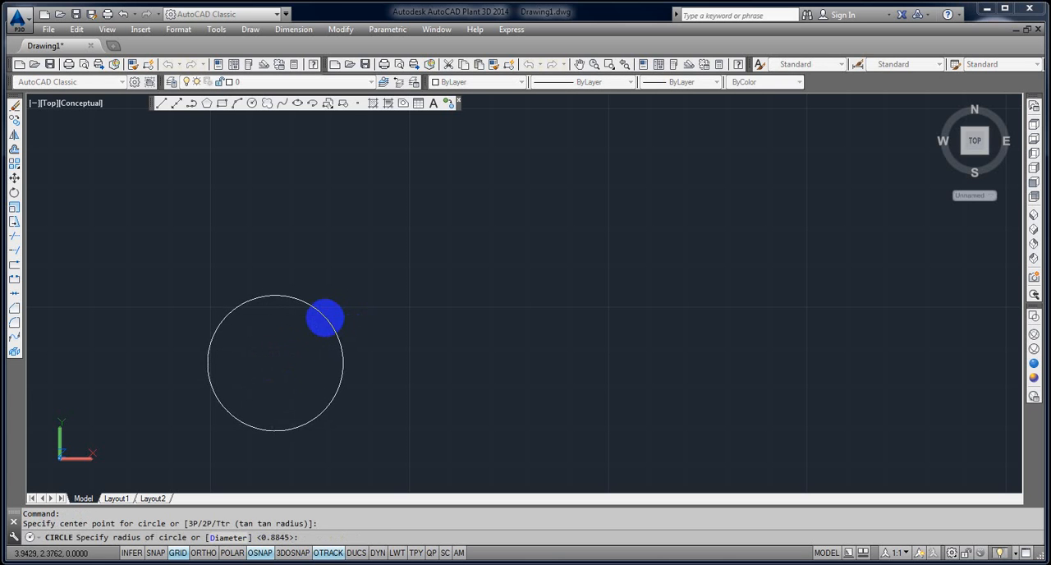
pyautogui.press('Escape')
# Draw a small upward-bulging three-point arc in the empty drawing.
pyautogui.write('a')
pyautogui.press('Return')
pyautogui.click(273, 335)
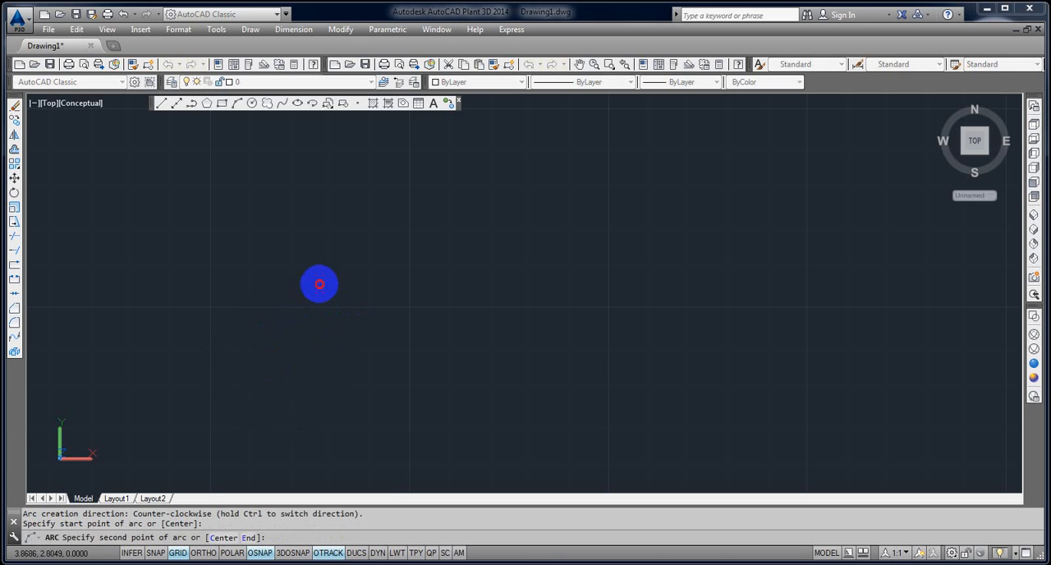
pyautogui.click(319, 284)
pyautogui.click(370, 297)
# Continue tangentially from the arc's end with two more arcs, one dipping down and one looping over the top.
pyautogui.press('Return')
pyautogui.press('Return')
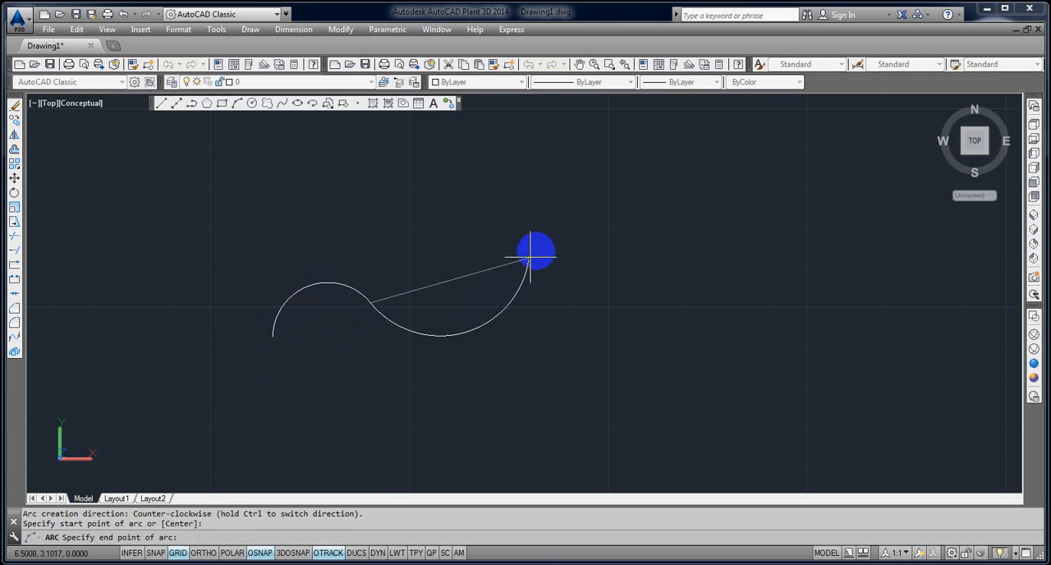
pyautogui.click(542, 238)
# Close the shape with two more tangent arcs sweeping underneath and ending at the first arc's starting endpoint.
pyautogui.press('Return')
pyautogui.press('Return')
pyautogui.click(685, 240)
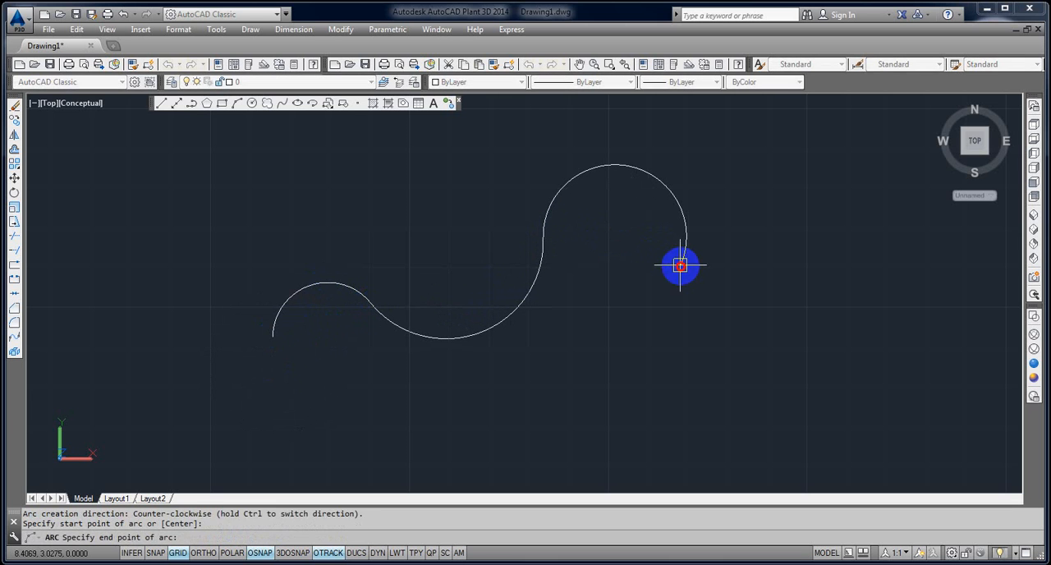
pyautogui.press('Return')
pyautogui.press('Return')
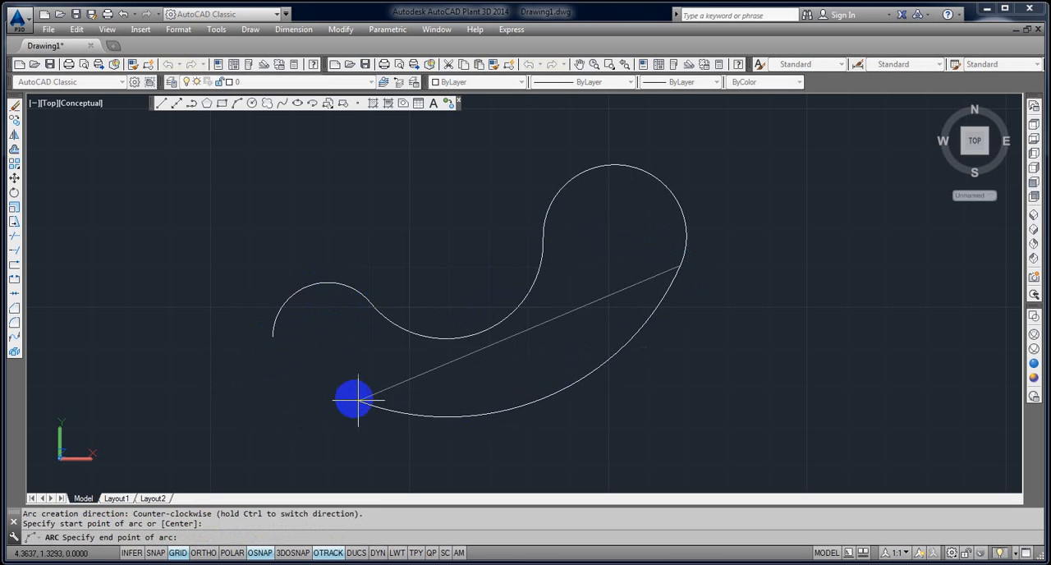
pyautogui.click(296, 368)
pyautogui.press('Return')
pyautogui.press('Return')
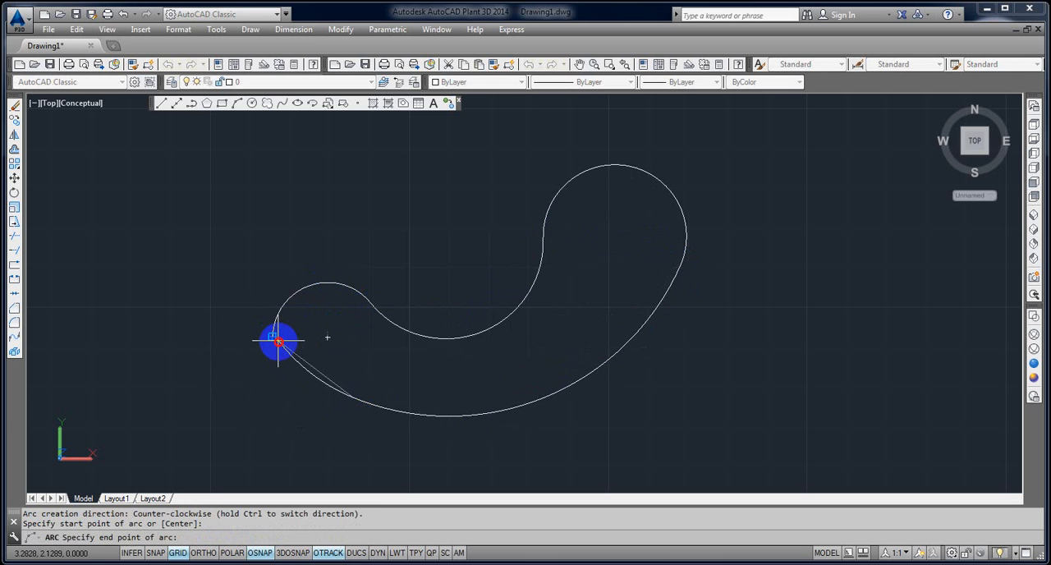
pyautogui.click(278, 341)
pyautogui.press('Escape')
# Erase all the arcs of the closed shape.
pyautogui.click(716, 418)
pyautogui.click(275, 232)
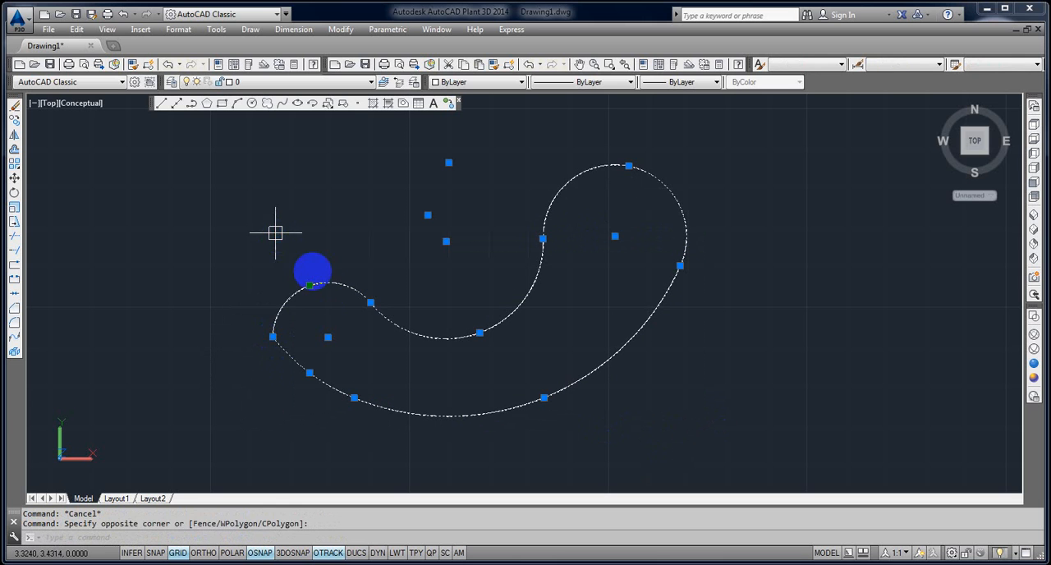
pyautogui.press('Delete')
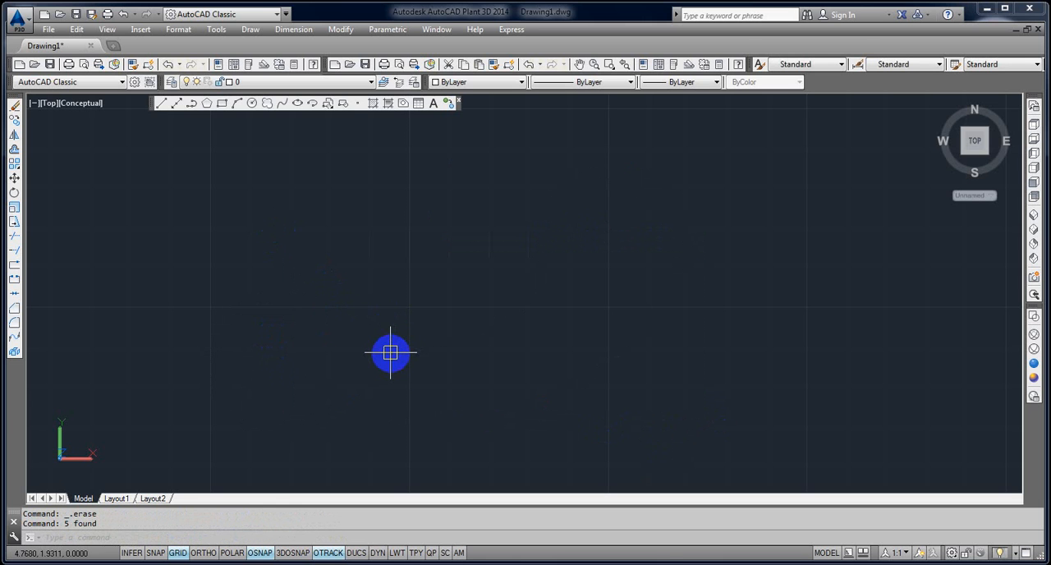
pyautogui.write('SPL')
pyautogui.press('Return')
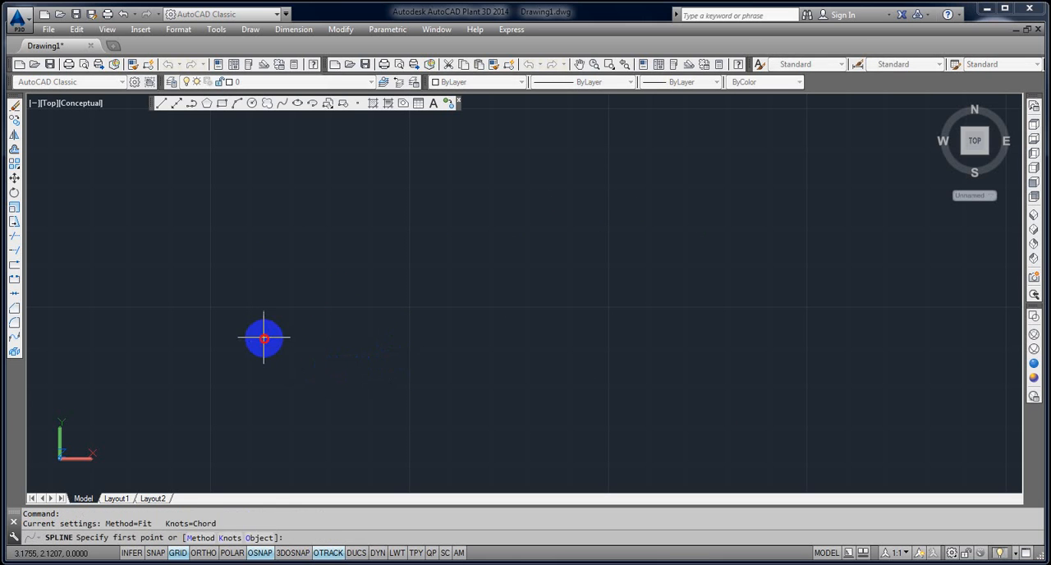
pyautogui.click(266, 339)
pyautogui.click(279, 331)
pyautogui.click(288, 337)
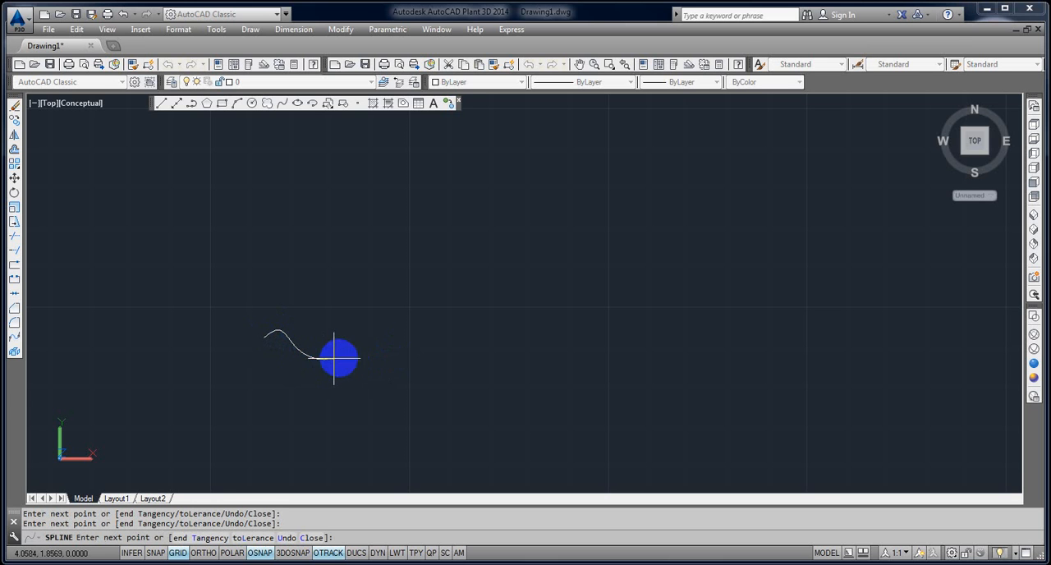
pyautogui.click(372, 339)
pyautogui.press('Escape')
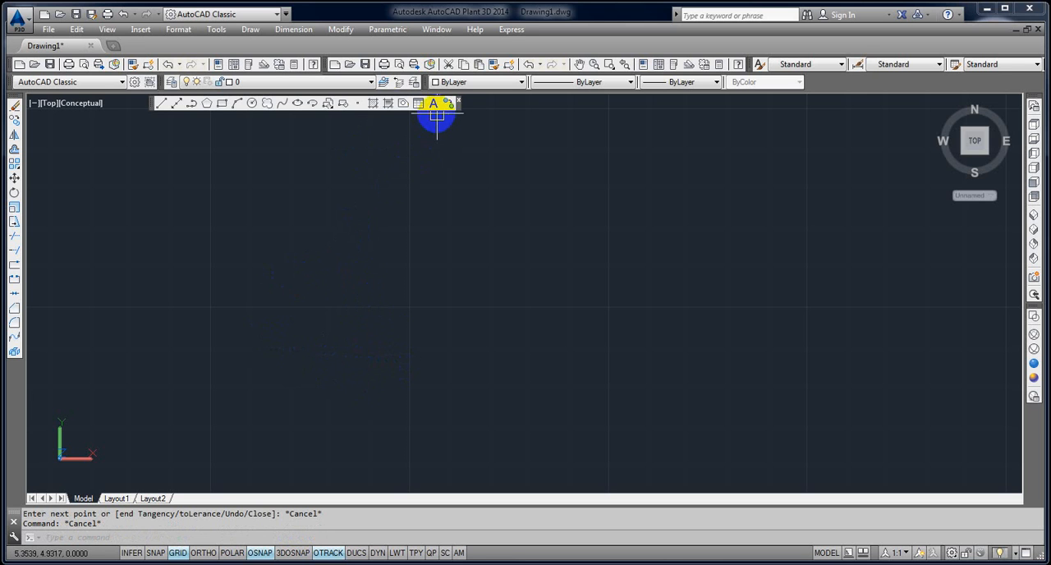
# Place single points with the Point command in an arch forming the upper half of a rough oval ring.
pyautogui.click(361, 107)
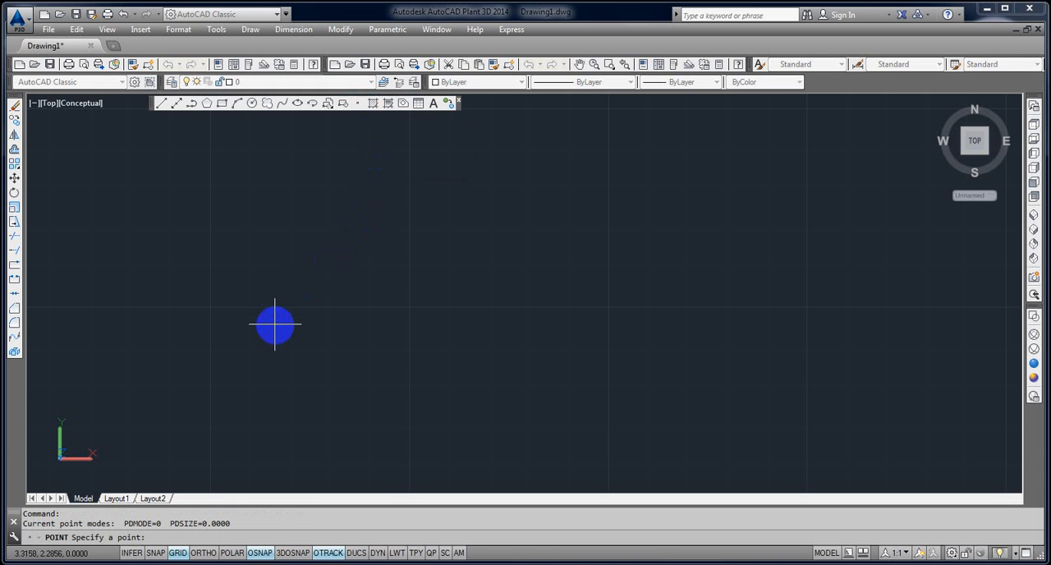
pyautogui.click(275, 326)
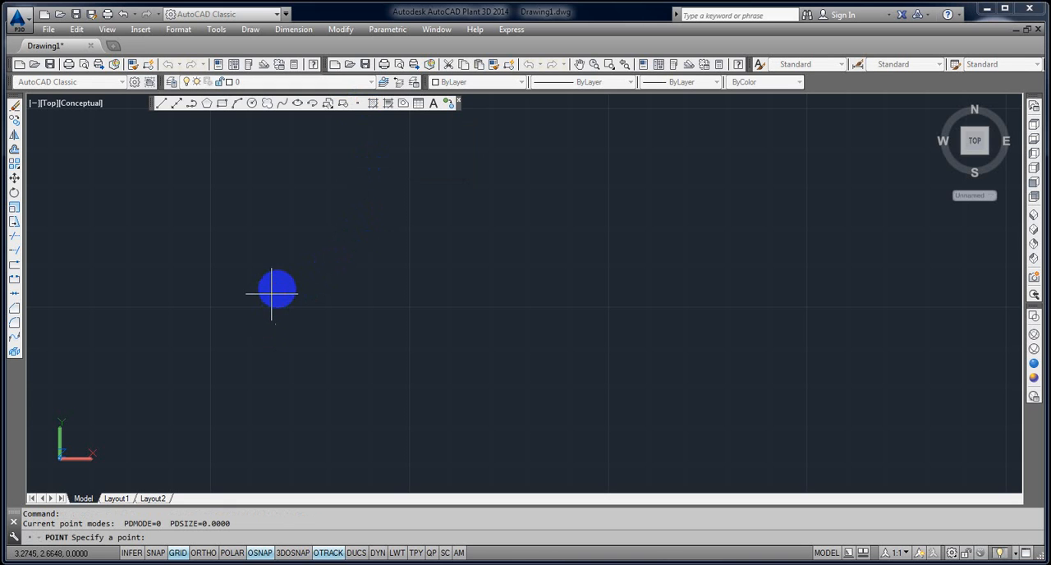
pyautogui.click(272, 294)
pyautogui.click(286, 277)
pyautogui.click(308, 251)
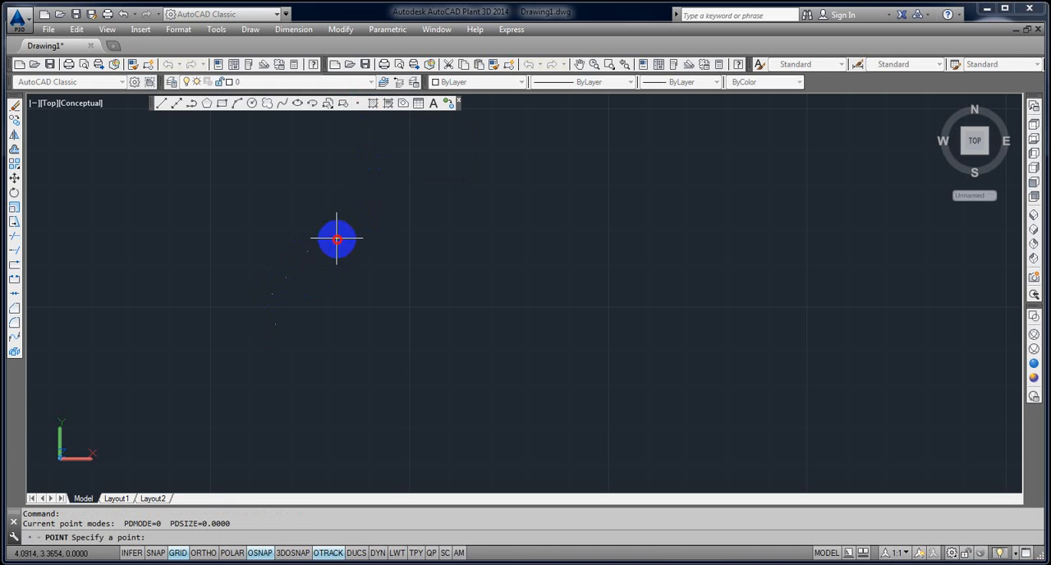
pyautogui.click(337, 239)
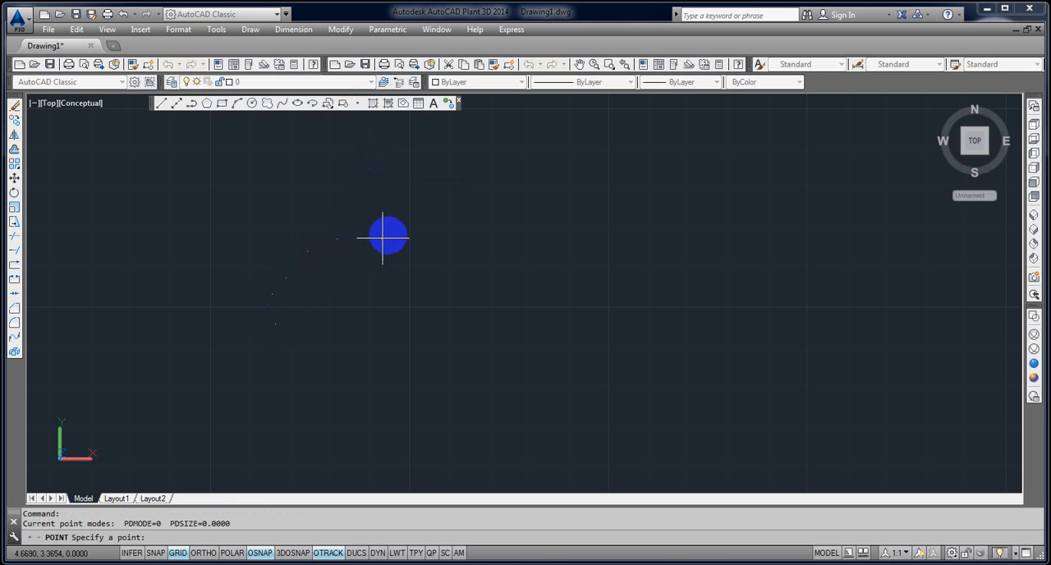
pyautogui.click(405, 228)
pyautogui.click(424, 233)
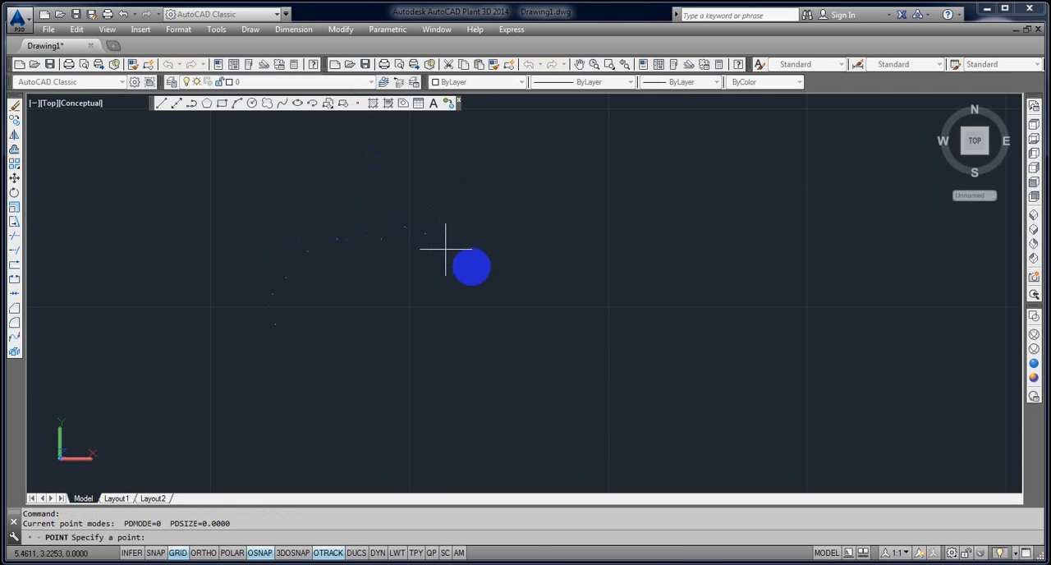
pyautogui.click(478, 267)
pyautogui.click(507, 294)
pyautogui.click(507, 317)
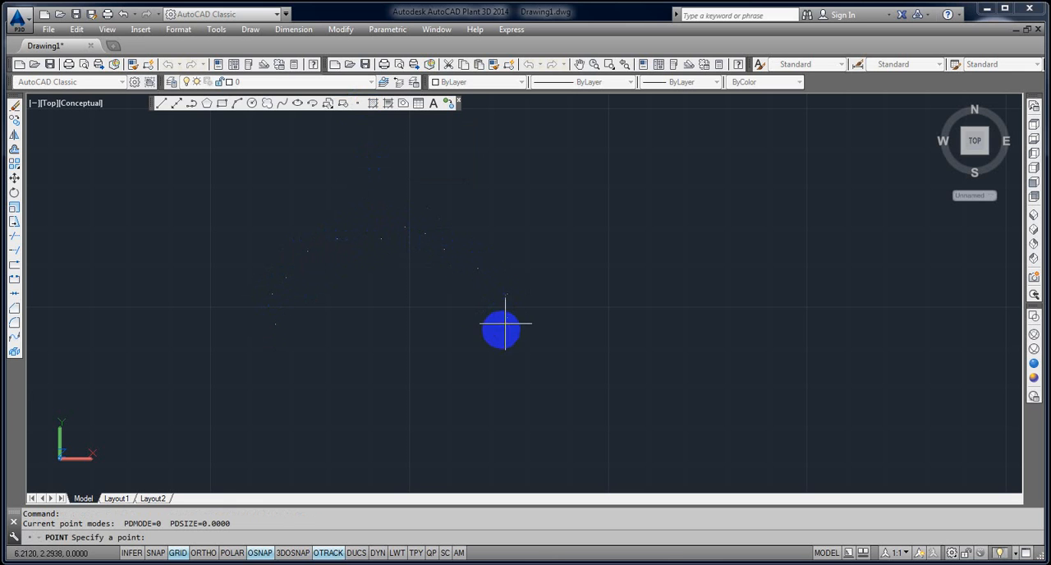
# Complete the oval ring with more points along its underside, back towards the first point, and end the Point command.
pyautogui.click(487, 339)
pyautogui.click(468, 364)
pyautogui.click(441, 370)
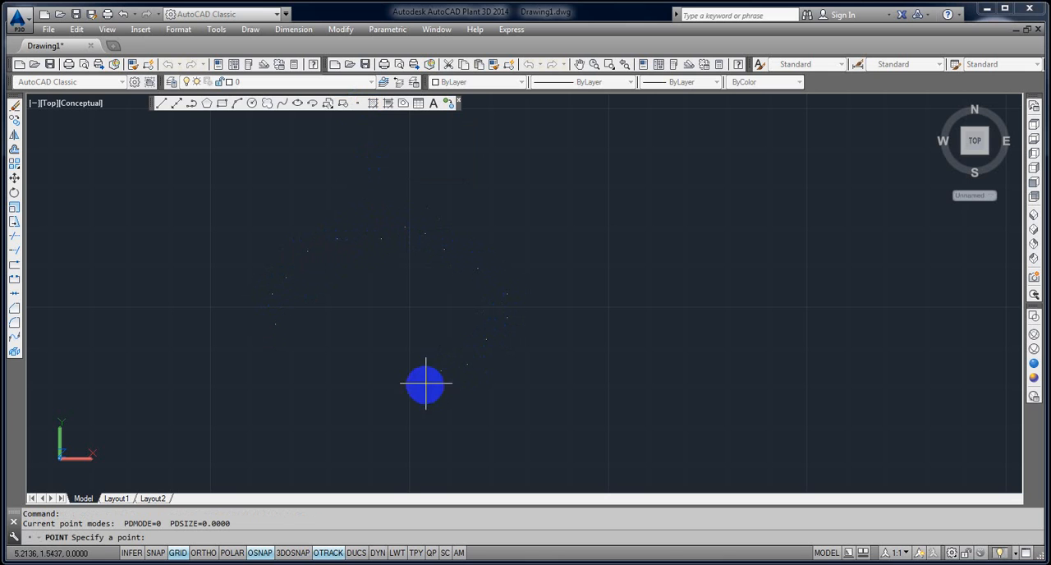
pyautogui.click(394, 385)
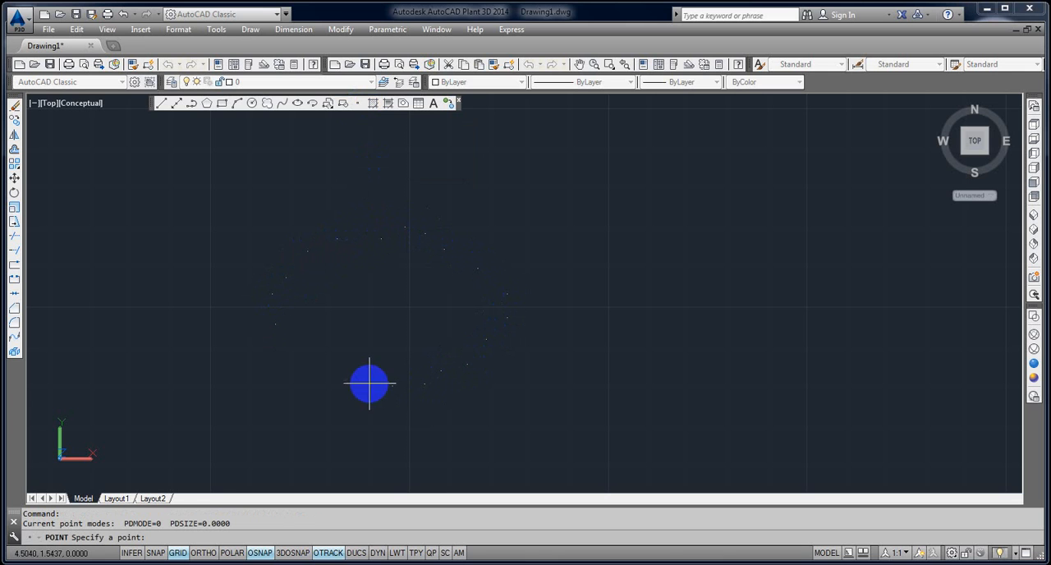
pyautogui.click(327, 367)
pyautogui.click(310, 362)
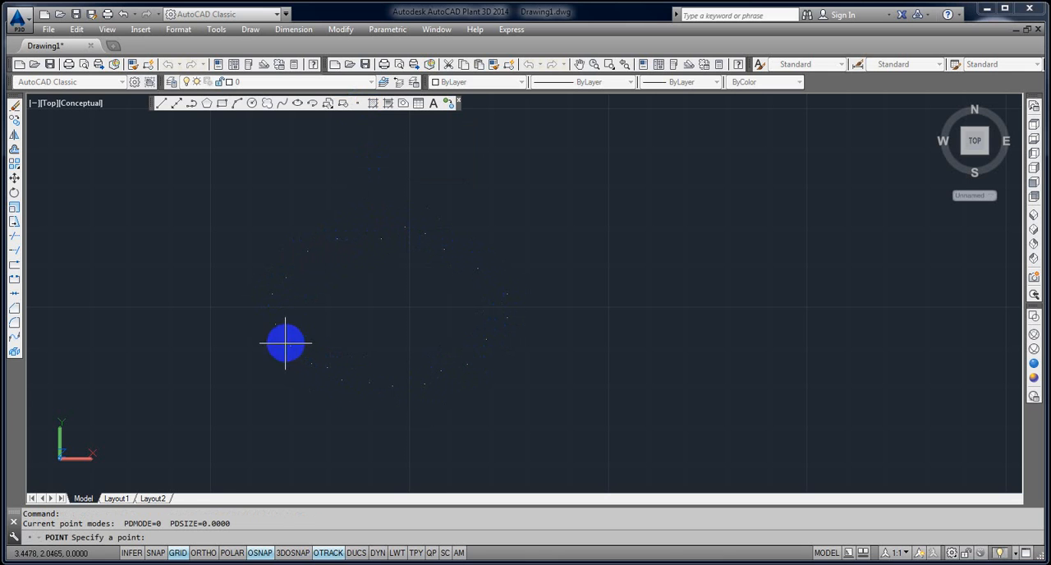
pyautogui.click(289, 345)
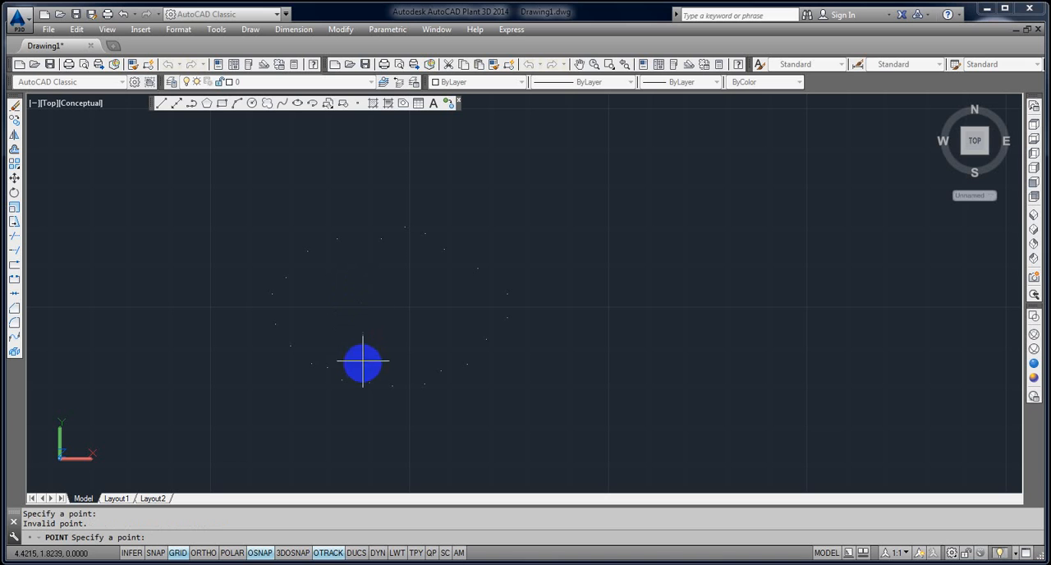
pyautogui.press('Escape')
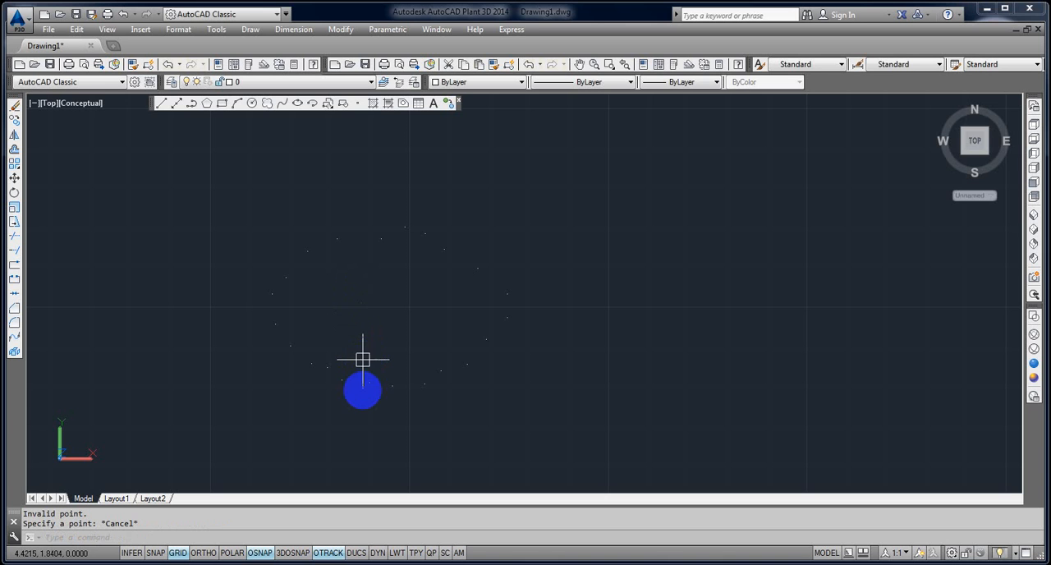
# Start a spline and enable the Node object snap mode in the drafting settings.
pyautogui.moveTo(310, 321); pyautogui.dragTo(321, 352, button='middle')
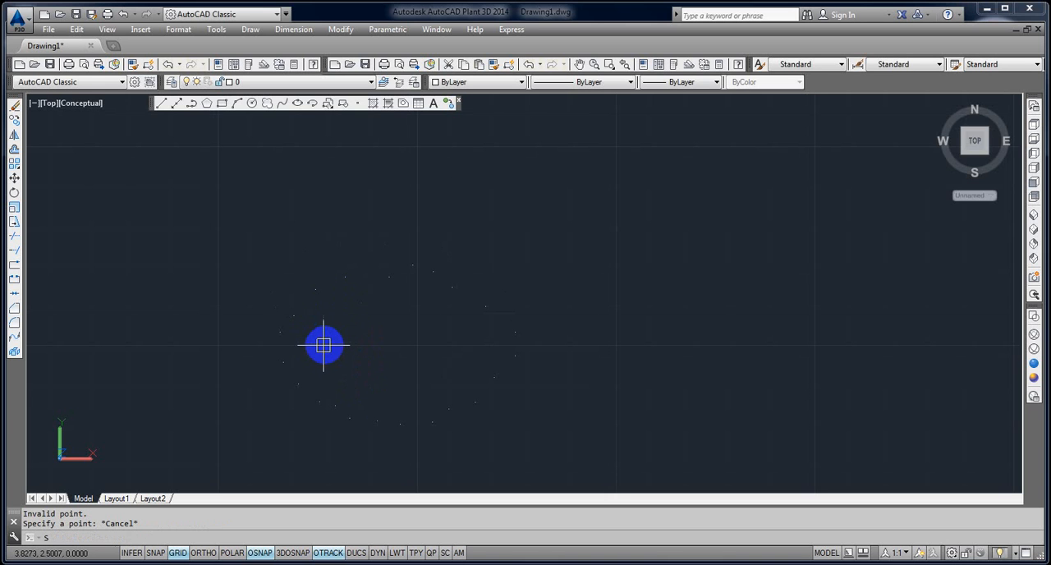
pyautogui.write('SPL')
pyautogui.press('Return')
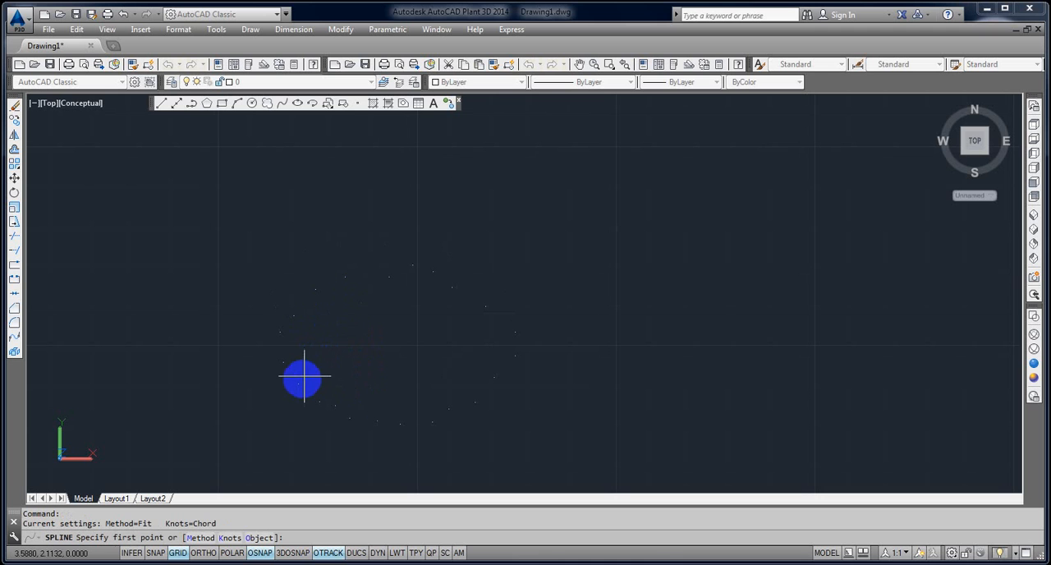
pyautogui.keyDown('shift'); pyautogui.rightClick(366, 324); pyautogui.keyUp('shift')
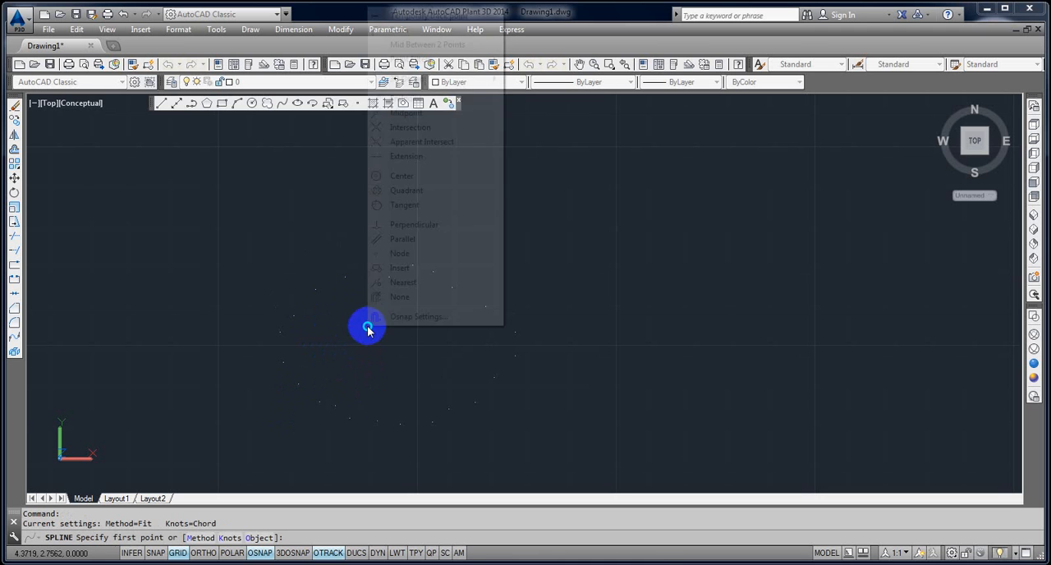
pyautogui.click(415, 317)
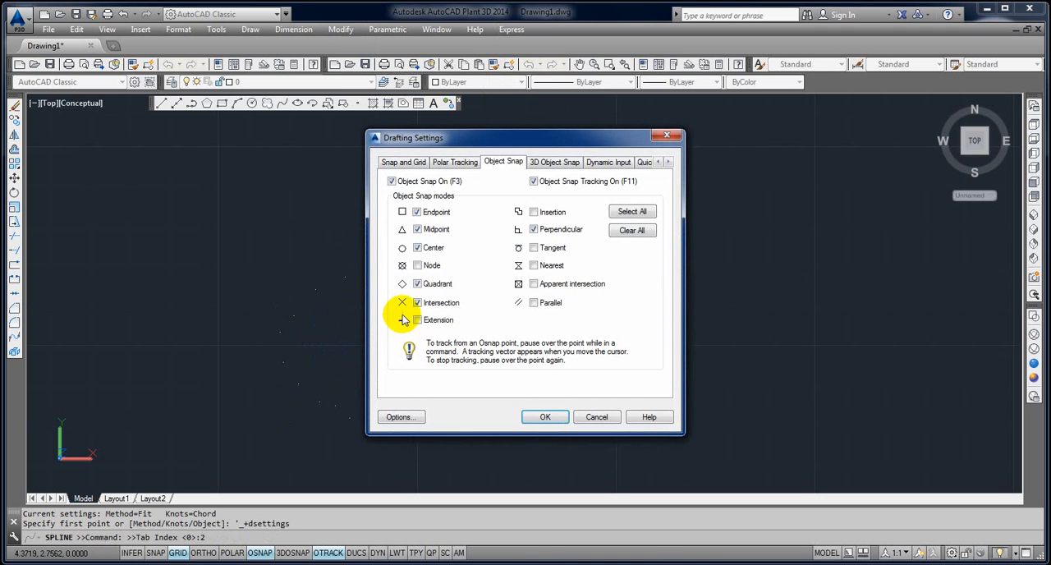
pyautogui.click(418, 265)
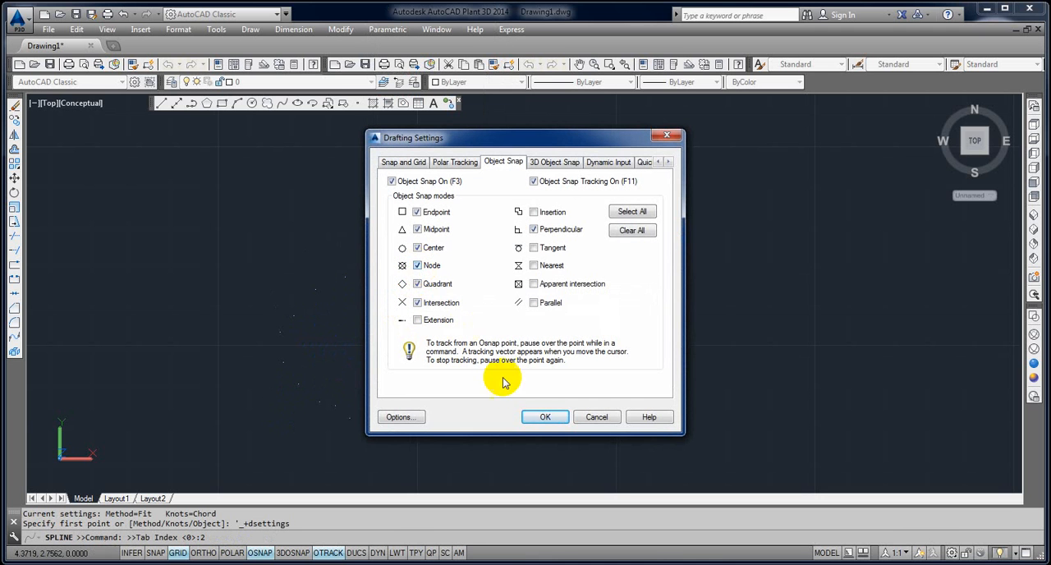
pyautogui.click(542, 417)
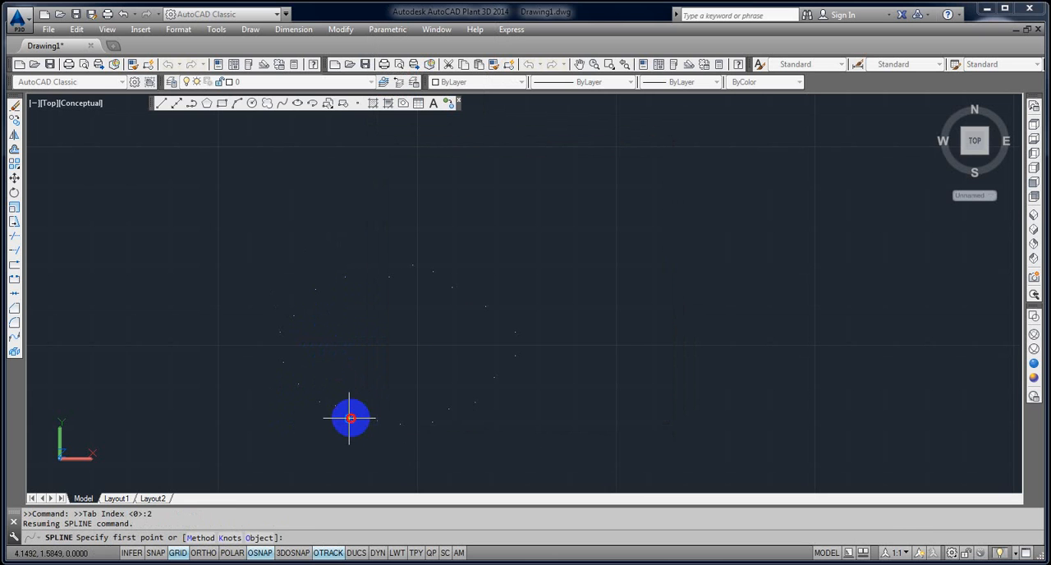
# Run the spline through the ring's points from the lower left, up the left side to the topmost point.
pyautogui.click(349, 419)
pyautogui.click(336, 404)
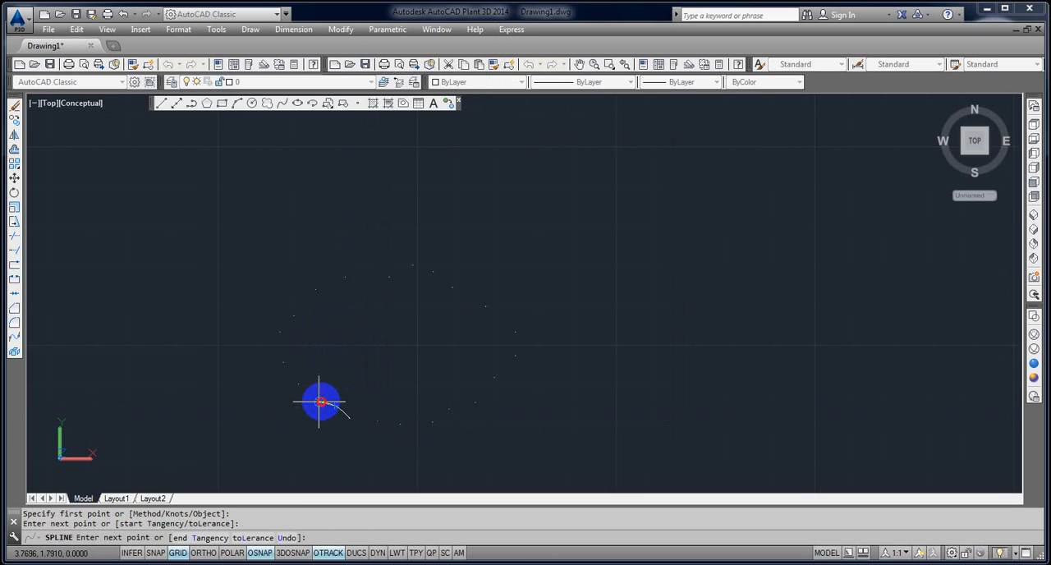
pyautogui.click(320, 402)
pyautogui.click(287, 368)
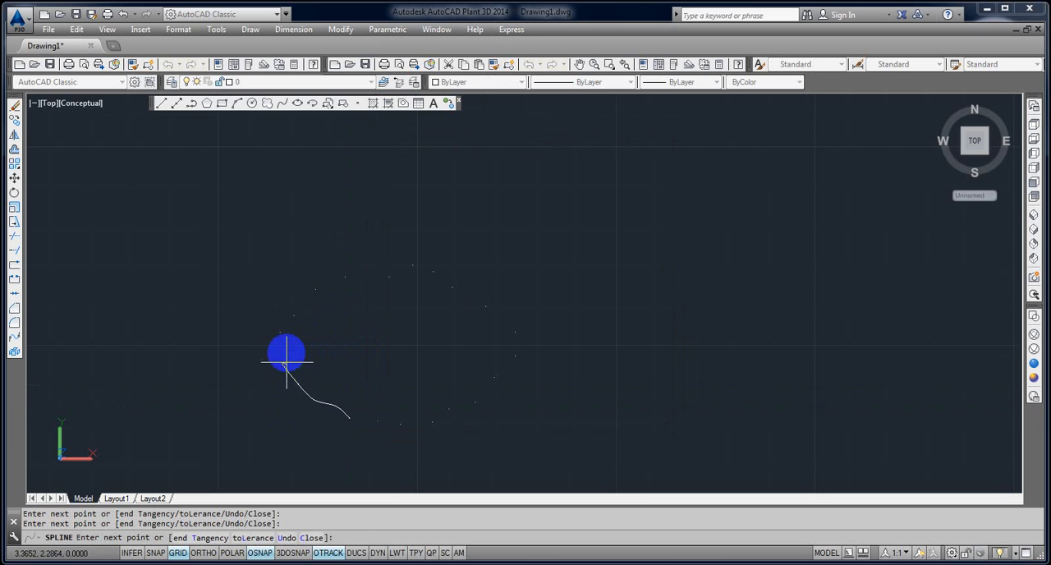
pyautogui.click(293, 316)
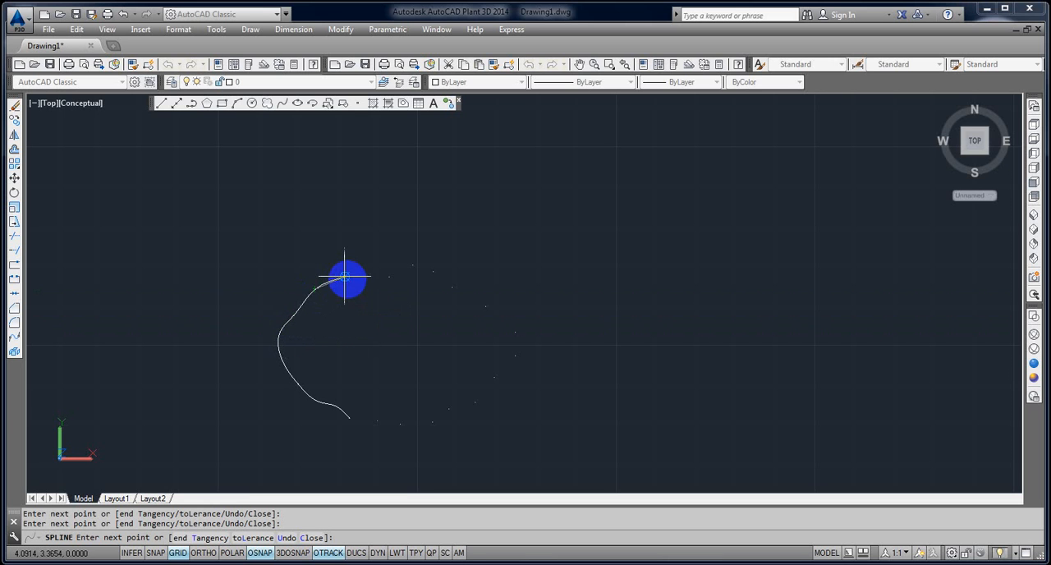
pyautogui.click(346, 277)
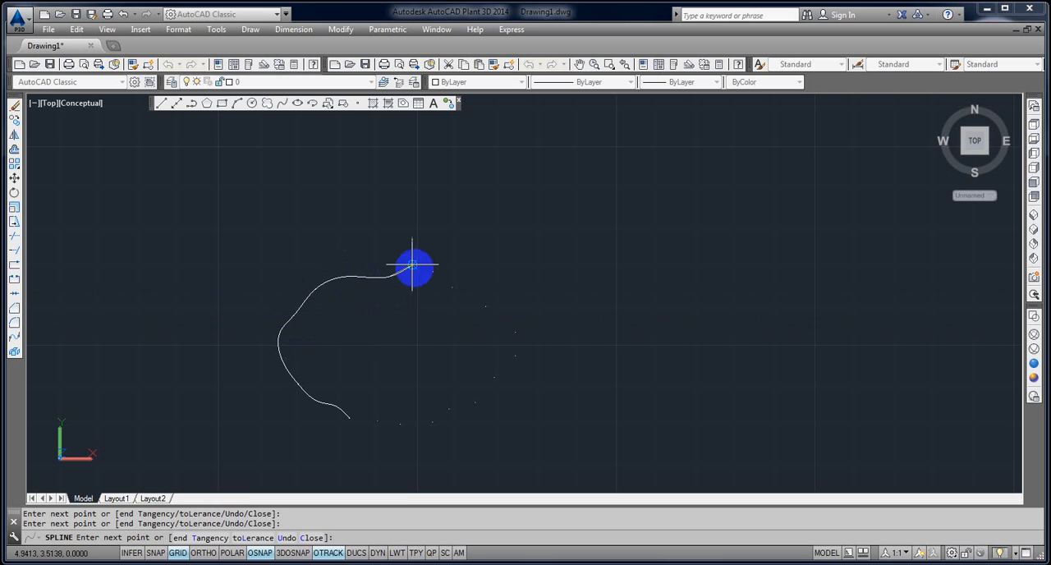
pyautogui.click(412, 265)
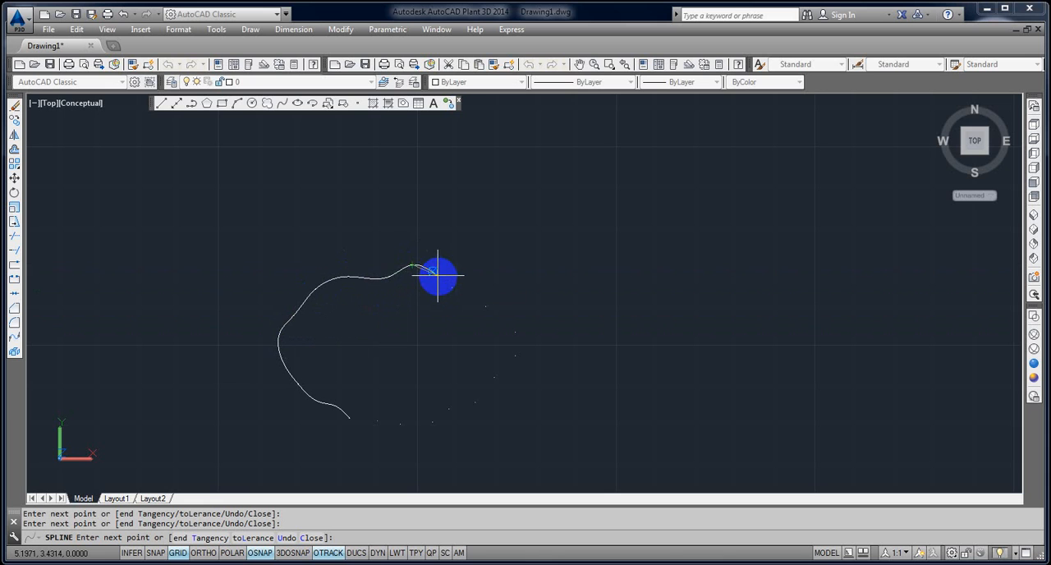
# Continue the spline from the topmost point through the points down the ring's right side.
pyautogui.click(434, 271)
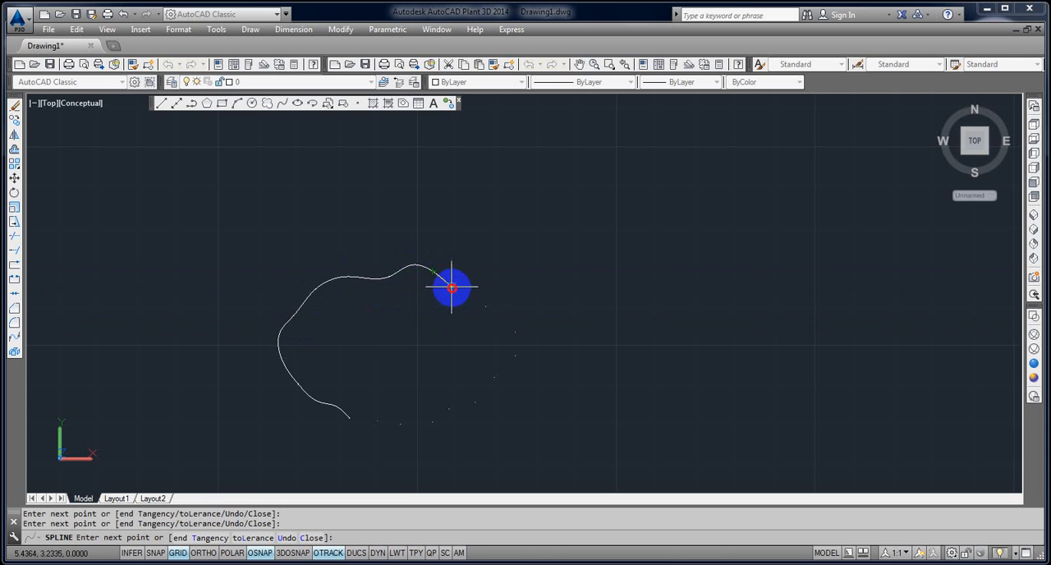
pyautogui.click(451, 288)
pyautogui.click(487, 307)
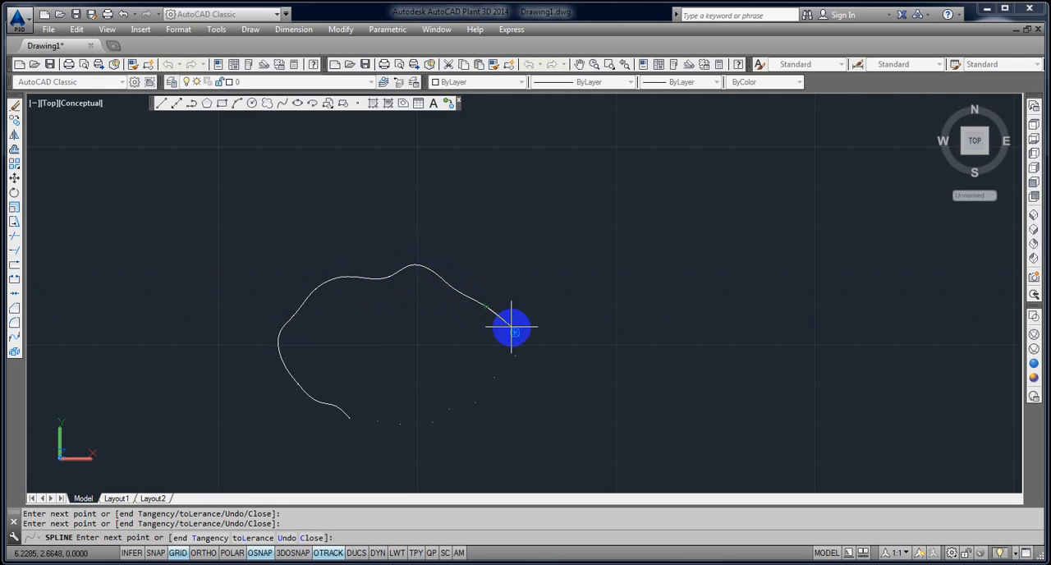
pyautogui.click(511, 328)
pyautogui.click(514, 357)
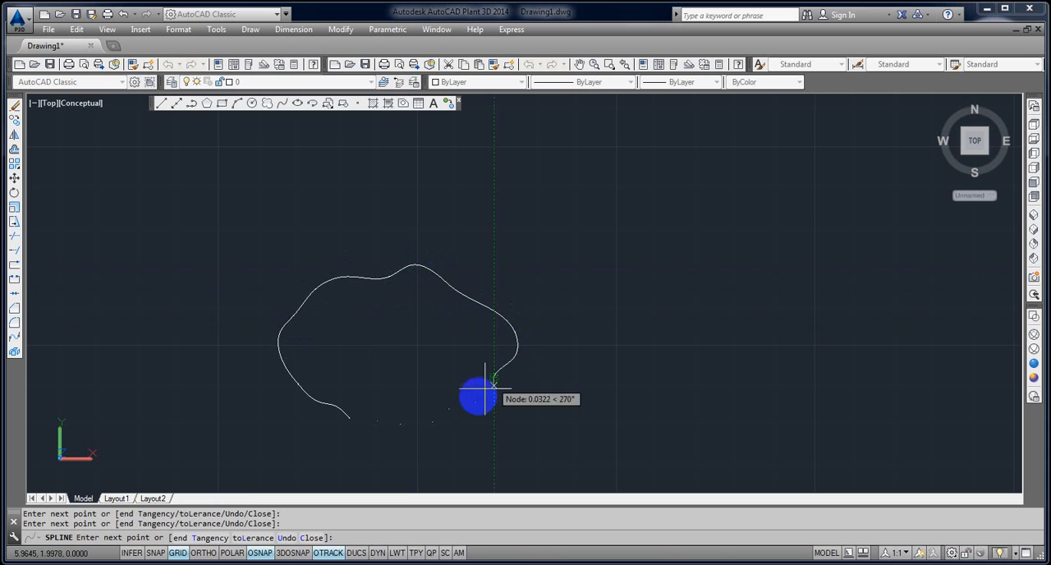
pyautogui.click(476, 397)
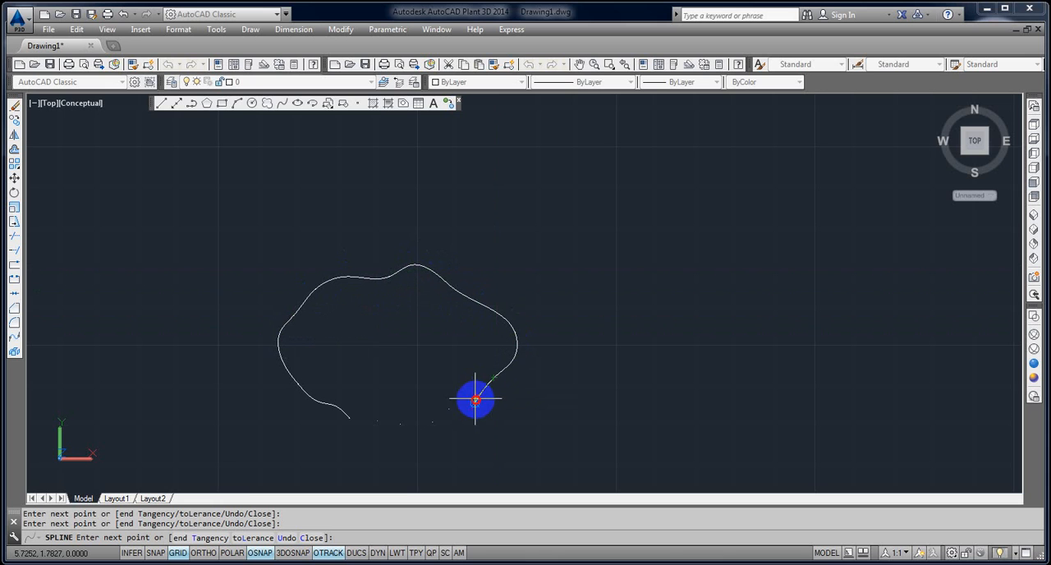
# Carry the spline through the bottom points back to its starting point and finish it as a closed outline.
pyautogui.click(432, 422)
pyautogui.click(400, 425)
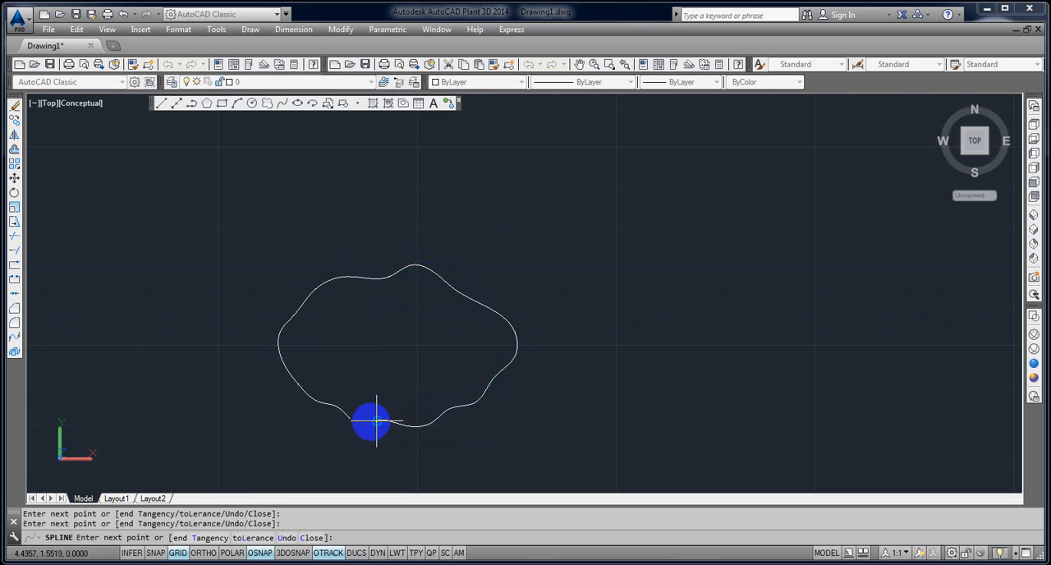
pyautogui.click(377, 421)
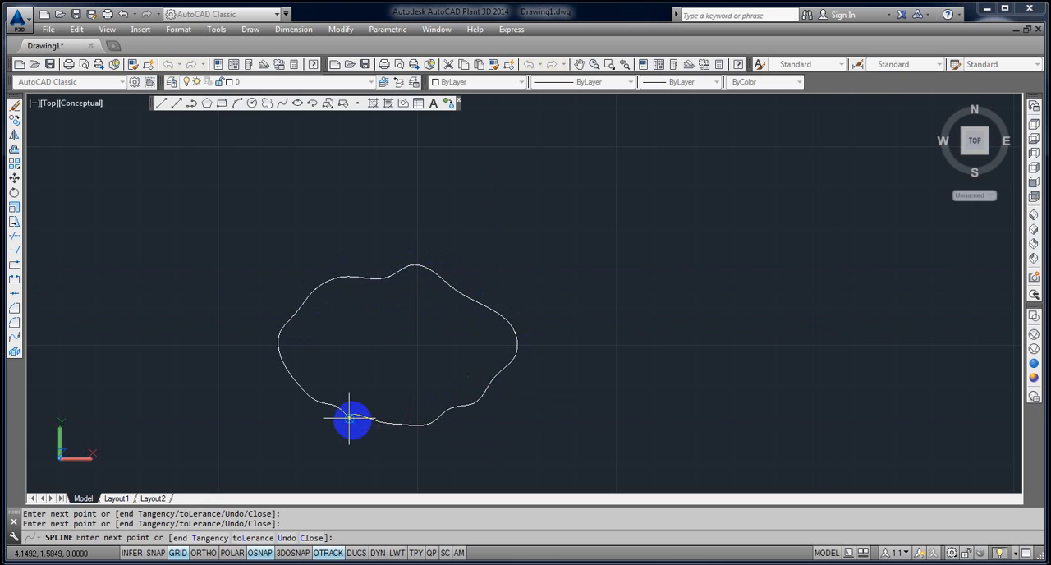
pyautogui.click(349, 419)
pyautogui.moveTo(349, 419); pyautogui.dragTo(413, 310, button='middle')
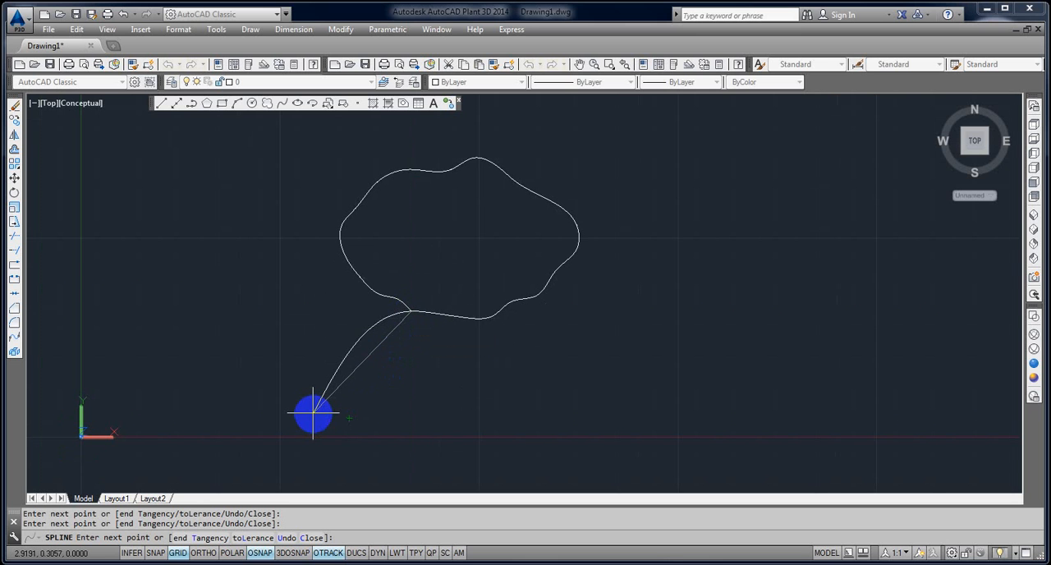
pyautogui.press('Return')
pyautogui.moveTo(434, 297); pyautogui.dragTo(433, 344, button='middle')
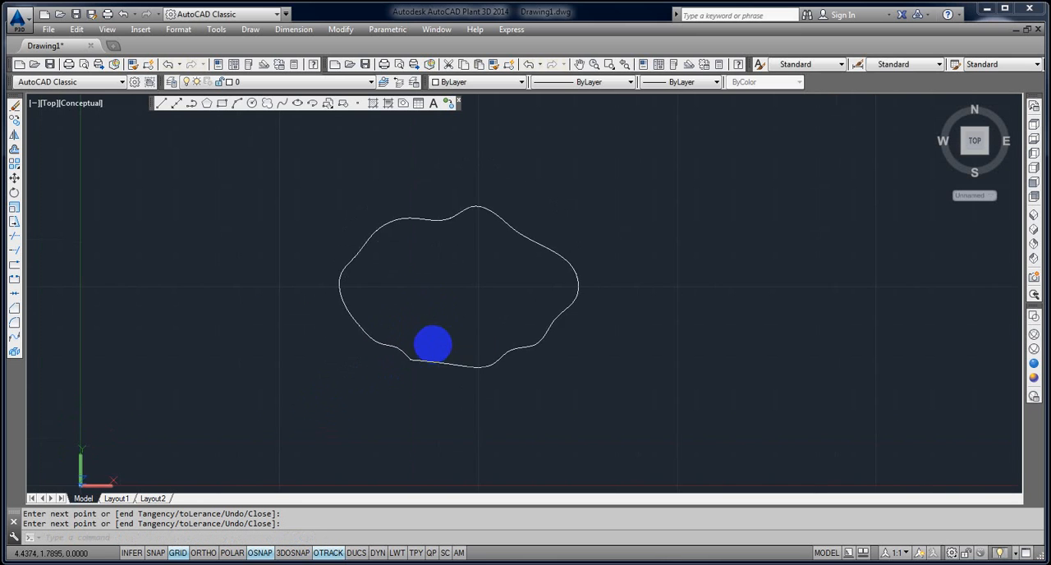
pyautogui.rightClick(433, 346)
pyautogui.press('Escape')
pyautogui.press('Escape')
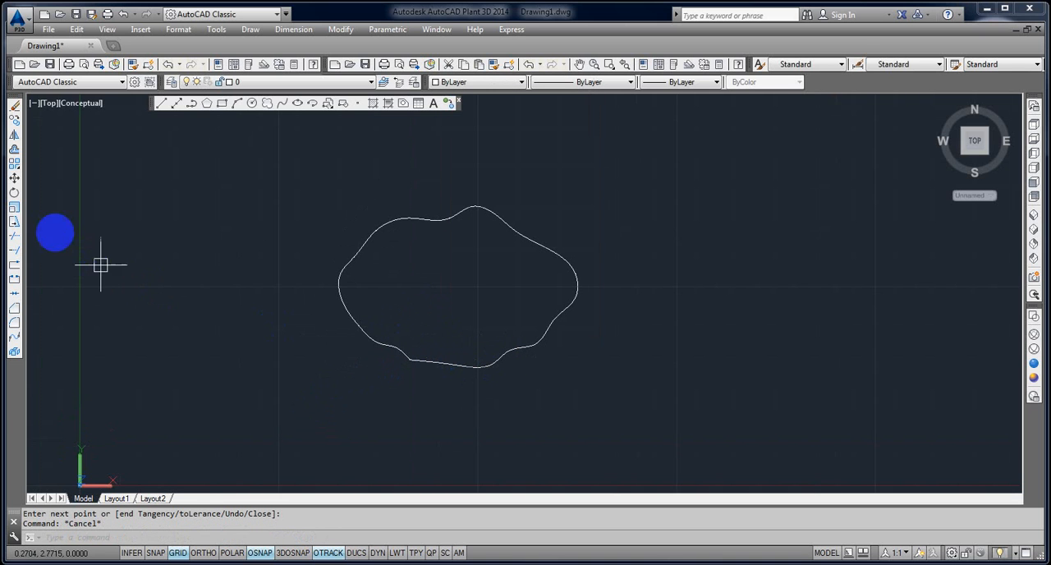
# Start placing multiple points just inside the closed spline, working up its lower left side.
pyautogui.click(361, 104)
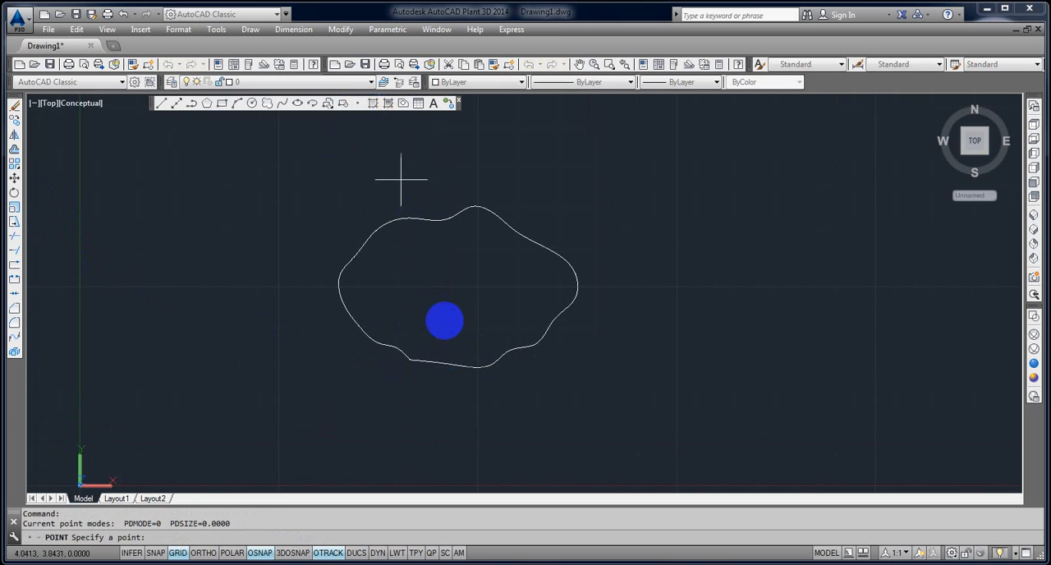
pyautogui.scroll(3, 428, 353)
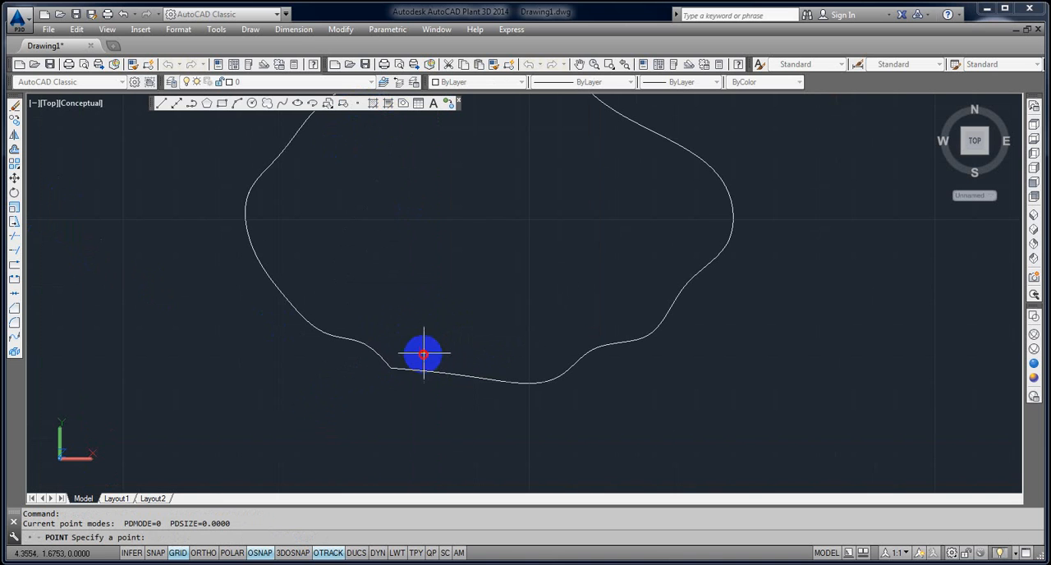
pyautogui.click(329, 311)
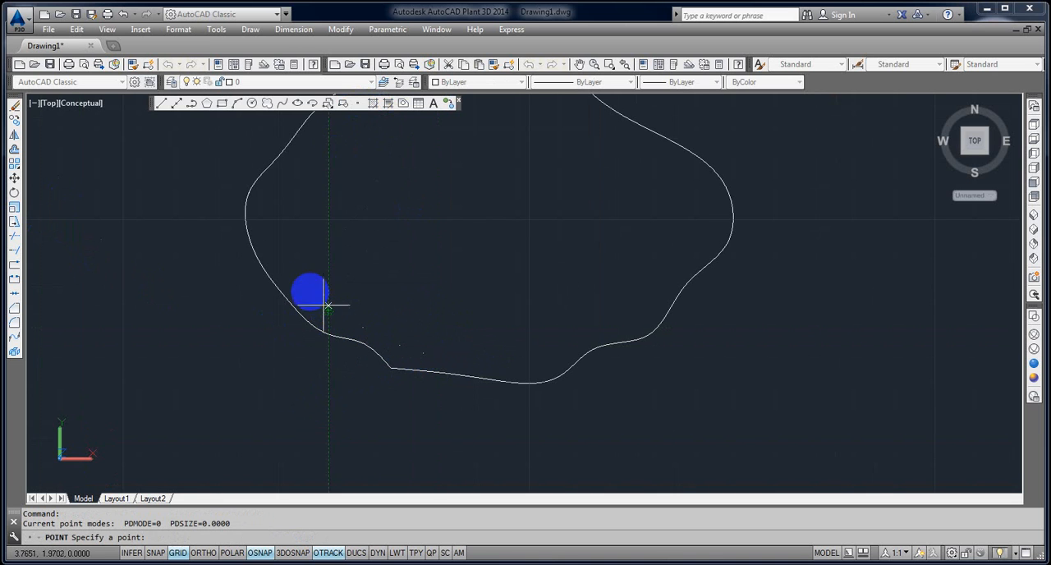
pyautogui.click(307, 284)
pyautogui.click(291, 253)
pyautogui.click(282, 226)
# Continue the points inside the outline from the left side around the upper left and along the top.
pyautogui.moveTo(283, 226); pyautogui.dragTo(319, 336, button='middle')
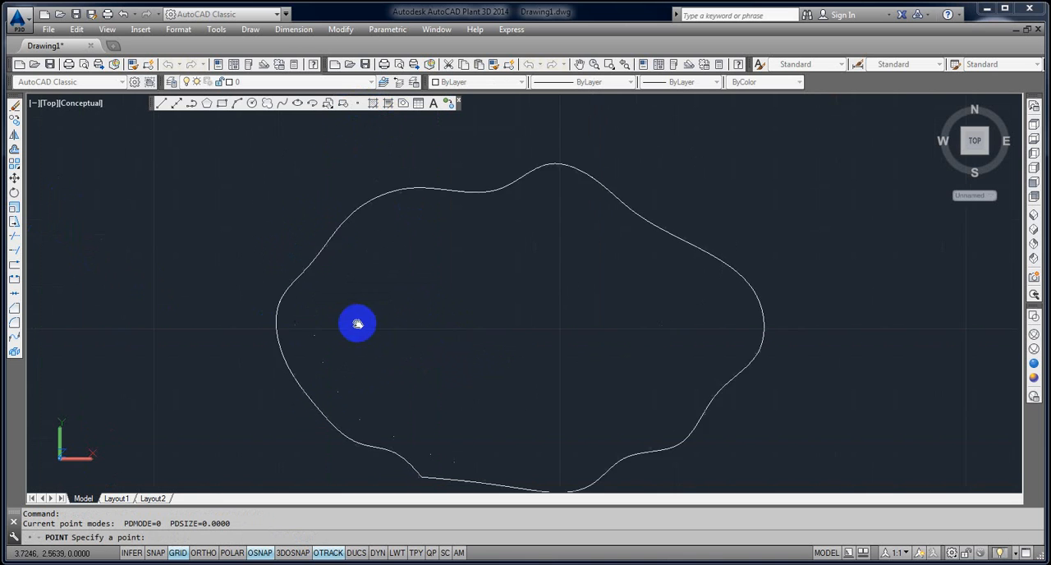
pyautogui.click(323, 298)
pyautogui.click(345, 271)
pyautogui.click(390, 244)
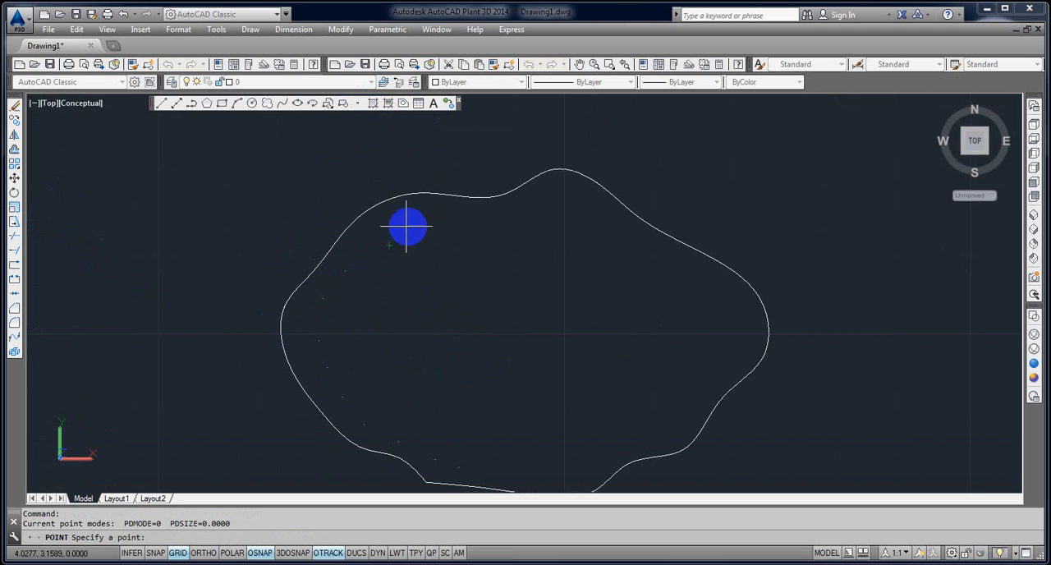
pyautogui.click(408, 227)
pyautogui.click(440, 229)
pyautogui.click(470, 216)
pyautogui.click(515, 216)
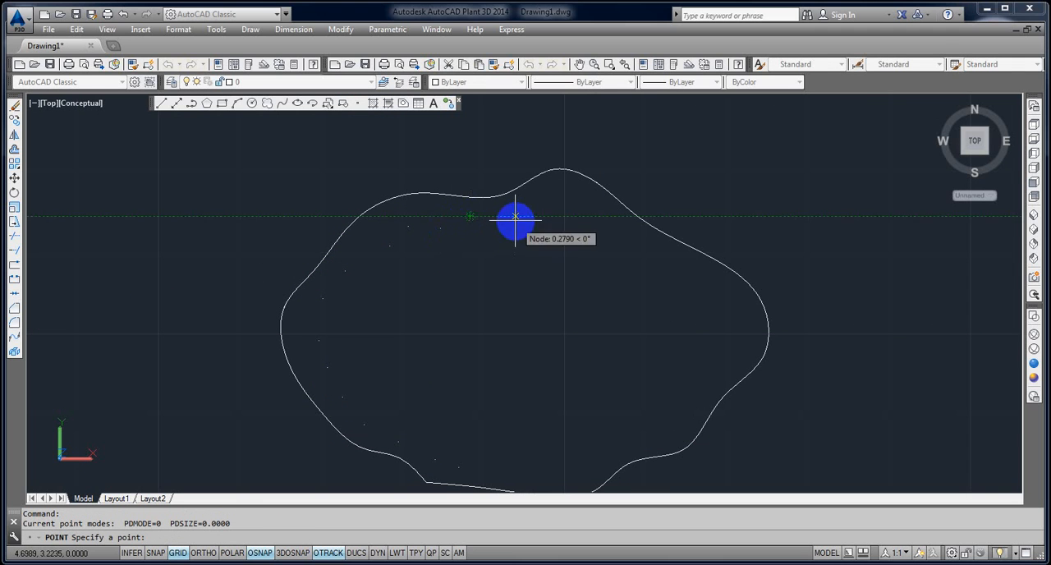
# Carry the points beneath the outline's peak and down the inside of its right side.
pyautogui.click(545, 201)
pyautogui.click(583, 202)
pyautogui.click(610, 232)
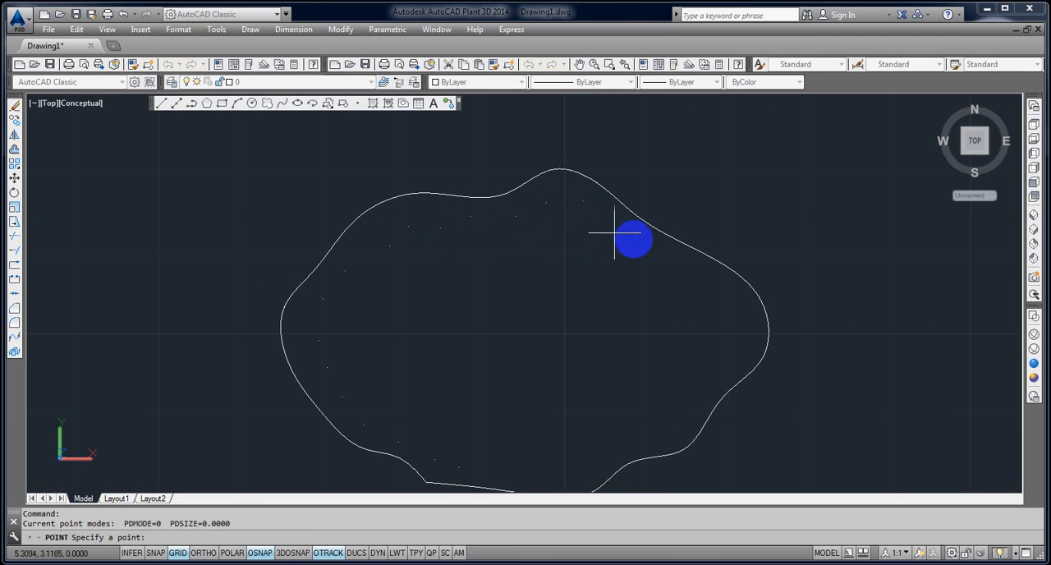
pyautogui.click(662, 257)
pyautogui.click(704, 283)
pyautogui.click(714, 323)
pyautogui.click(720, 350)
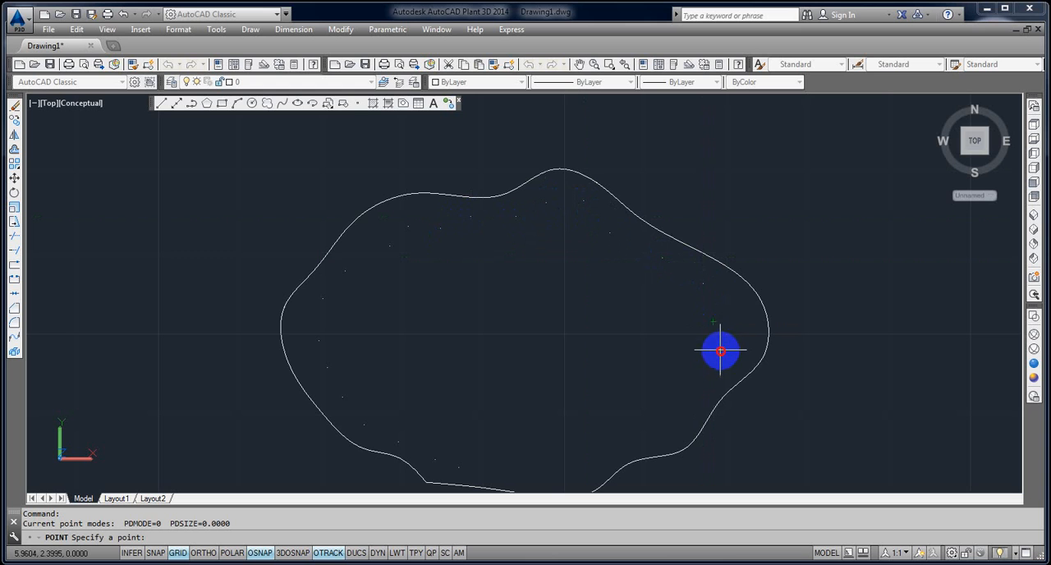
# Complete the inner ring of points around the lower right and along the bottom, ending the point command.
pyautogui.moveTo(692, 395); pyautogui.dragTo(711, 338, button='middle')
pyautogui.click(711, 338)
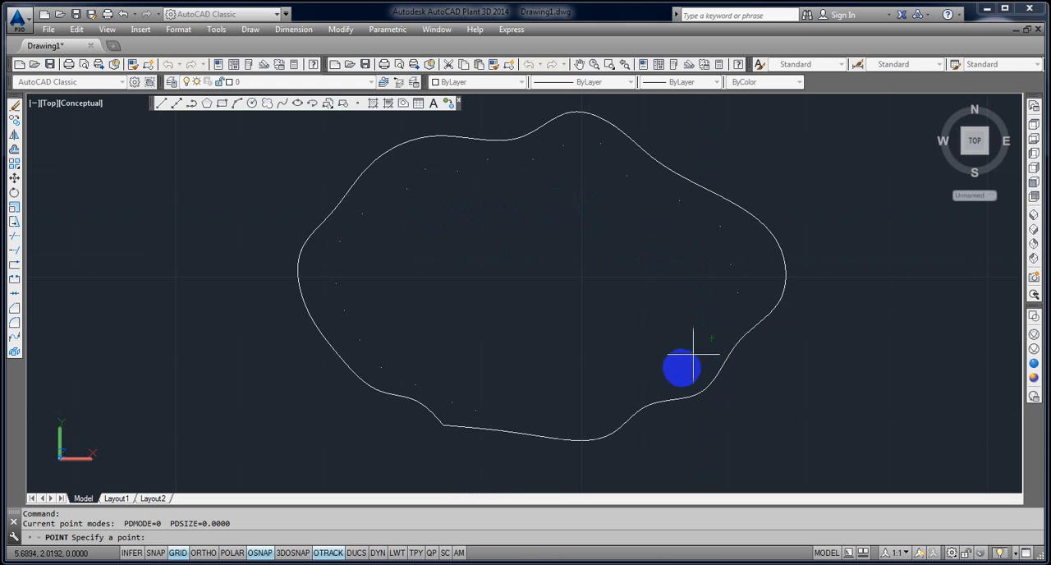
pyautogui.click(612, 407)
pyautogui.click(578, 415)
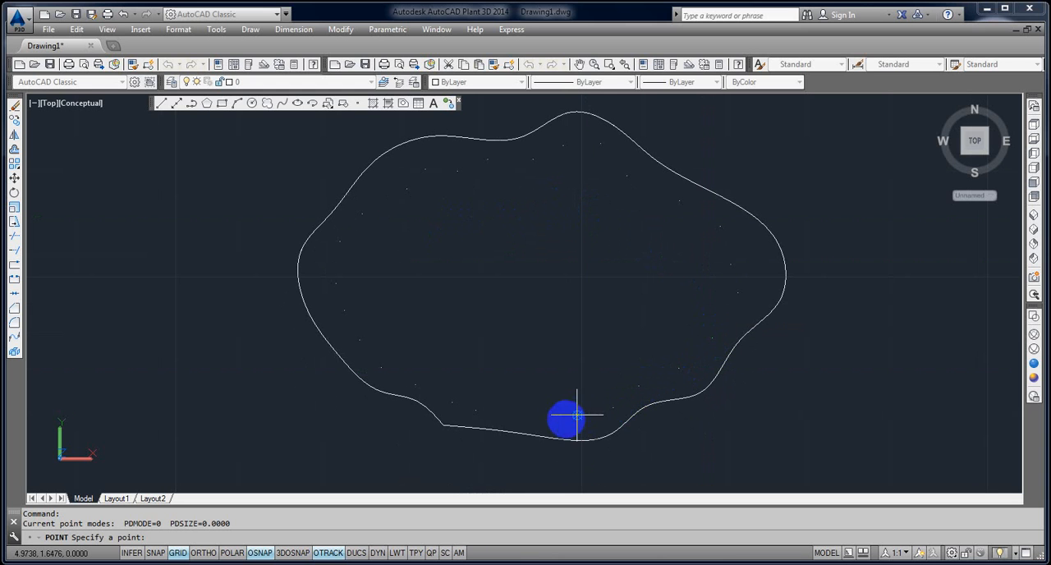
pyautogui.click(516, 417)
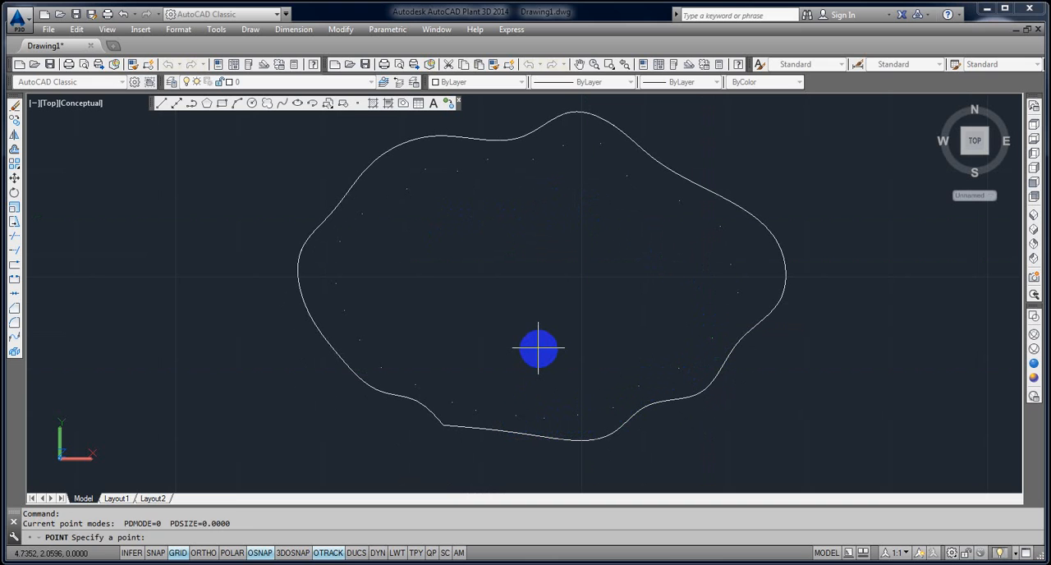
pyautogui.press('Return')
pyautogui.press('Escape')
# Start a spline at the inner ring's lower left and snap it through the points up the left side.
pyautogui.write('PL')
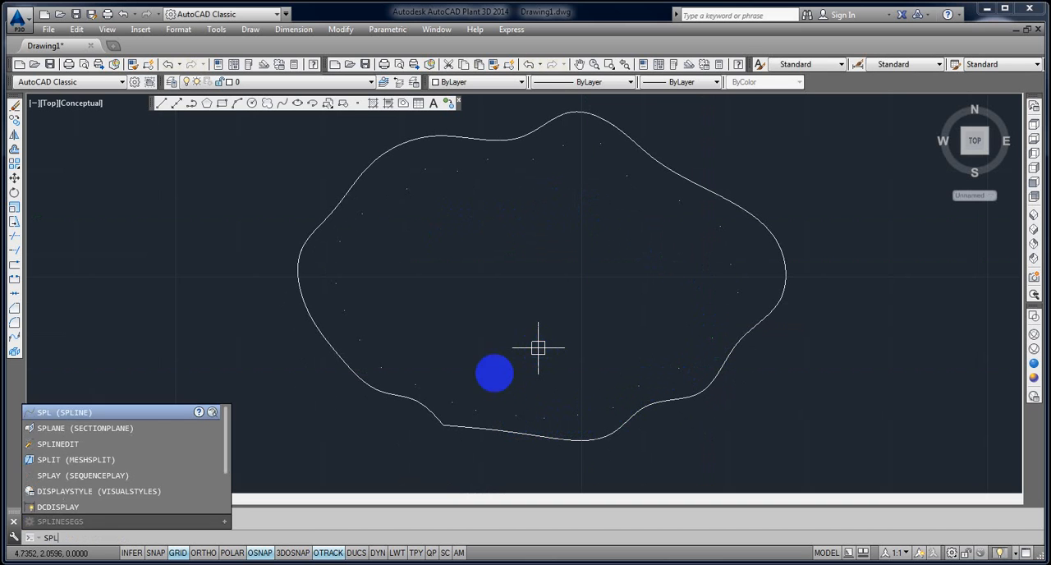
pyautogui.press('Return')
pyautogui.click(451, 402)
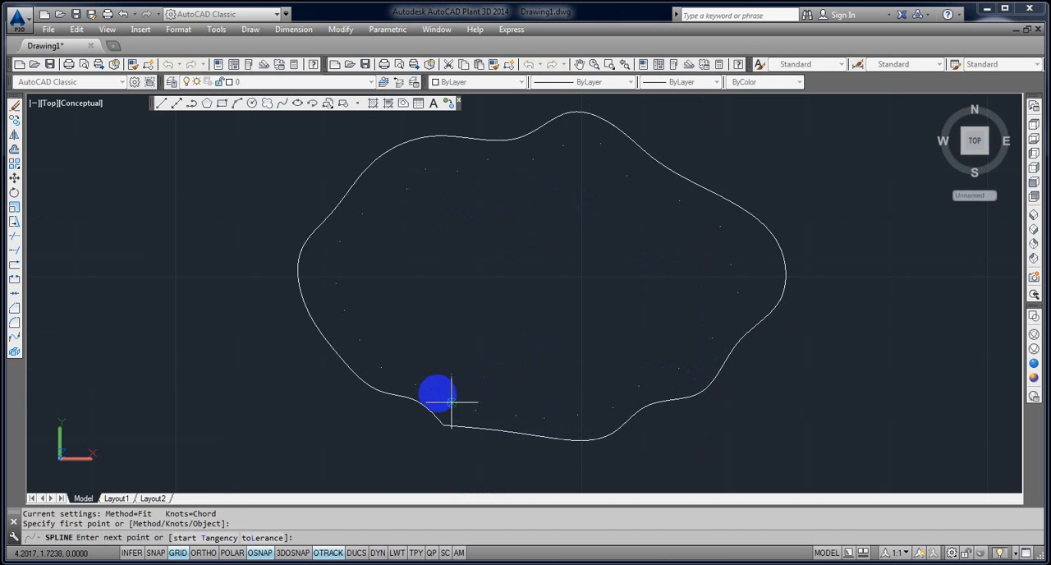
pyautogui.click(415, 384)
pyautogui.click(385, 368)
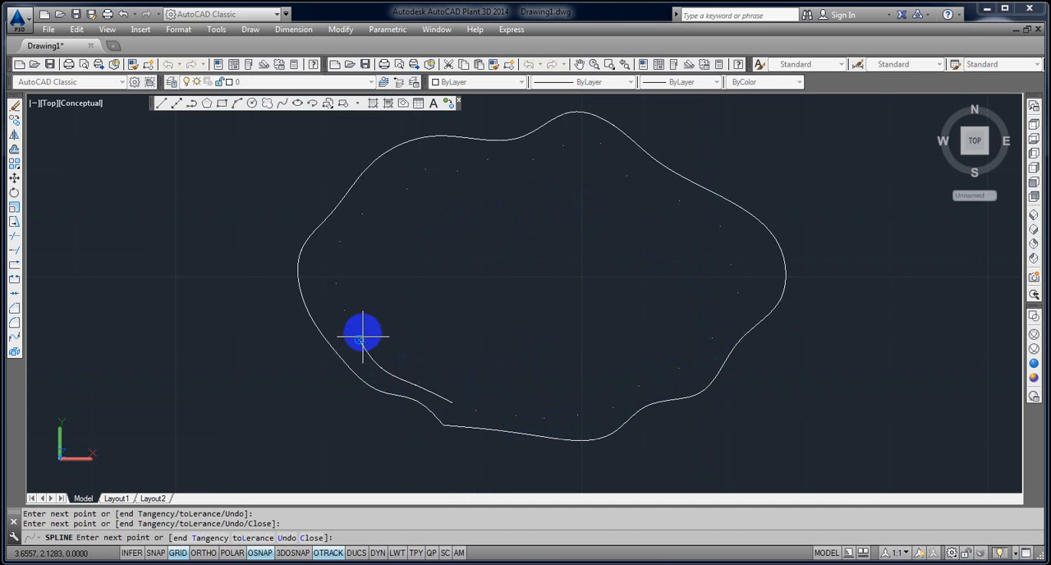
pyautogui.click(352, 311)
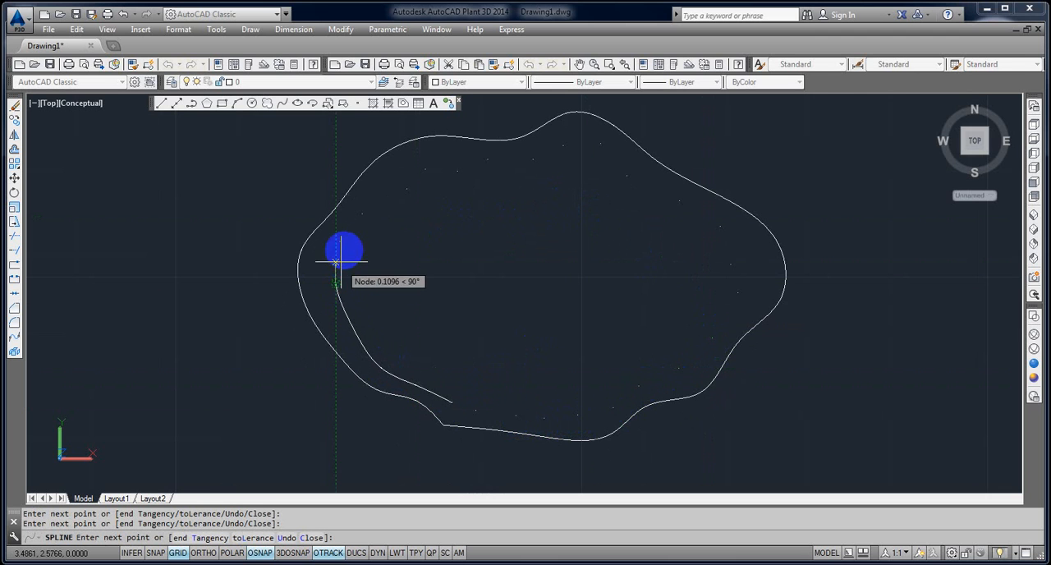
pyautogui.click(361, 214)
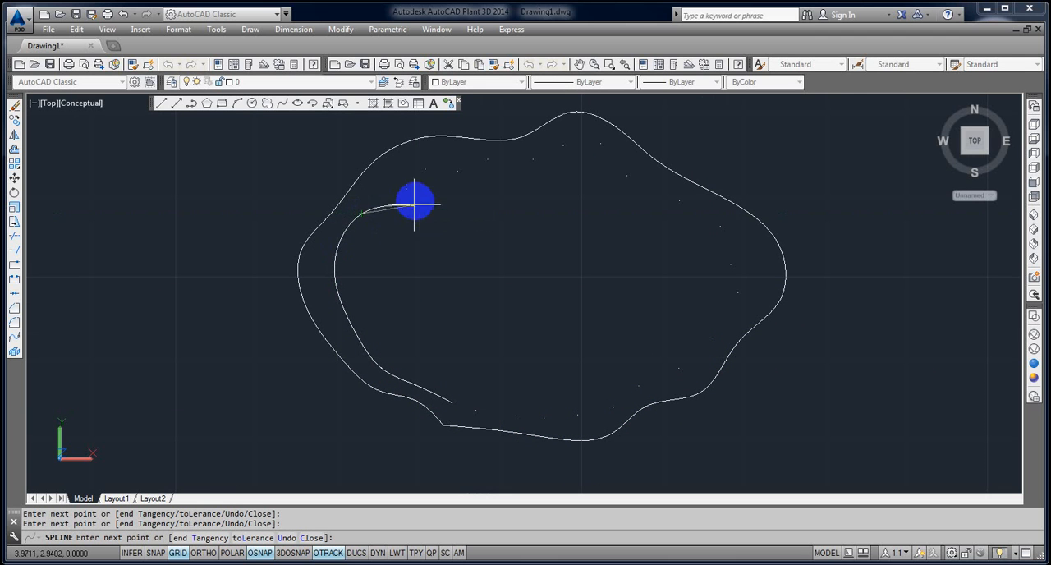
# Continue the inner spline through the upper left points and along the top to the ring's peak.
pyautogui.click(408, 191)
pyautogui.click(469, 182)
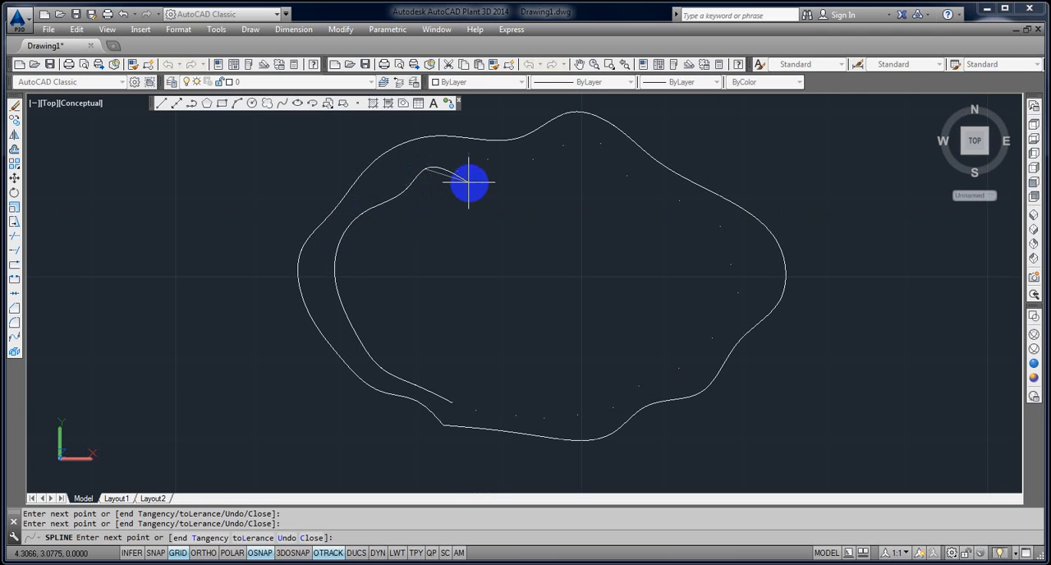
pyautogui.click(462, 175)
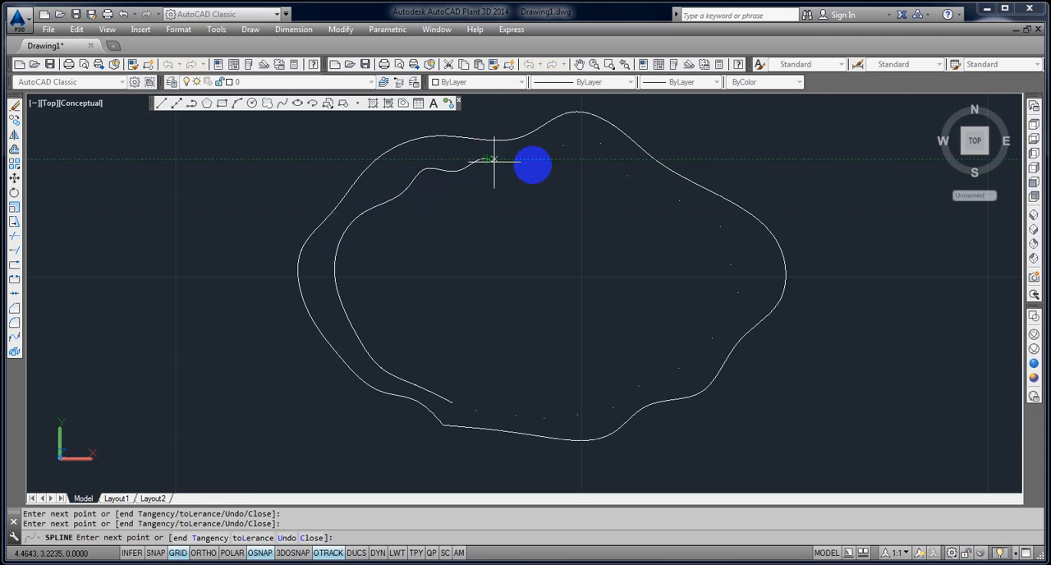
pyautogui.click(534, 160)
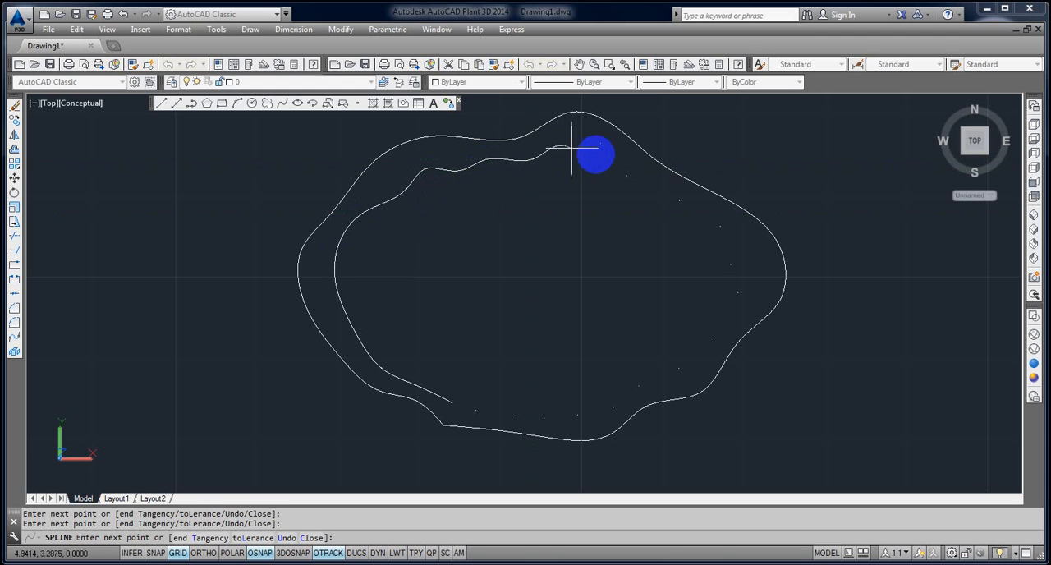
pyautogui.click(601, 147)
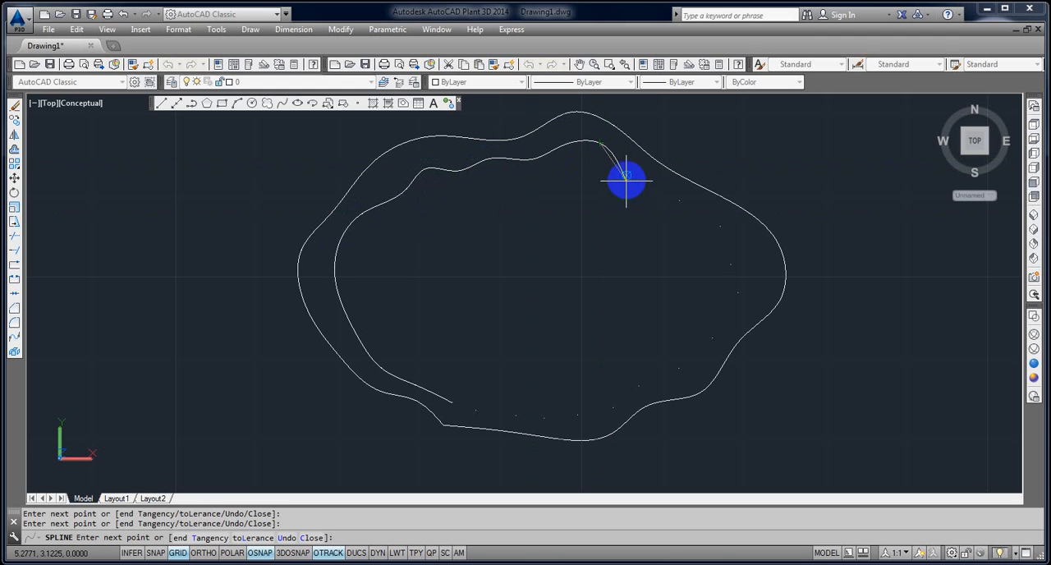
# Run the inner spline from the peak through the points down the ring's right side.
pyautogui.click(627, 174)
pyautogui.click(677, 203)
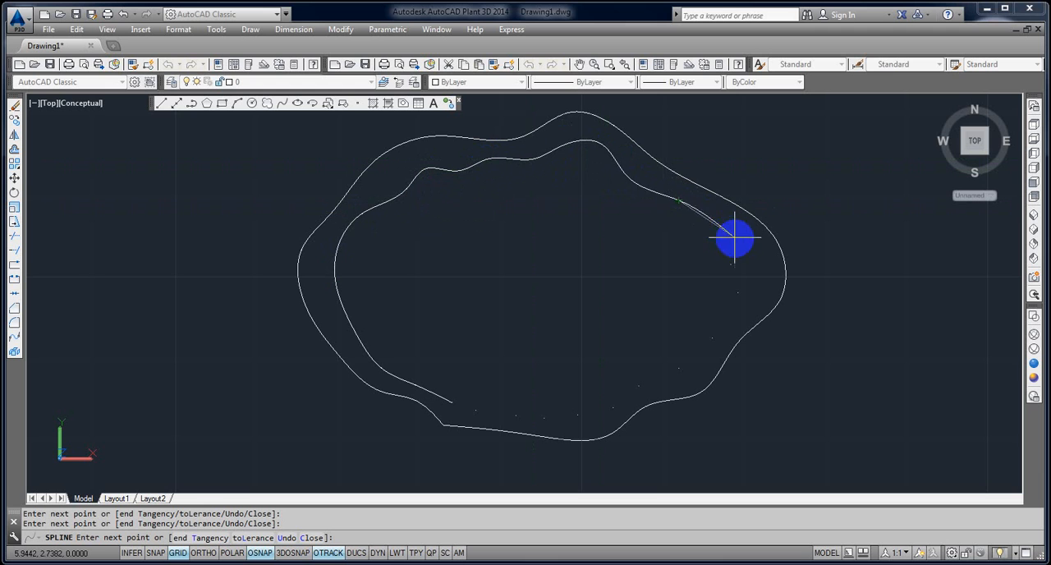
pyautogui.click(722, 231)
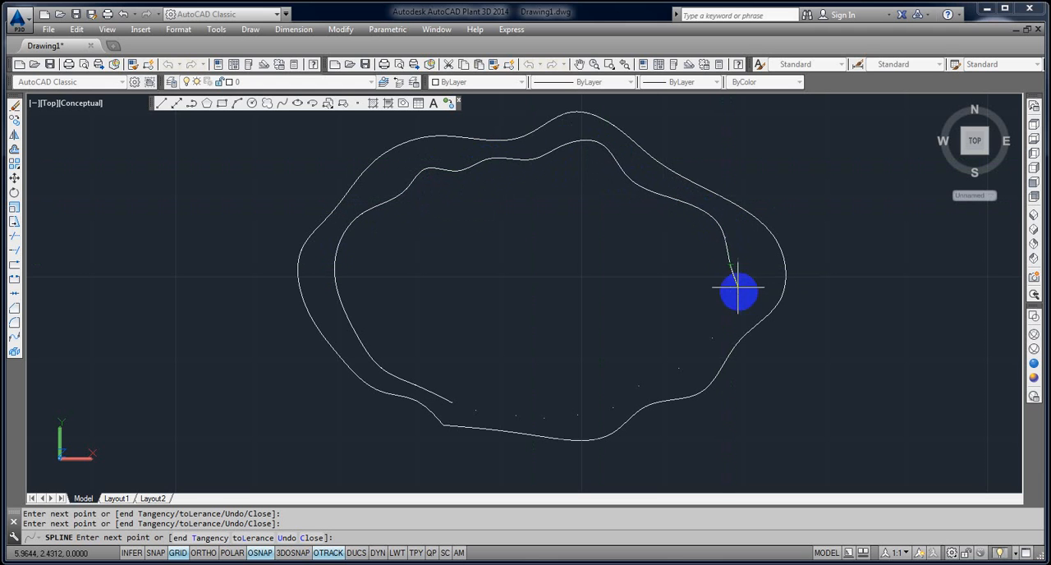
pyautogui.click(739, 291)
pyautogui.click(715, 337)
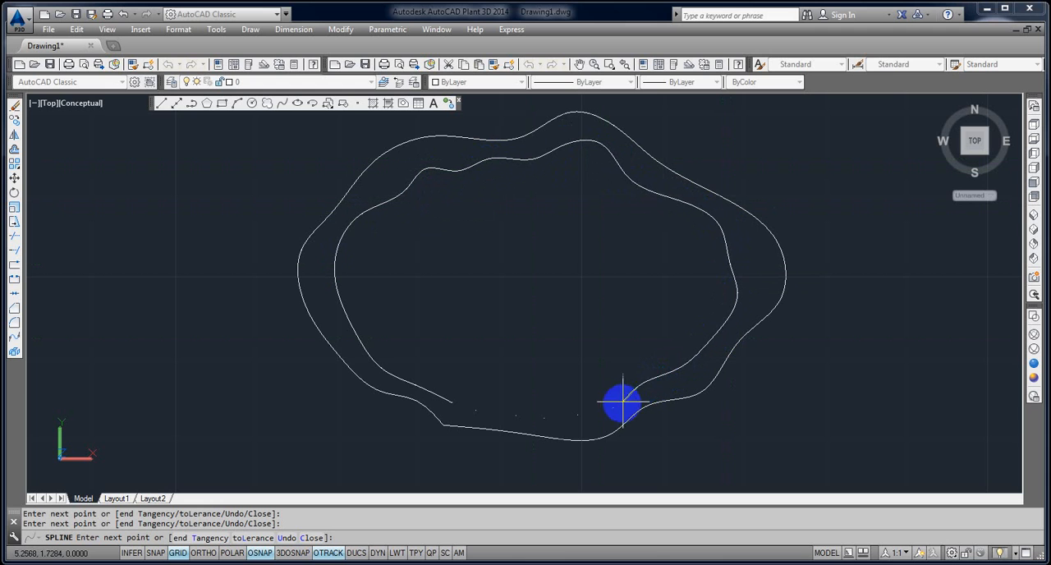
# Carry the inner spline through the bottom points to the last point beside its start.
pyautogui.click(618, 405)
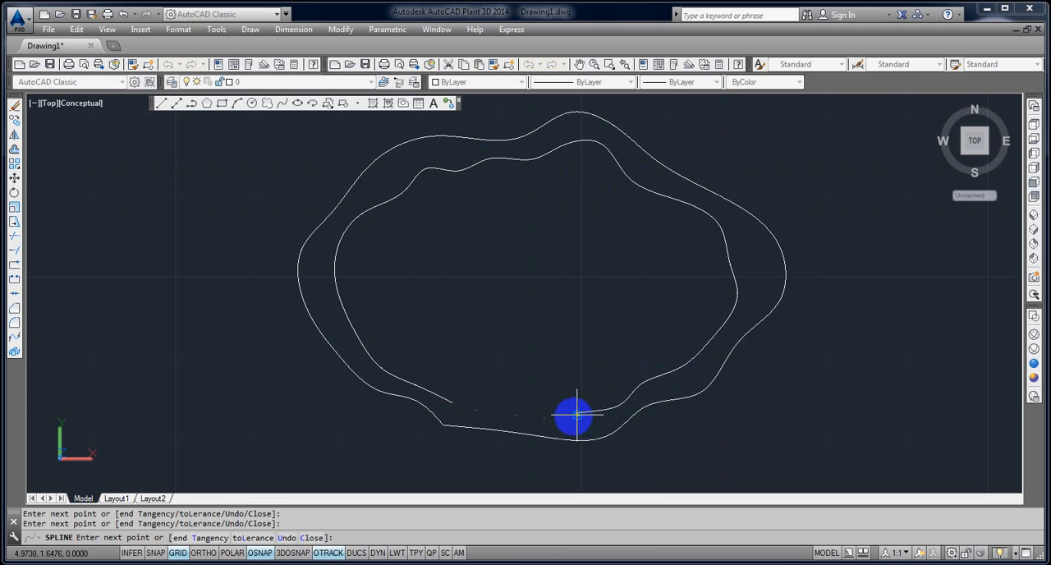
pyautogui.click(578, 417)
pyautogui.click(545, 421)
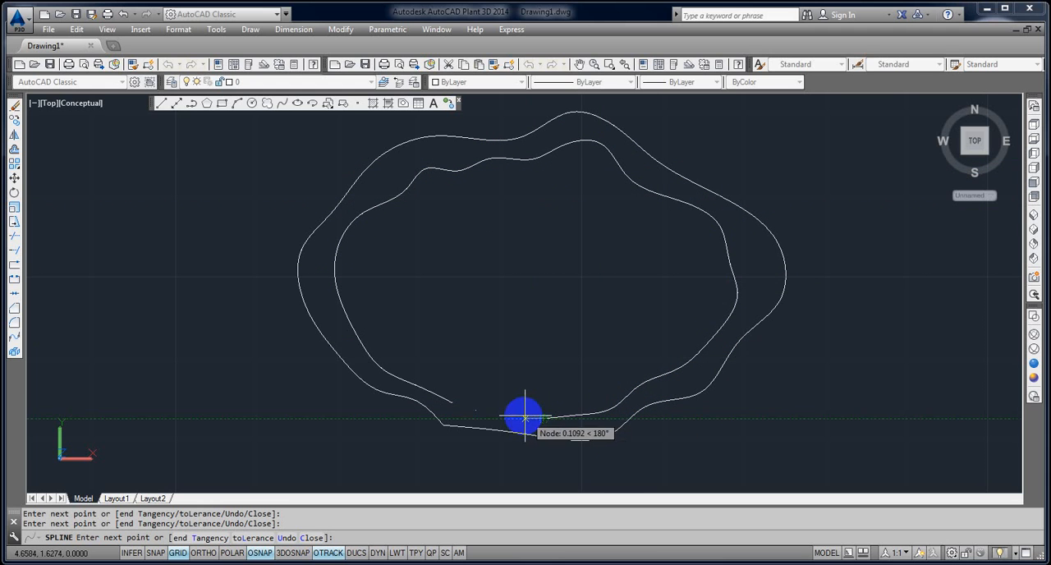
pyautogui.click(478, 408)
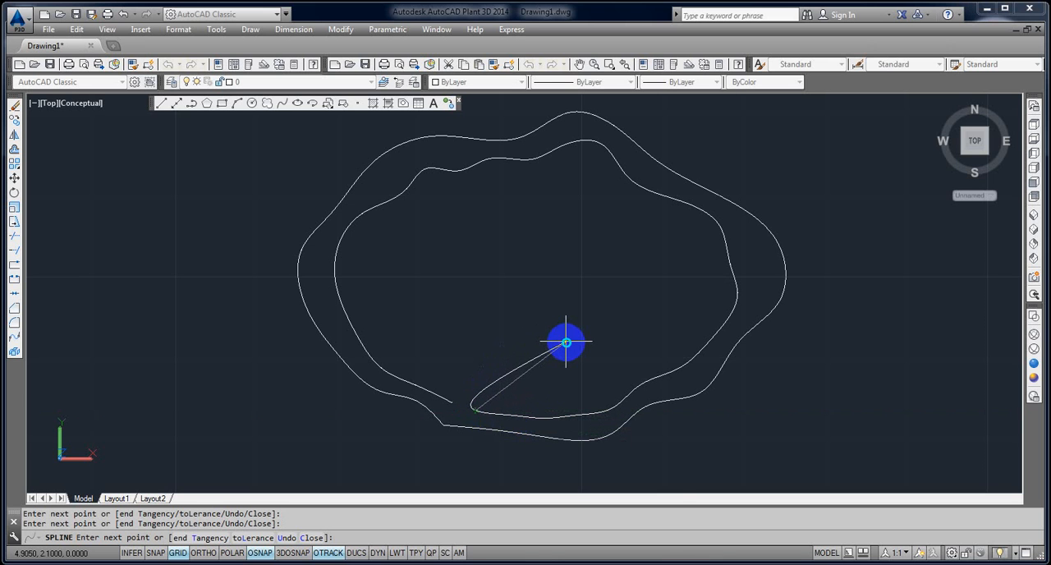
# Add one spline point inside the ring above the remaining gap and finish the spline as an open curve.
pyautogui.rightClick(567, 342)
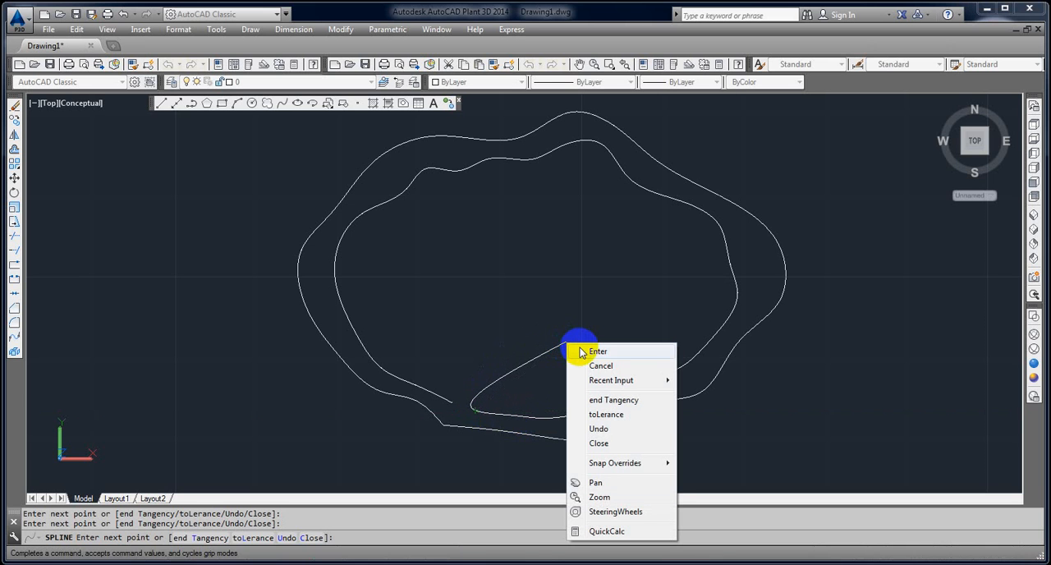
pyautogui.click(551, 94)
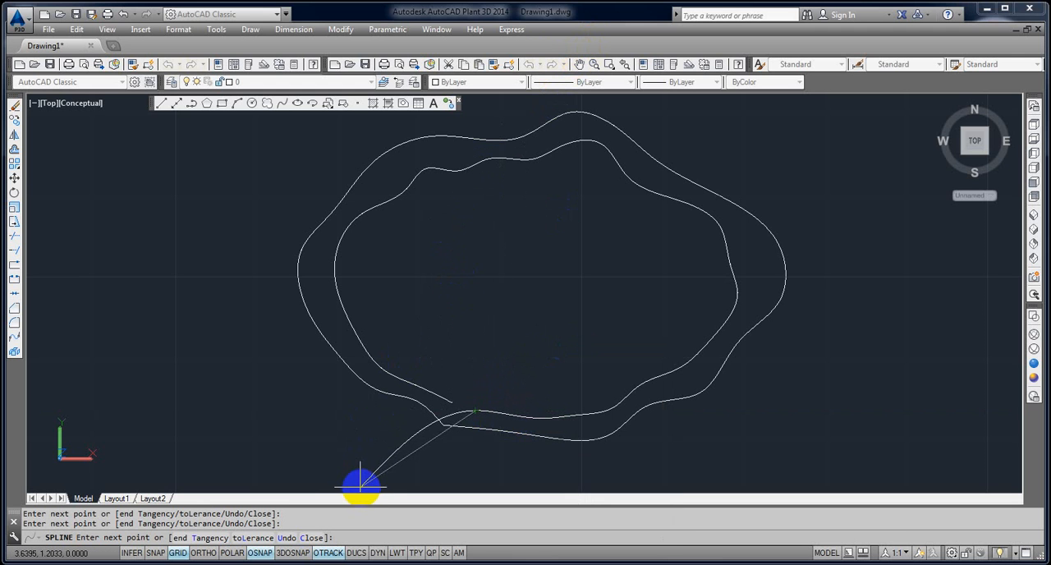
pyautogui.click(464, 315)
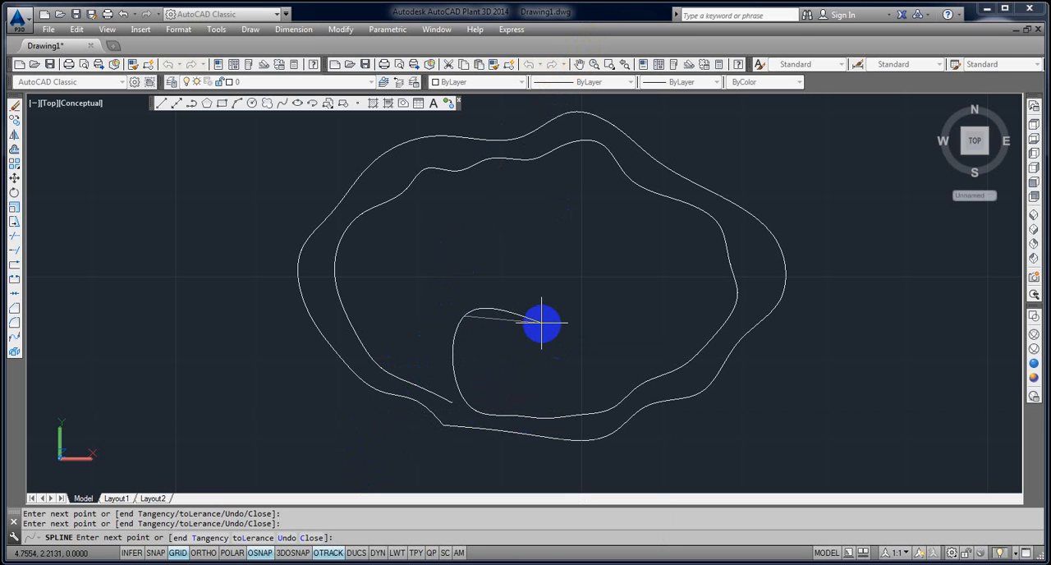
pyautogui.rightClick(542, 325)
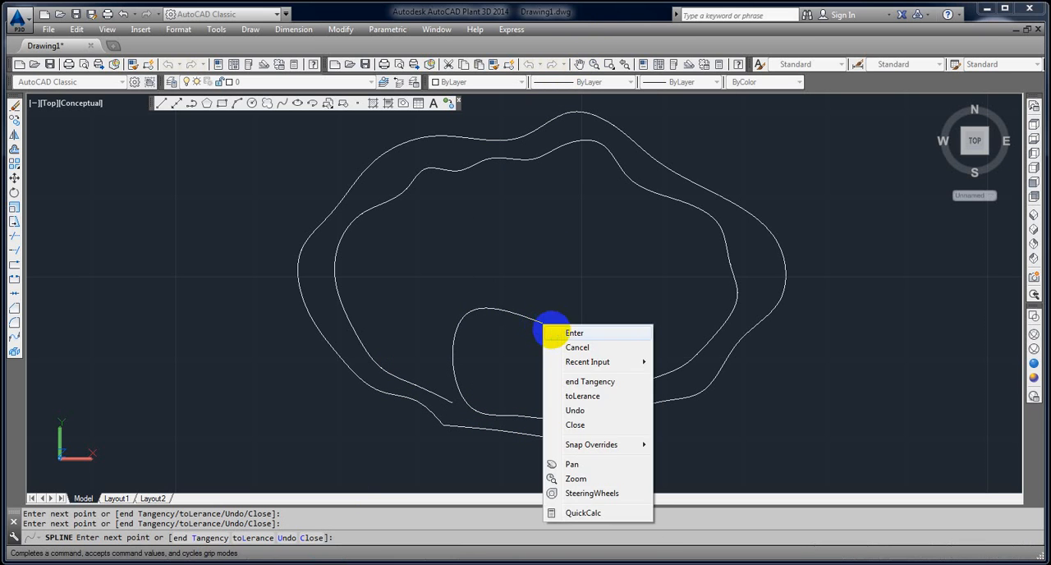
pyautogui.click(559, 333)
# Stretch the inner spline's loose end onto its start point to close the gap, and clear the selection.
pyautogui.moveTo(510, 354); pyautogui.dragTo(524, 318, button='middle')
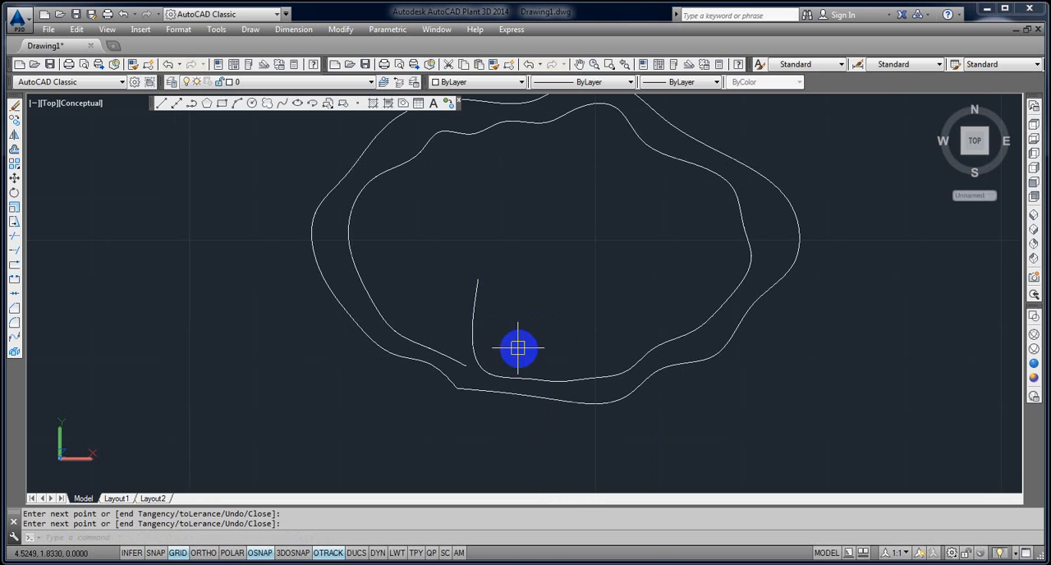
pyautogui.click(477, 289)
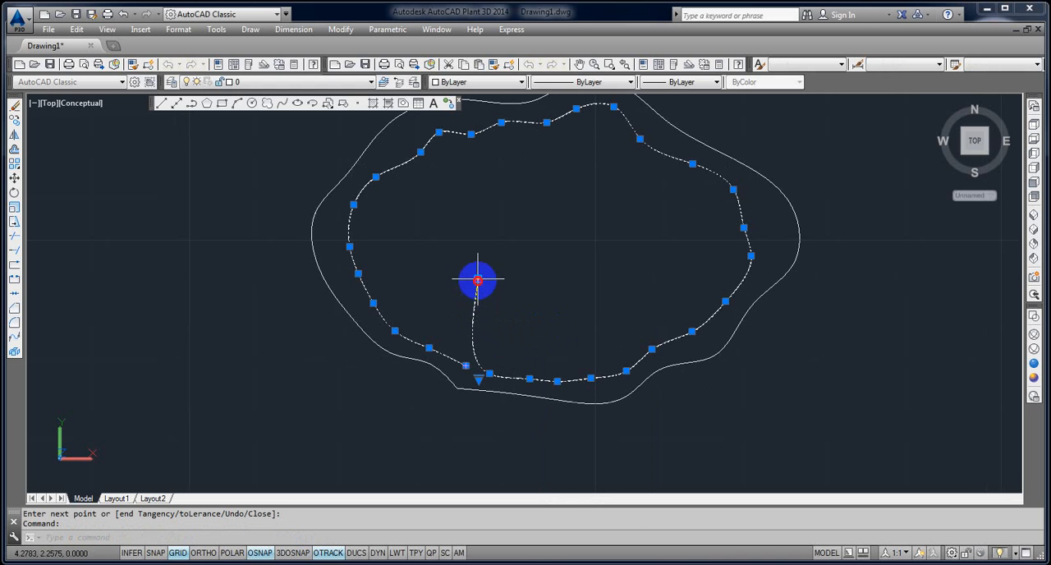
pyautogui.moveTo(477, 281); pyautogui.dragTo(454, 359)
pyautogui.click(464, 366)
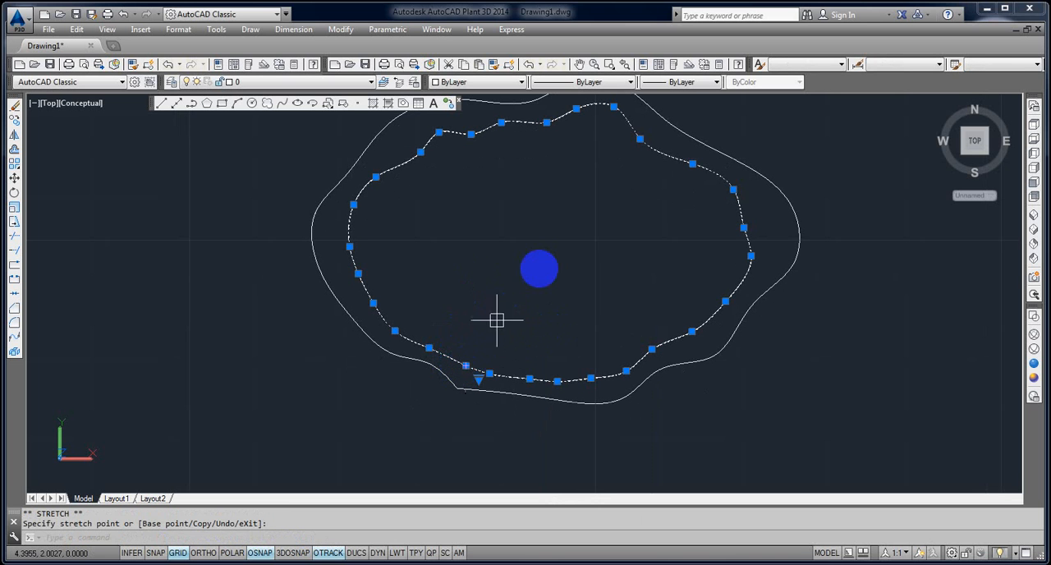
pyautogui.press('Escape')
pyautogui.press('Escape')
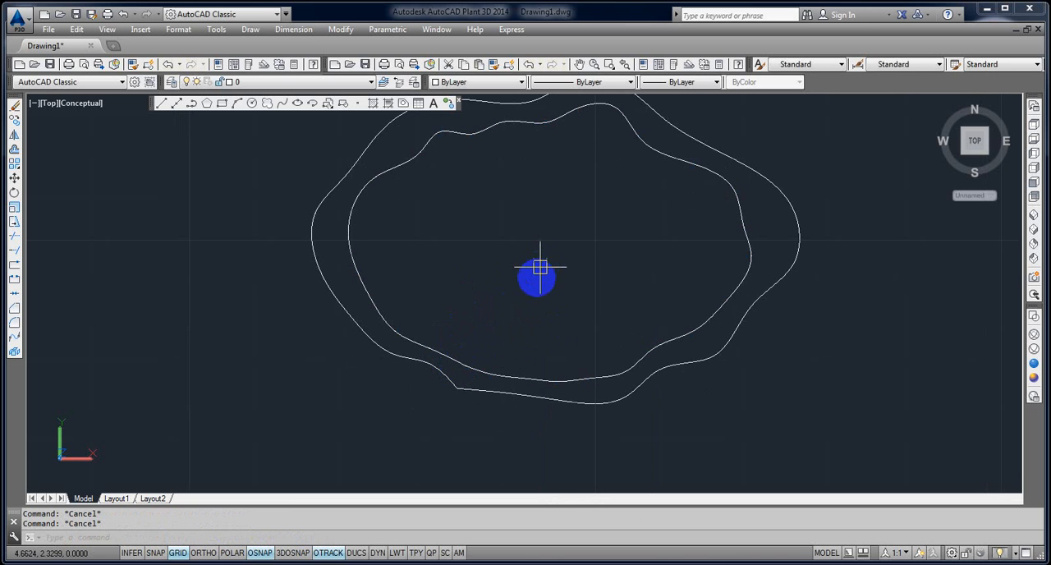
# Reshape the inner spline by stretching three of its lower-left and bottom fit points inward, and clear the selection.
pyautogui.click(411, 165)
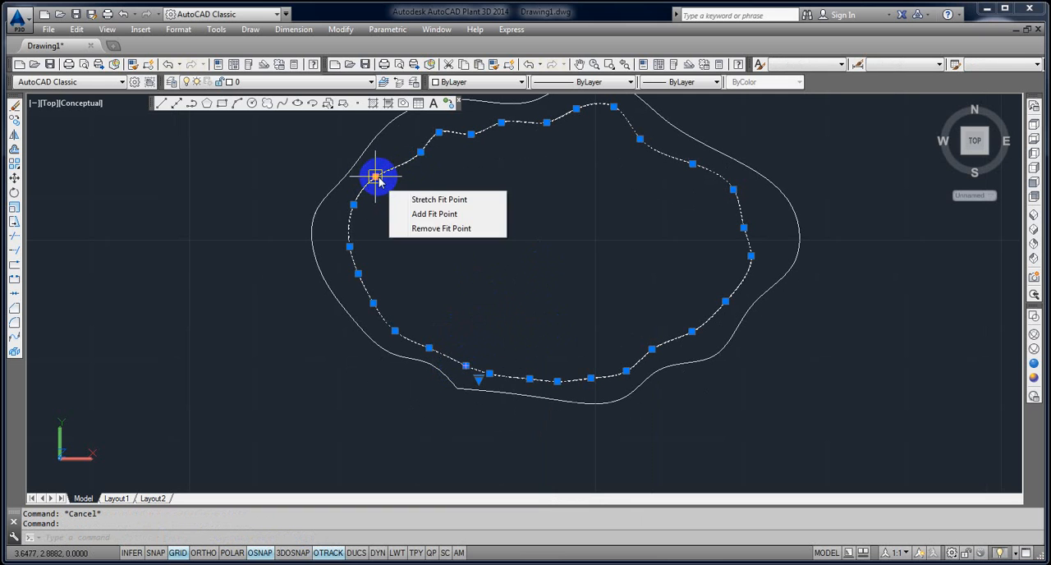
pyautogui.click(395, 334)
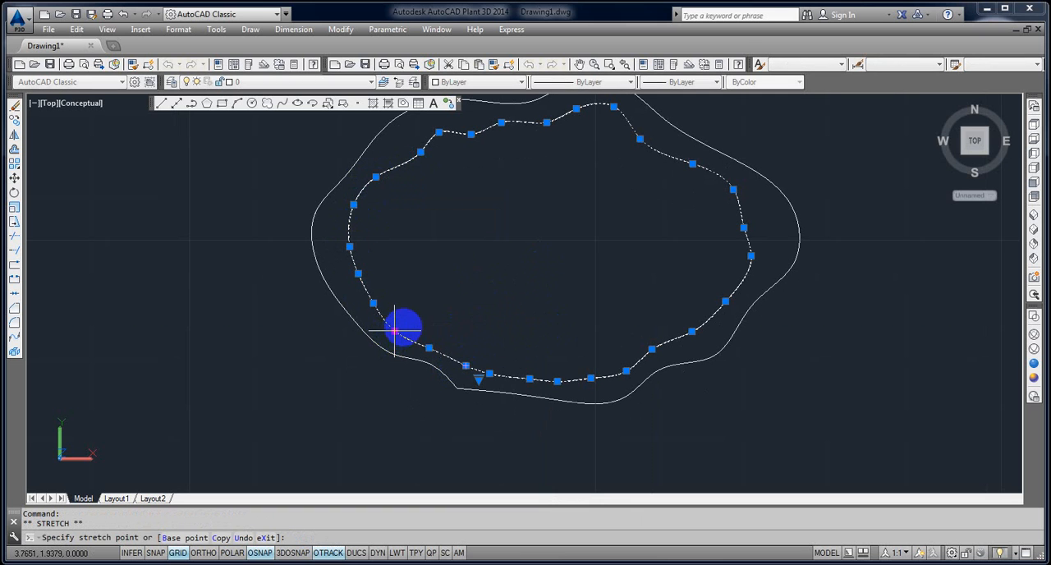
pyautogui.click(461, 362)
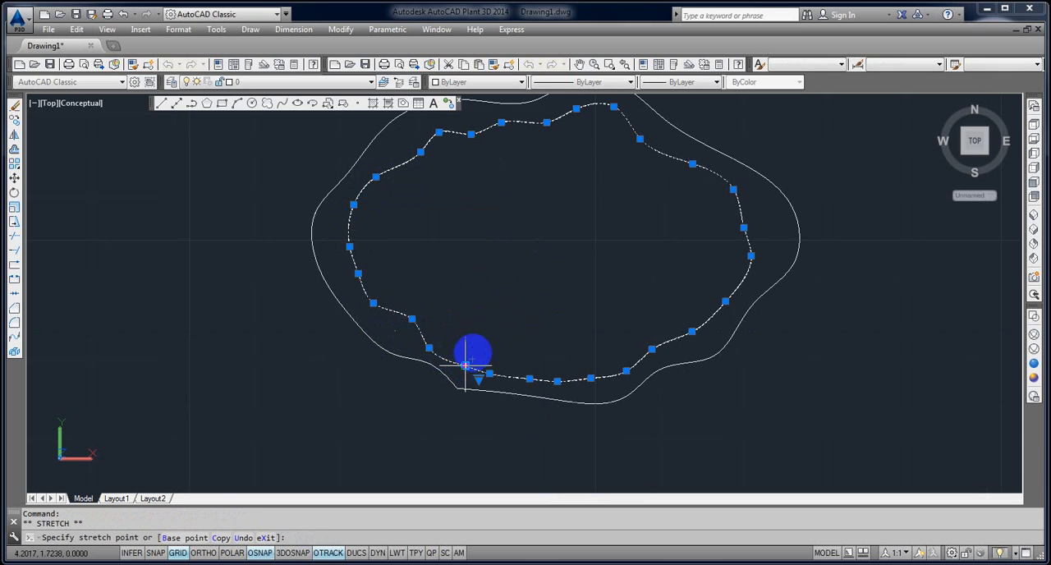
pyautogui.click(491, 315)
pyautogui.click(533, 378)
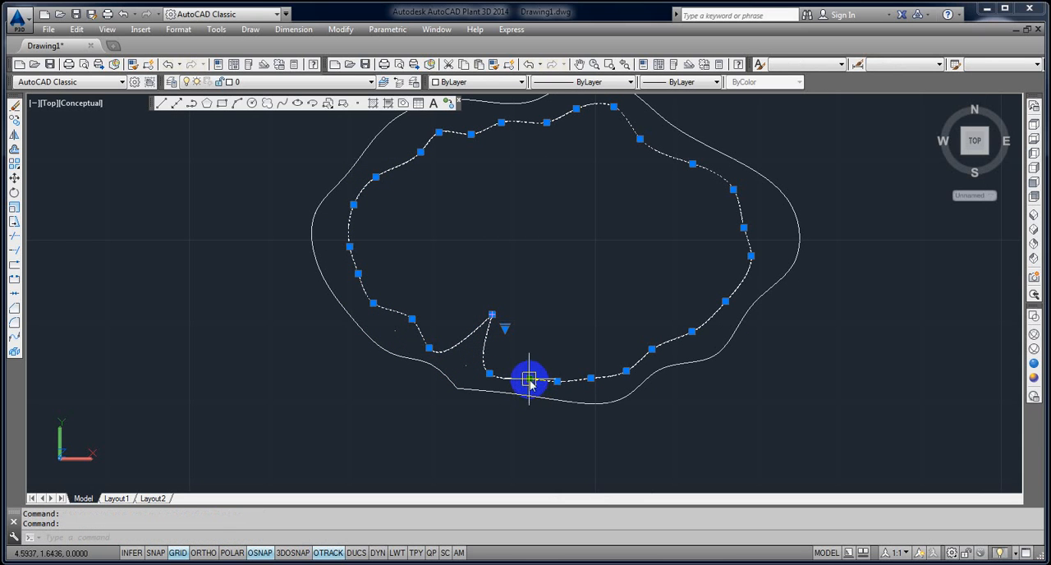
pyautogui.click(530, 377)
pyautogui.press('Escape')
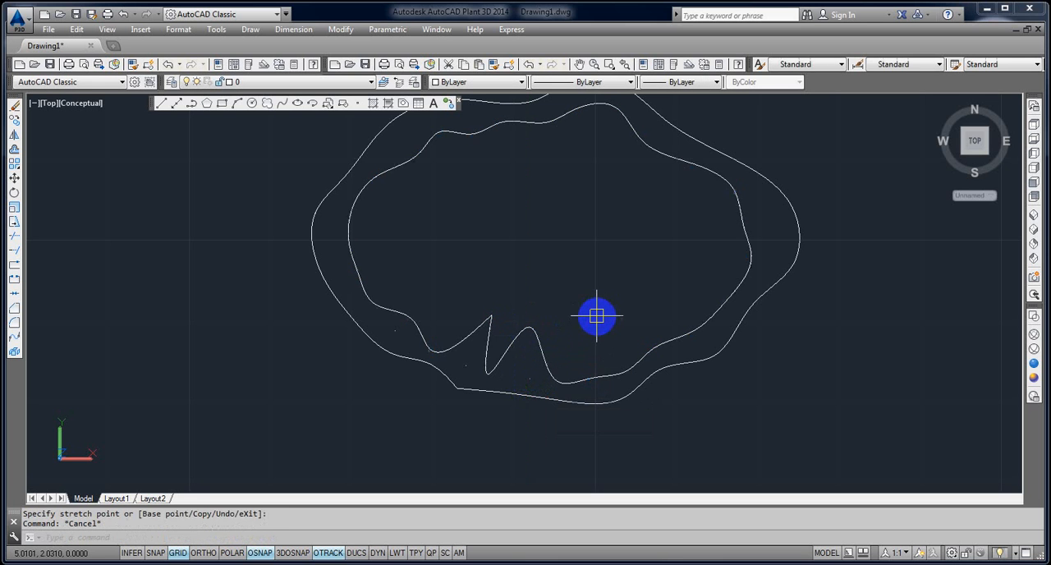
pyautogui.press('Escape')
# Erase both splines together with all the remaining points.
pyautogui.scroll(-2, 575, 428)
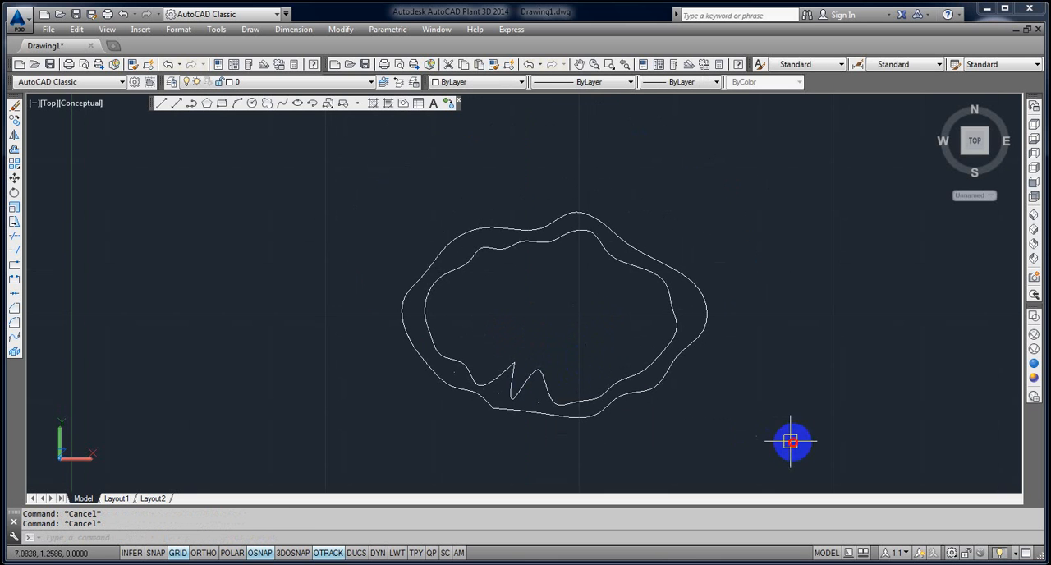
pyautogui.click(788, 439)
pyautogui.click(326, 221)
pyautogui.press('Delete')
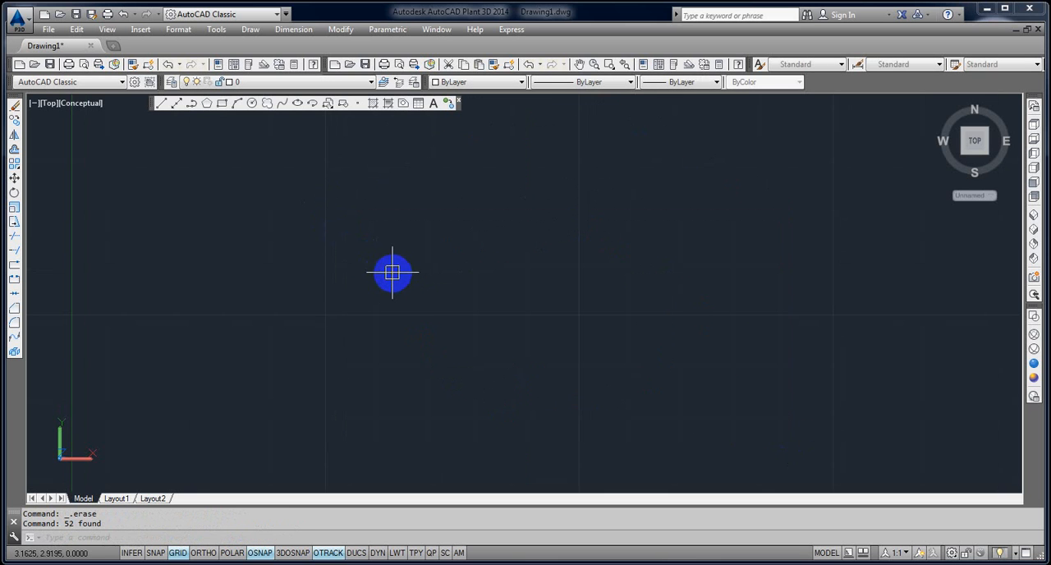
# Draw an ellipse with Ortho turned on, giving it a horizontal axis about 3.23 units long and picking its height above centre.
pyautogui.click(296, 105)
pyautogui.click(332, 294)
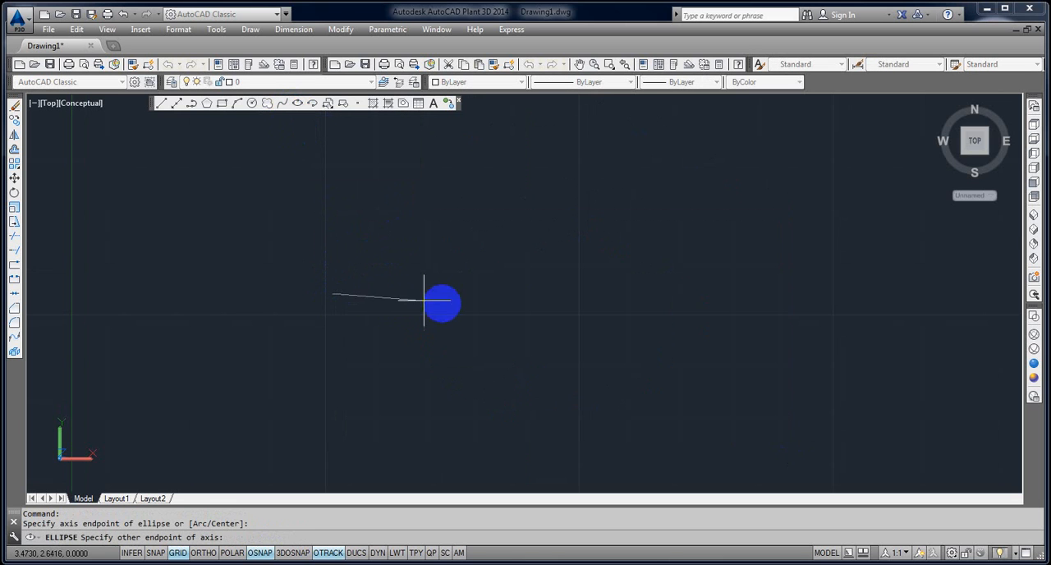
pyautogui.press('F8')
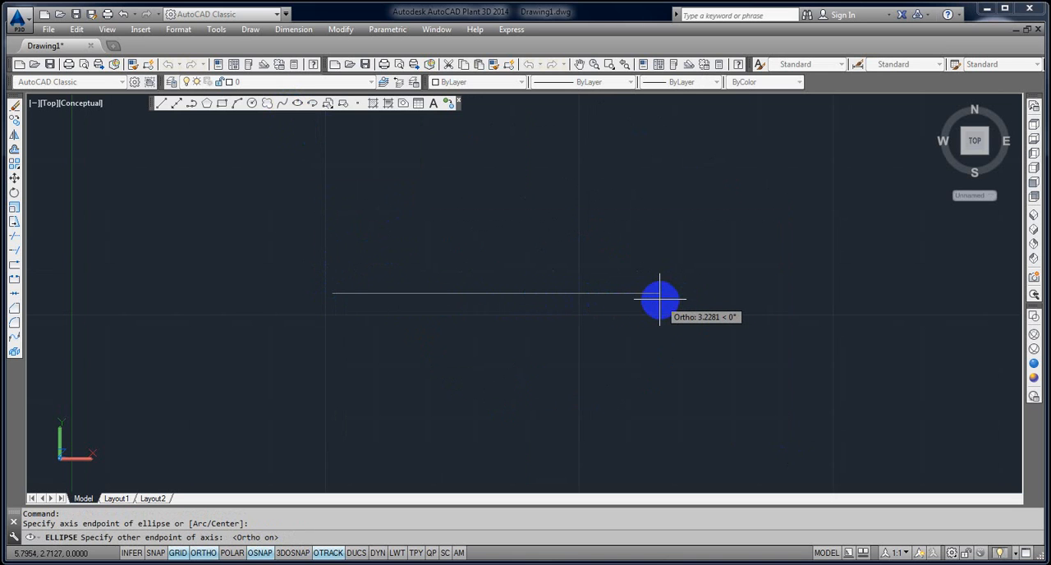
pyautogui.click(660, 299)
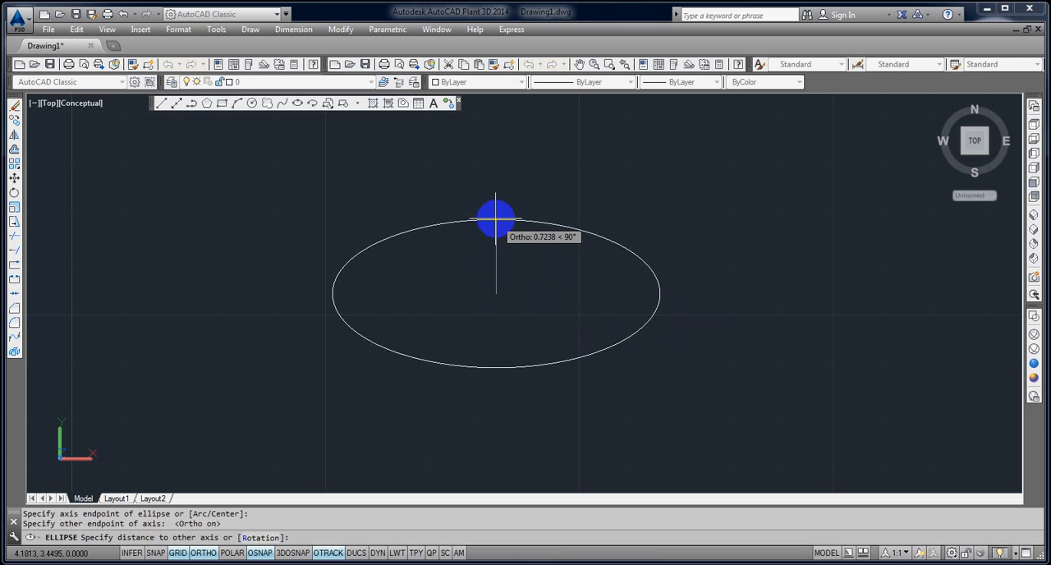
pyautogui.click(494, 200)
pyautogui.scroll(-4, 568, 324)
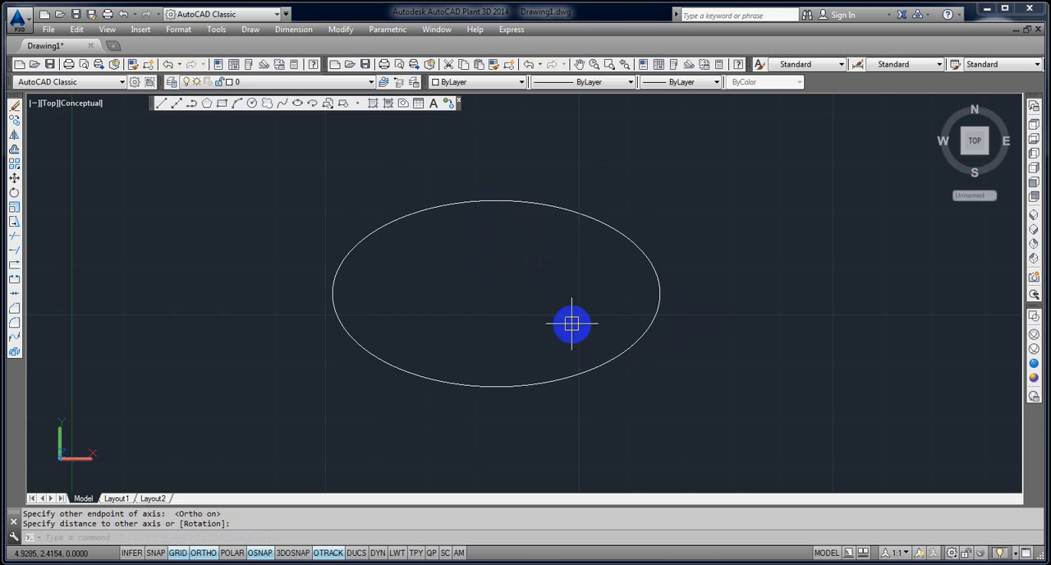
# Erase the practice ellipse.
pyautogui.scroll(2, 613, 243)
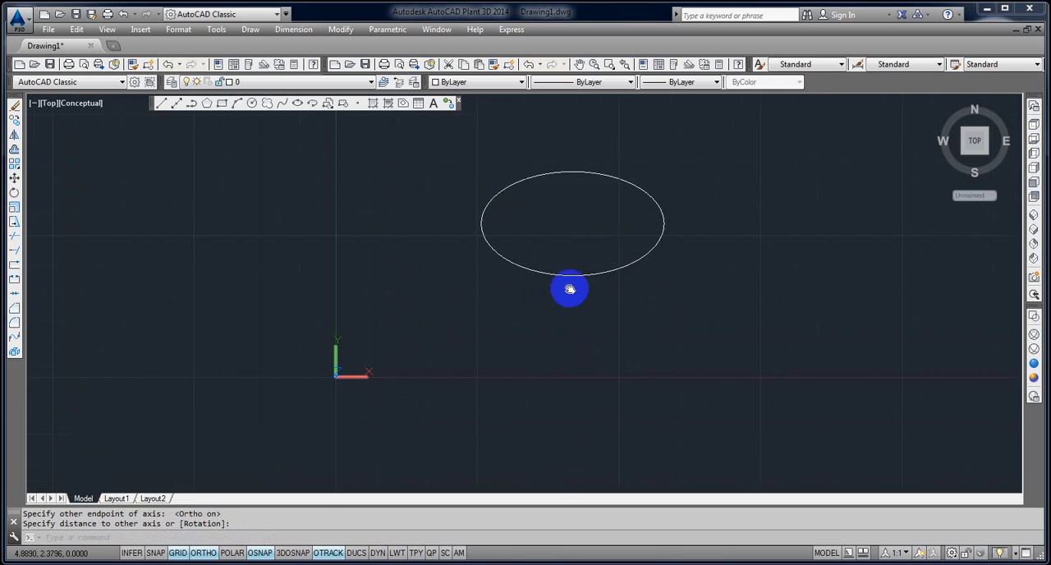
pyautogui.moveTo(570, 291); pyautogui.dragTo(431, 389, button='middle')
pyautogui.click(528, 385)
pyautogui.click(452, 333)
pyautogui.press('Delete')
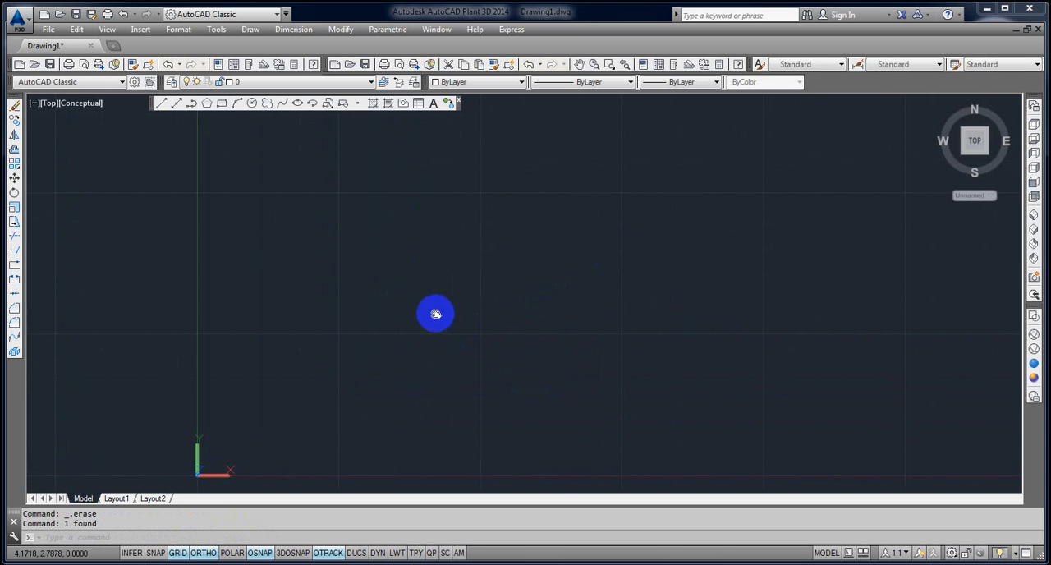
# Draw a flat ellipse up and right of the origin, with a horizontal axis about 3.93 units long and a half-height about 0.78.
pyautogui.scroll(-1, 402, 176)
pyautogui.click(305, 104)
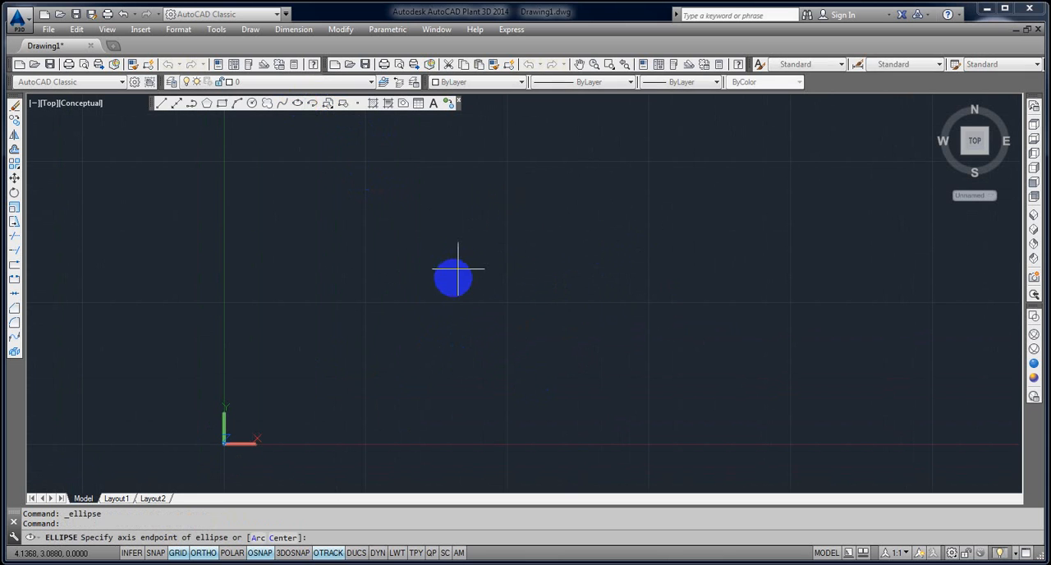
pyautogui.click(453, 278)
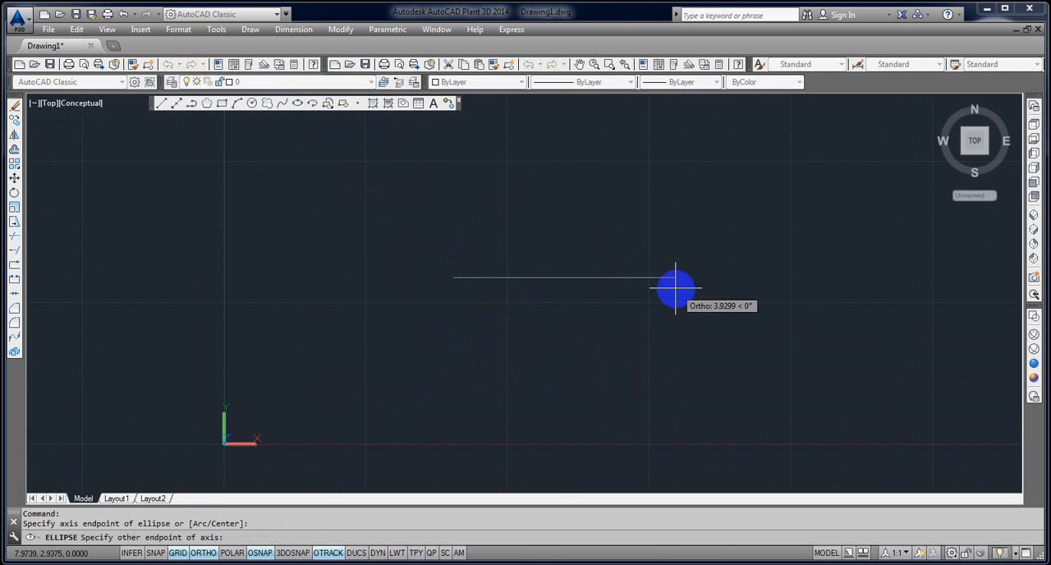
pyautogui.click(675, 287)
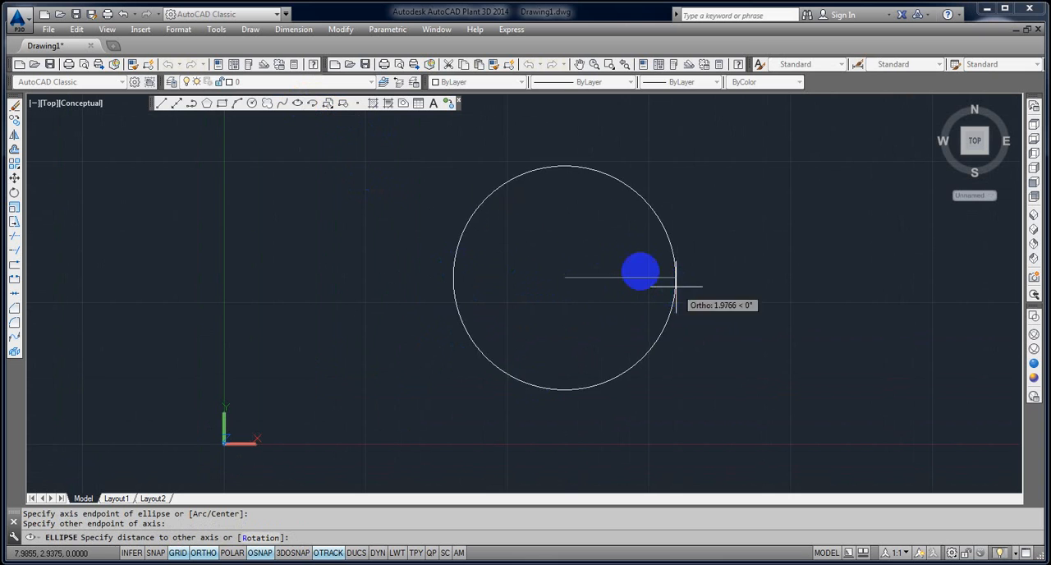
pyautogui.click(573, 236)
# Draw a vertical line straight down from the ellipse's left quadrant to just below the X axis.
pyautogui.moveTo(598, 307); pyautogui.dragTo(580, 244, button='middle')
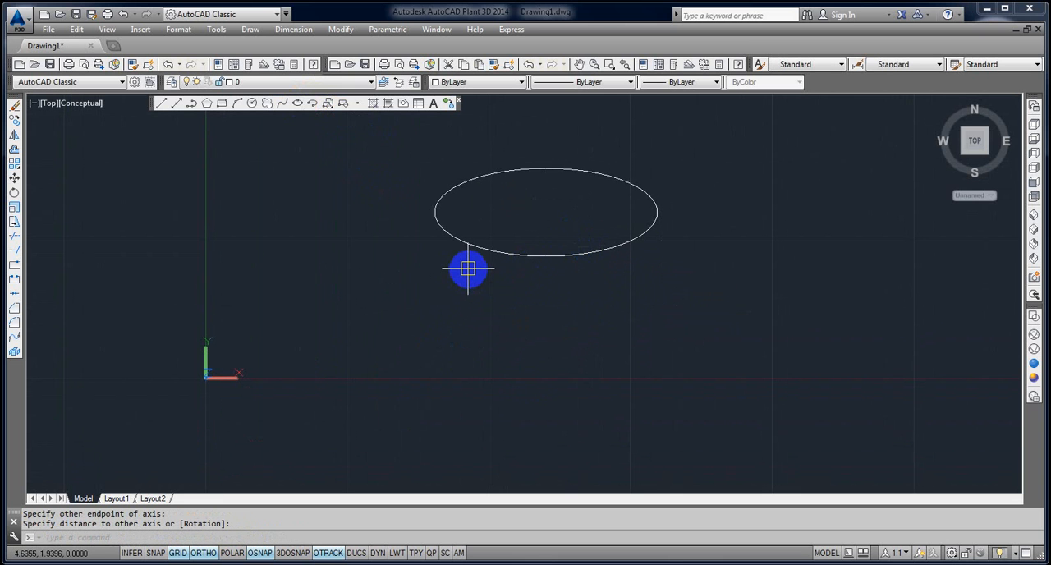
pyautogui.click(165, 105)
pyautogui.click(440, 218)
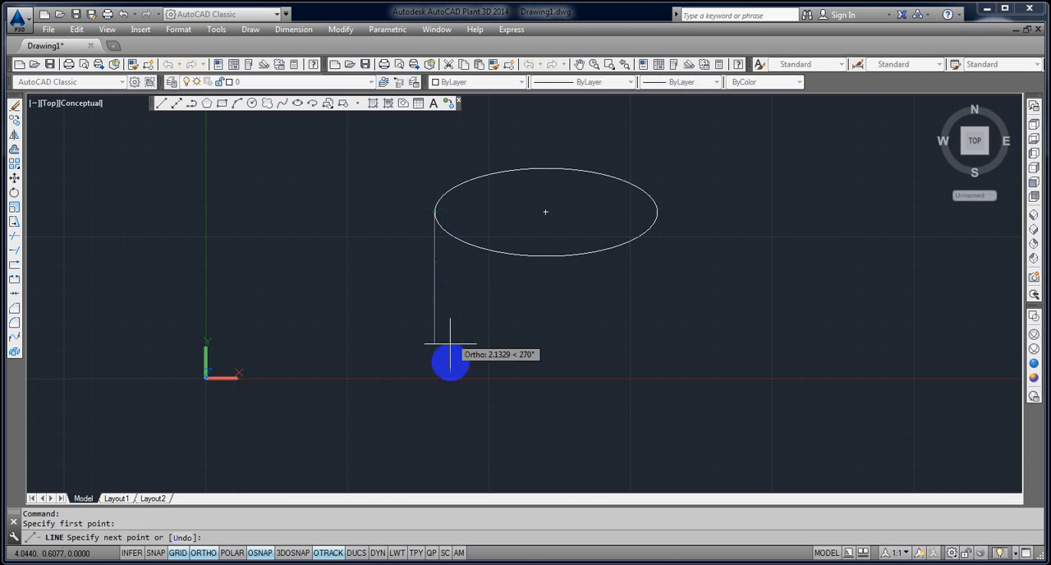
pyautogui.click(447, 402)
pyautogui.press('Escape')
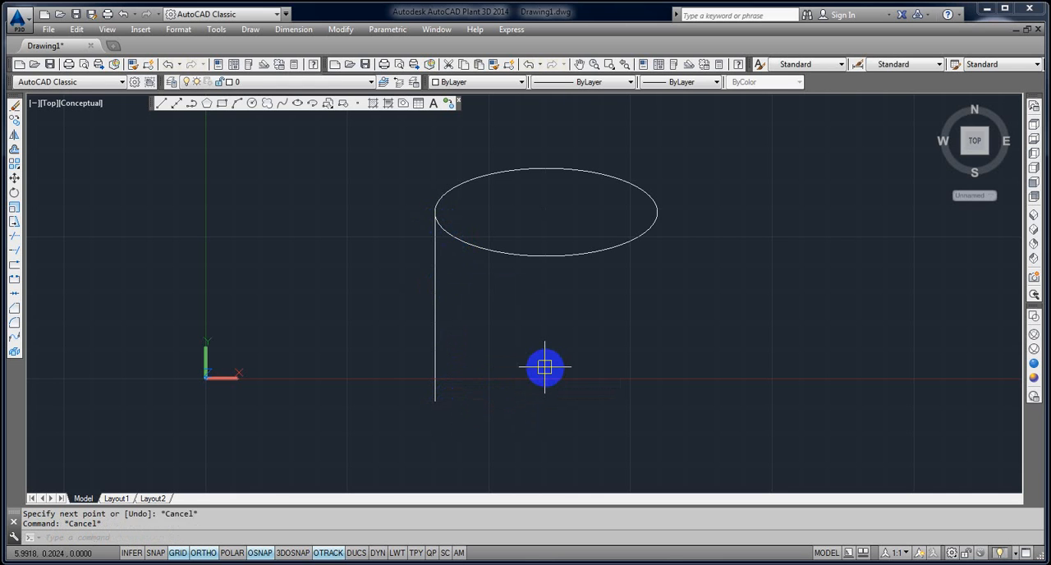
# Copy the vertical line from the ellipse's left quadrant to its right quadrant.
pyautogui.write('CO')
pyautogui.press('Return')
pyautogui.click(559, 312)
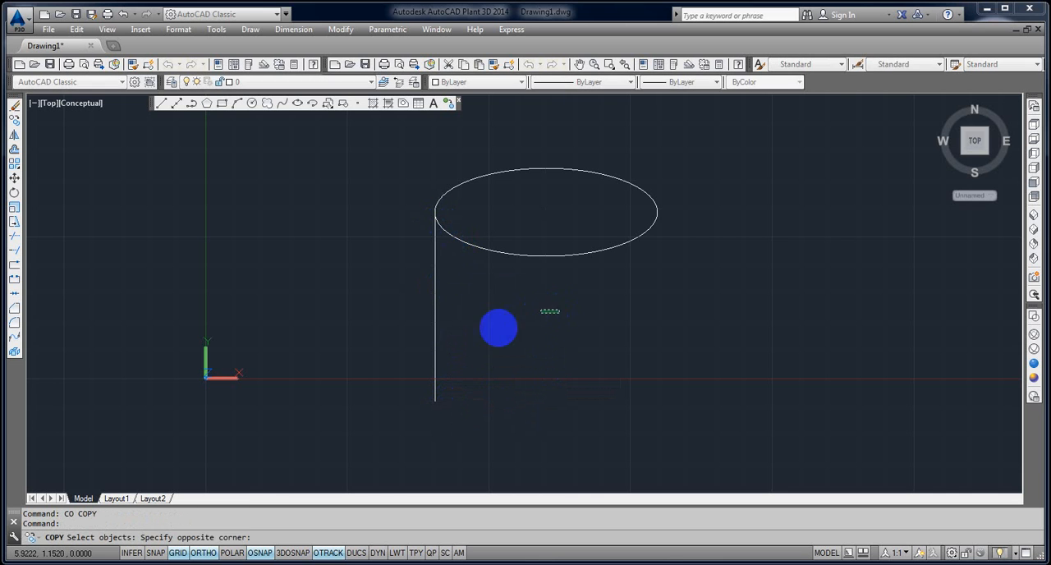
pyautogui.click(383, 338)
pyautogui.press('Return')
pyautogui.click(440, 244)
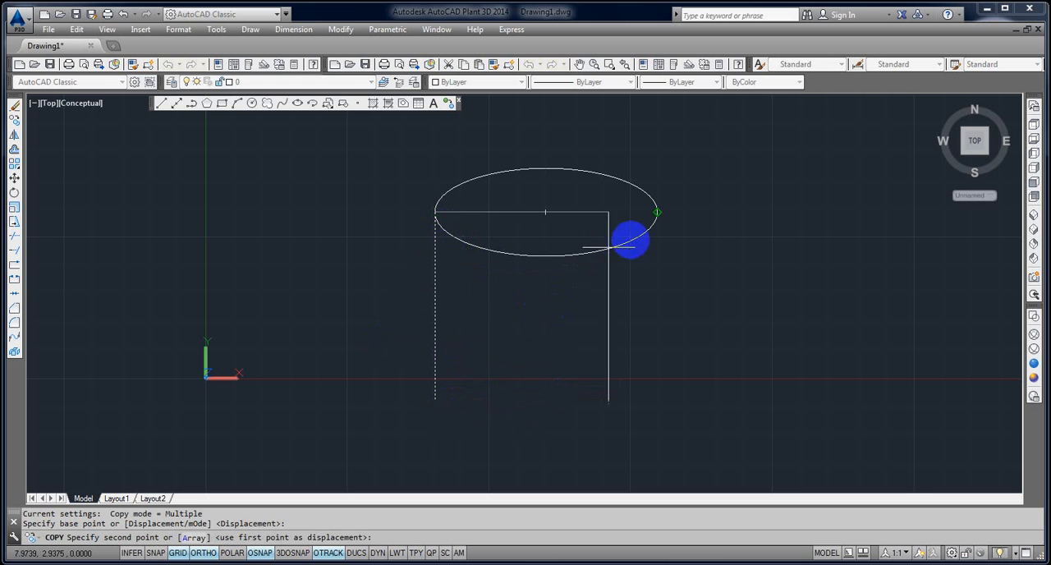
pyautogui.click(630, 239)
pyautogui.press('Escape')
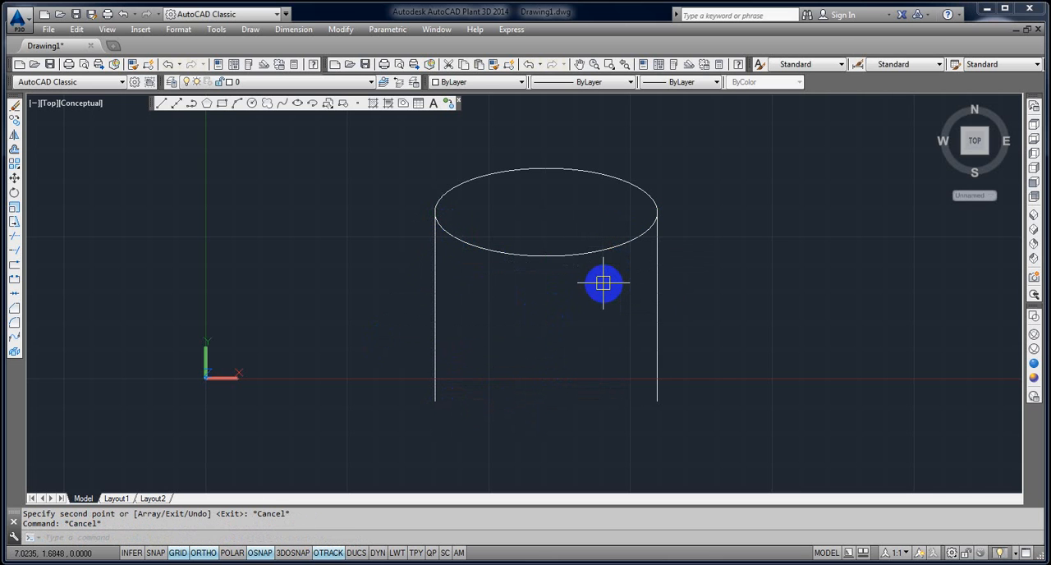
# Copy the ellipse from its right quadrant down to the lower end of the right vertical line.
pyautogui.write('co')
pyautogui.press('Return')
pyautogui.click(591, 251)
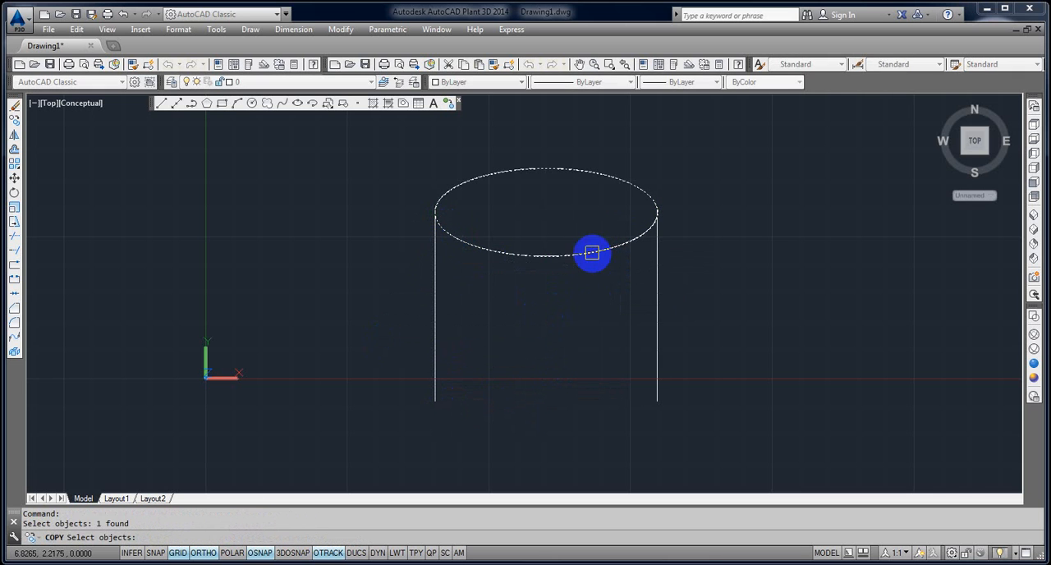
pyautogui.press('Return')
pyautogui.click(640, 236)
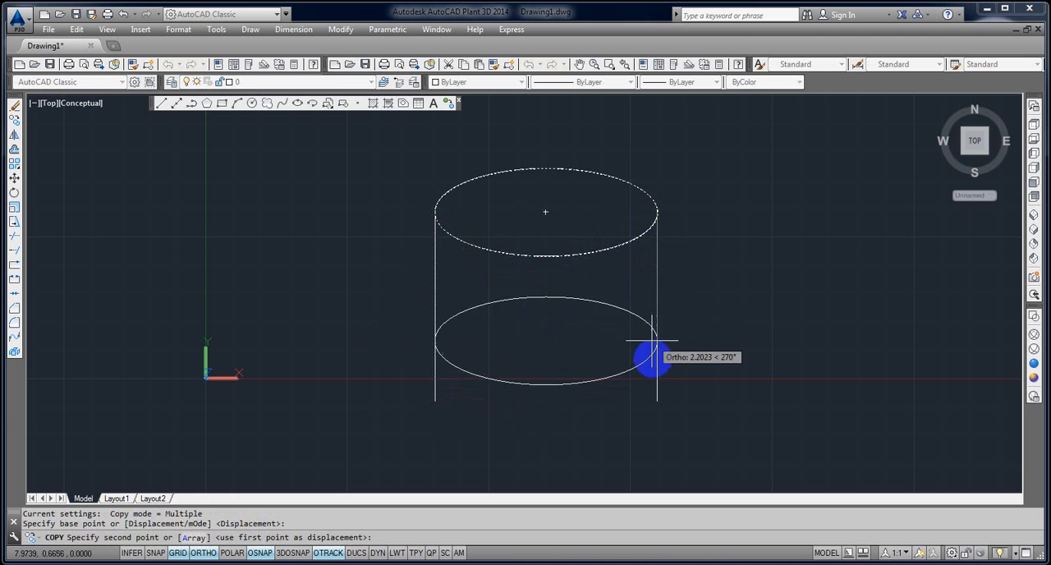
pyautogui.click(657, 401)
pyautogui.press('Escape')
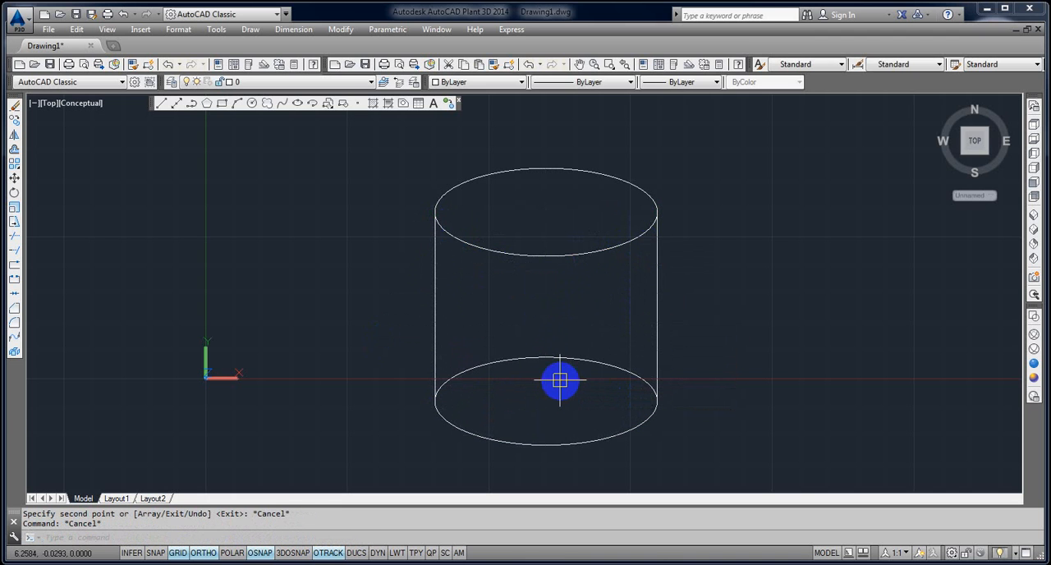
# Trim away the upper half of the bottom ellipse between the two vertical lines.
pyautogui.write('tr')
pyautogui.press('Return')
pyautogui.press('Return')
pyautogui.click(566, 359)
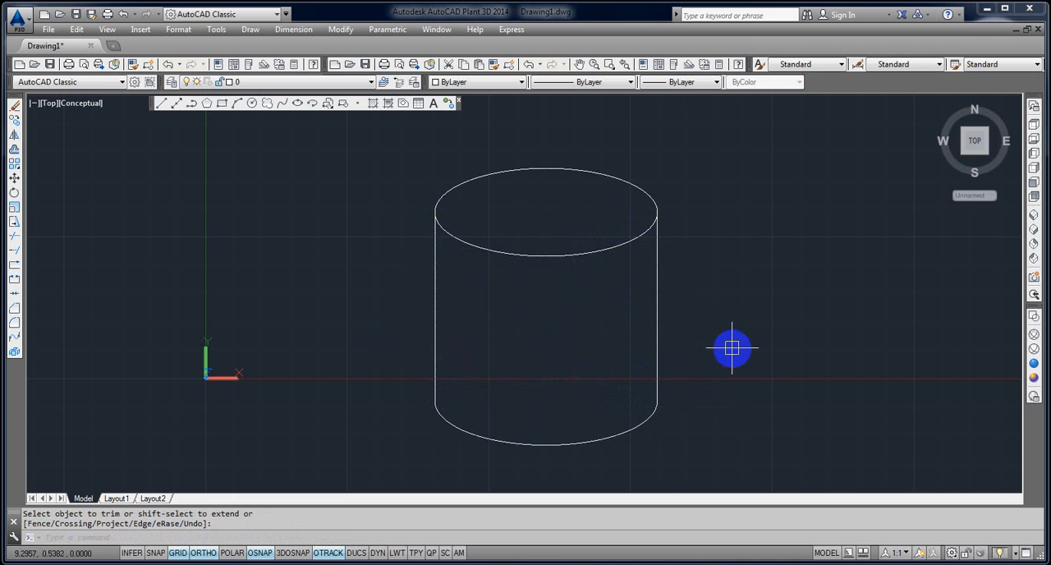
# Offset the top ellipse inward by a small distance picked with two points, forming a thin rim.
pyautogui.scroll(-2, 576, 359)
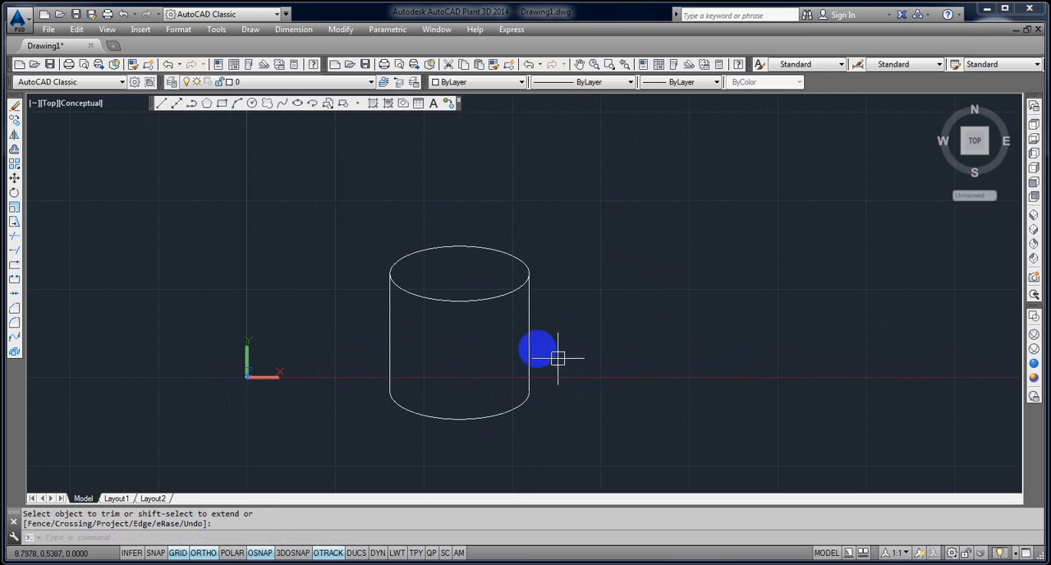
pyautogui.scroll(5, 448, 277)
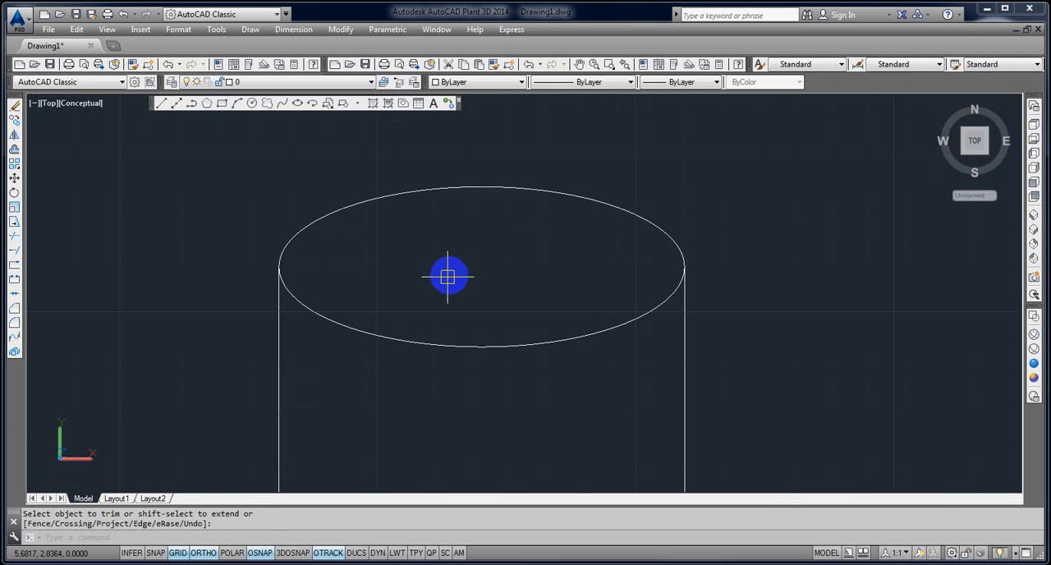
pyautogui.write('o')
pyautogui.press('Return')
pyautogui.click(433, 286)
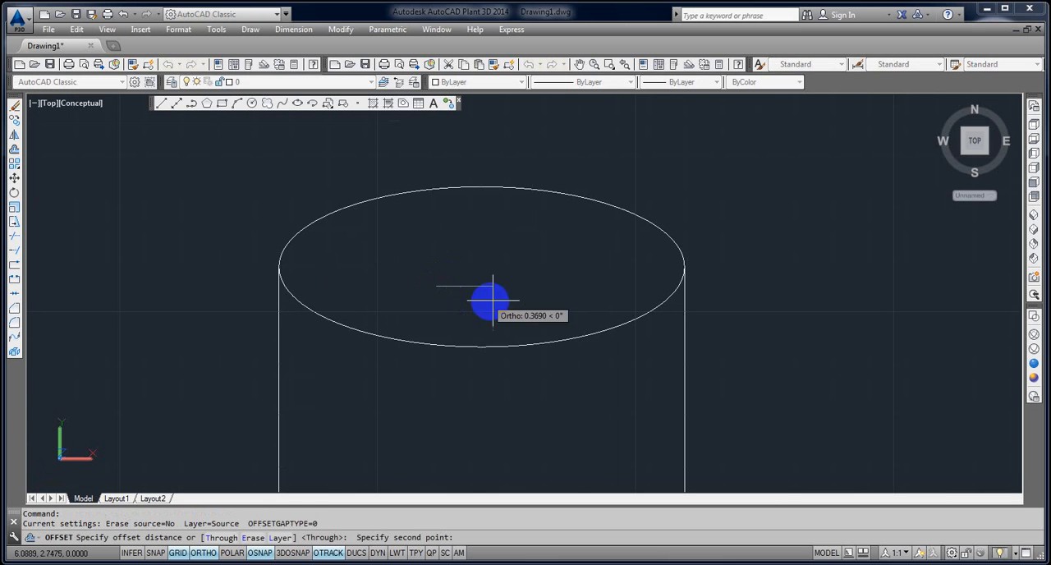
pyautogui.click(447, 290)
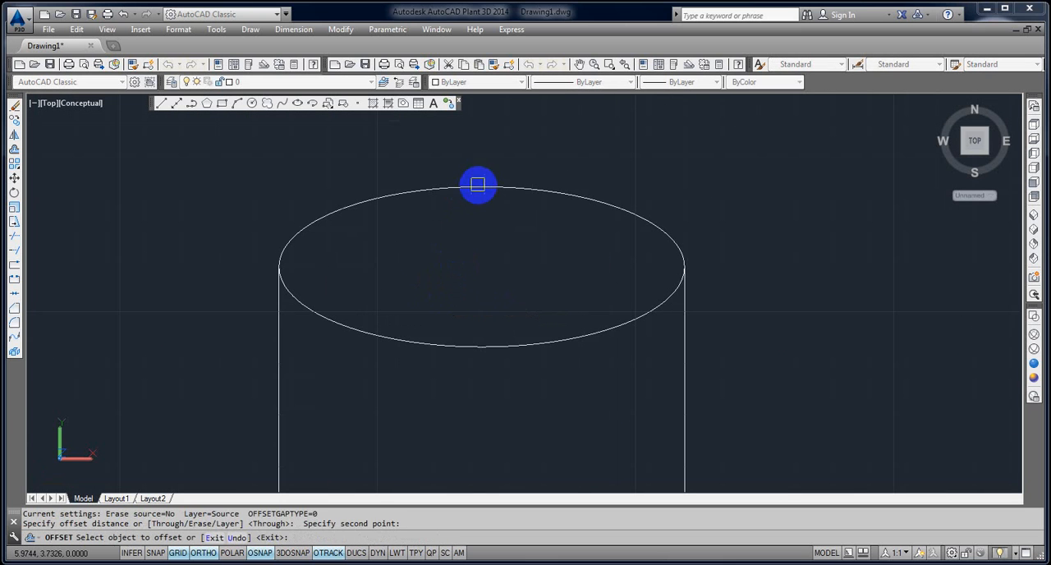
pyautogui.click(476, 186)
pyautogui.click(476, 238)
pyautogui.press('Escape')
# Draw a short vertical line joining the bottom quadrants of the outer and inner rim ellipses.
pyautogui.scroll(5, 312, 276)
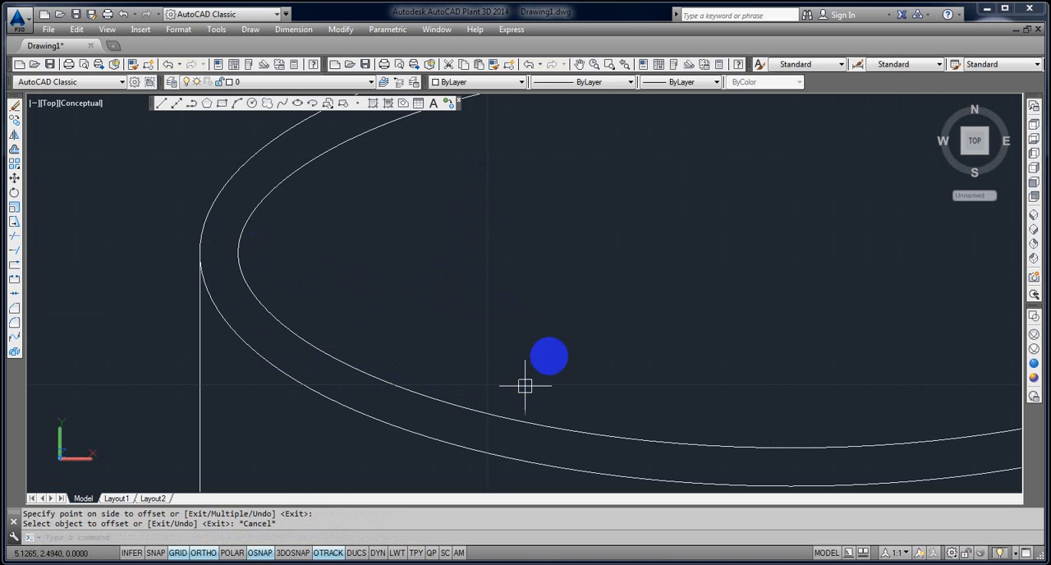
pyautogui.scroll(-4, 524, 354)
pyautogui.write('l')
pyautogui.press('Return')
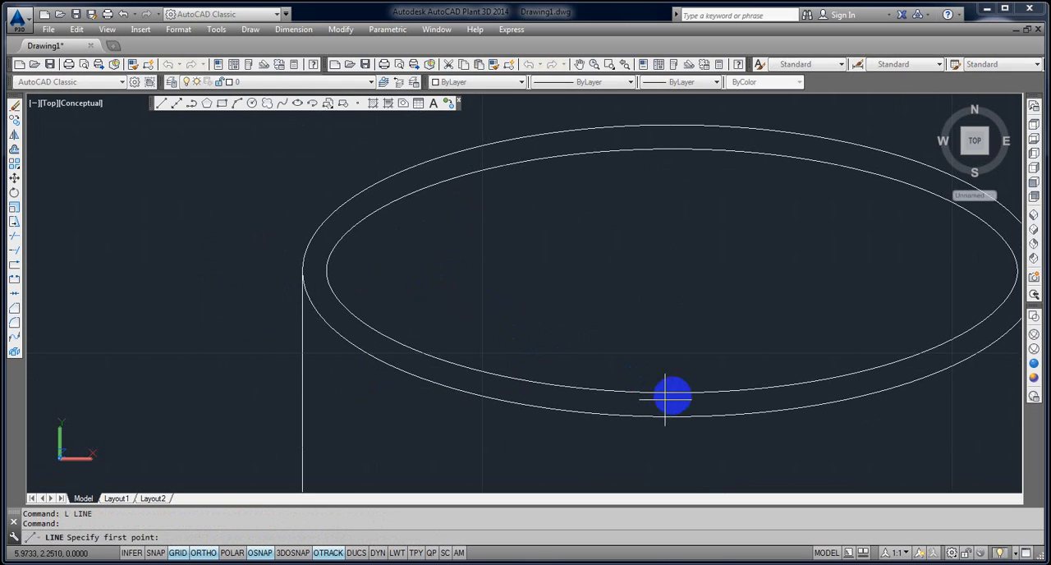
pyautogui.click(672, 418)
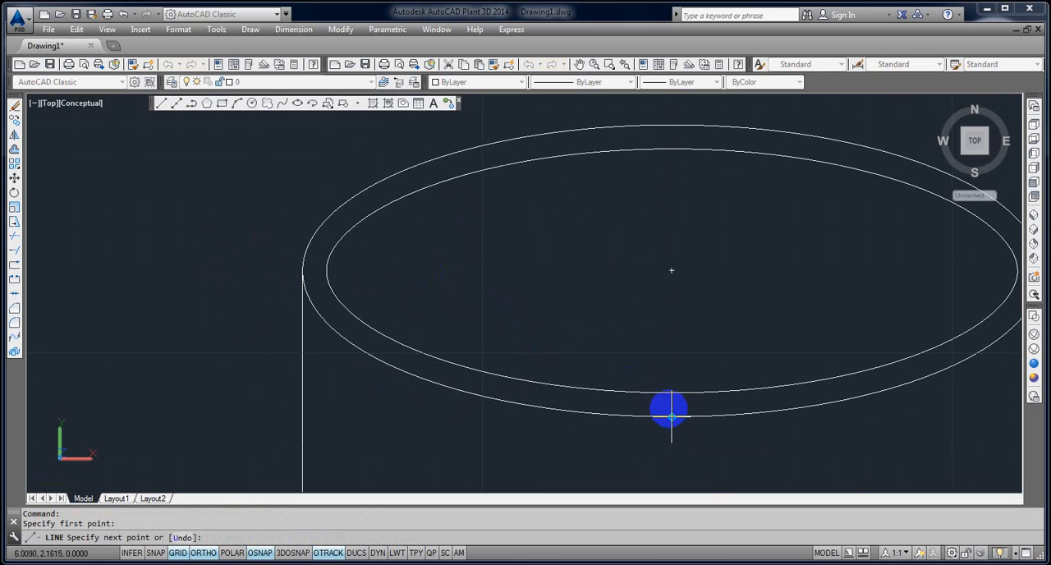
pyautogui.click(672, 393)
pyautogui.press('Return')
pyautogui.press('Return')
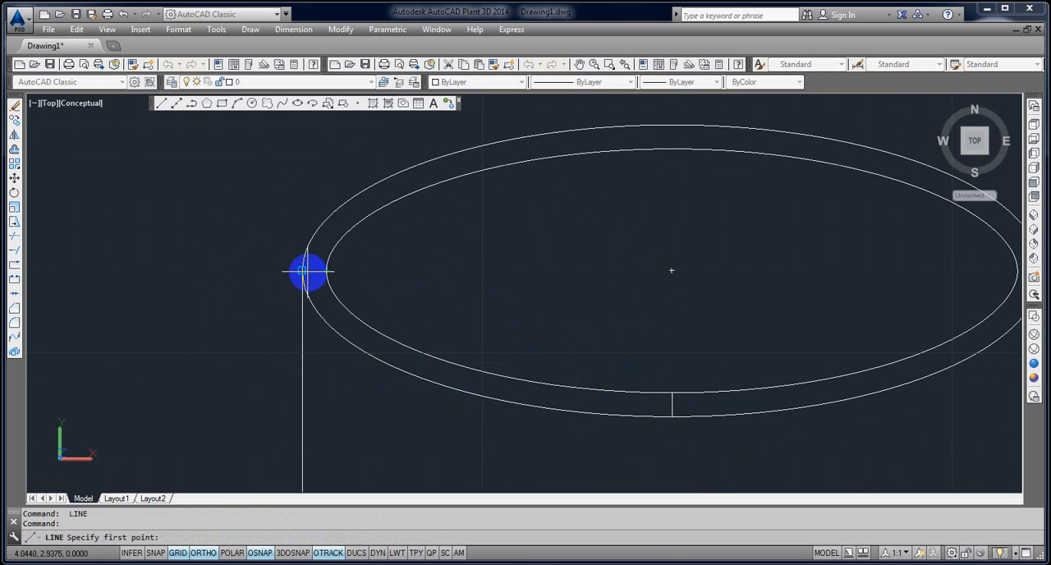
# Draw a short horizontal line joining the left quadrants of the outer and inner rim ellipses.
pyautogui.click(306, 272)
pyautogui.click(334, 272)
pyautogui.press('Return')
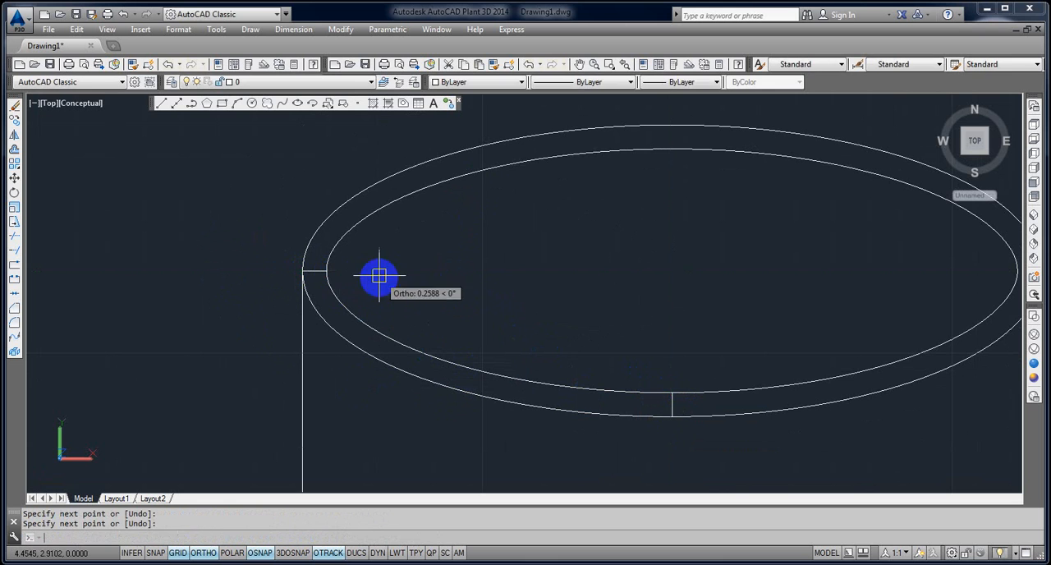
# Move the short horizontal line off the rim's left quadrants to the open area inside the inner ellipse.
pyautogui.write('m')
pyautogui.press('Return')
pyautogui.click(318, 273)
pyautogui.press('Return')
pyautogui.click(319, 272)
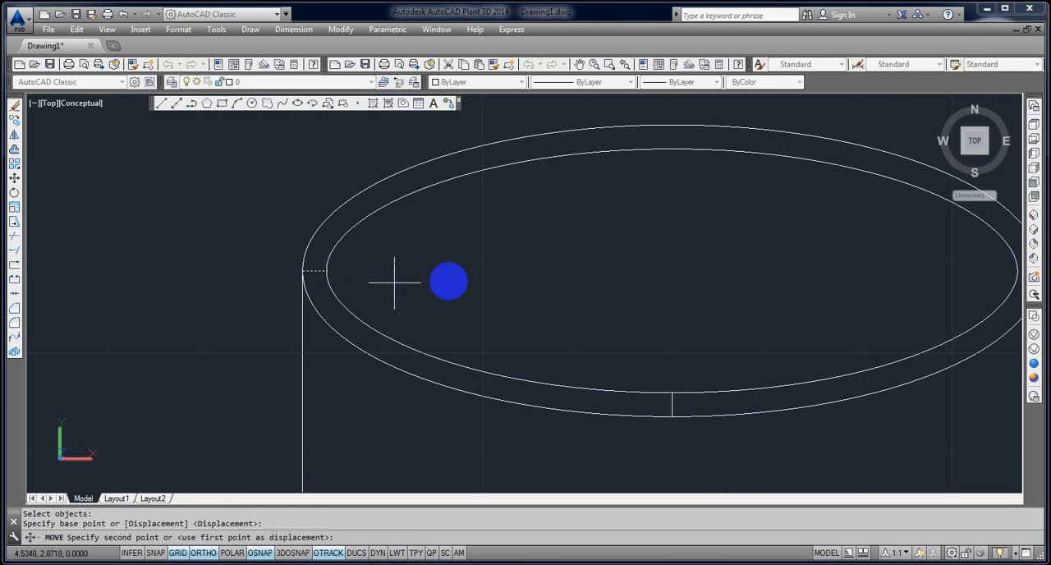
pyautogui.click(547, 272)
pyautogui.press('Escape')
# Rotate the short vertical rim line about its lower endpoint so it extends below the outer ellipse.
pyautogui.scroll(2, 688, 401)
pyautogui.write('R')
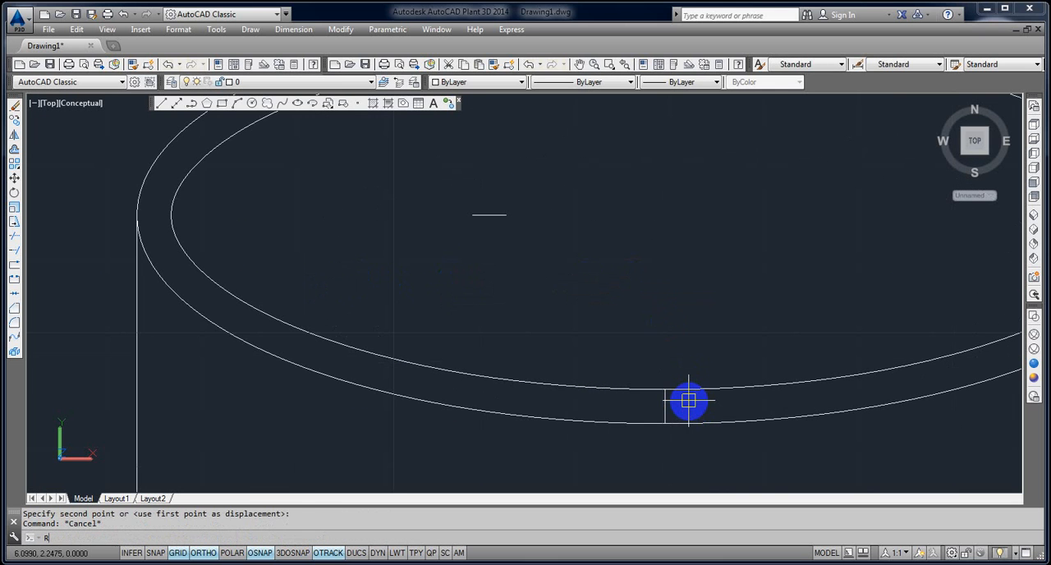
pyautogui.write('O')
pyautogui.press('Return')
pyautogui.click(664, 411)
pyautogui.press('Return')
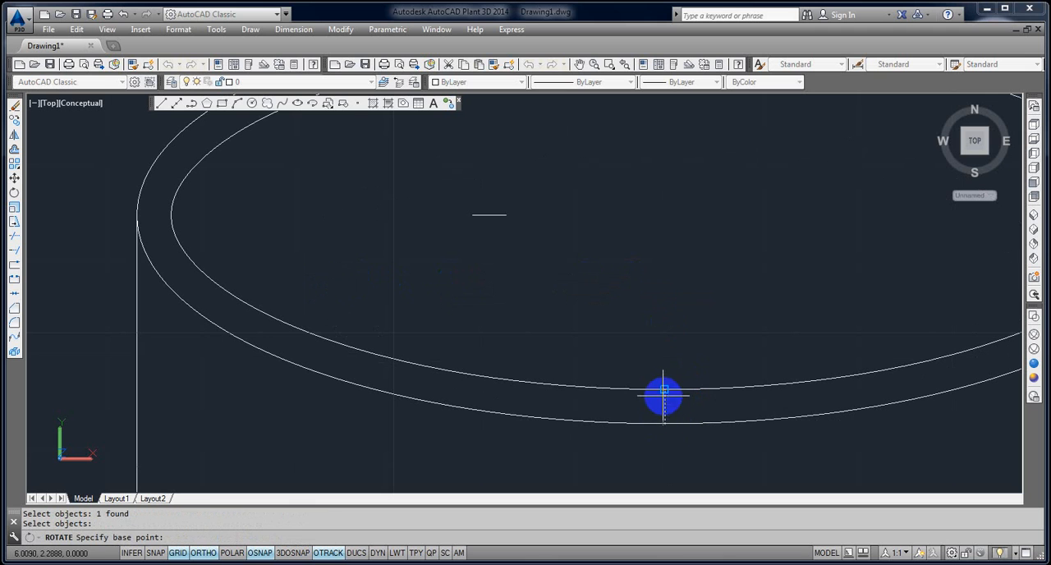
pyautogui.click(665, 424)
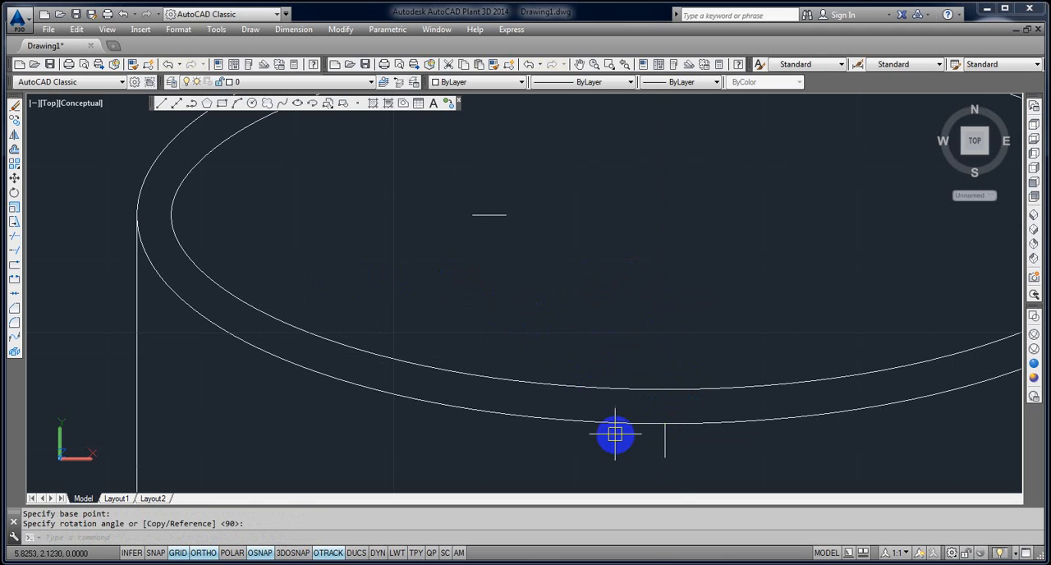
# Move the short vertical line straight up from below the outer ellipse to inside the inner ellipse.
pyautogui.write('m')
pyautogui.press('Return')
pyautogui.click(686, 467)
pyautogui.click(660, 451)
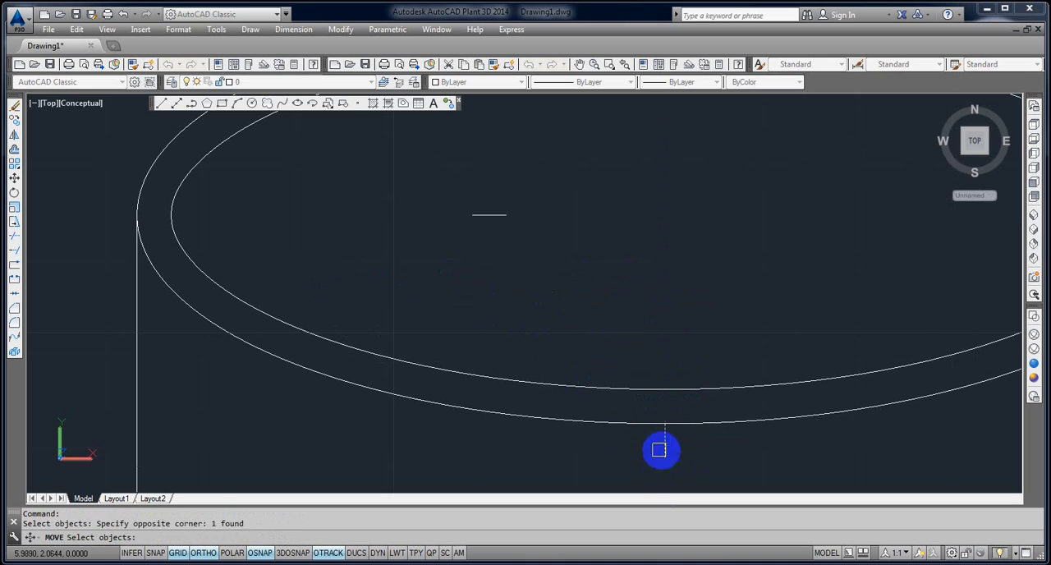
pyautogui.press('Return')
pyautogui.click(701, 453)
pyautogui.click(692, 320)
pyautogui.press('Escape')
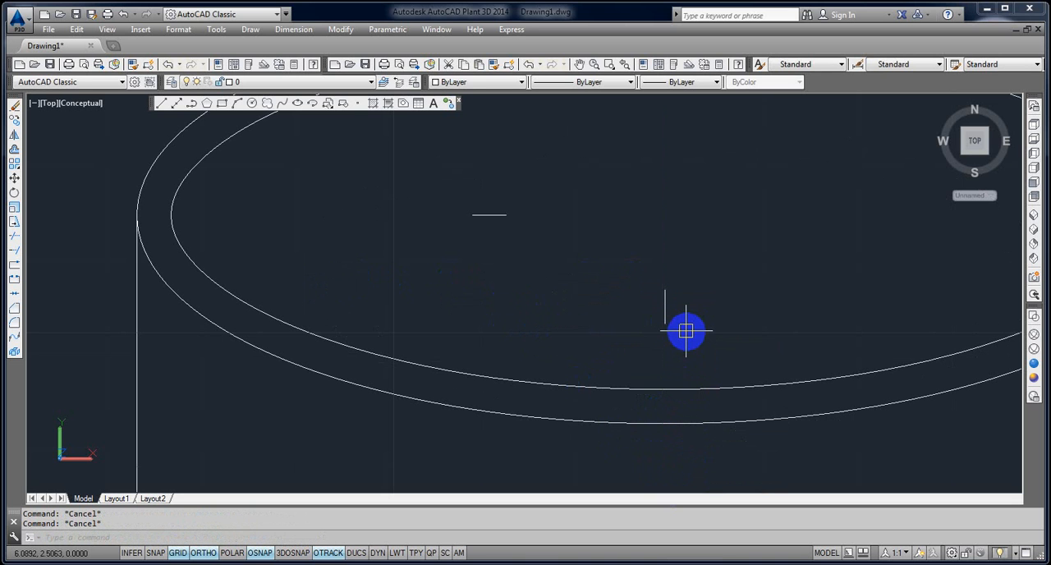
# Rotate the short vertical line about its lower endpoint until it is horizontal, extending to the right.
pyautogui.write('RO')
pyautogui.press('Return')
pyautogui.click(686, 331)
pyautogui.click(640, 310)
pyautogui.press('Return')
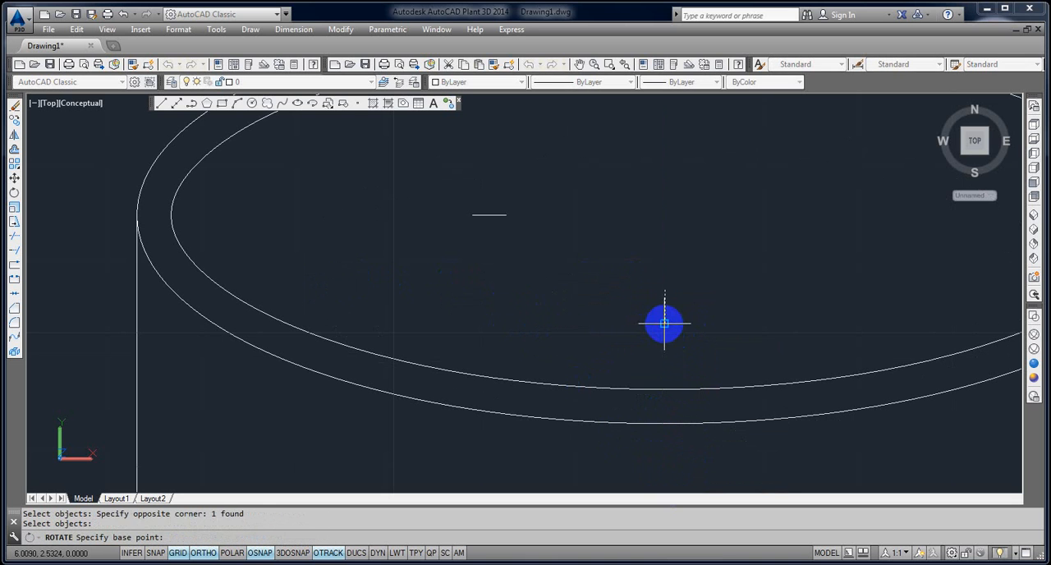
pyautogui.click(665, 323)
pyautogui.click(657, 363)
# Move the rotated line by its left endpoint onto the left endpoint of the other short horizontal line.
pyautogui.write('m')
pyautogui.press('Return')
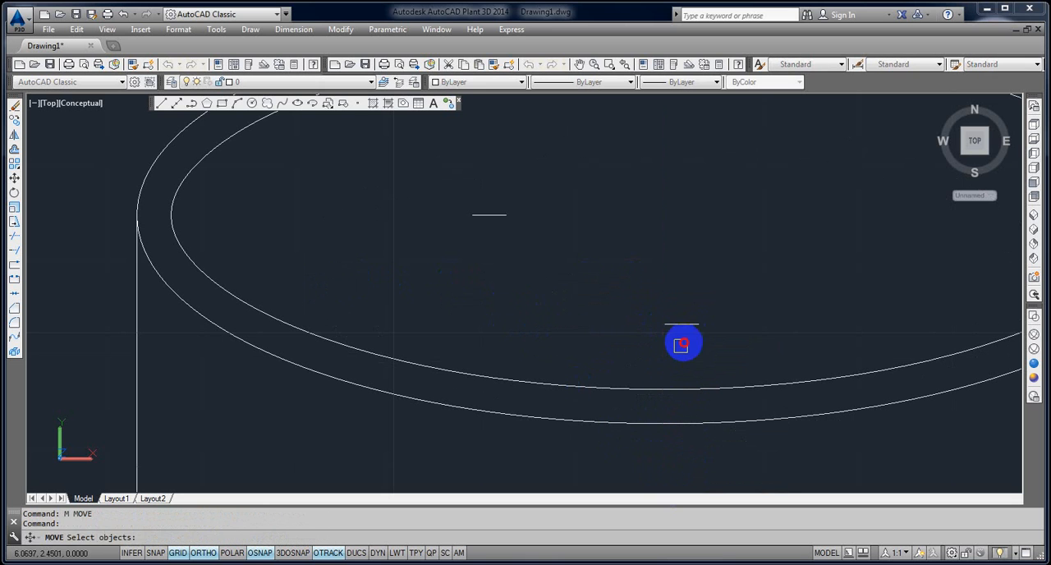
pyautogui.click(683, 345)
pyautogui.click(673, 318)
pyautogui.press('Return')
pyautogui.scroll(2, 675, 325)
pyautogui.click(663, 326)
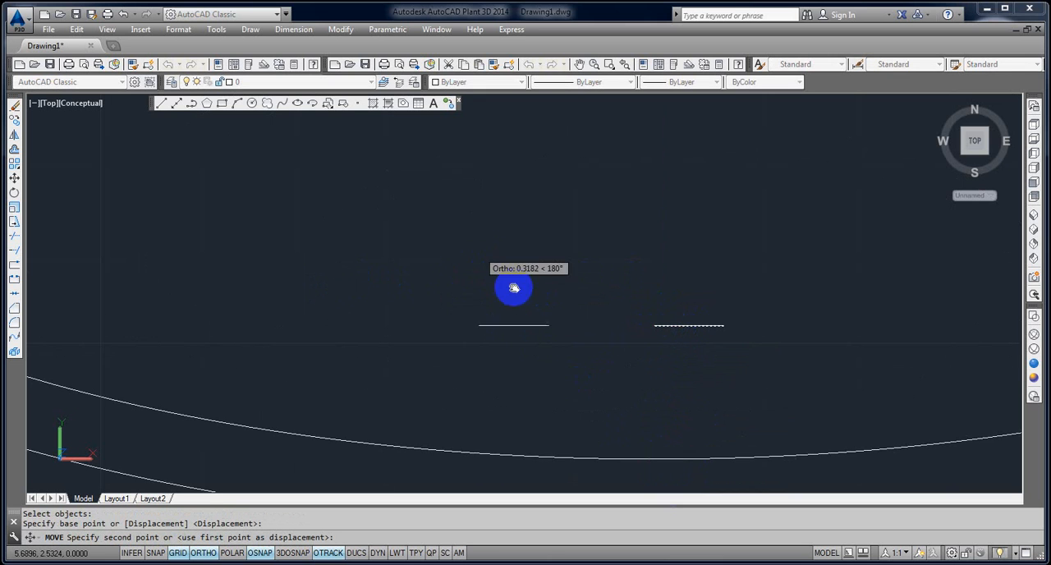
pyautogui.scroll(2, 551, 320)
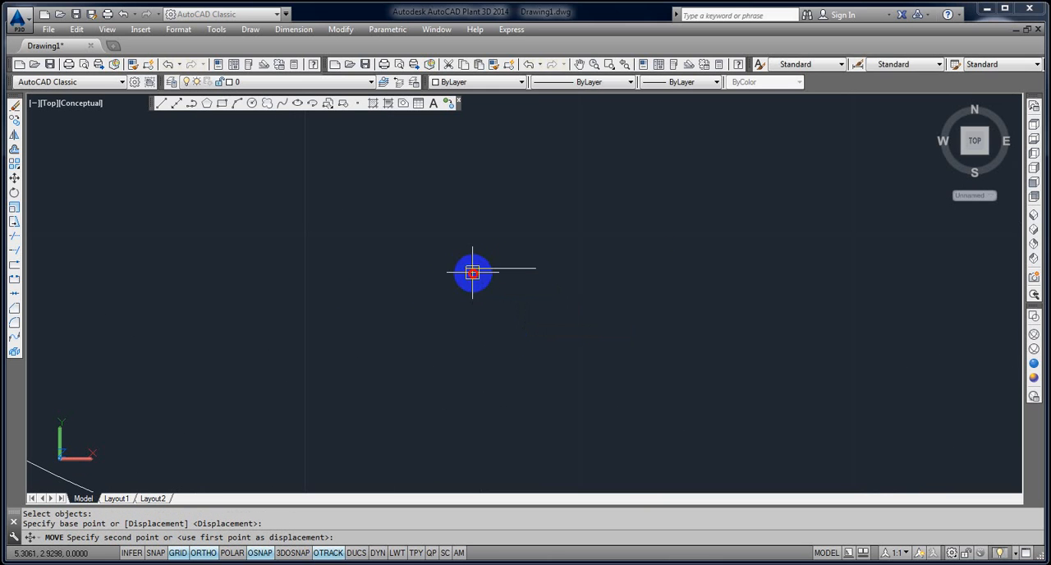
pyautogui.click(472, 272)
# Move one of the overlapping short lines slightly below the other to compare their lengths.
pyautogui.press('Return')
pyautogui.click(485, 271)
pyautogui.press('Return')
pyautogui.click(500, 299)
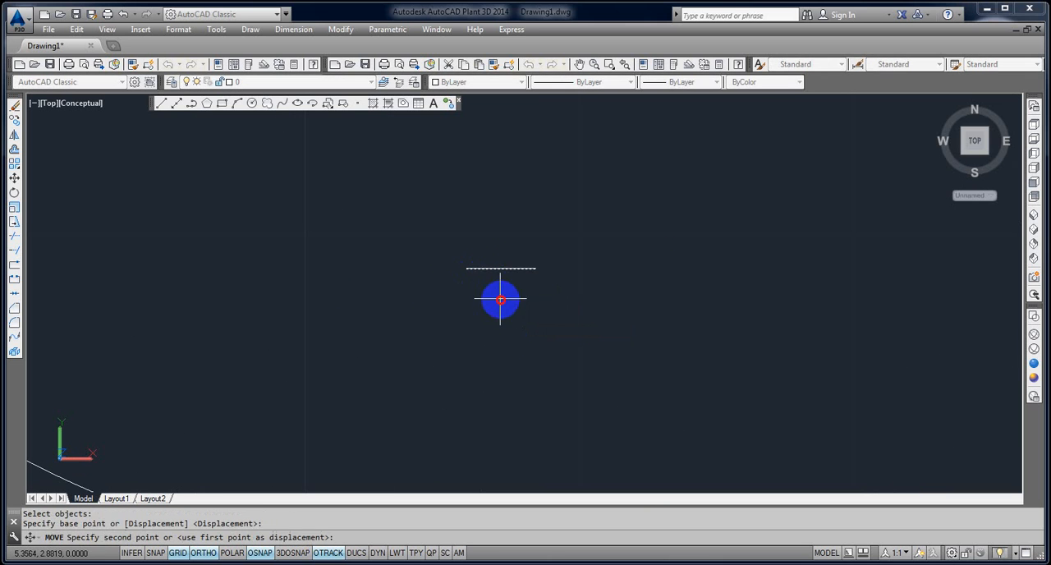
pyautogui.click(501, 311)
pyautogui.scroll(5, 502, 289)
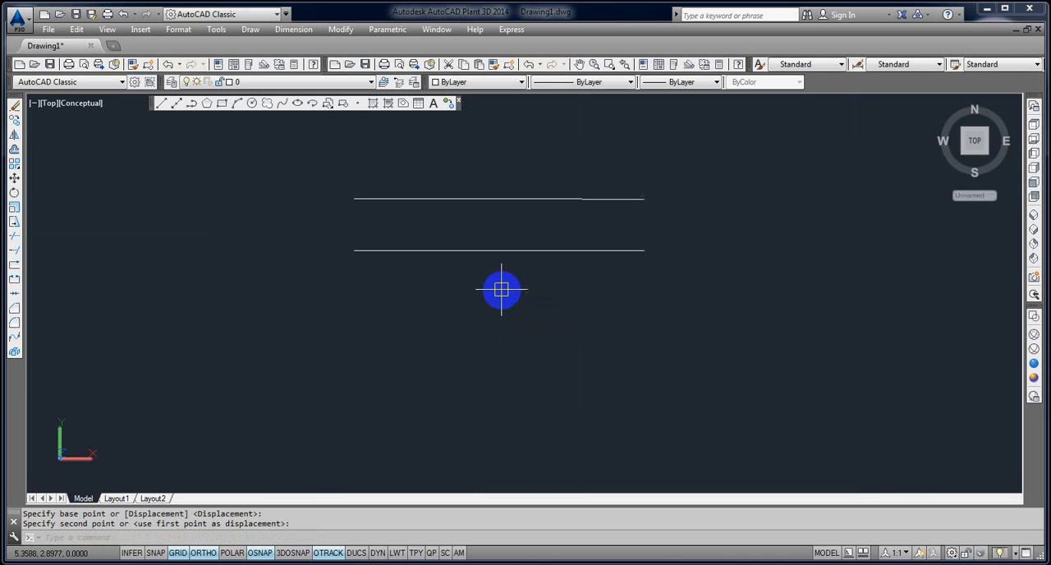
pyautogui.scroll(2, 502, 290)
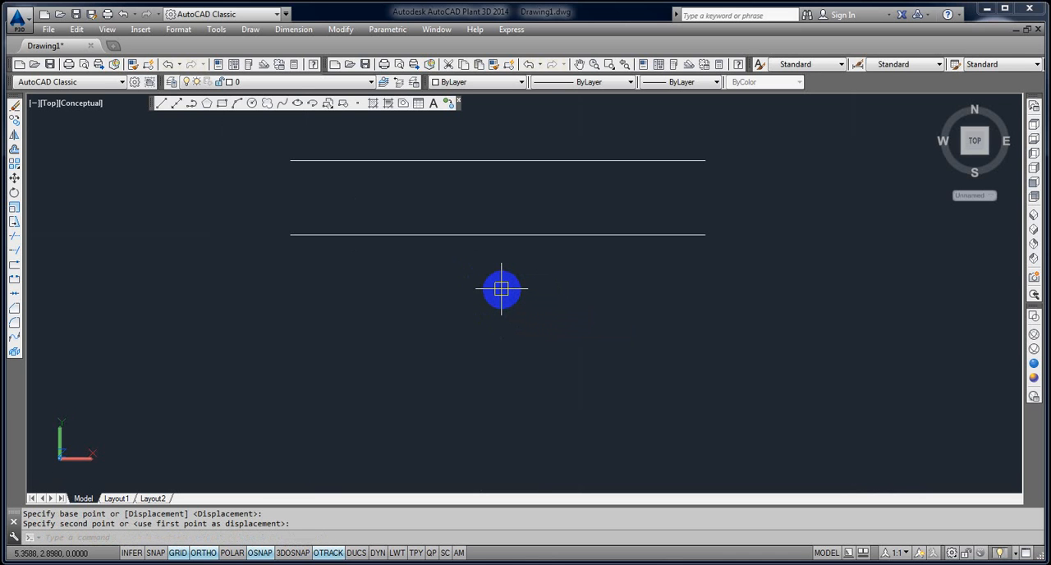
# Erase the offset inner ellipse and the two short comparison lines.
pyautogui.scroll(-4, 503, 290)
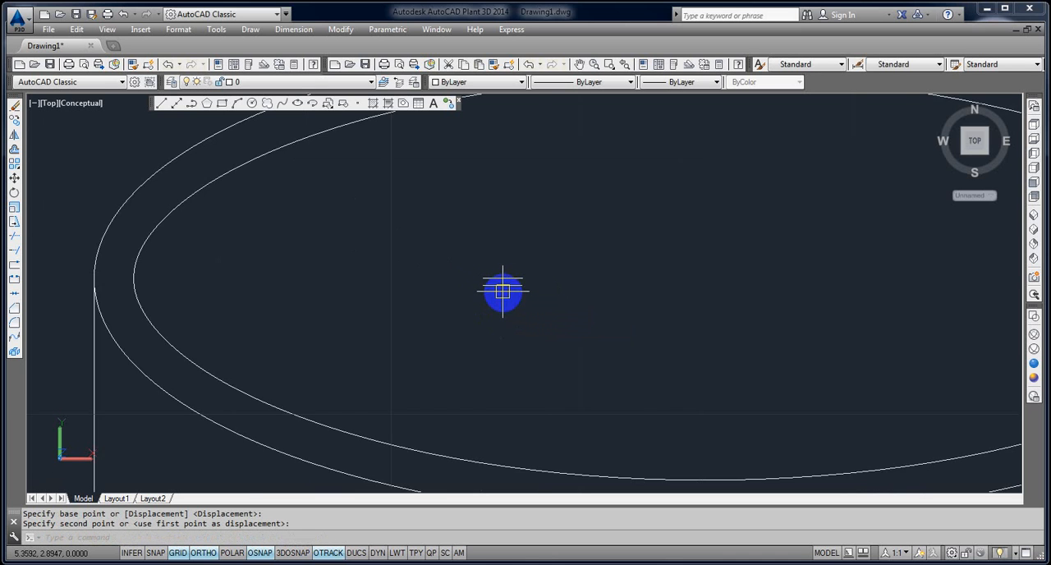
pyautogui.scroll(-2, 554, 304)
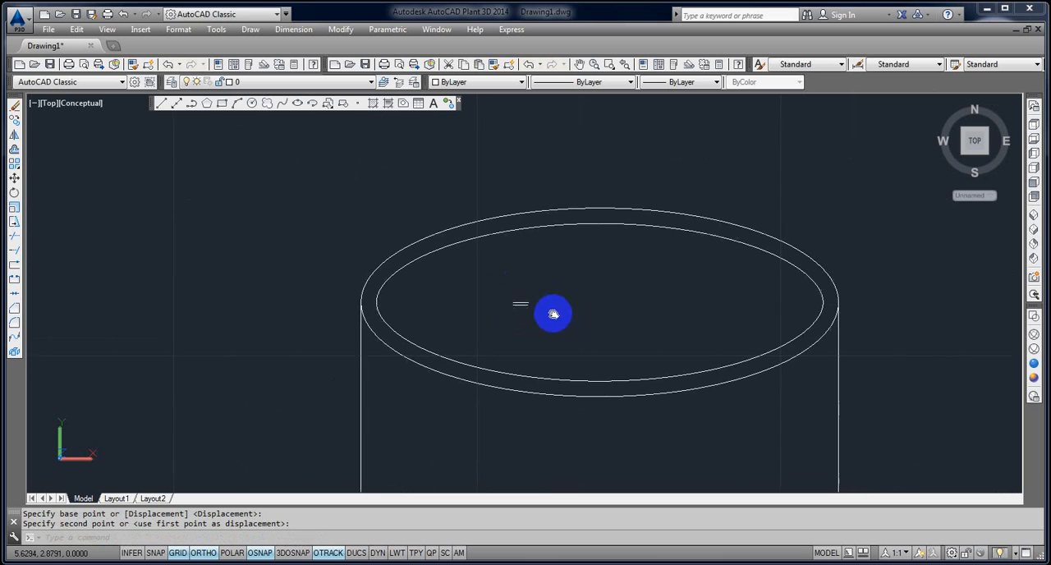
pyautogui.click(622, 232)
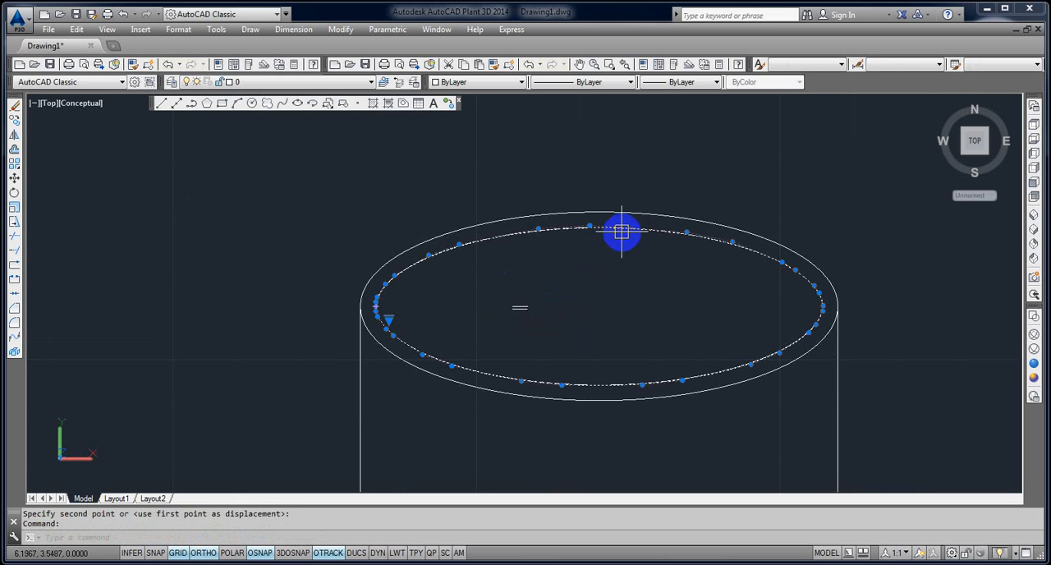
pyautogui.press('Delete')
pyautogui.click(559, 332)
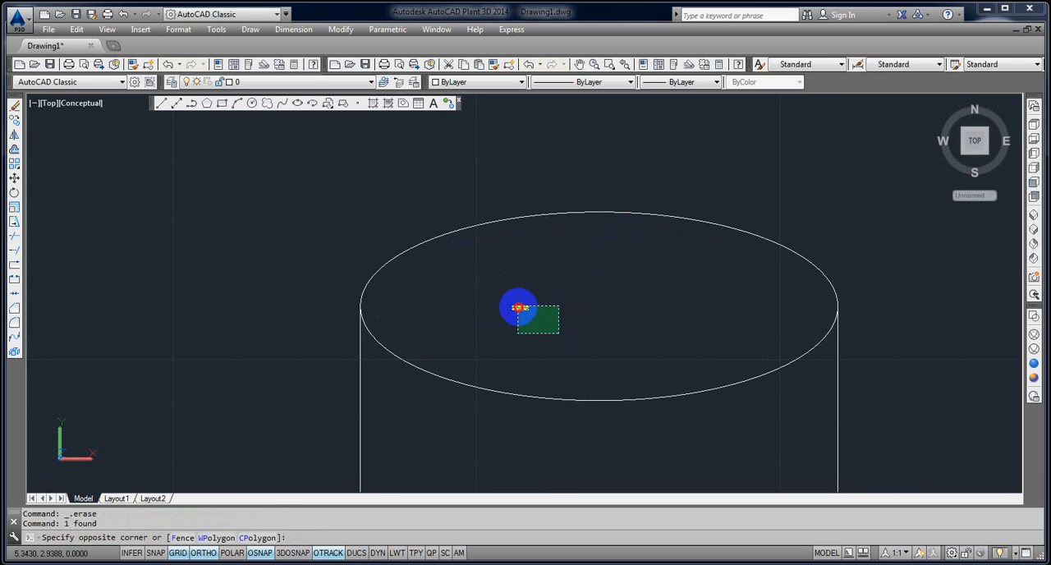
pyautogui.click(518, 307)
pyautogui.write('E')
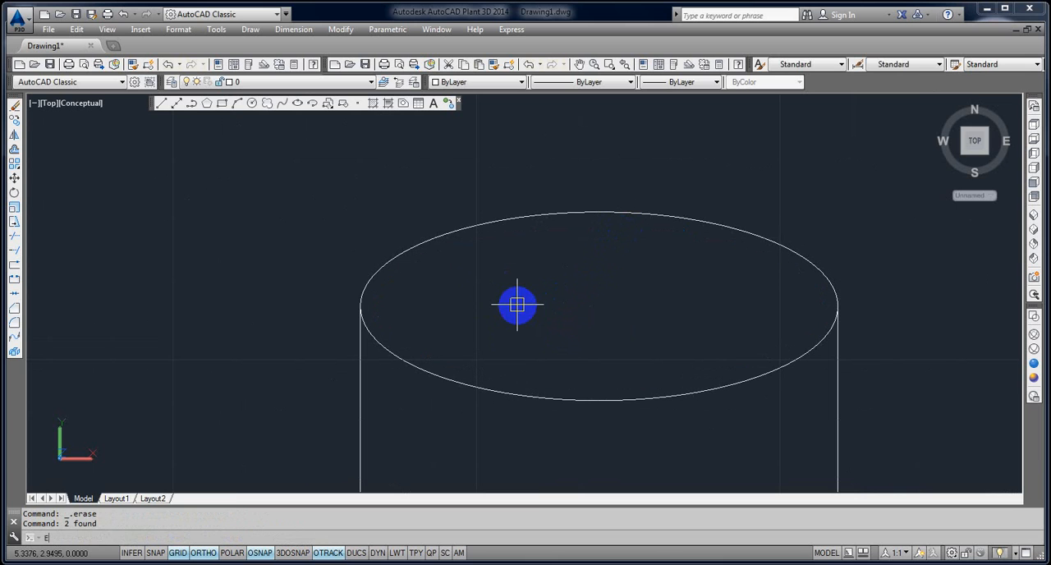
pyautogui.write('L')
pyautogui.press('Return')
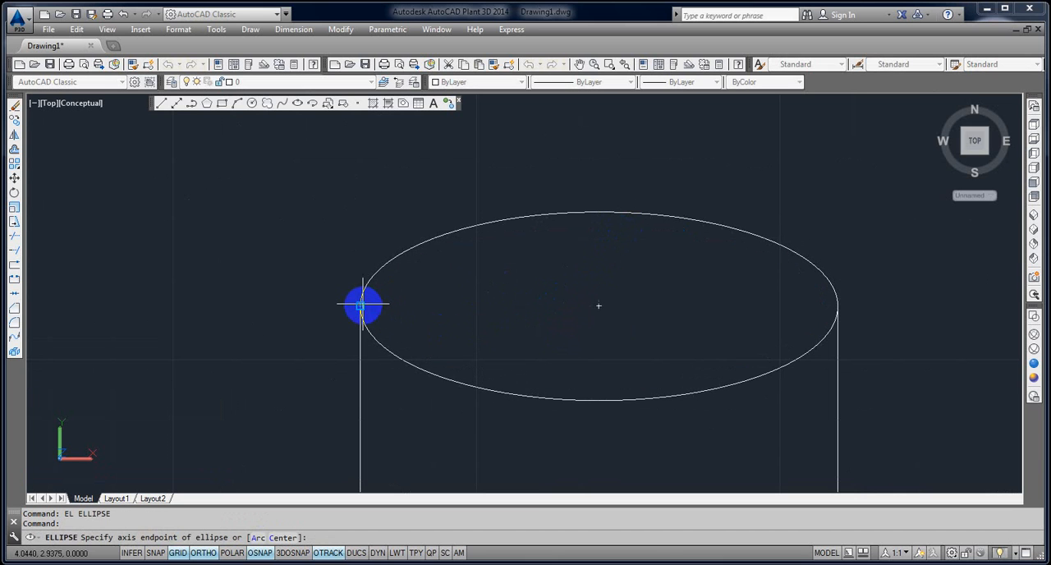
pyautogui.press('Escape')
# Draw an inner ellipse with the Center option, concentric with the top ellipse, with half-axes of about 1.8 horizontally and 0.66 vertically.
pyautogui.write('E')
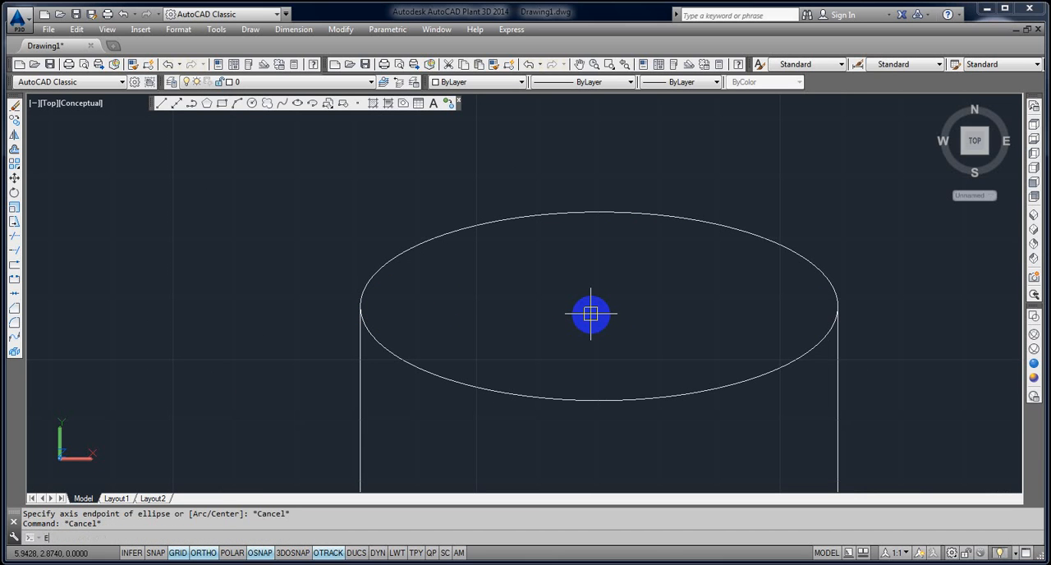
pyautogui.write('L')
pyautogui.press('Return')
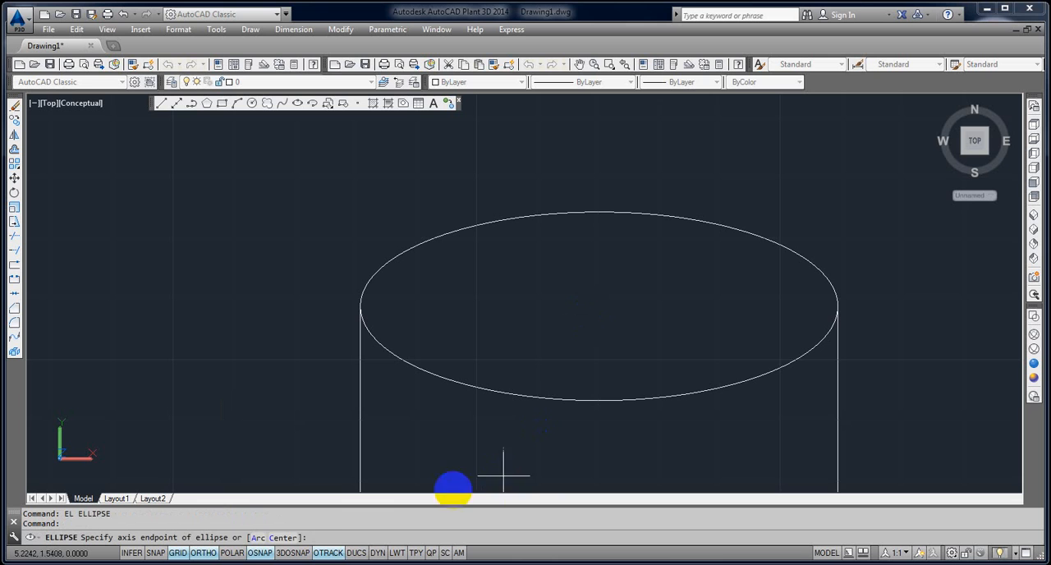
pyautogui.click(286, 538)
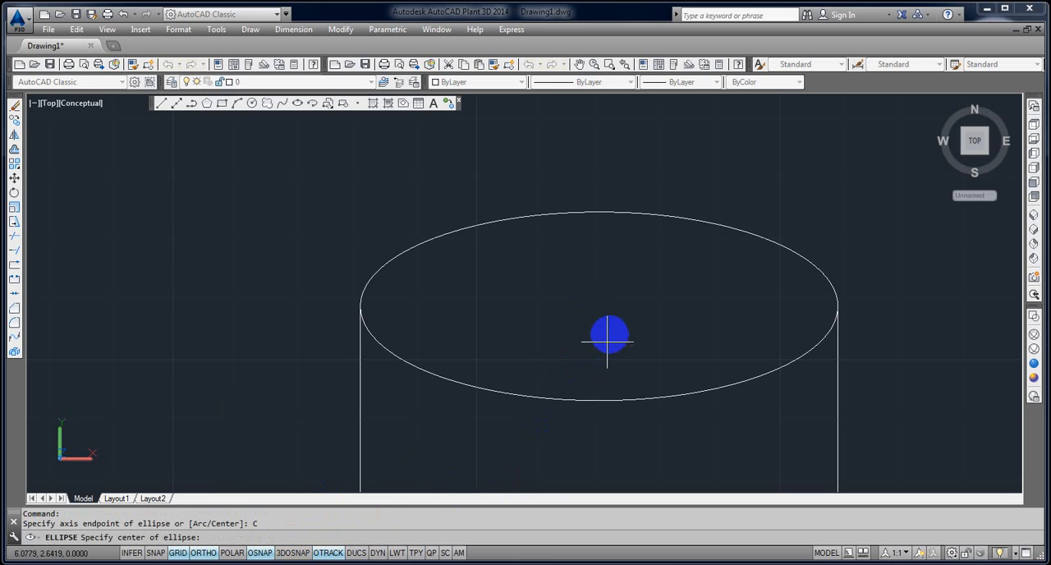
pyautogui.click(599, 307)
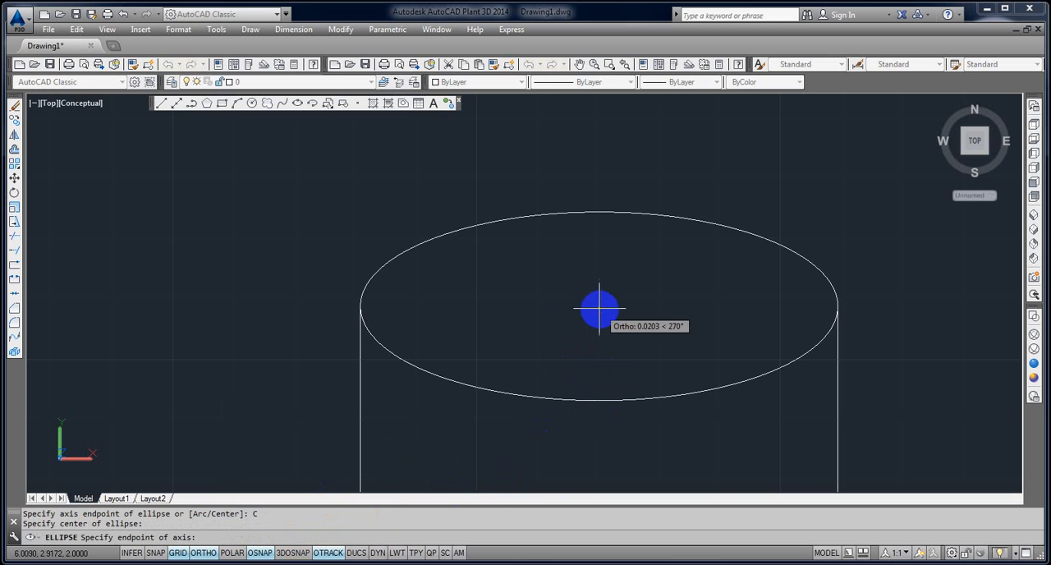
pyautogui.click(381, 303)
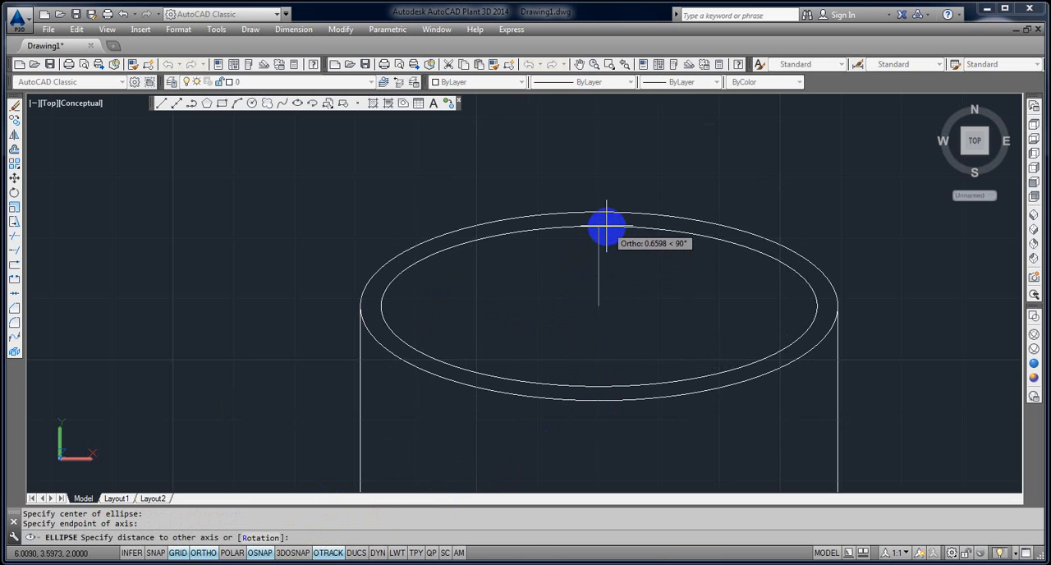
pyautogui.click(607, 224)
# Erase the whole cylinder, including both rim ellipses, the bottom arc and the two vertical lines.
pyautogui.scroll(-3, 683, 329)
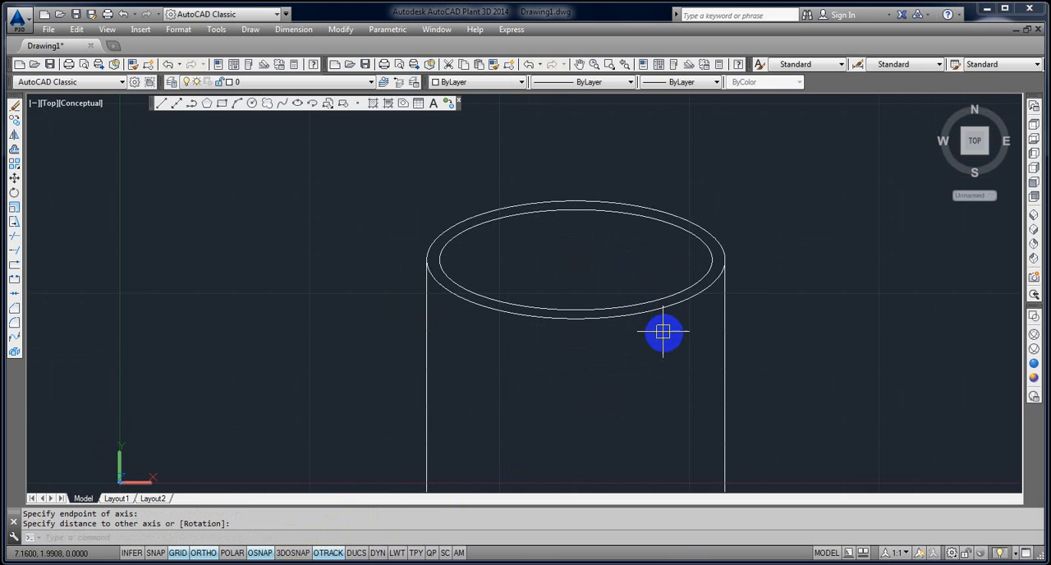
pyautogui.scroll(-2, 681, 343)
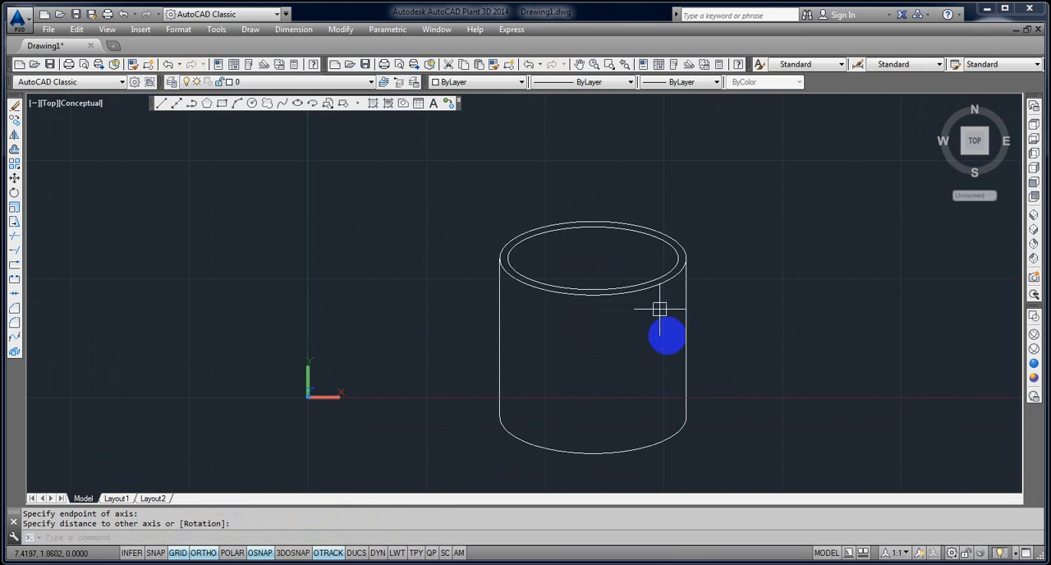
pyautogui.click(715, 433)
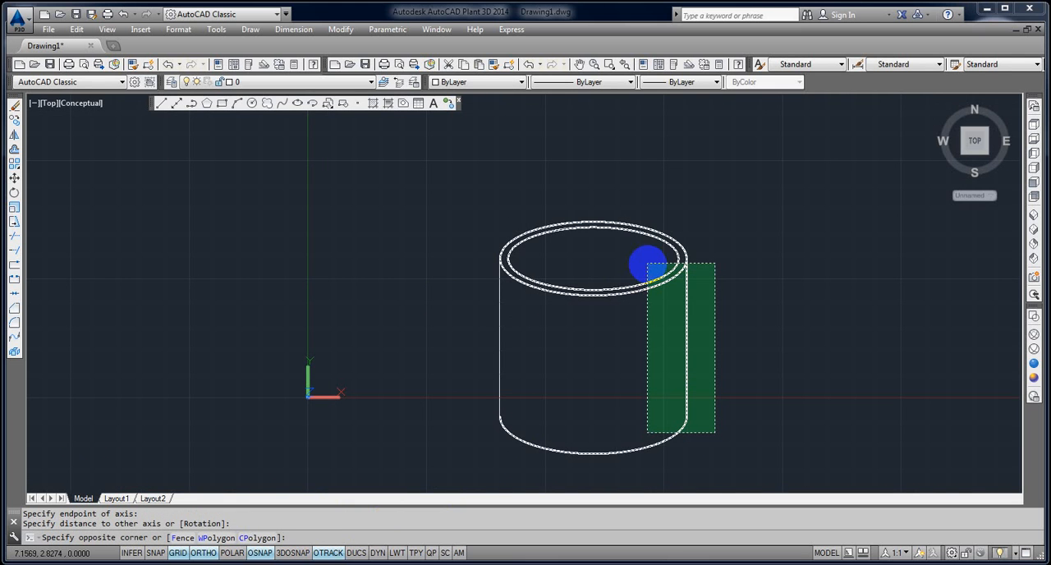
pyautogui.click(647, 264)
pyautogui.press('Delete')
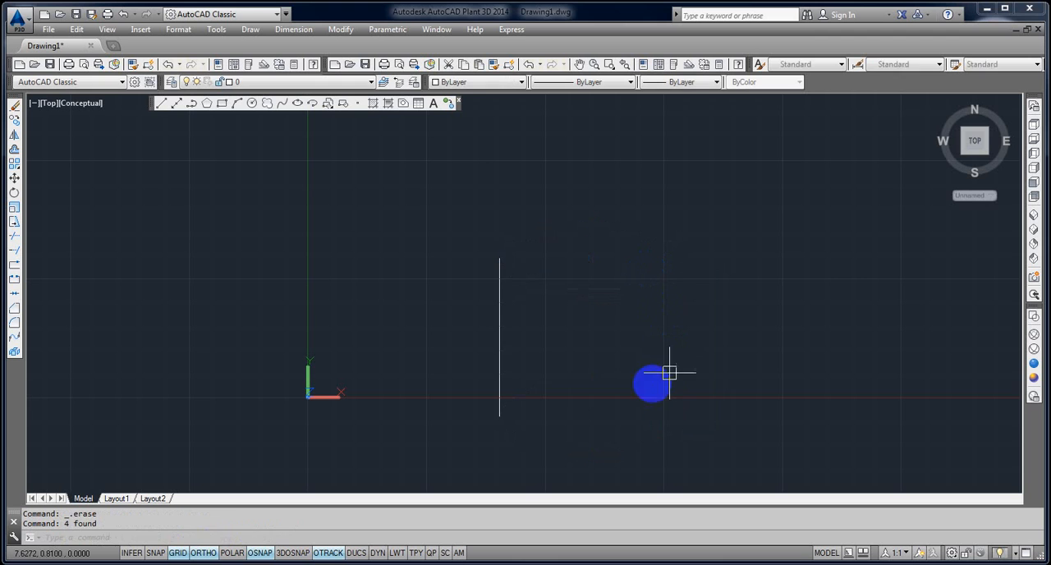
pyautogui.click(600, 400)
pyautogui.click(479, 350)
pyautogui.press('Delete')
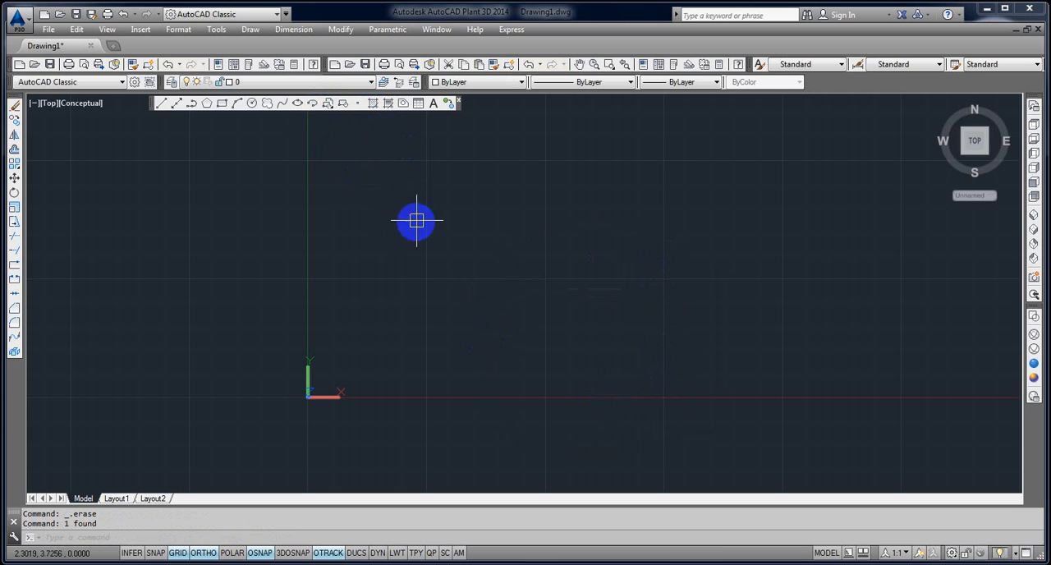
# Draw an elliptical arc with a horizontal major axis, running from the right quadrant over the top to the upper left, turning ortho off for the end angle.
pyautogui.click(313, 107)
pyautogui.click(430, 309)
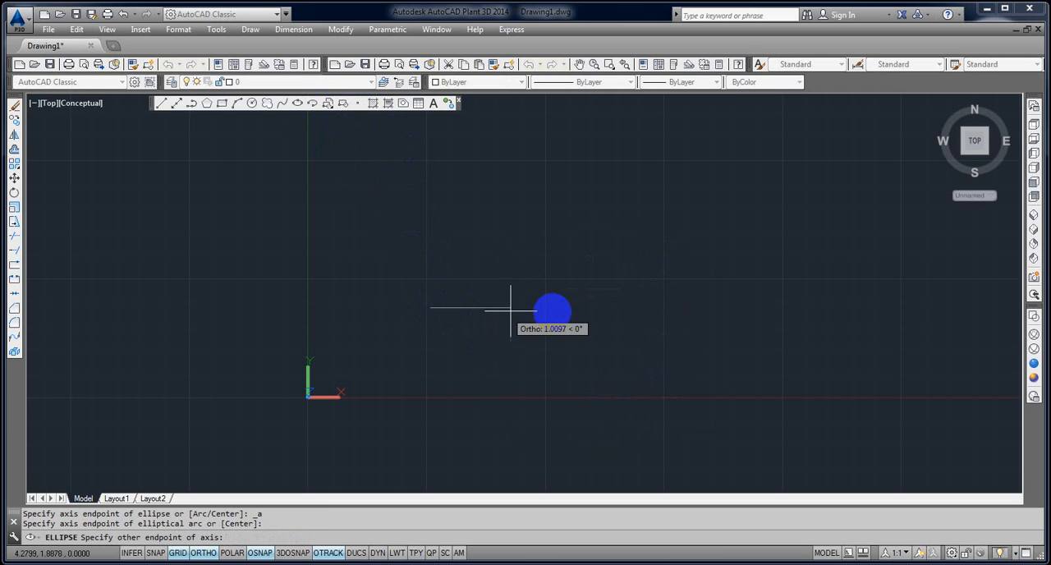
pyautogui.click(730, 310)
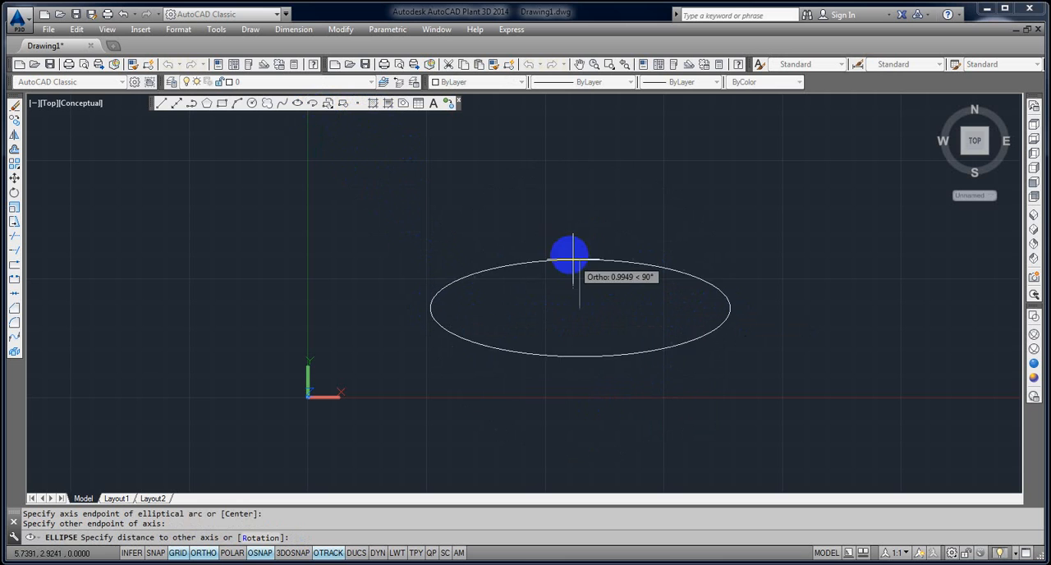
pyautogui.click(578, 235)
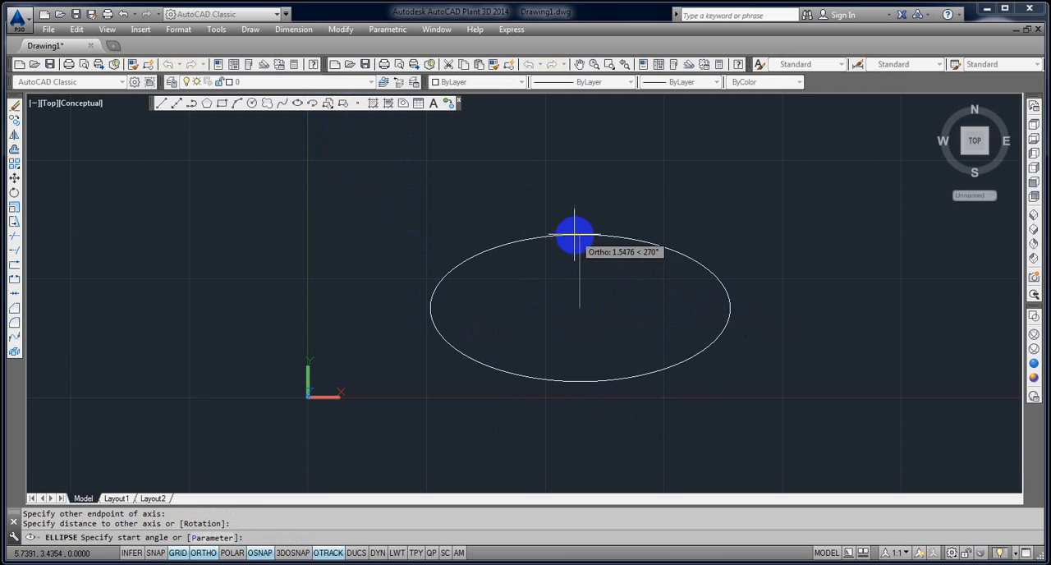
pyautogui.click(765, 322)
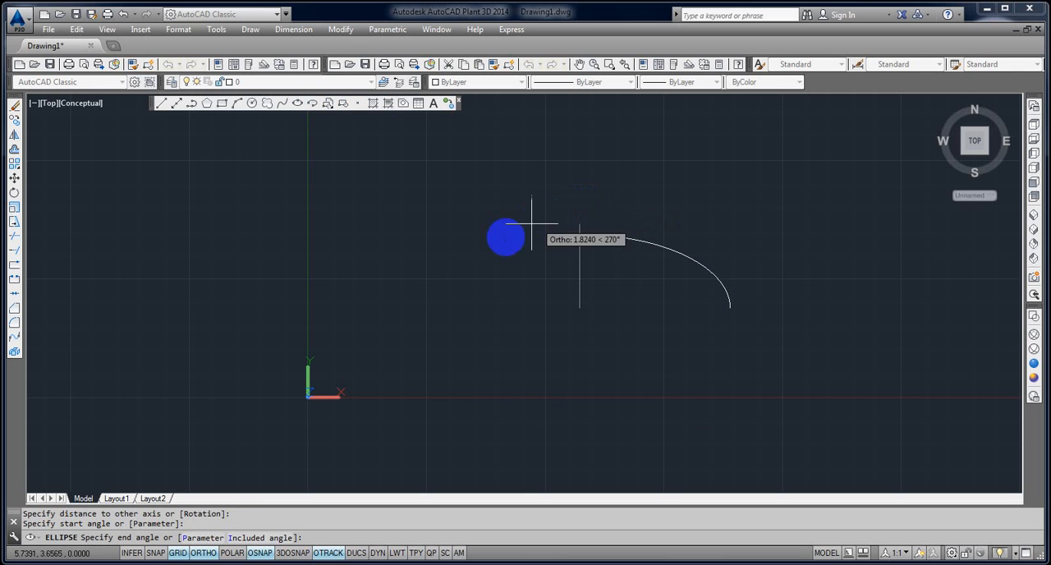
pyautogui.press('F8')
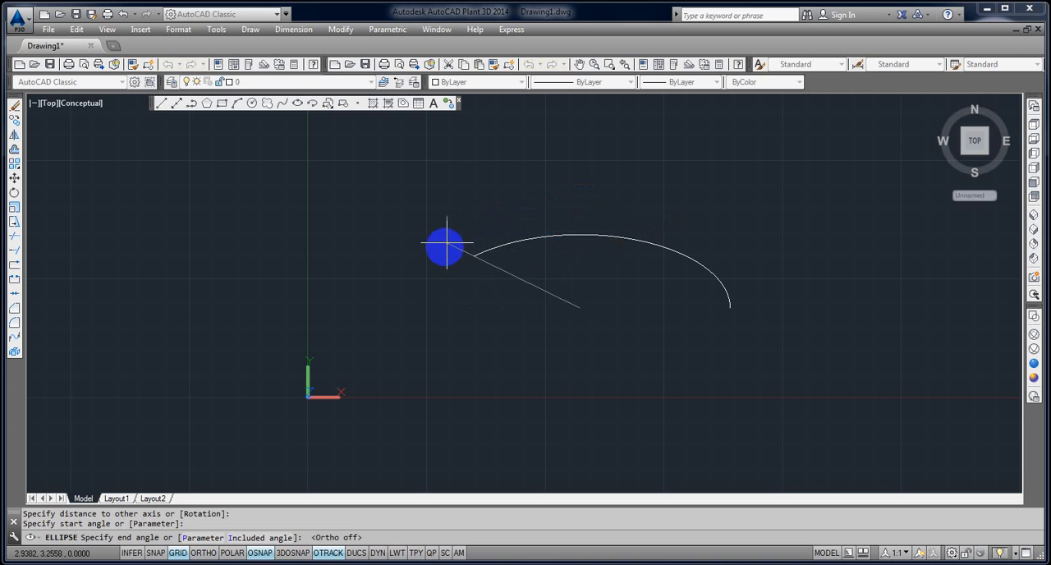
pyautogui.click(441, 248)
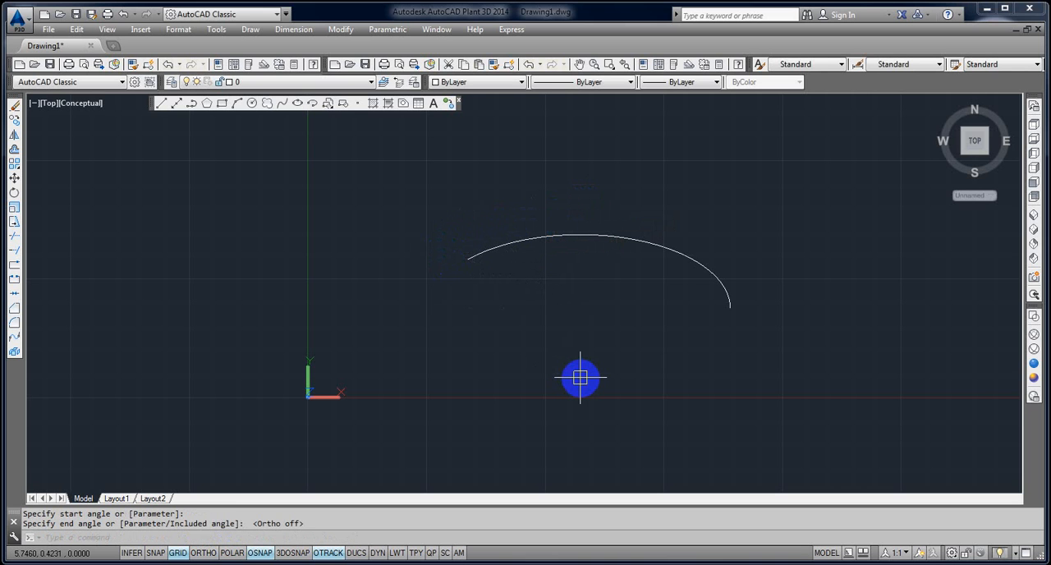
# Close off the elliptical arc with a vertical line down from its left end and a horizontal line to its right end.
pyautogui.write('l')
pyautogui.press('Return')
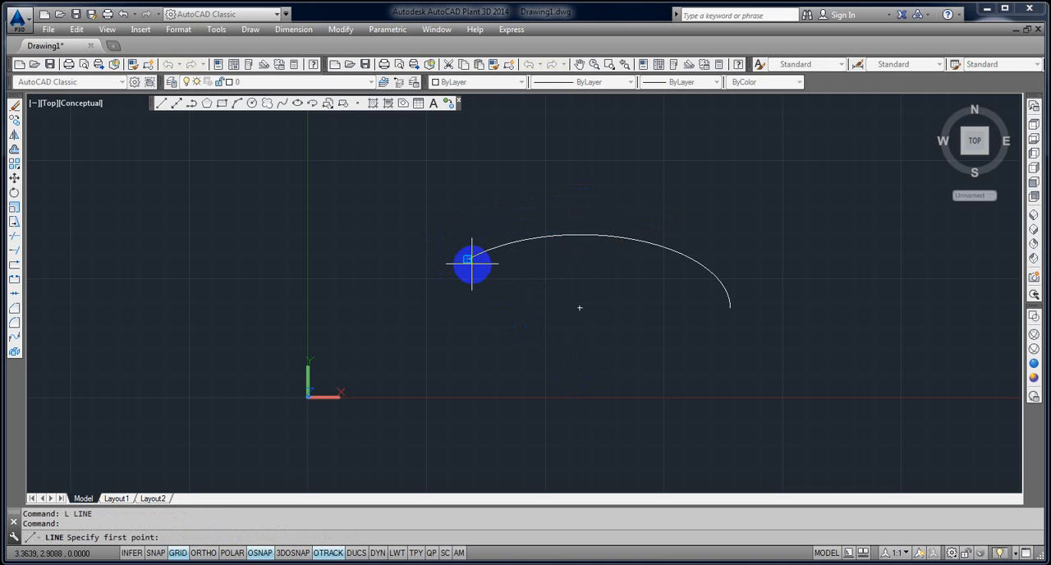
pyautogui.click(469, 261)
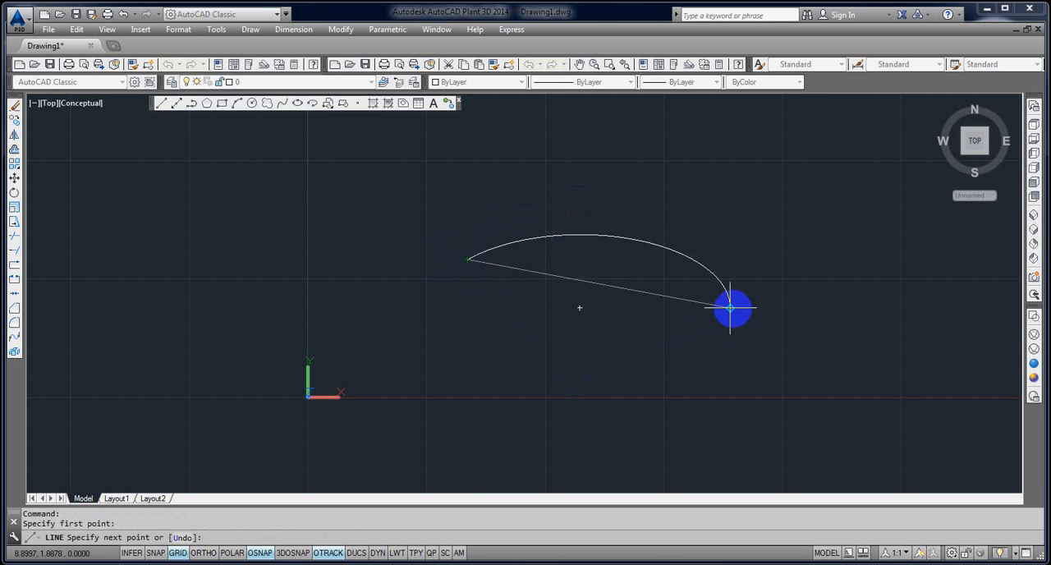
pyautogui.click(469, 309)
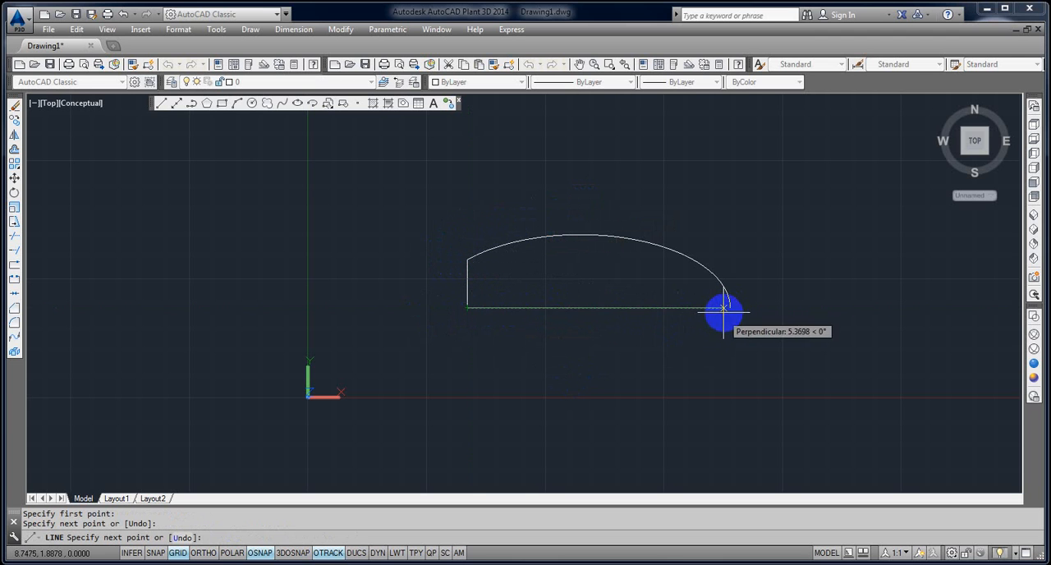
pyautogui.click(728, 310)
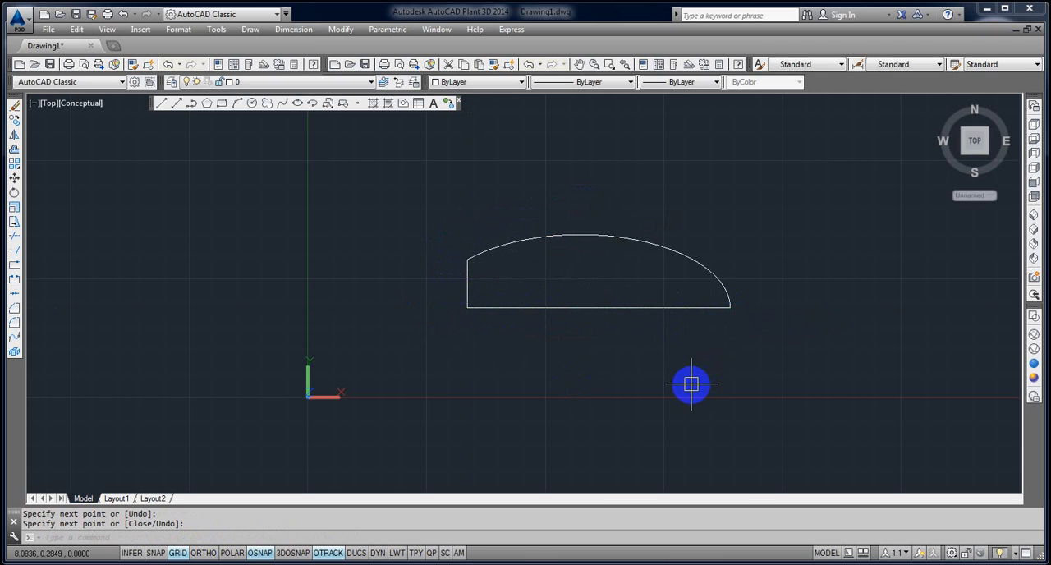
# Erase the elliptical arc and the two lines closing it.
pyautogui.scroll(-1, 691, 384)
pyautogui.press('Return')
pyautogui.click(765, 383)
pyautogui.click(537, 289)
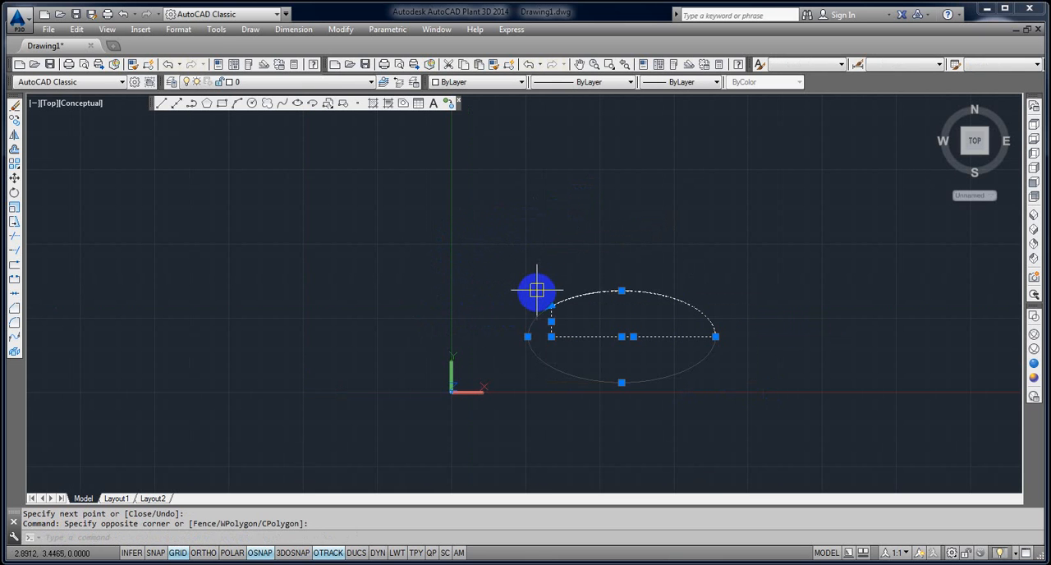
pyautogui.press('Delete')
# Draw a full ellipse by its axis endpoints, right of the origin, turning ortho on for a horizontal major axis.
pyautogui.moveTo(544, 310); pyautogui.dragTo(500, 321, button='middle')
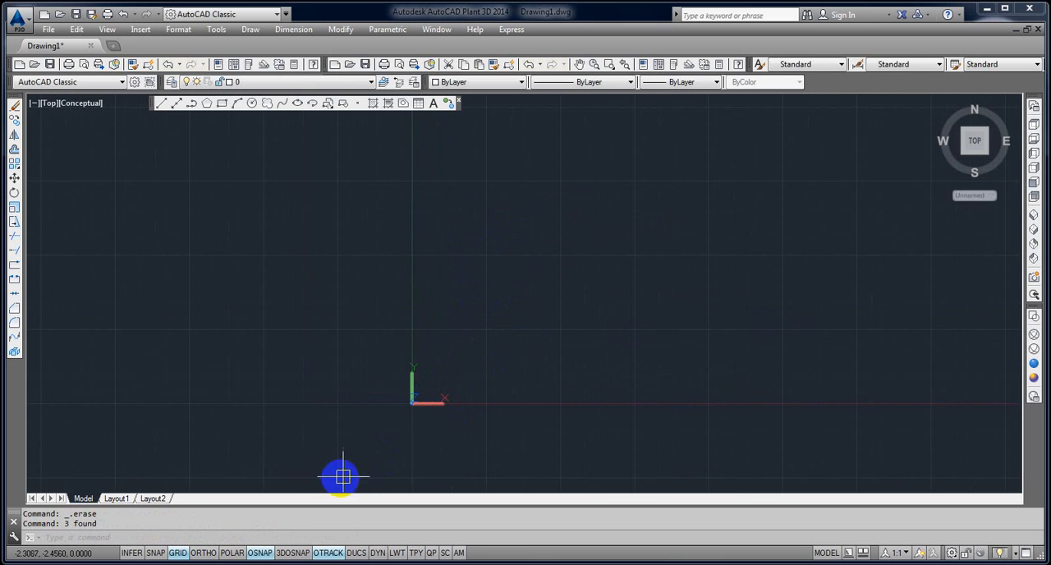
pyautogui.click(299, 104)
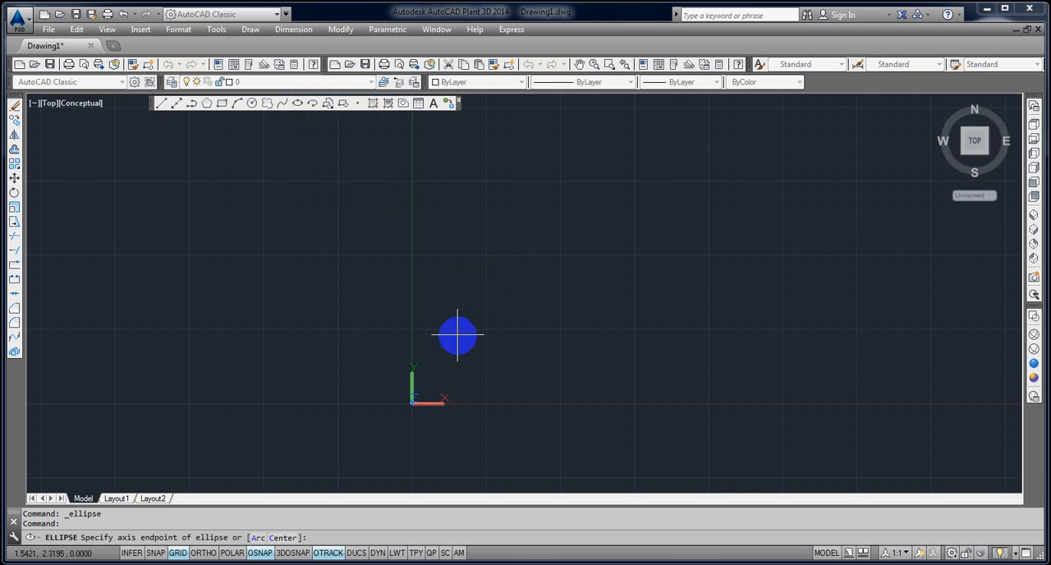
pyautogui.click(459, 327)
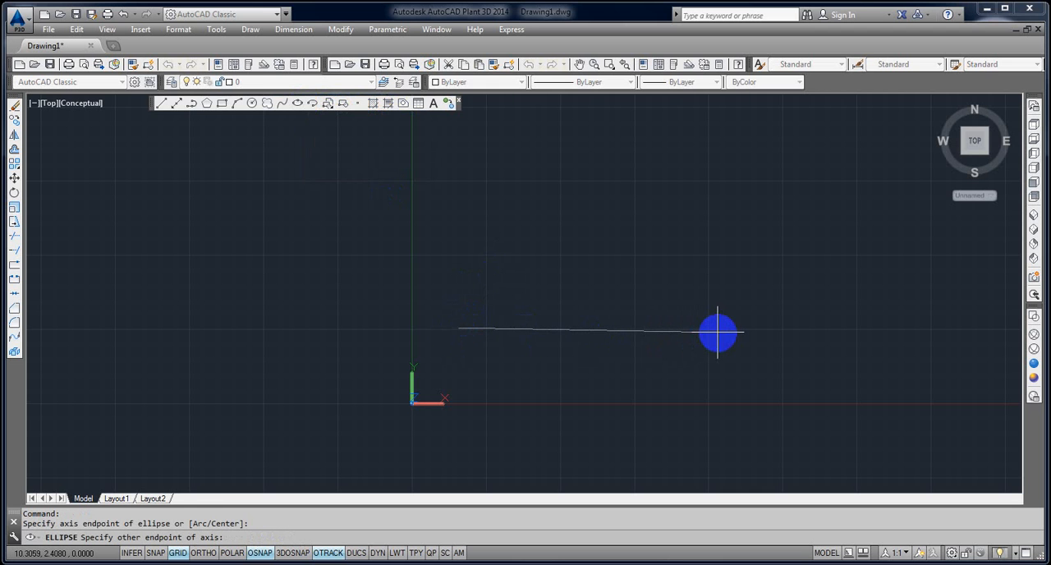
pyautogui.press('F8')
pyautogui.click(748, 331)
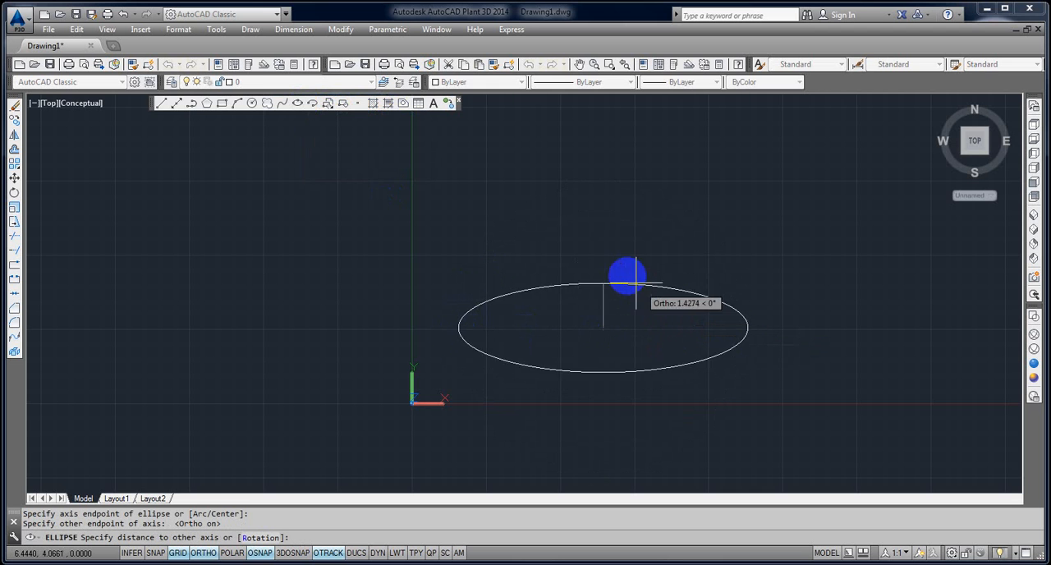
pyautogui.click(612, 258)
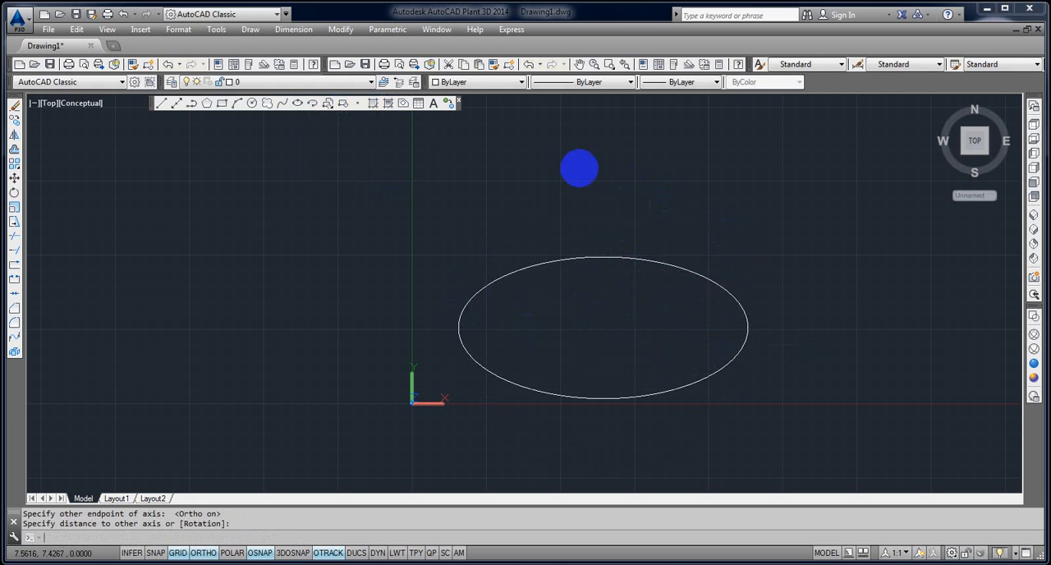
pyautogui.press('Return')
pyautogui.click(576, 167)
pyautogui.press('Escape')
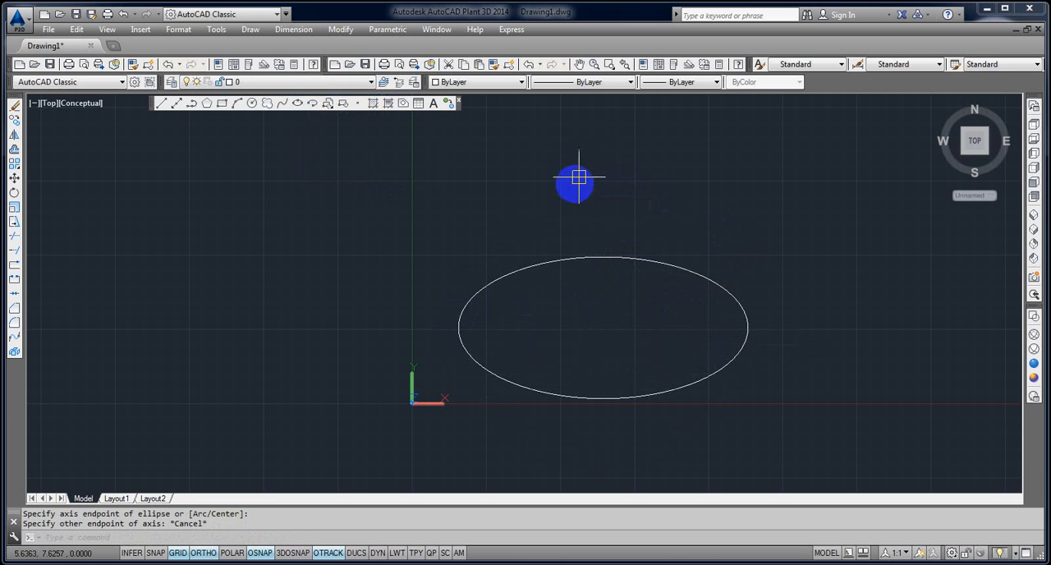
# Draw the upper half of an ellipse left of the origin with the Ellipse command's Arc option, with a half-height of about 2.1.
pyautogui.press('Return')
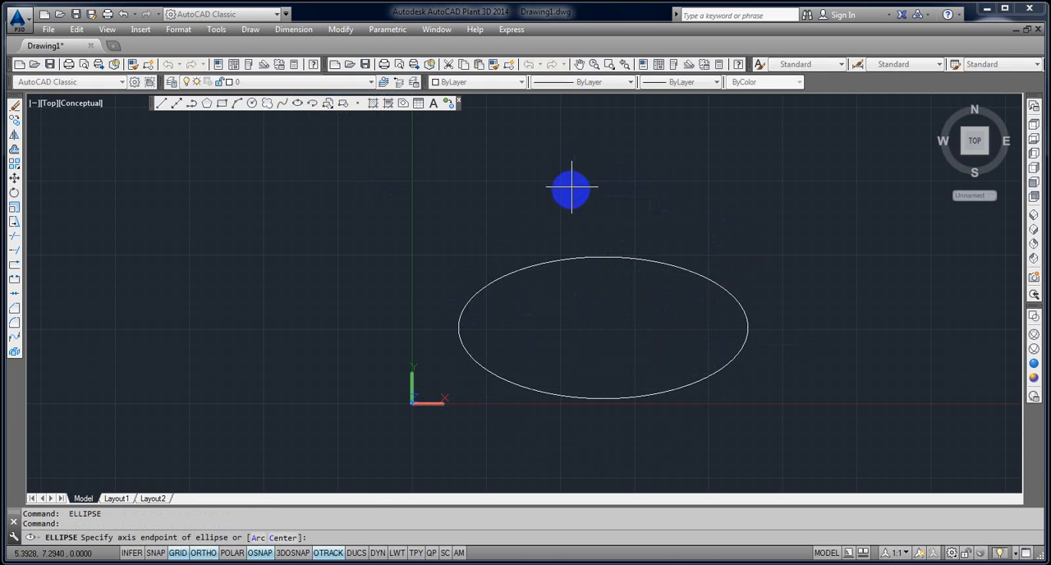
pyautogui.click(255, 538)
pyautogui.click(99, 366)
pyautogui.click(411, 367)
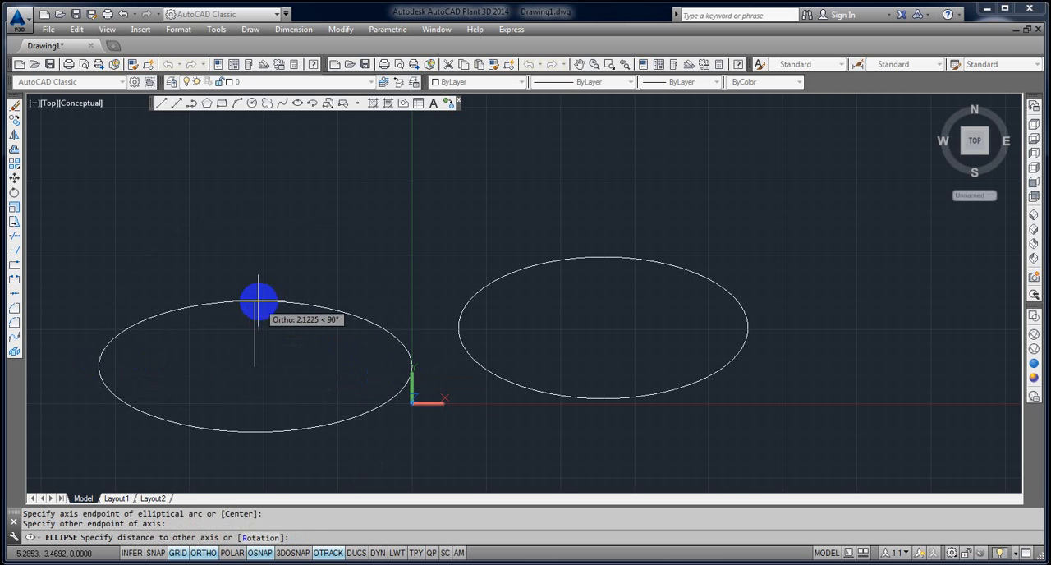
pyautogui.click(259, 303)
pyautogui.click(399, 366)
pyautogui.click(189, 309)
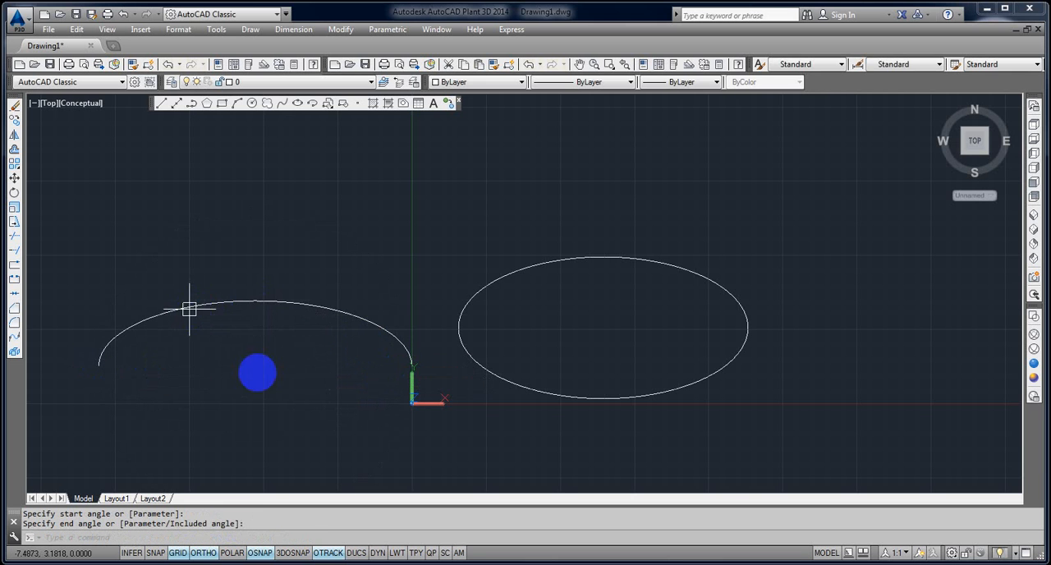
# Erase both the full ellipse and the elliptical arc.
pyautogui.scroll(-2, 283, 378)
pyautogui.moveTo(282, 379); pyautogui.dragTo(374, 344, button='middle')
pyautogui.write('E')
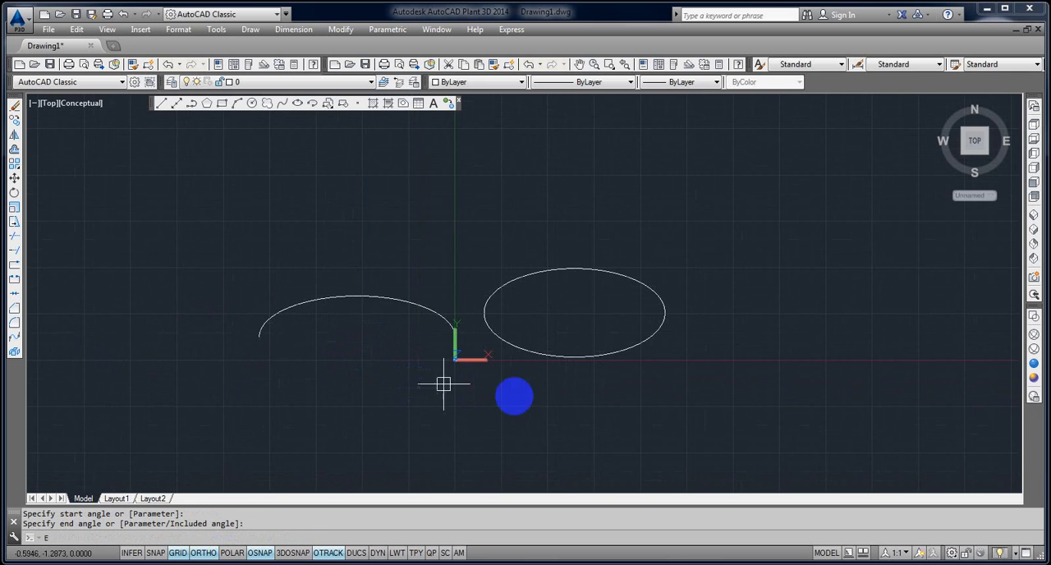
pyautogui.press('Return')
pyautogui.click(575, 395)
pyautogui.click(364, 293)
pyautogui.press('Return')
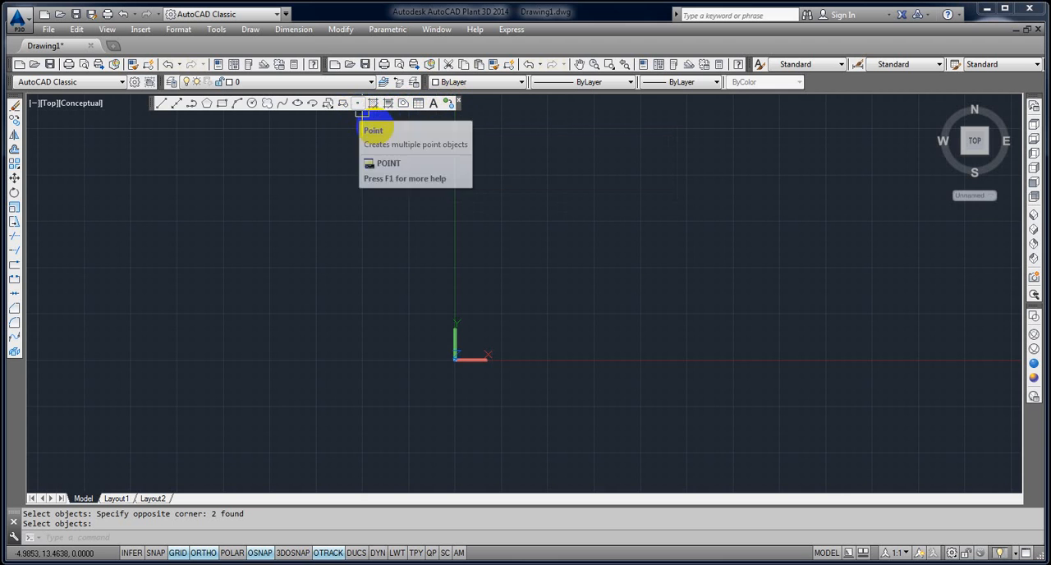
# Place nine scattered points in the empty area left of the origin with the Point command.
pyautogui.scroll(-3, 512, 255)
pyautogui.moveTo(589, 260); pyautogui.dragTo(953, 237, button='middle')
pyautogui.moveTo(472, 229)
pyautogui.mouseDown(button='middle')
pyautogui.moveTo(584, 249)
pyautogui.moveTo(605, 239)
pyautogui.mouseUp(button='middle')
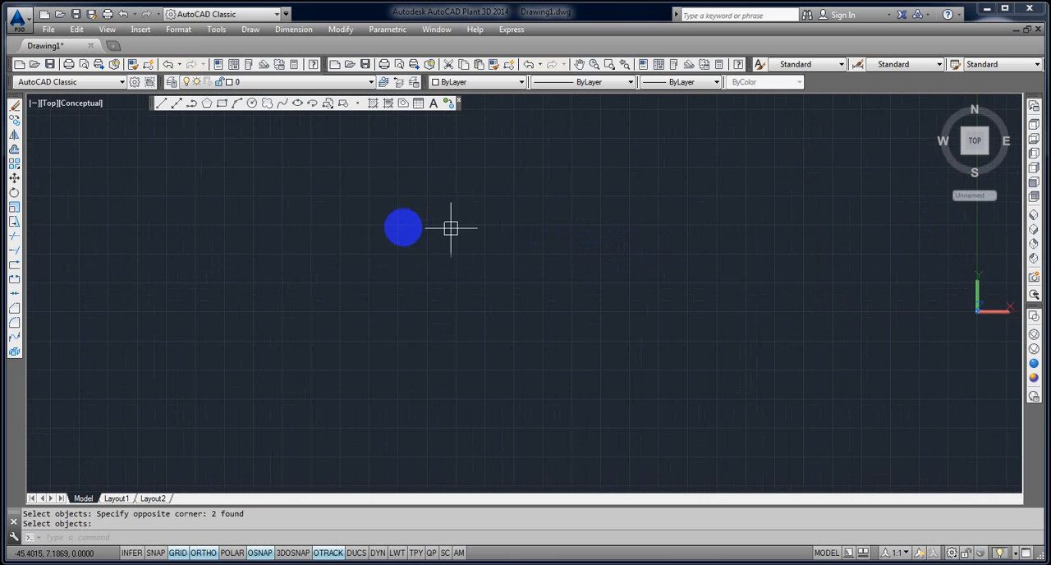
pyautogui.click(359, 104)
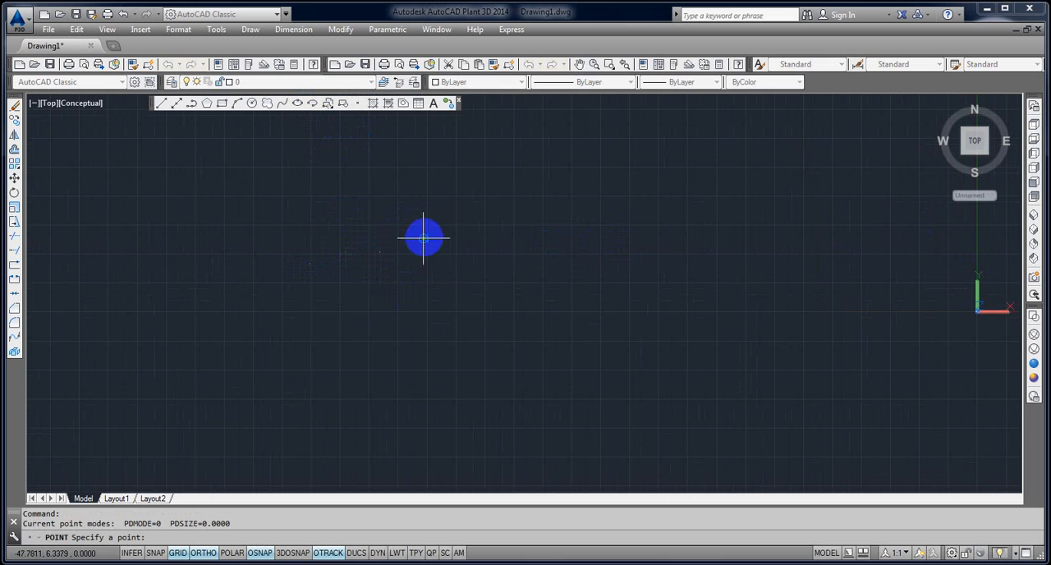
pyautogui.click(544, 203)
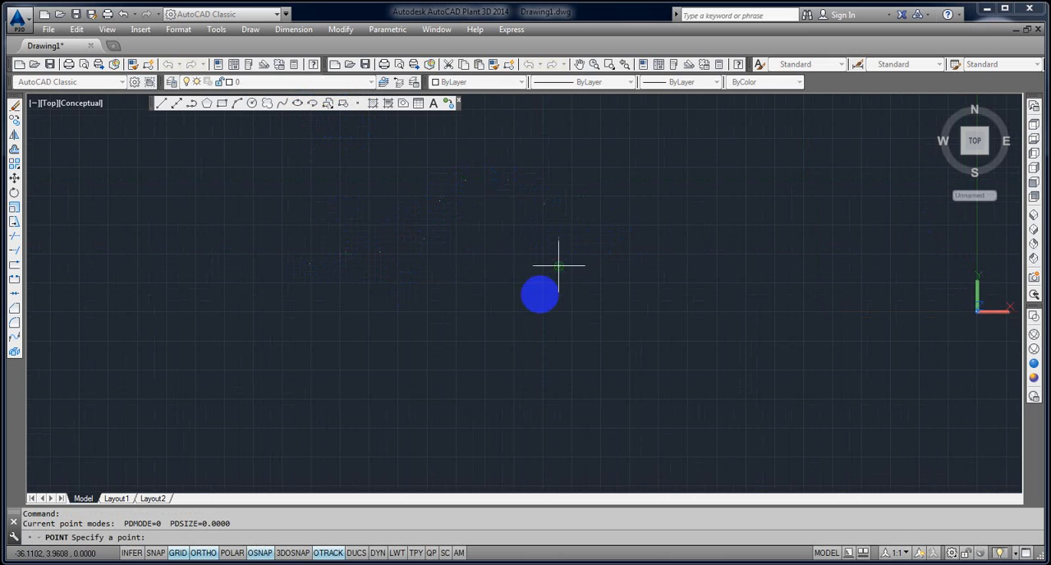
pyautogui.press('Escape')
pyautogui.press('Escape')
# Erase all the scattered points.
pyautogui.click(605, 319)
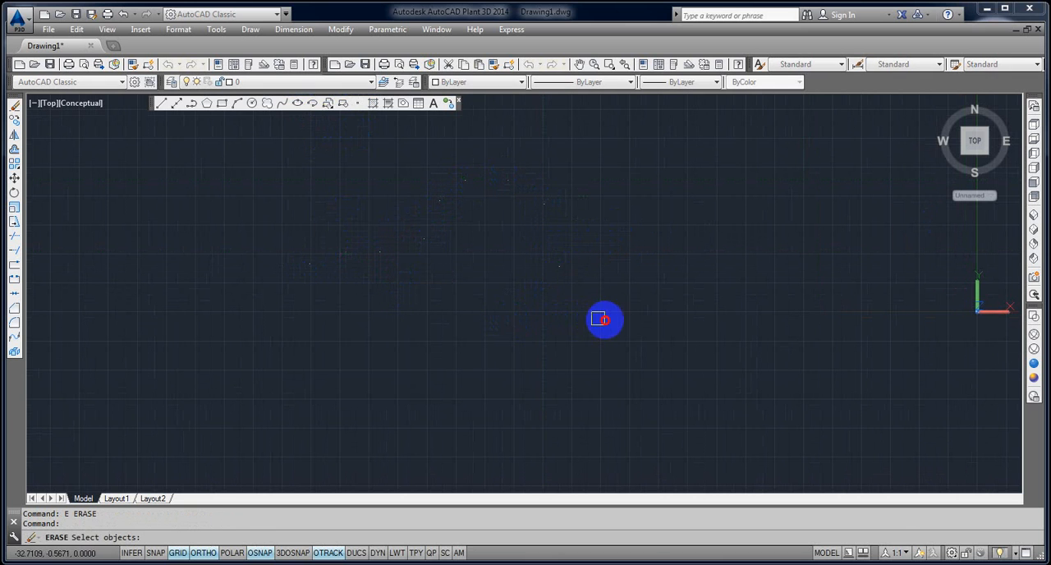
pyautogui.click(260, 164)
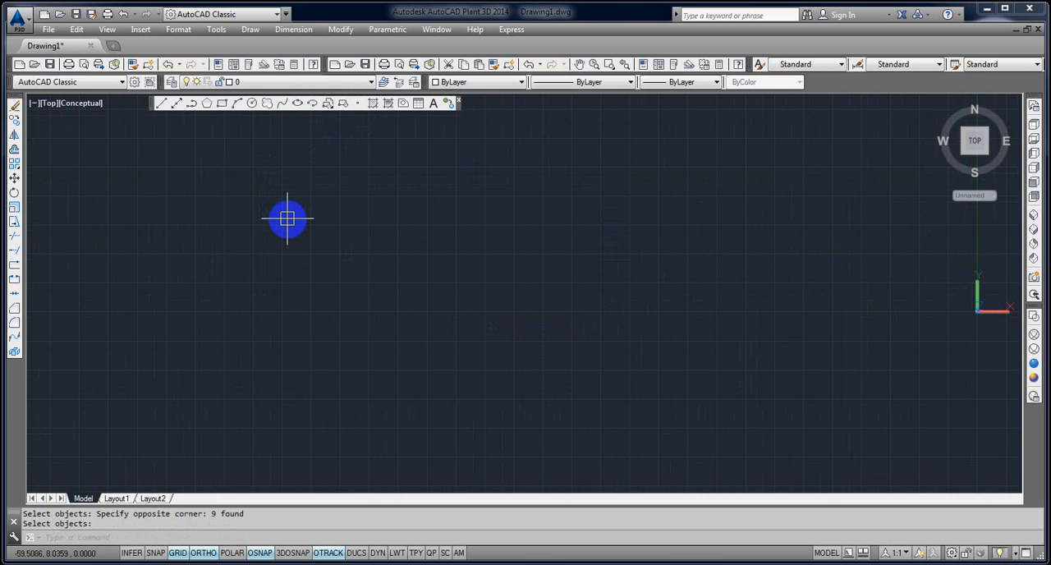
# Draw a long horizontal line in the empty area left of the origin.
pyautogui.write('l')
pyautogui.press('Return')
pyautogui.click(267, 339)
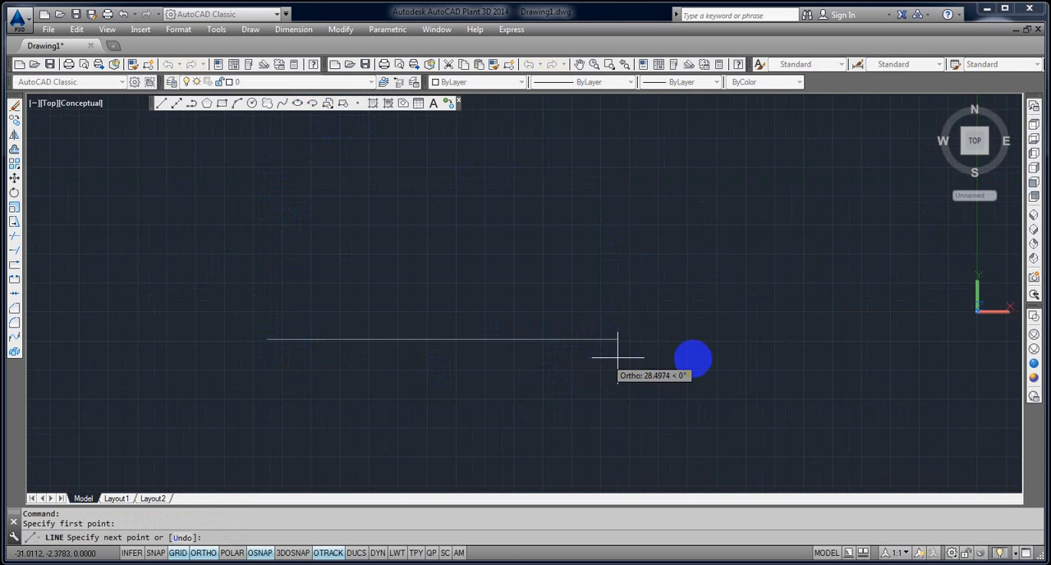
pyautogui.click(712, 360)
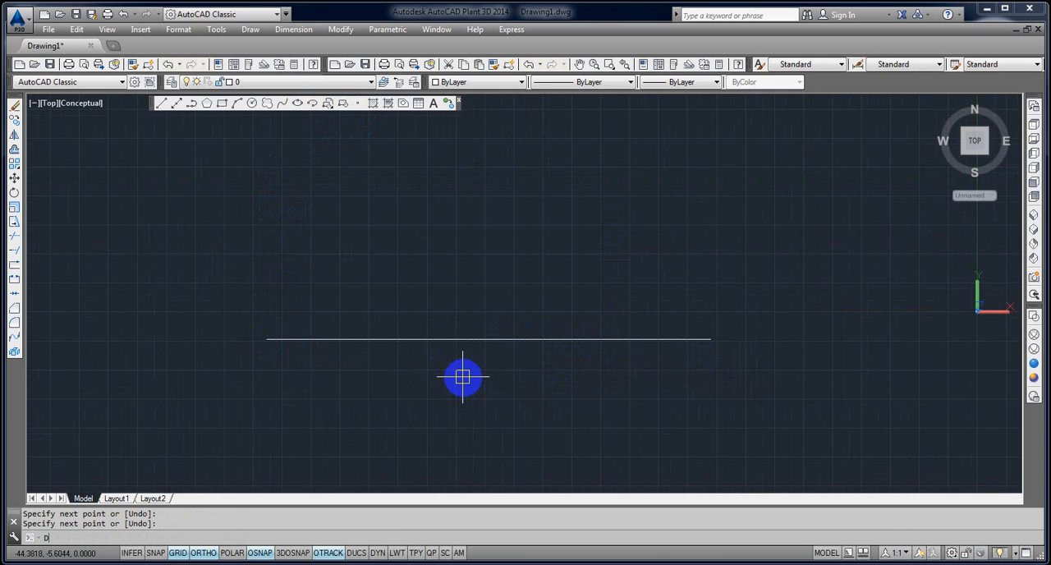
# Divide the horizontal line into 12 segments with the Divide command.
pyautogui.write('DIV')
pyautogui.press('Return')
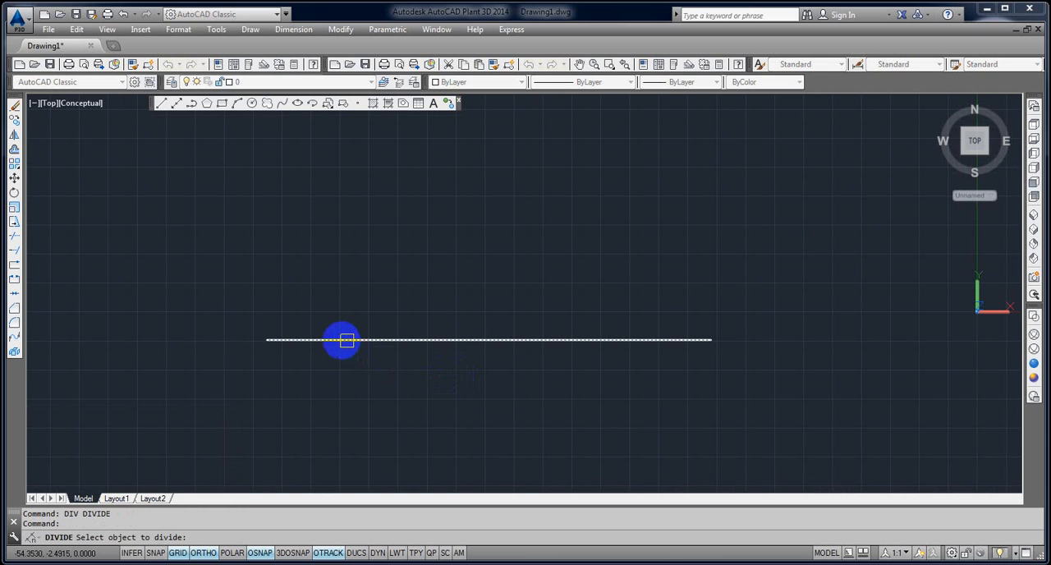
pyautogui.click(326, 336)
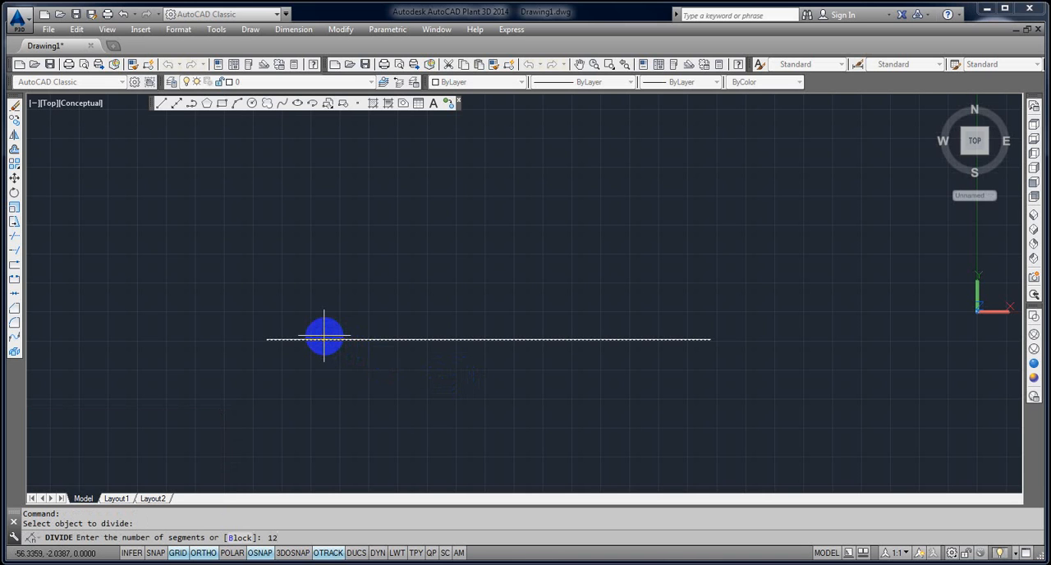
pyautogui.press('Return')
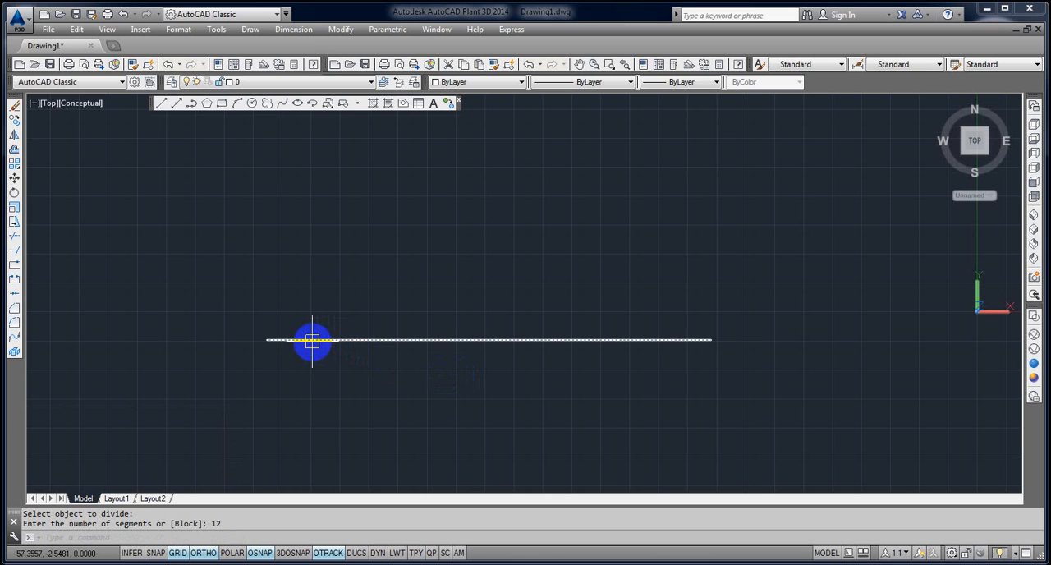
# Try several point styles and apply the plus cross combined with a circle and square, in the fourth row of styles.
pyautogui.click(182, 30)
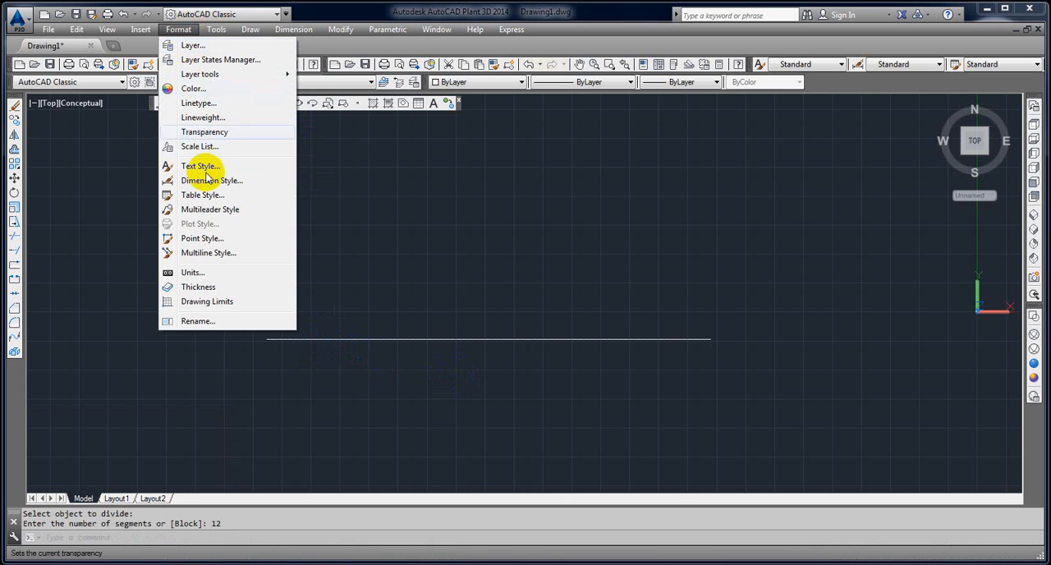
pyautogui.click(202, 238)
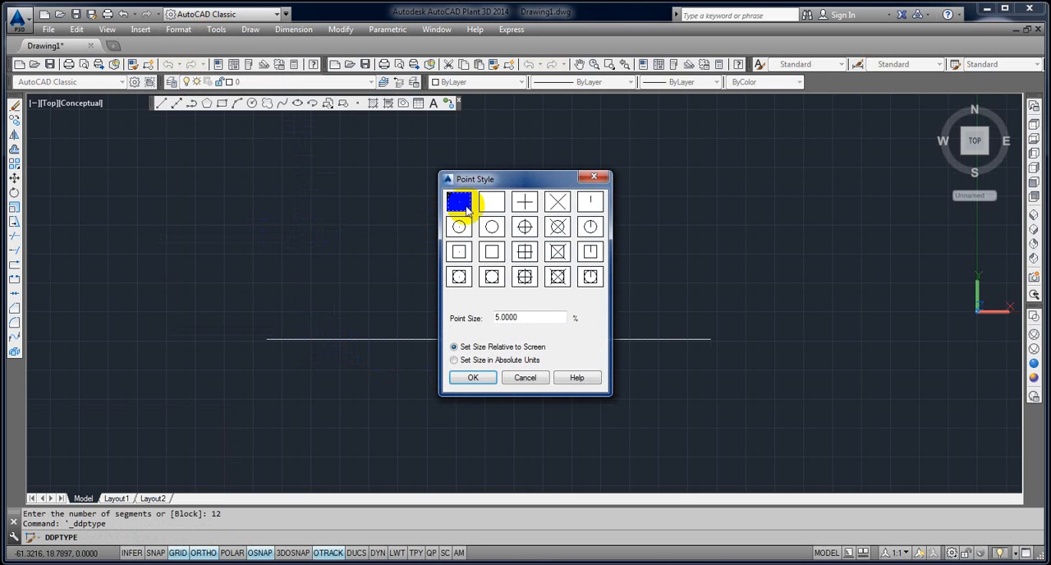
pyautogui.moveTo(490, 184); pyautogui.dragTo(458, 182)
pyautogui.click(427, 207)
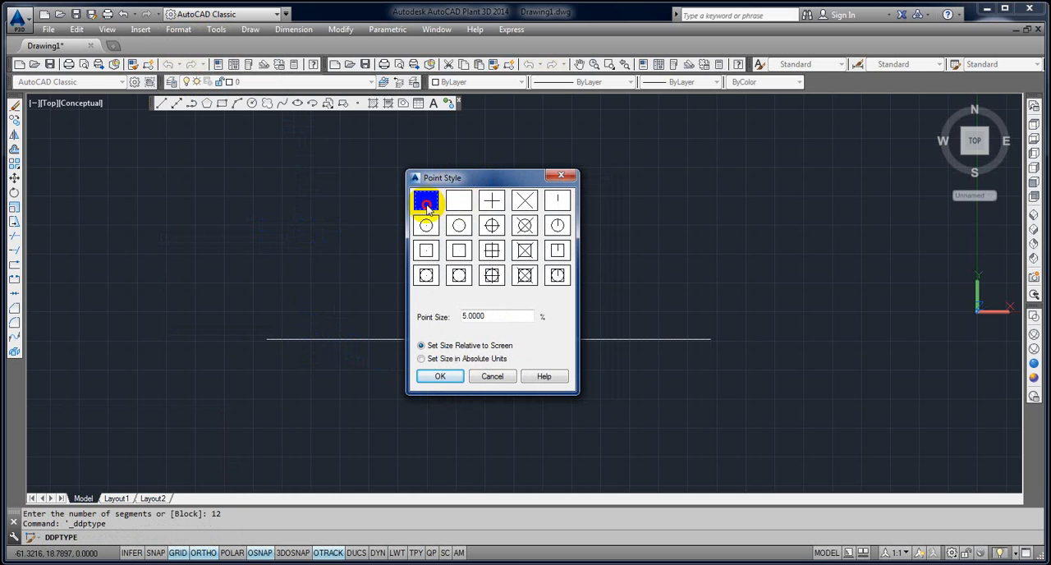
pyautogui.click(493, 205)
pyautogui.click(526, 203)
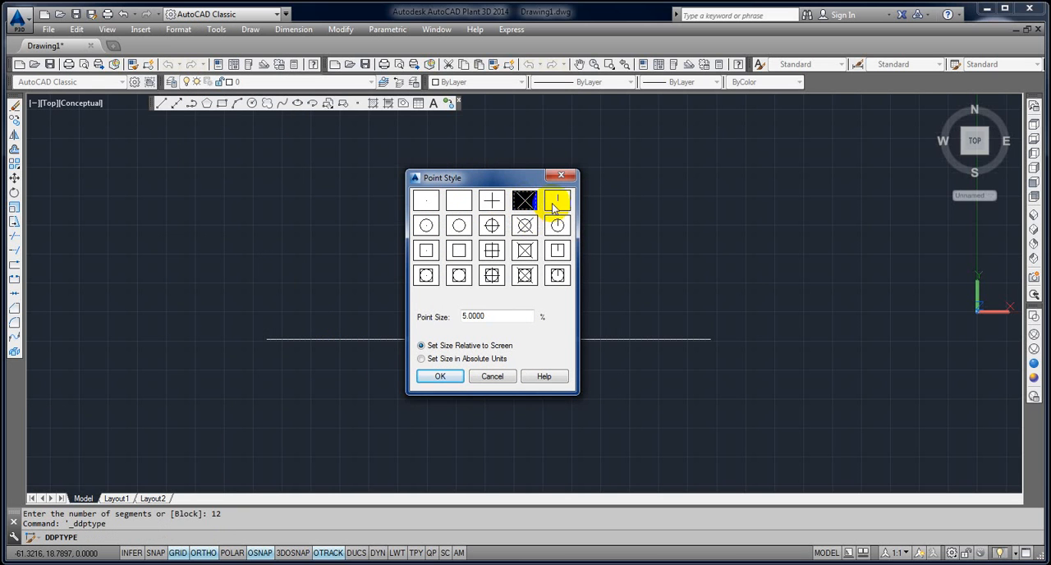
pyautogui.click(555, 205)
pyautogui.click(557, 225)
pyautogui.click(525, 225)
pyautogui.click(492, 225)
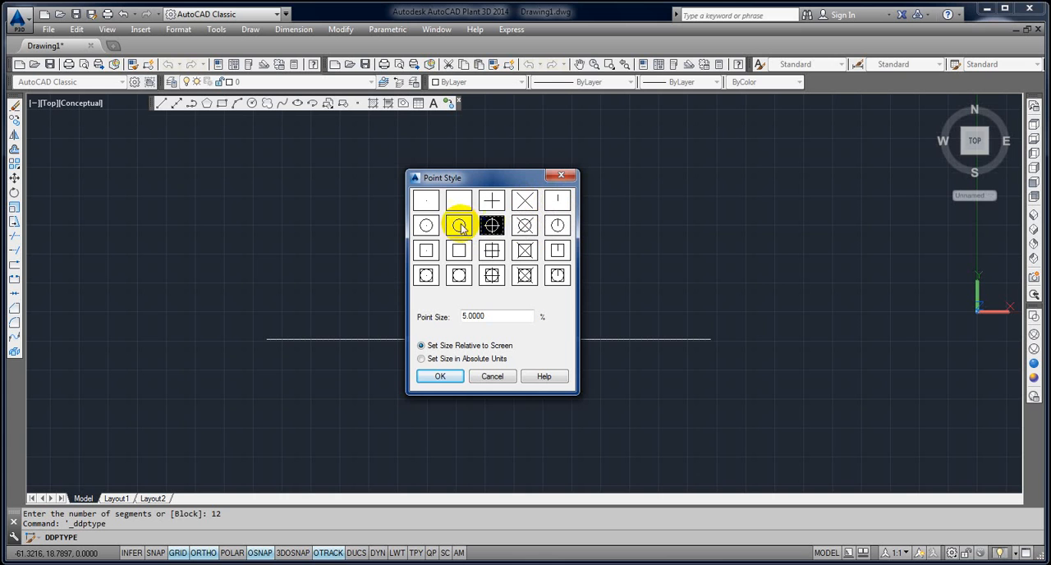
pyautogui.click(459, 225)
pyautogui.click(427, 225)
pyautogui.click(426, 249)
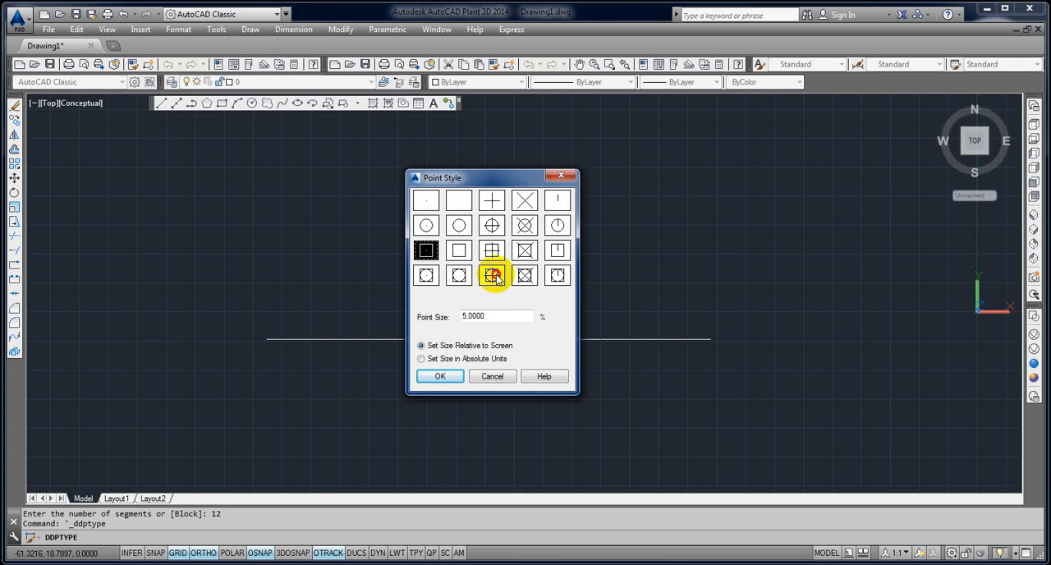
pyautogui.click(493, 276)
pyautogui.click(456, 376)
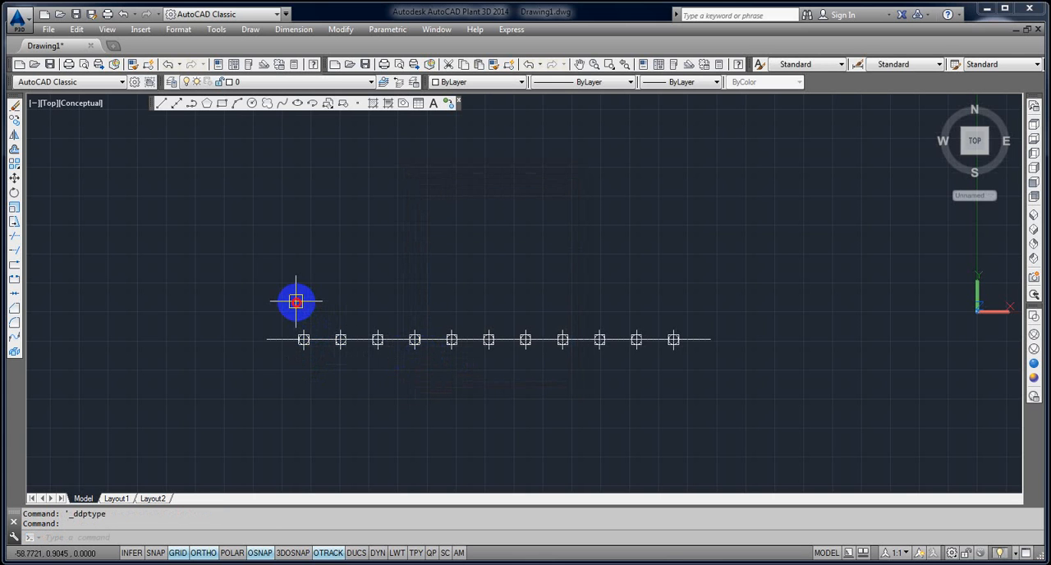
# Erase the division points along the line, except the leftmost one.
pyautogui.click(296, 302)
pyautogui.click(691, 368)
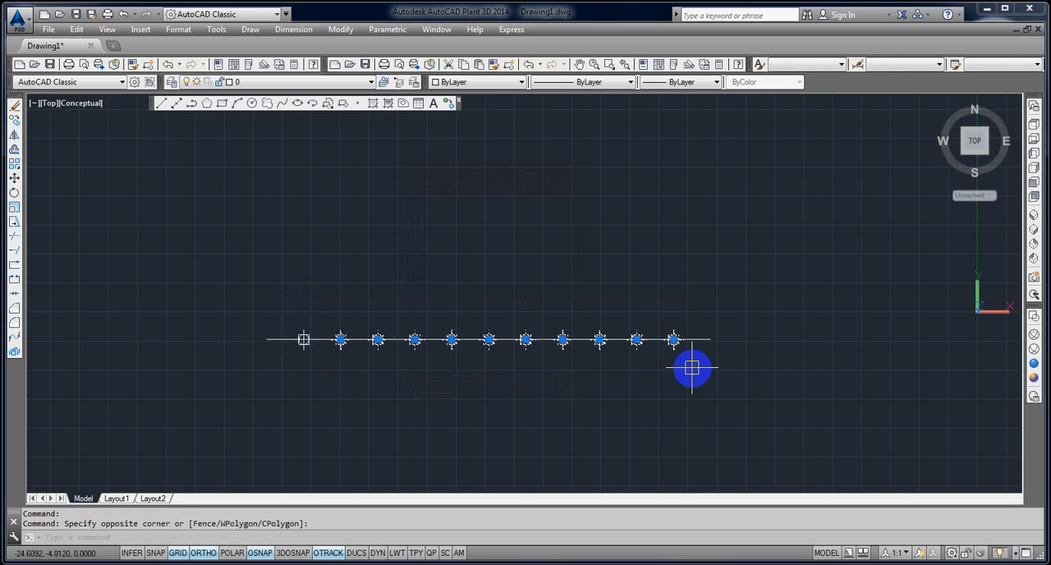
pyautogui.press('Delete')
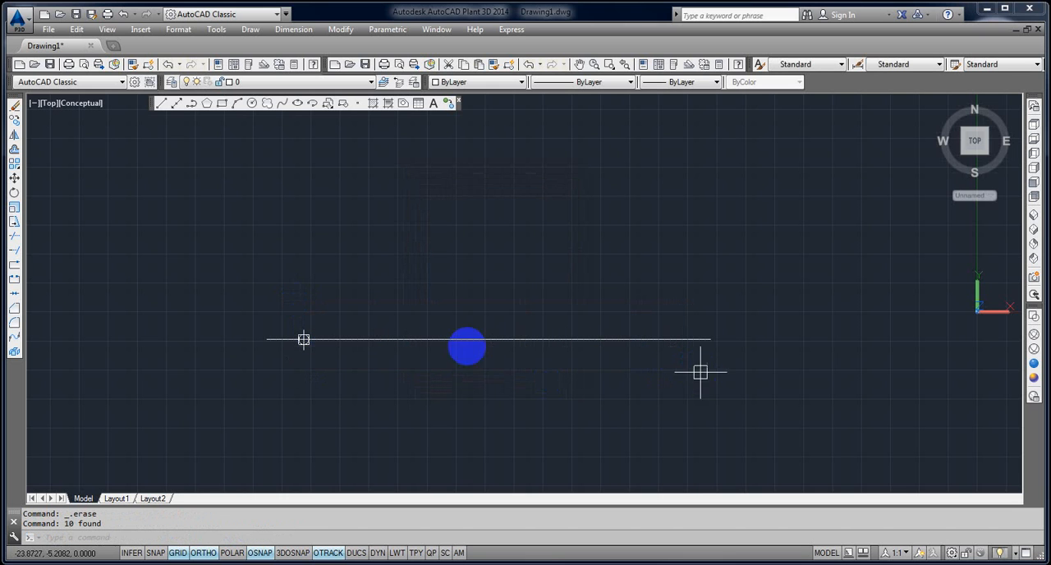
# Erase the remaining division point near the left end of the horizontal line.
pyautogui.click(185, 295)
pyautogui.click(392, 421)
pyautogui.press('Delete')
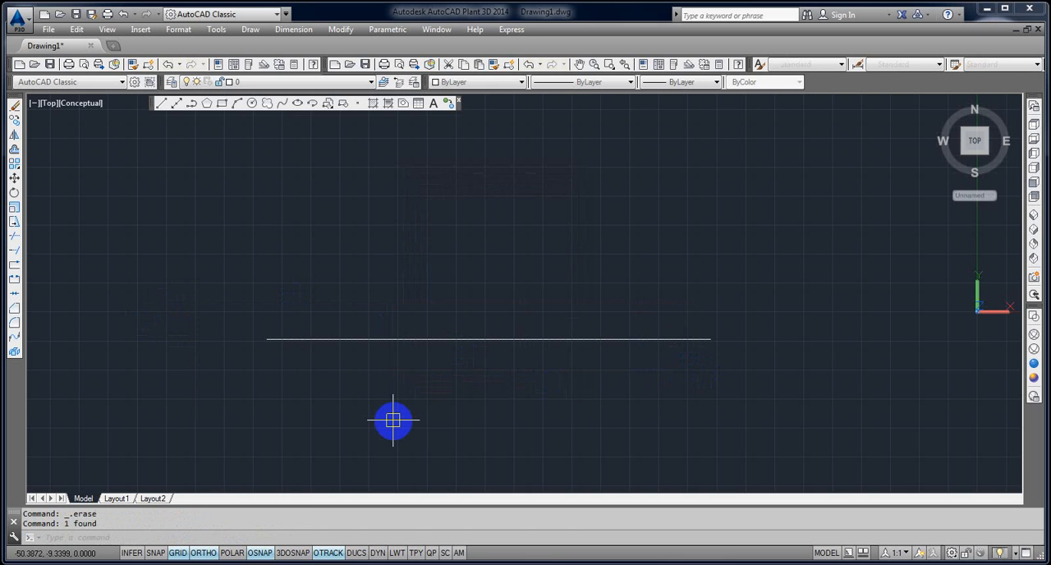
# Set the point display mode variable PDMODE to 3.
pyautogui.write('PDMODE')
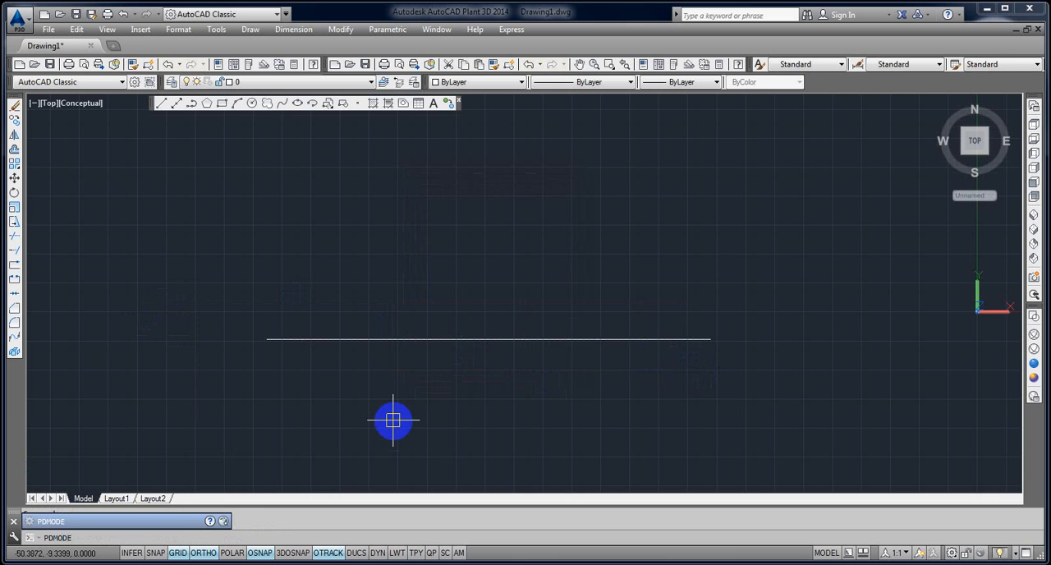
pyautogui.press('Return')
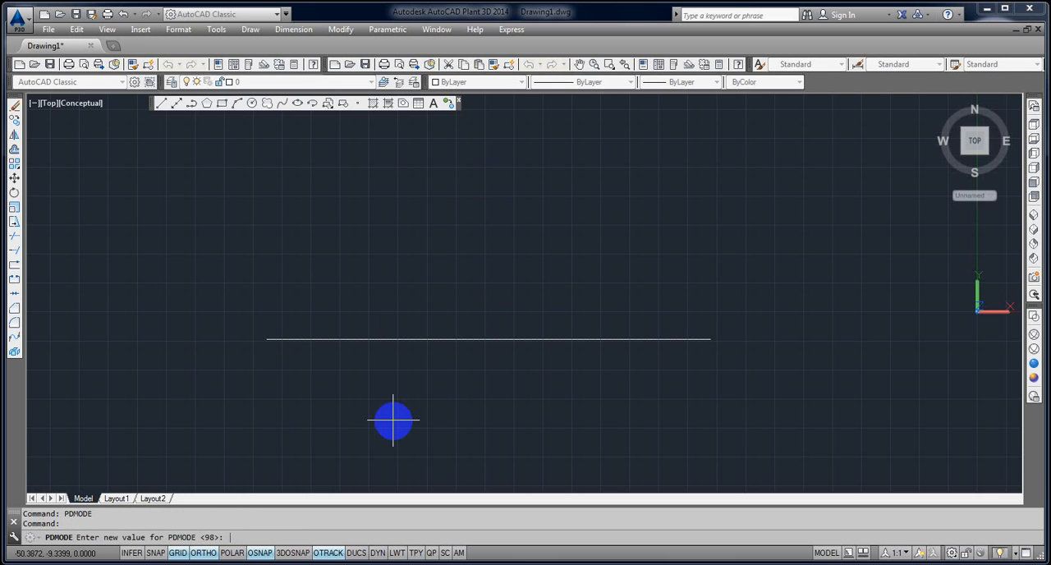
pyautogui.write('3')
pyautogui.press('Return')
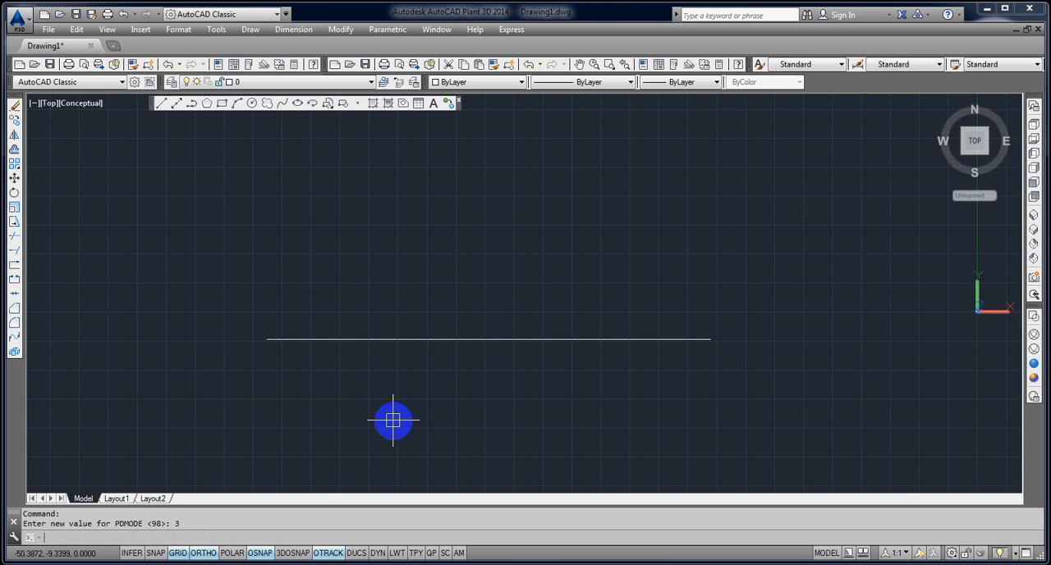
pyautogui.scroll(3, 411, 347)
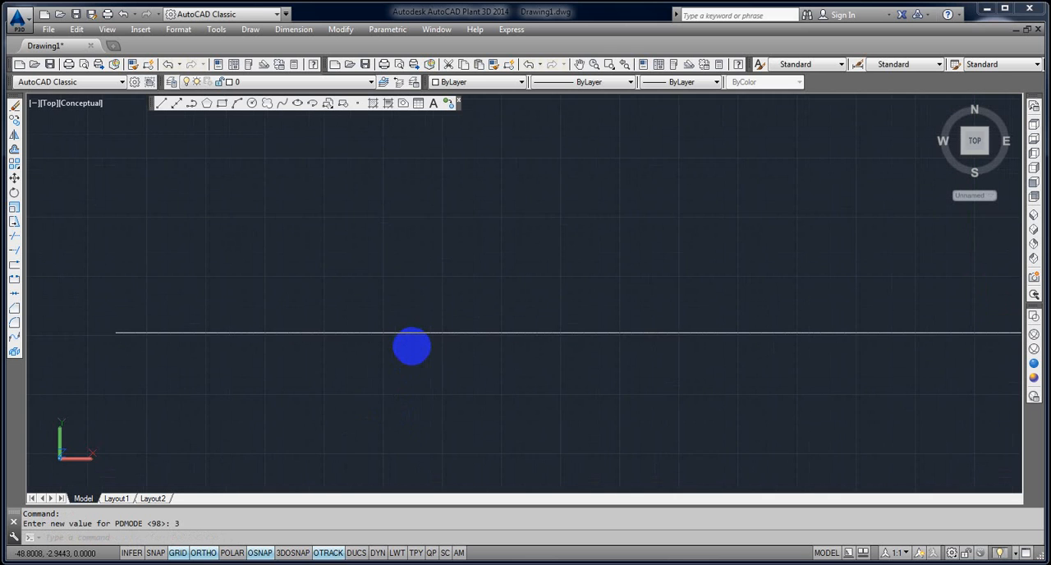
pyautogui.scroll(-2, 412, 346)
pyautogui.press('Return')
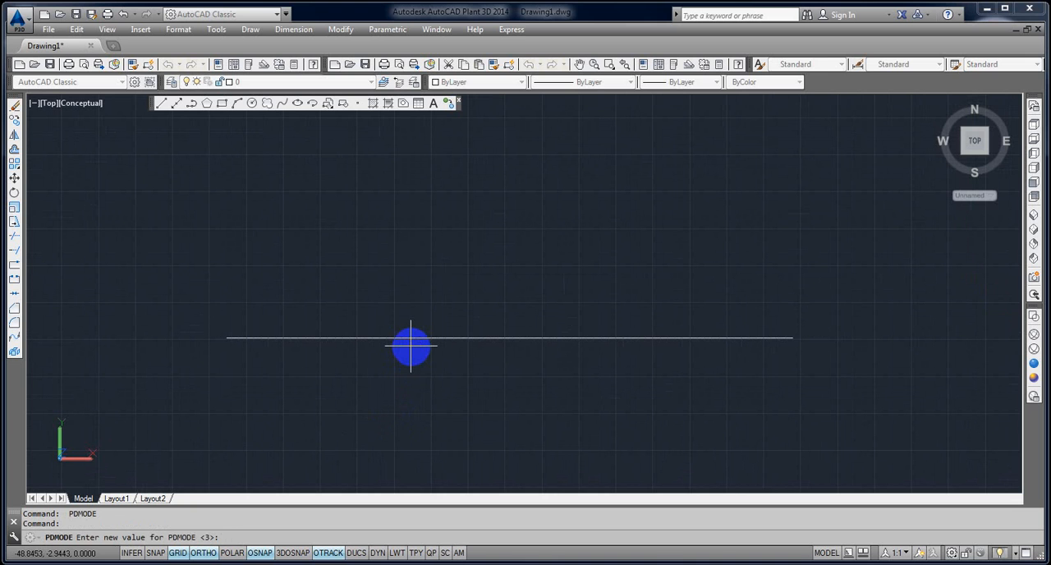
pyautogui.press('Escape')
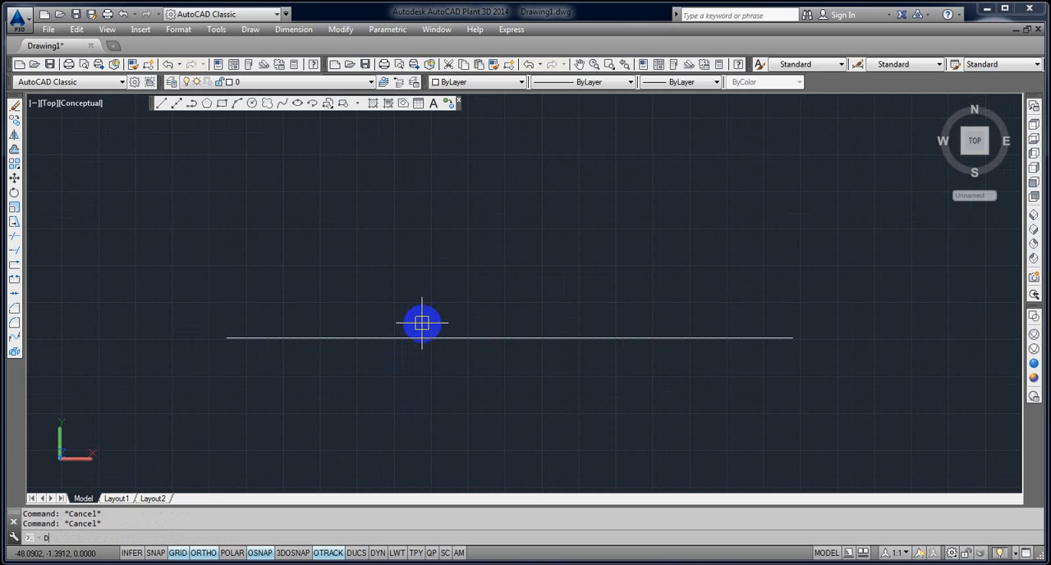
# Divide the horizontal line into 12 segments with the Divide command.
pyautogui.write('DIVIDE')
pyautogui.press('Return')
pyautogui.click(407, 337)
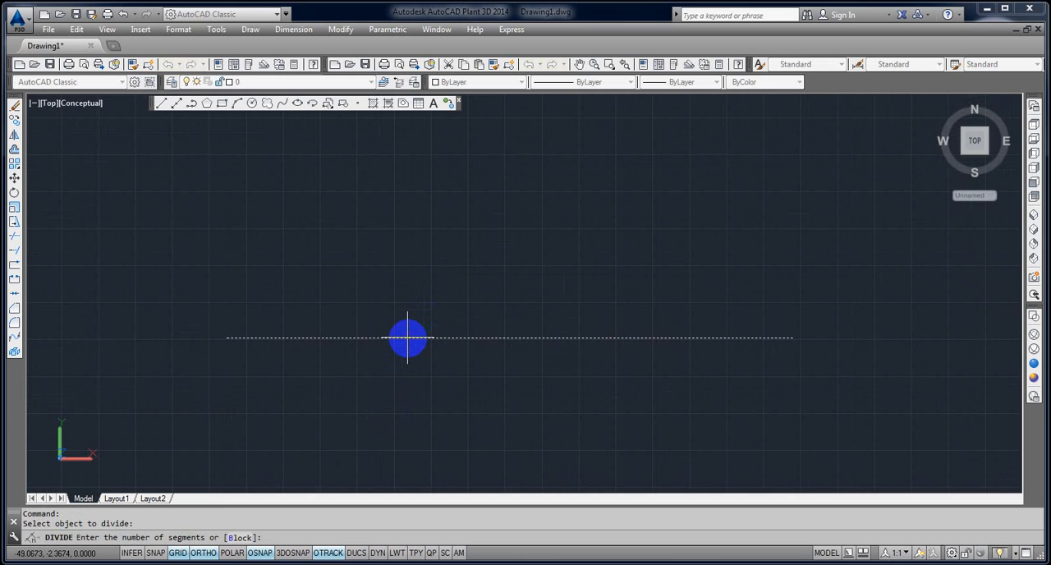
pyautogui.write('12')
pyautogui.press('Return')
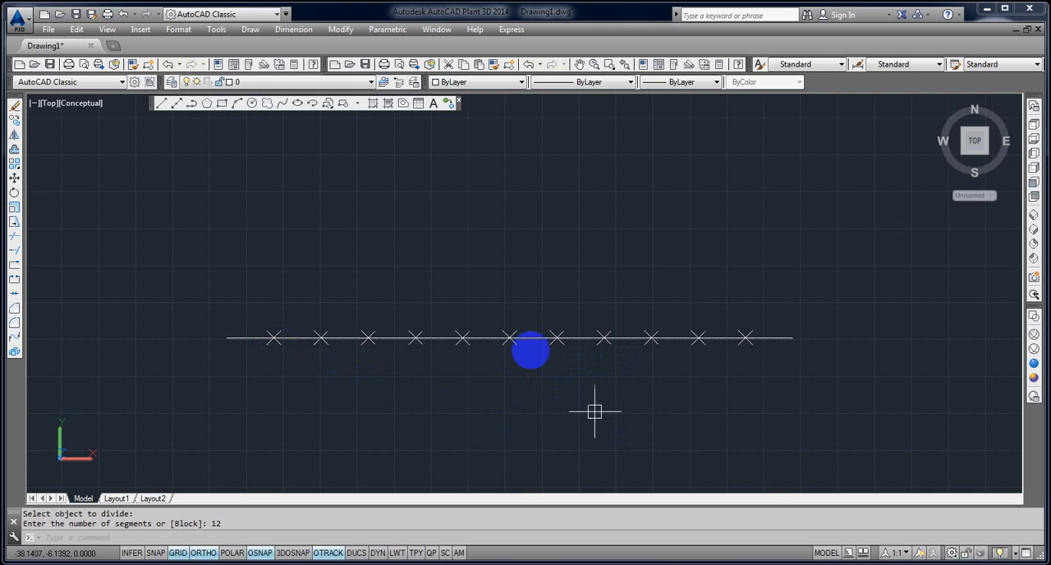
# Erase the horizontal line together with all of its division points.
pyautogui.click(216, 304)
pyautogui.click(809, 384)
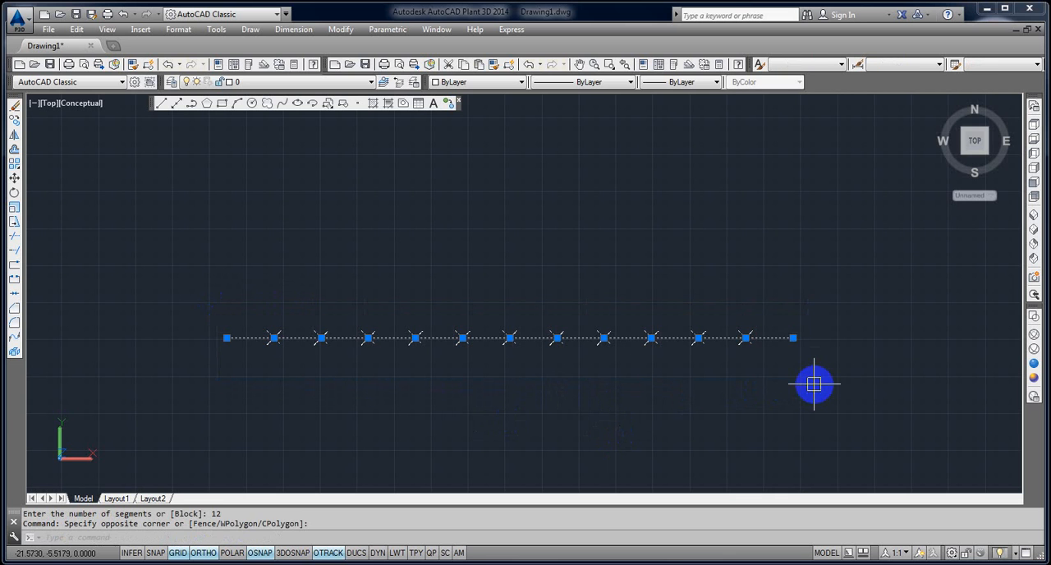
pyautogui.press('Delete')
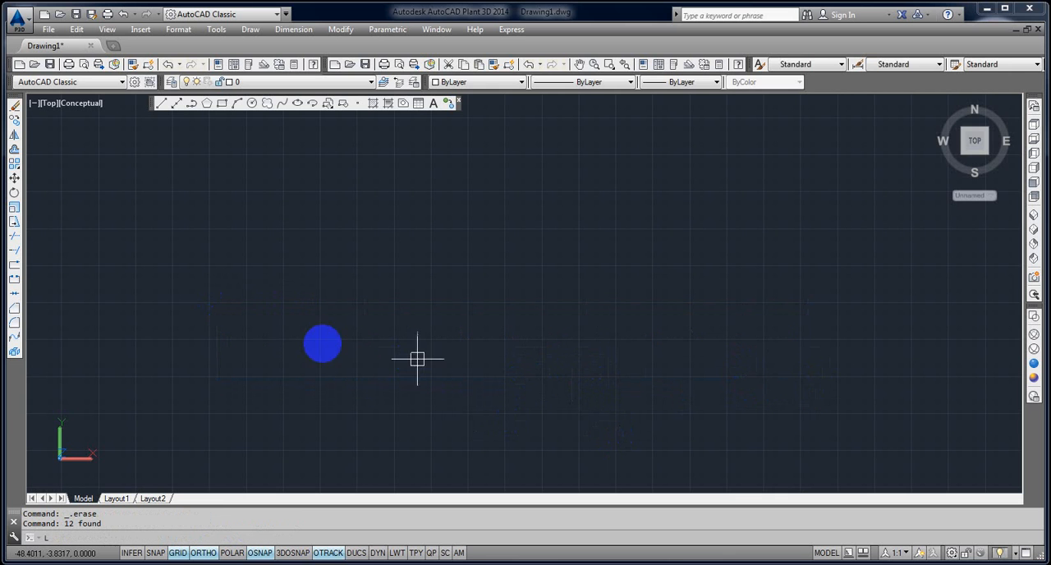
# Draw a new horizontal line about 42 units long across the empty drawing area.
pyautogui.write('l')
pyautogui.press('Return')
pyautogui.click(220, 317)
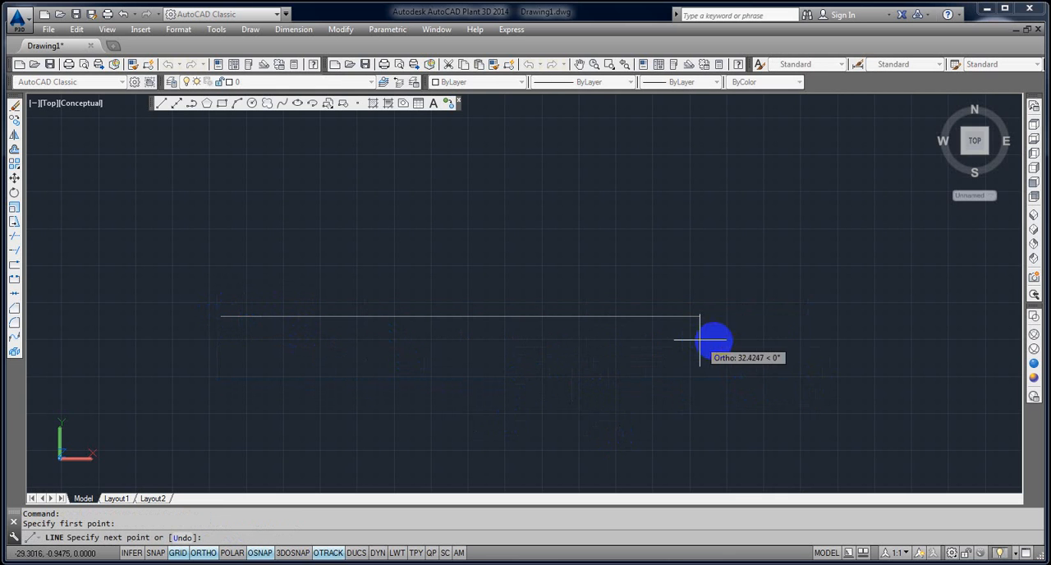
pyautogui.click(845, 343)
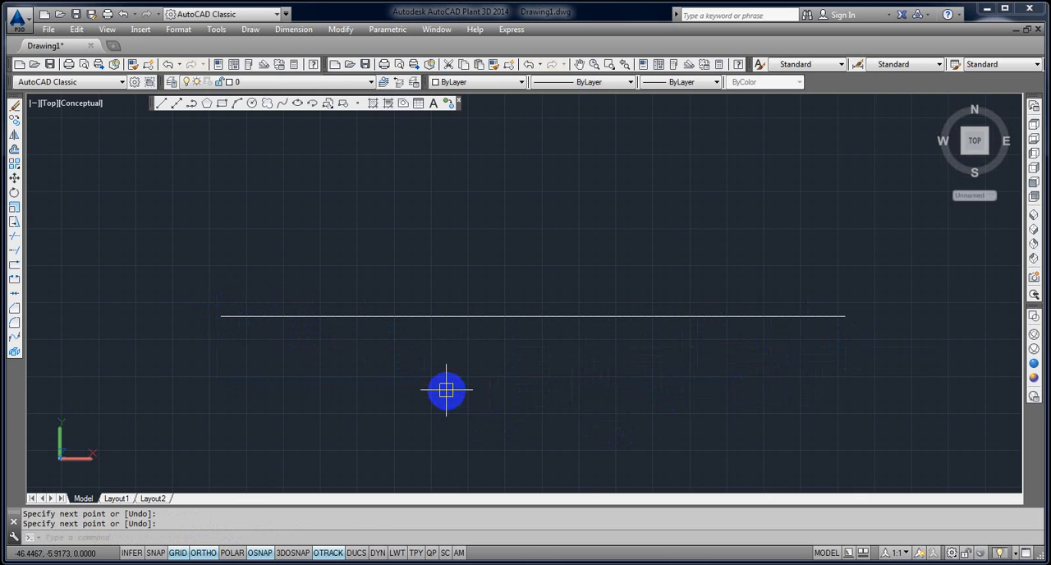
pyautogui.write('MEA')
pyautogui.press('Return')
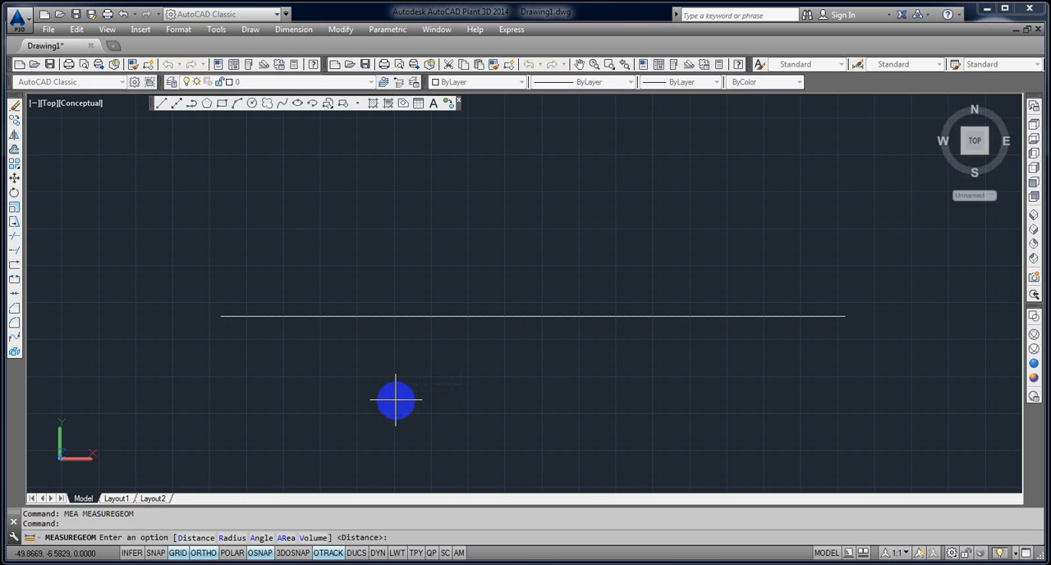
pyautogui.press('Escape')
# Place points along the horizontal line with the Measure command, using a segment length of 10.
pyautogui.write('ME')
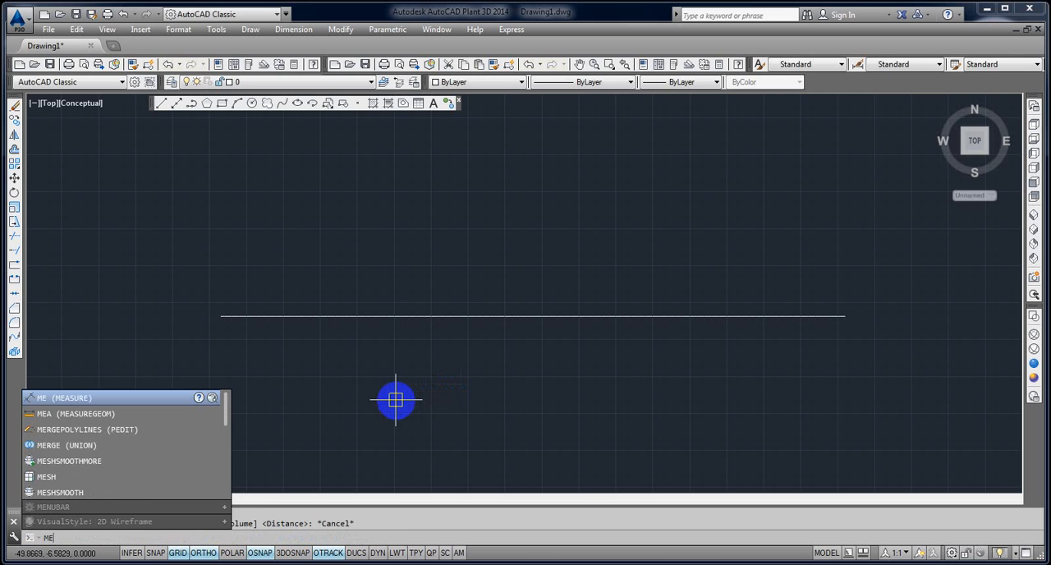
pyautogui.press('Return')
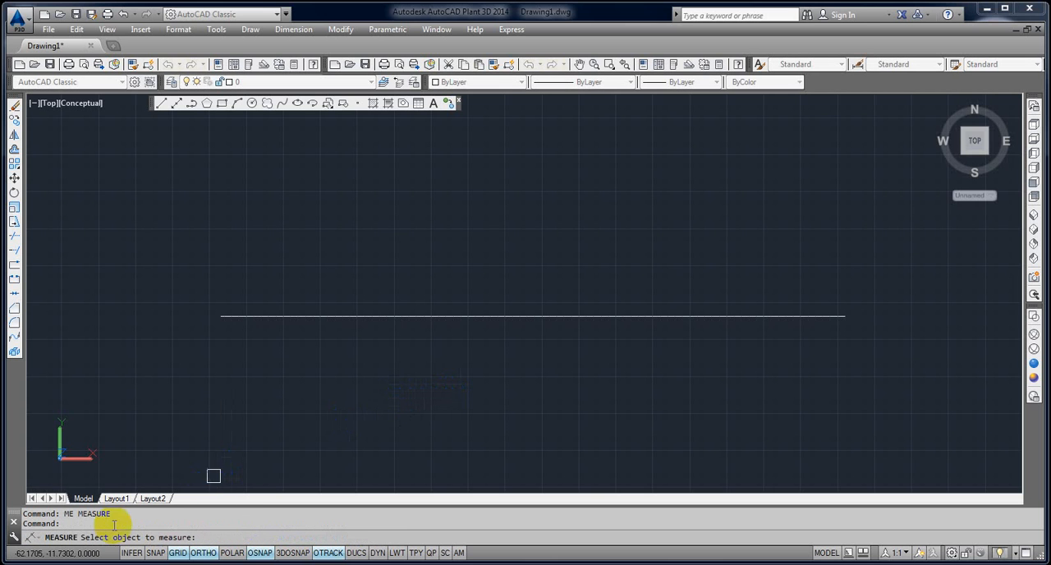
pyautogui.click(266, 316)
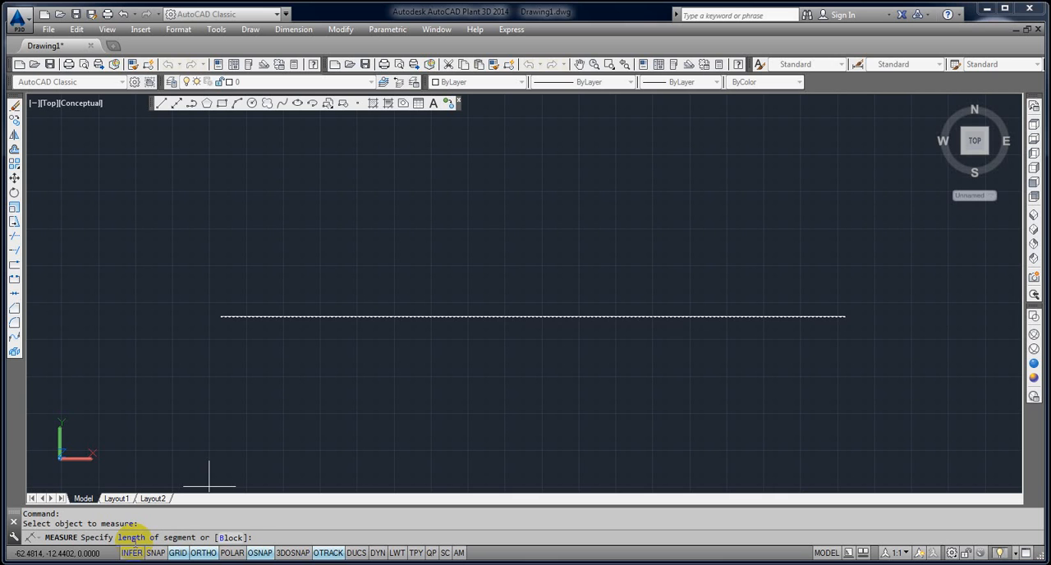
pyautogui.press('Return')
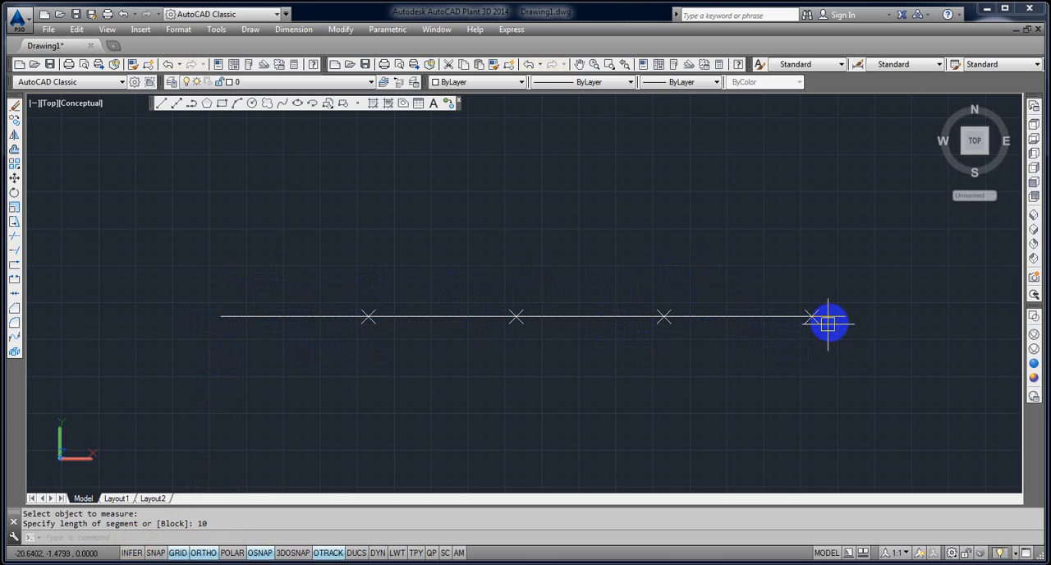
# Erase the measured line together with its four points.
pyautogui.click(858, 350)
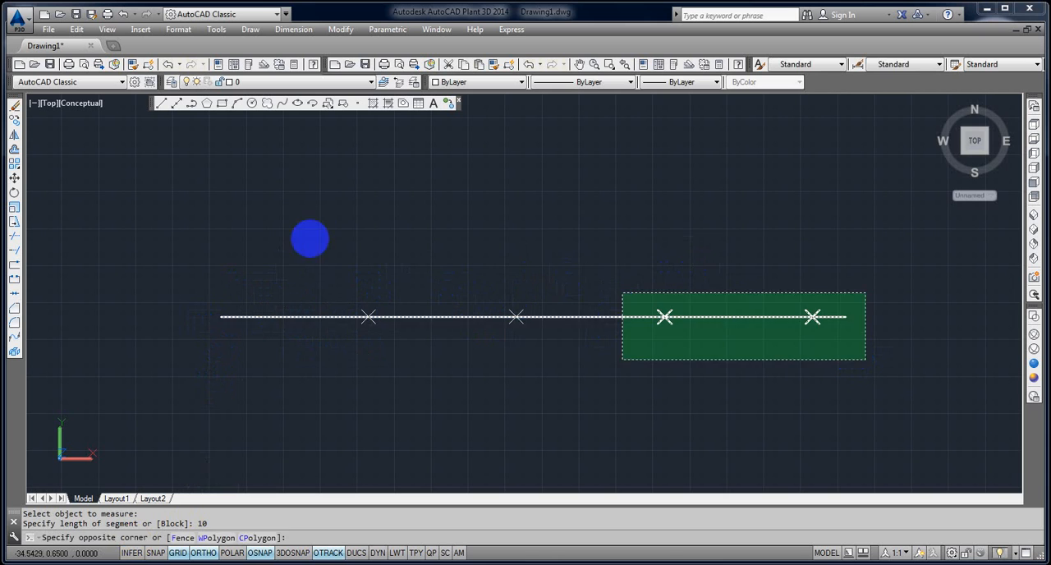
pyautogui.click(291, 237)
pyautogui.press('Delete')
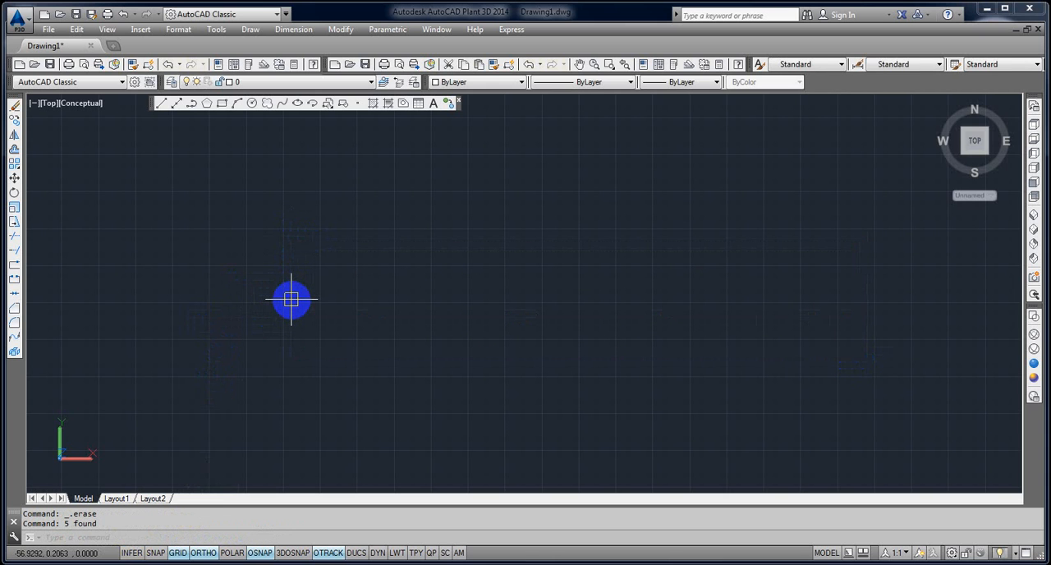
# Measure the horizontal distance between two picked points in the empty drawing area with the MEASUREGEOM command.
pyautogui.write('M')
pyautogui.press('BackSpace')
pyautogui.write('MEA')
pyautogui.press('Return')
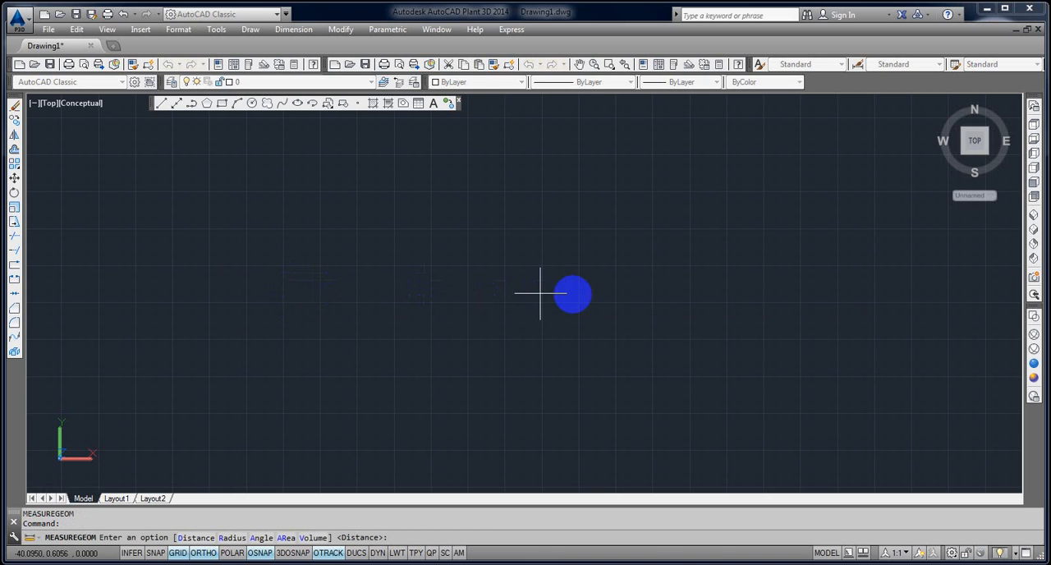
pyautogui.press('Return')
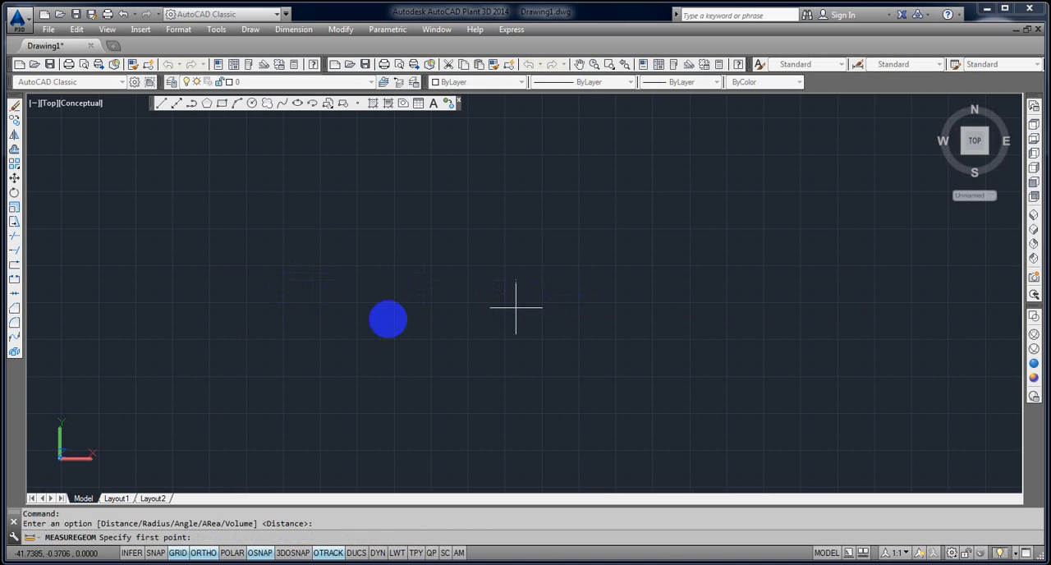
pyautogui.click(301, 314)
pyautogui.click(566, 316)
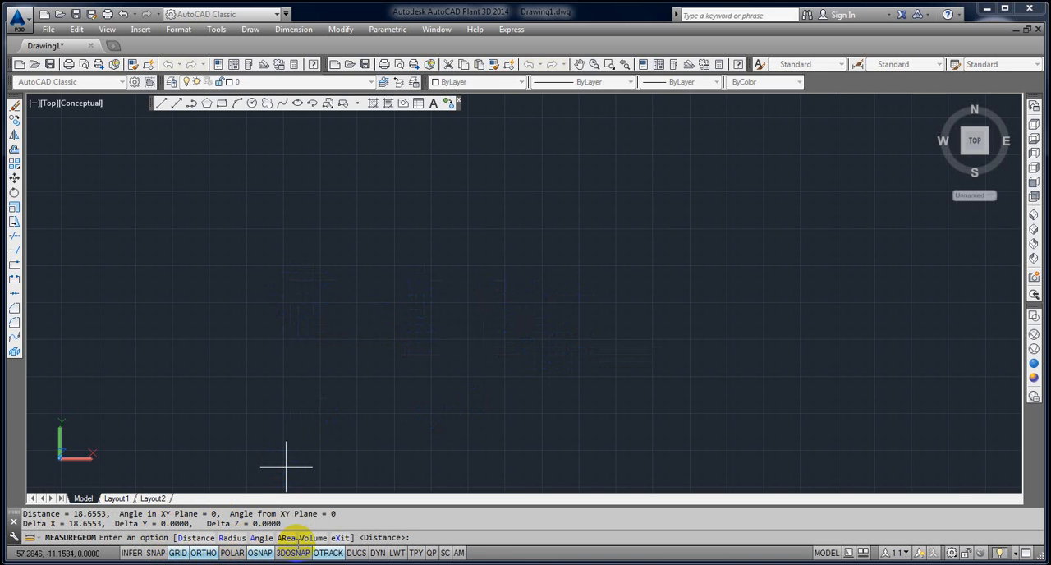
pyautogui.press('Escape')
pyautogui.press('Escape')
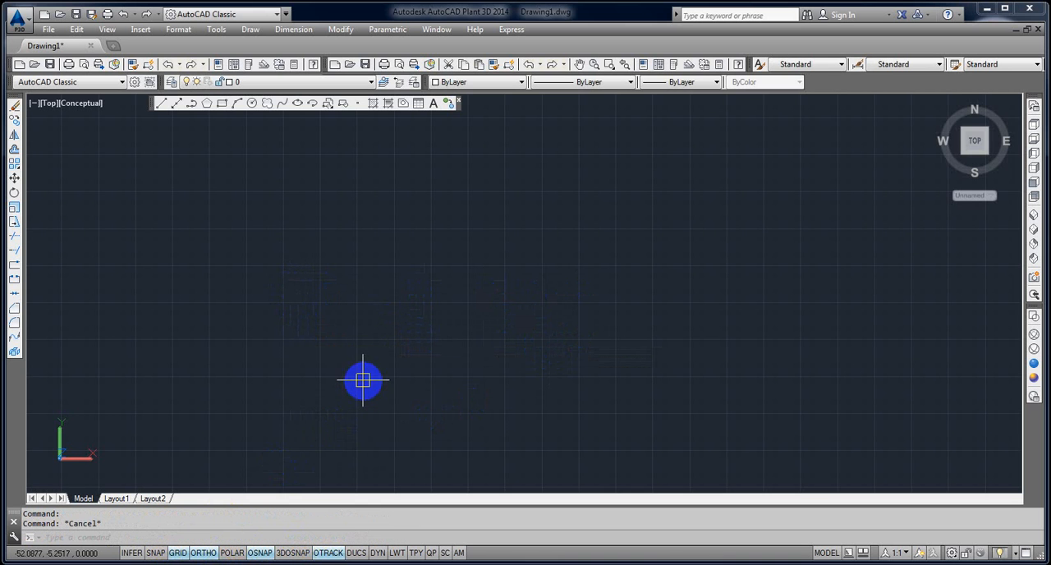
# Start a rectangle with its first corner right of the origin near the X axis, and begin entering a relative opposite corner.
pyautogui.scroll(-1, 334, 382)
pyautogui.moveTo(335, 384); pyautogui.dragTo(328, 408, button='middle')
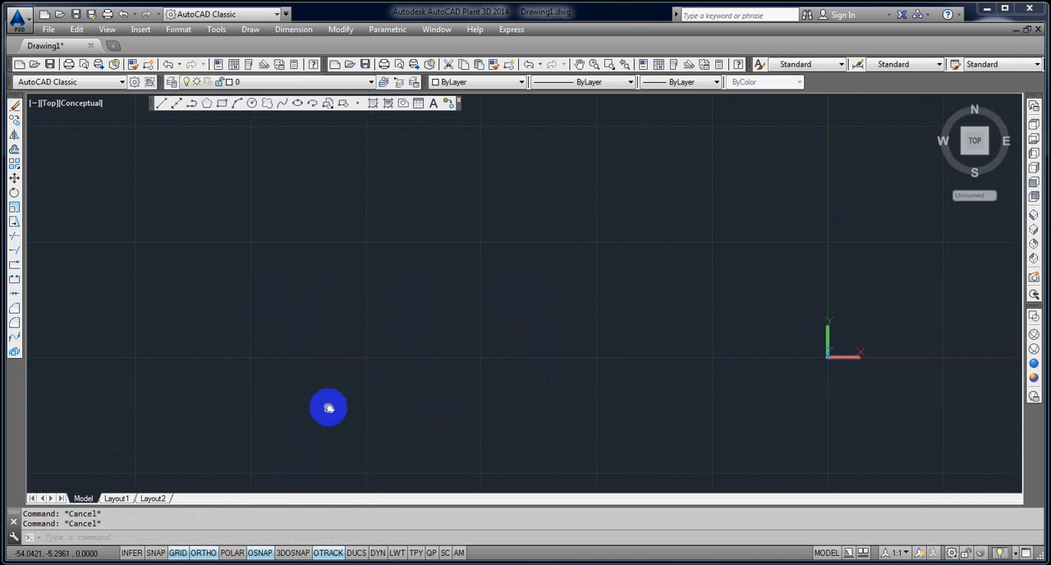
pyautogui.moveTo(316, 358); pyautogui.dragTo(108, 394, button='middle')
pyautogui.moveTo(473, 388); pyautogui.dragTo(0, 402, button='middle')
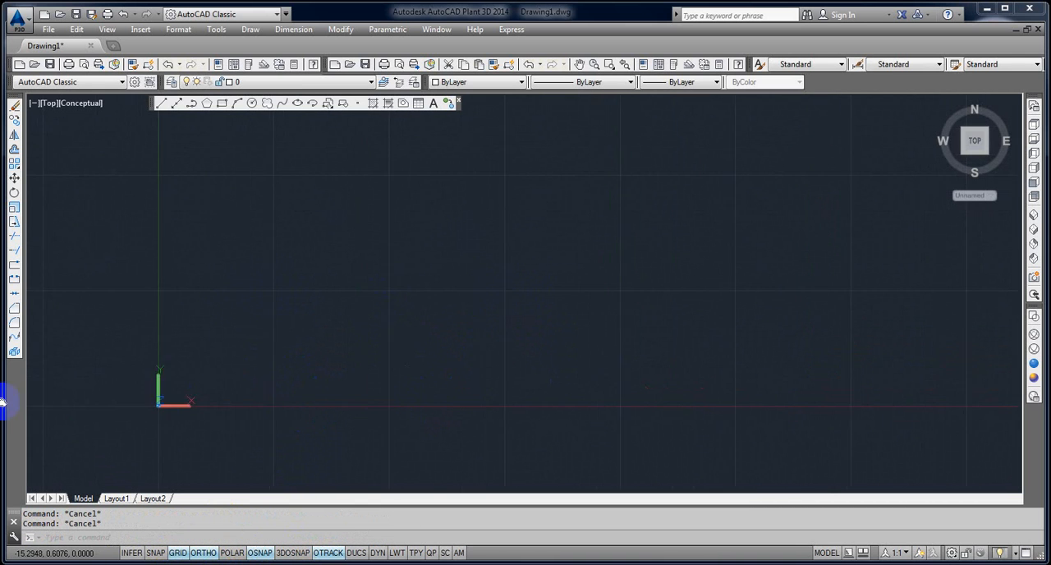
pyautogui.write('RE')
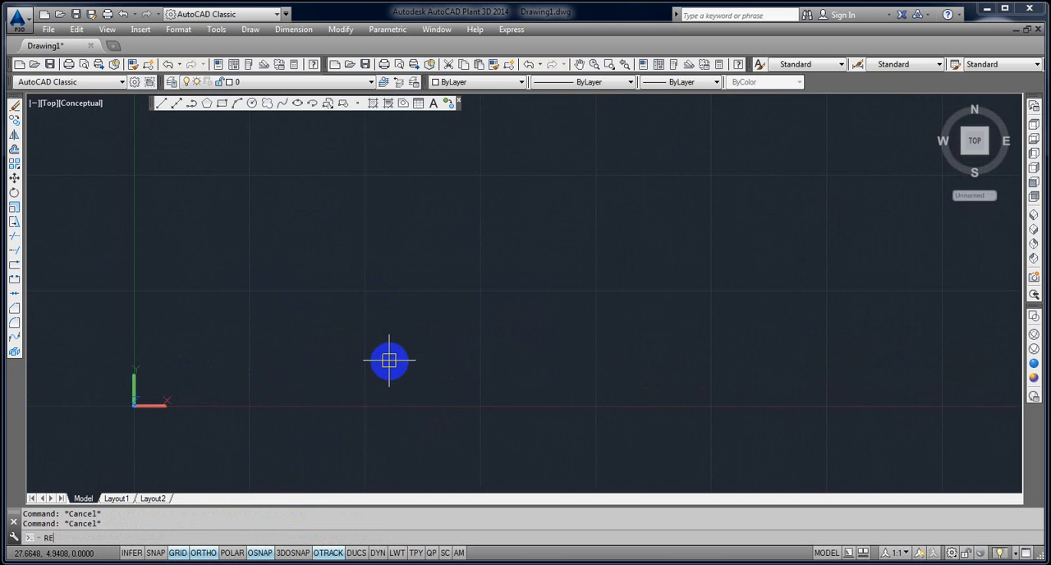
pyautogui.write('C')
pyautogui.press('Return')
pyautogui.click(303, 407)
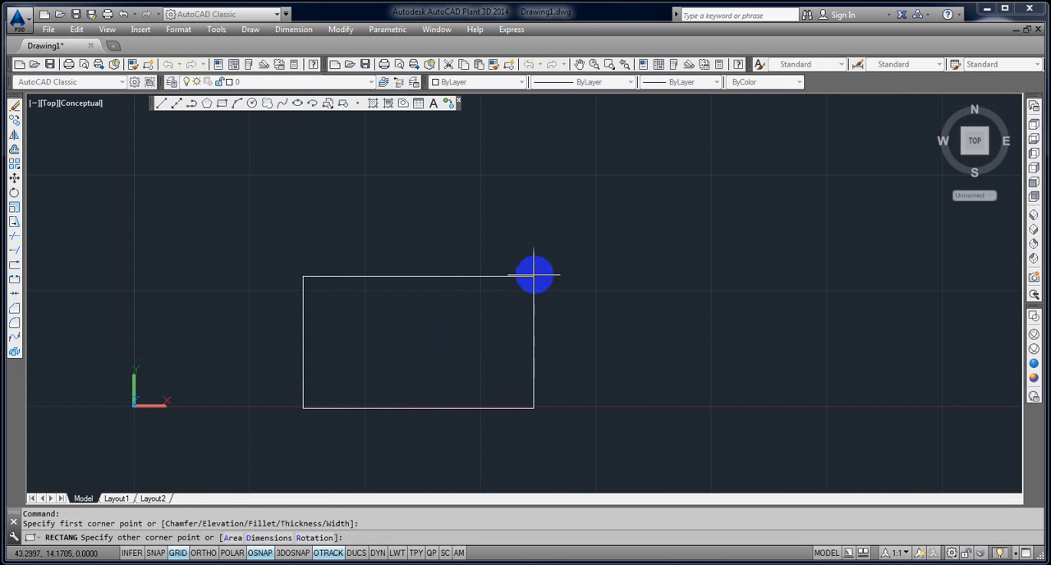
pyautogui.write('@6,8')
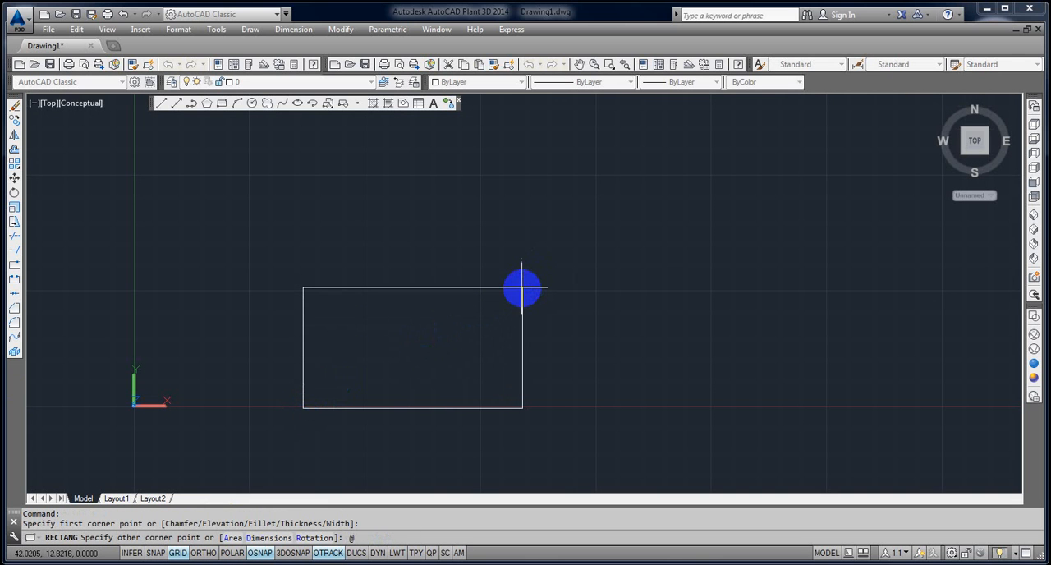
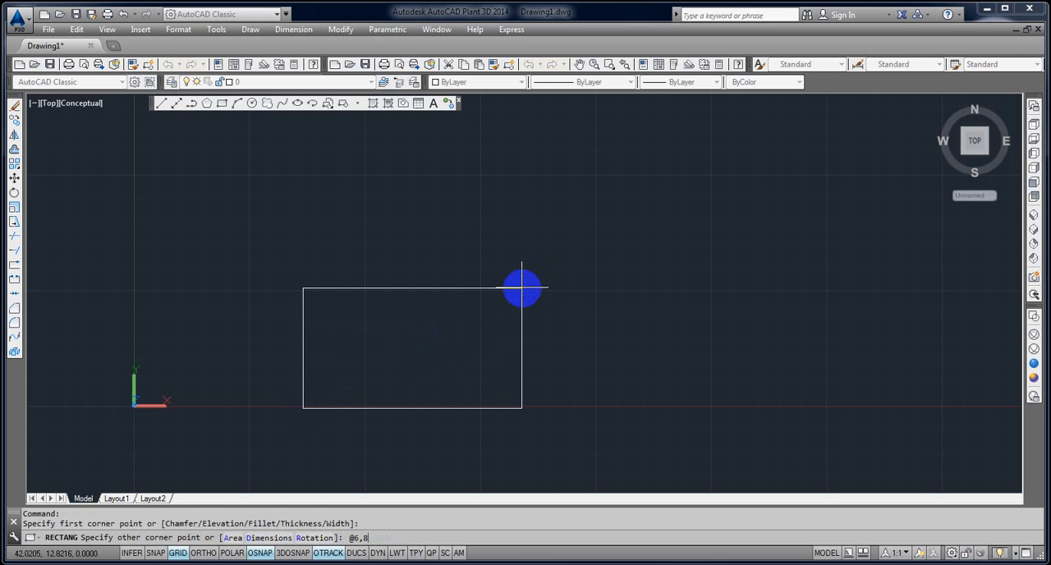
# Complete the rectangle with its opposite corner at the relative coordinates @6,8.
pyautogui.press('Return')
pyautogui.scroll(3, 266, 401)
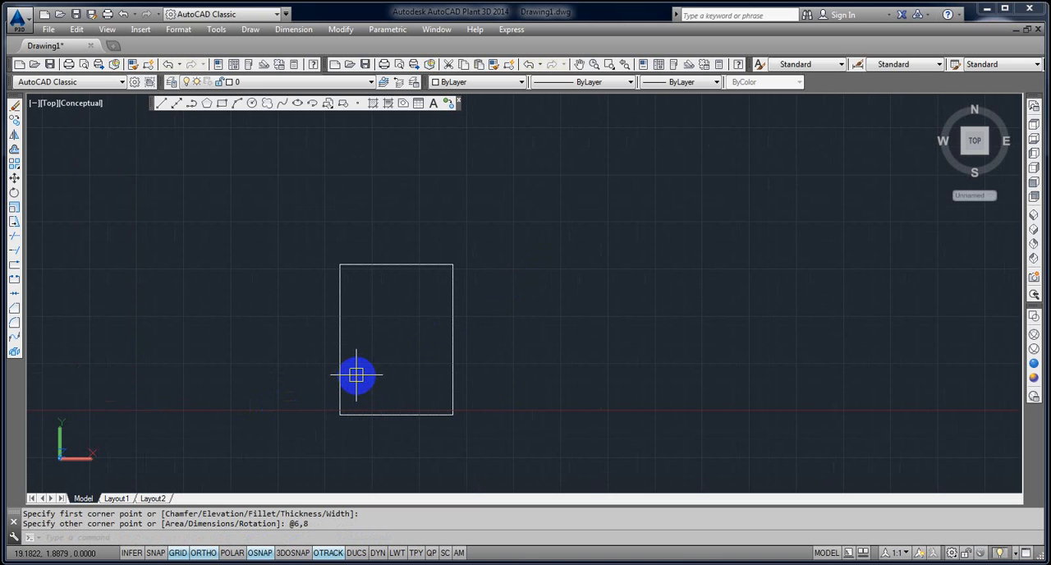
pyautogui.write('R')
pyautogui.press('Escape')
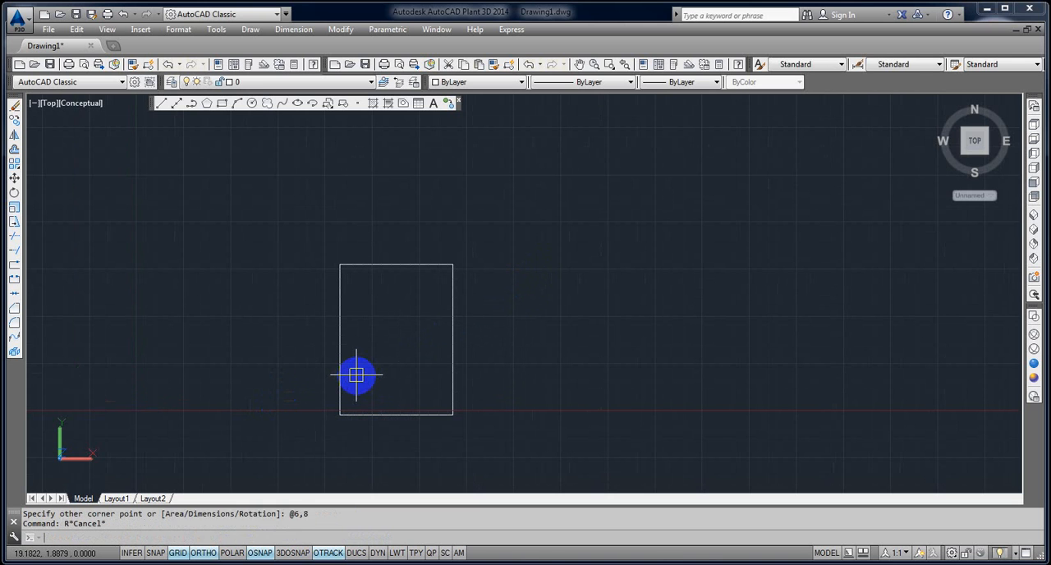
pyautogui.press('Escape')
pyautogui.press('Return')
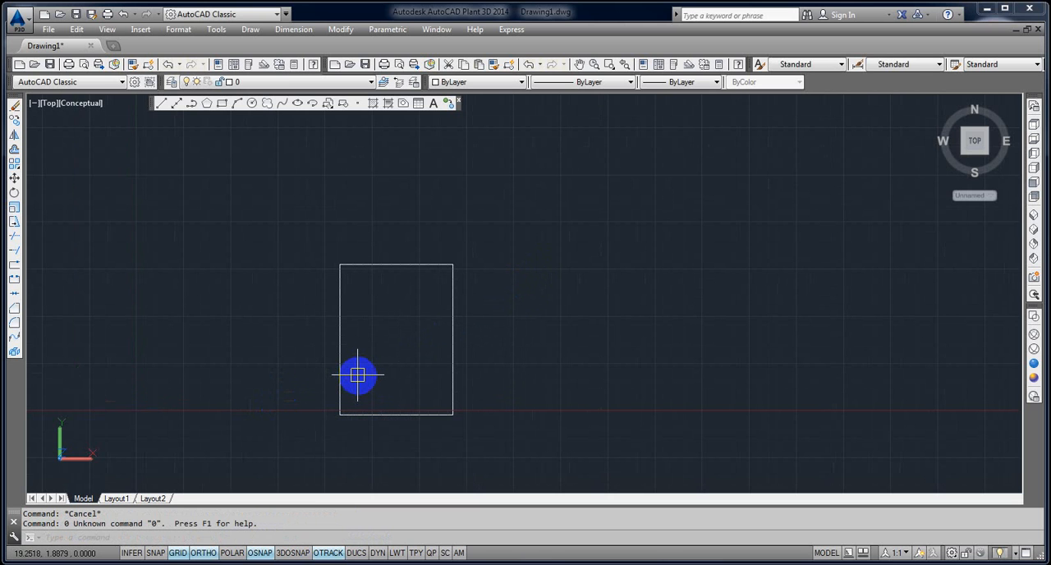
pyautogui.press('Escape')
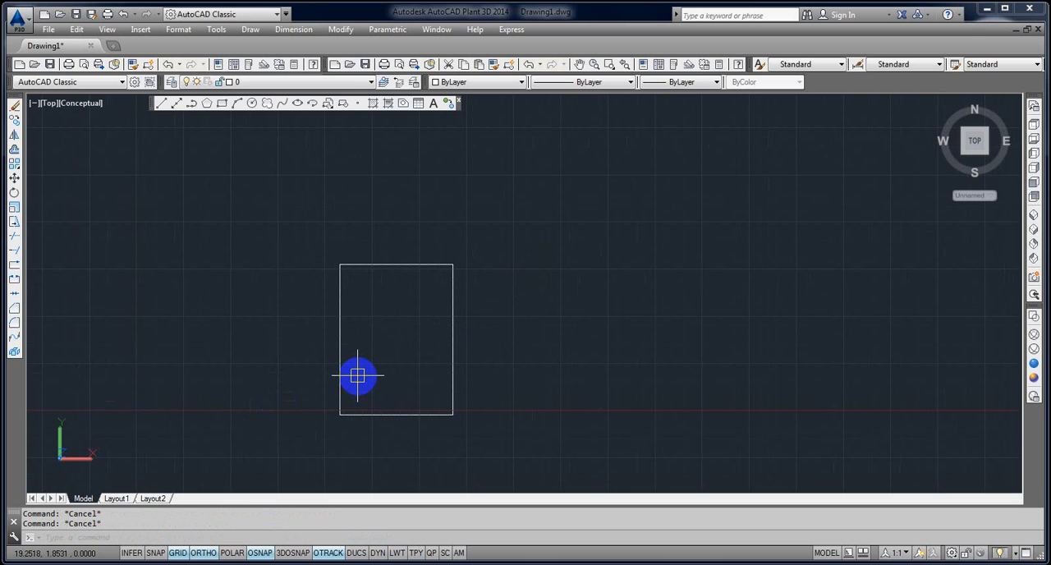
# Offset the rectangle inward by 0.5 to form a frame.
pyautogui.write('o')
pyautogui.press('Return')
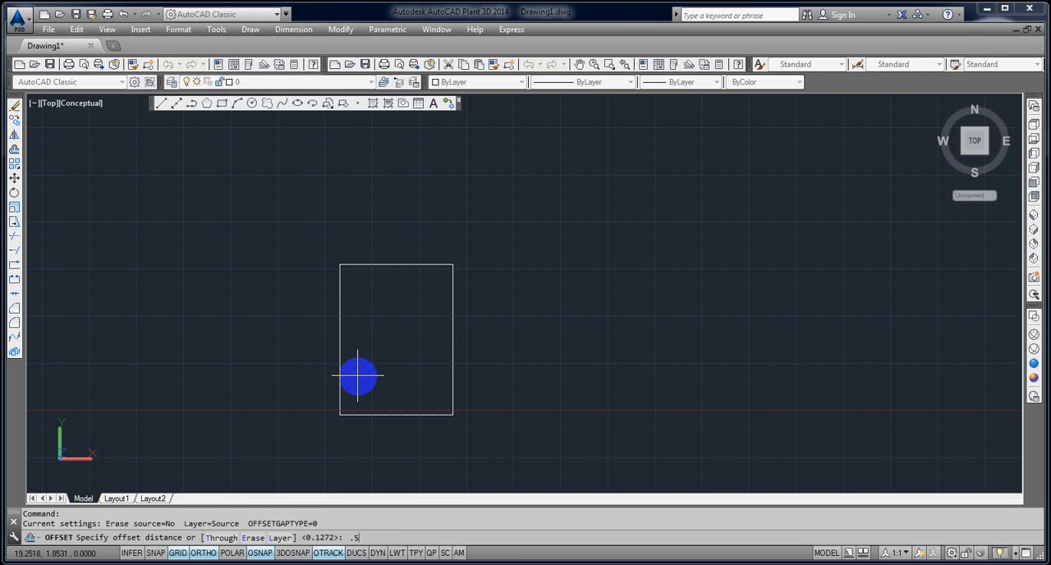
pyautogui.write('.5')
pyautogui.press('Return')
pyautogui.click(370, 413)
pyautogui.click(380, 386)
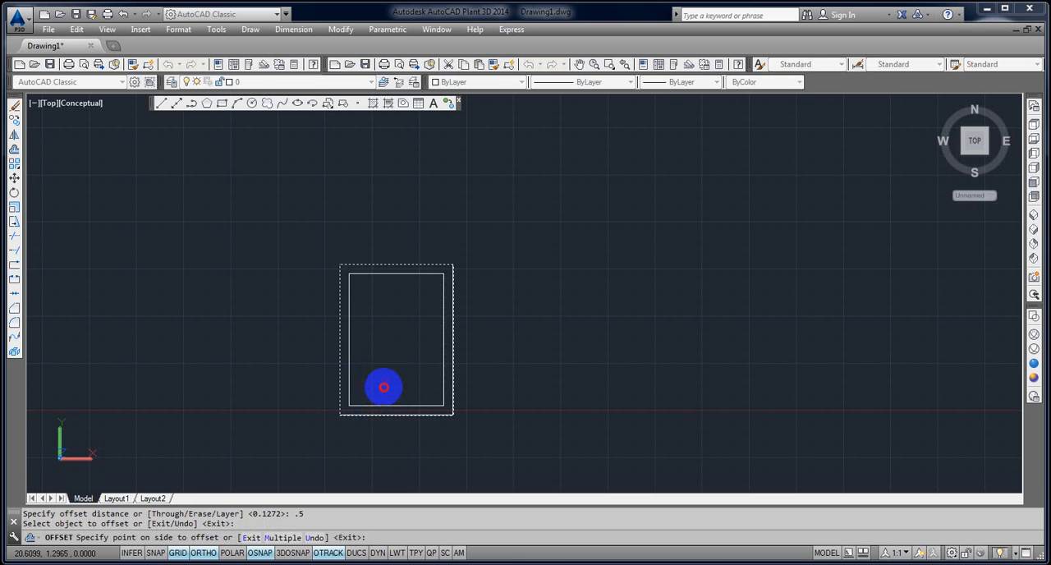
pyautogui.scroll(2, 383, 368)
pyautogui.press('Escape')
pyautogui.press('Escape')
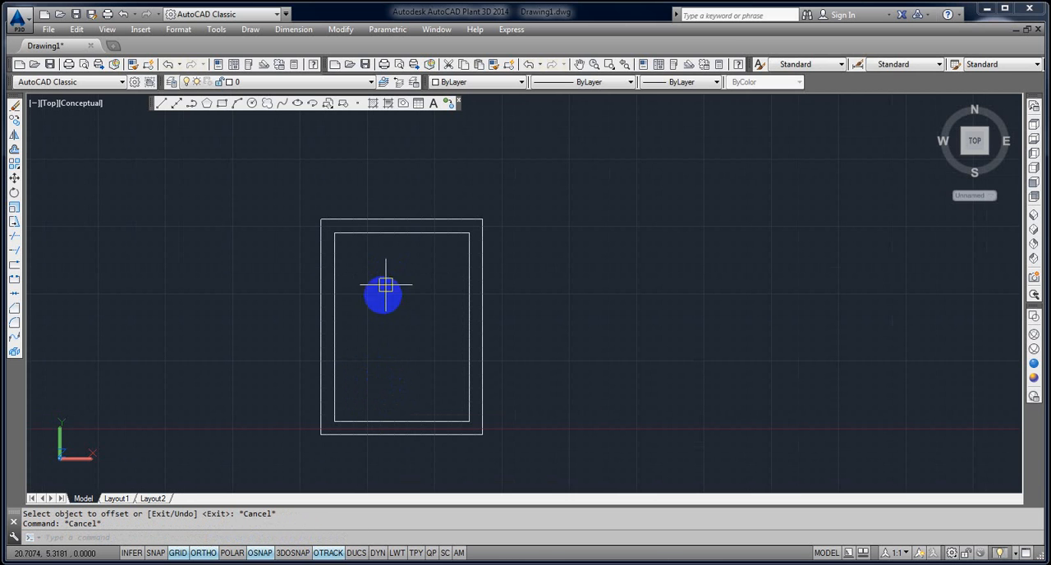
pyautogui.write('l')
pyautogui.press('Return')
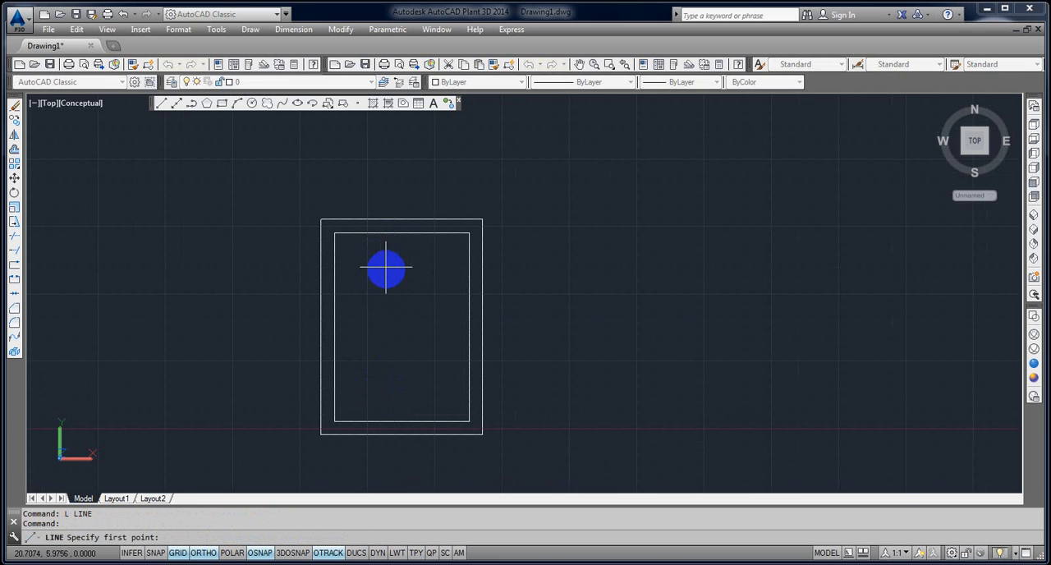
pyautogui.press('Escape')
pyautogui.press('Escape')
# Explode the inner rectangle into separate lines.
pyautogui.click(337, 302)
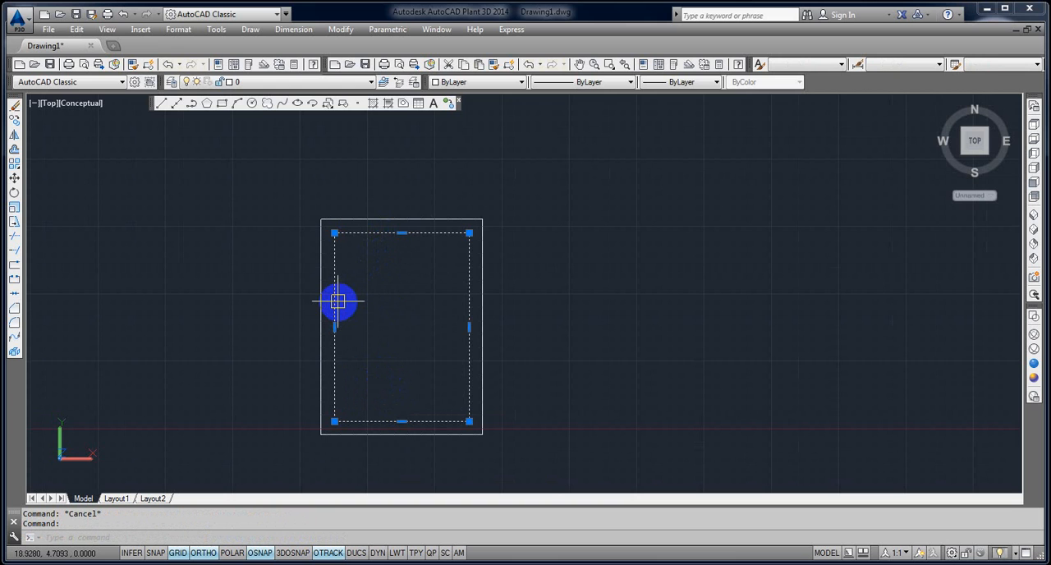
pyautogui.write('x')
pyautogui.press('Return')
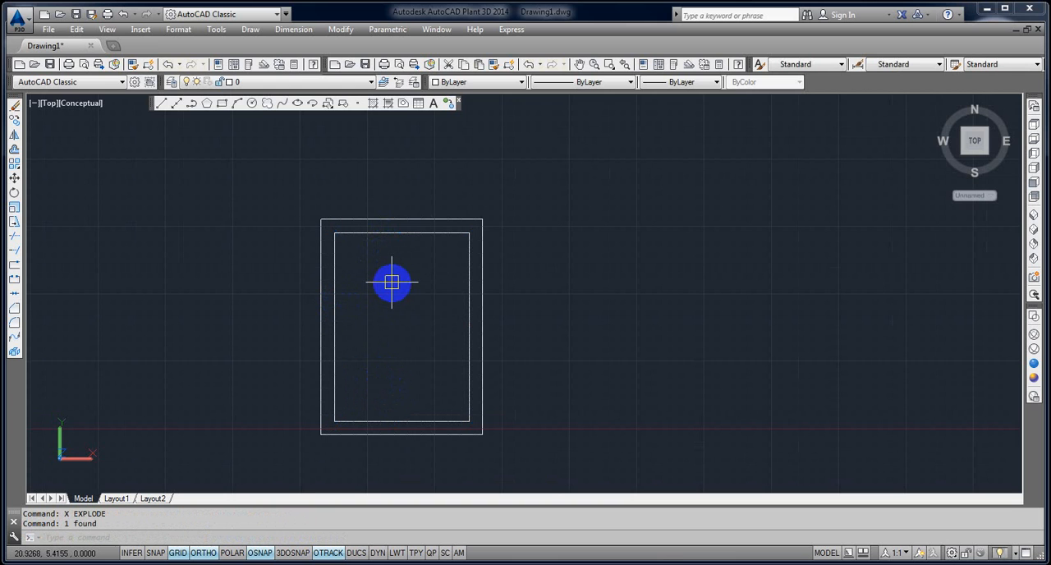
# Divide the top edge of the inner rectangle into 3 equal segments with the Divide command.
pyautogui.write('div')
pyautogui.press('Return')
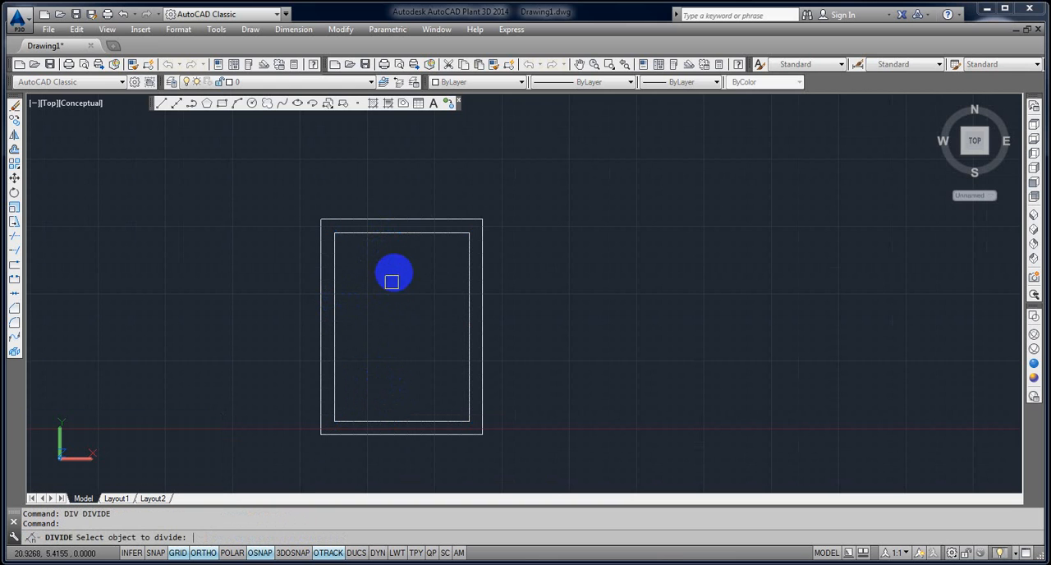
pyautogui.click(389, 235)
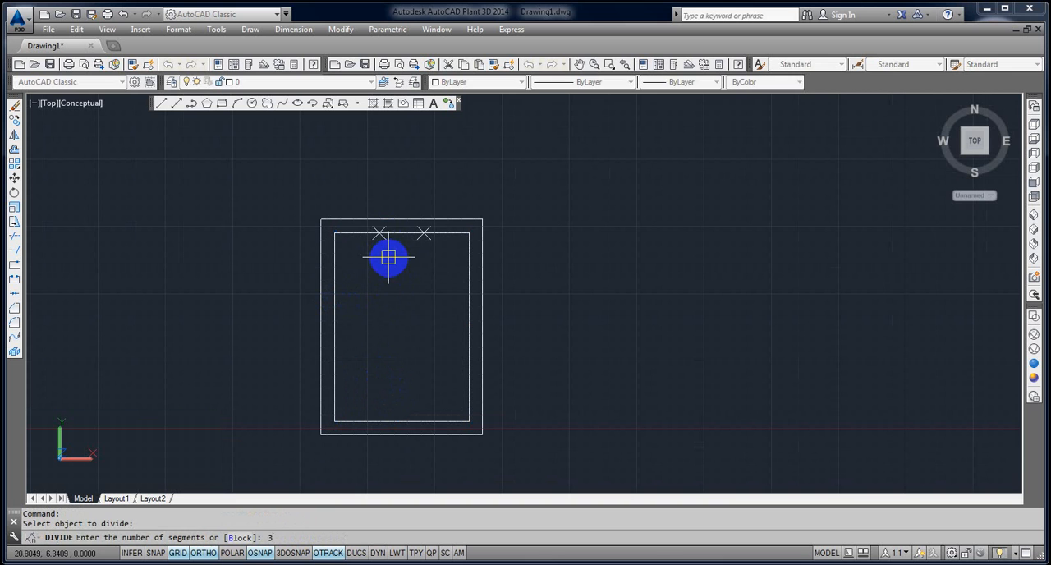
pyautogui.write('3')
pyautogui.press('Return')
# Draw a vertical line from each of the two division points down to the inner rectangle's bottom edge.
pyautogui.write('l')
pyautogui.press('Return')
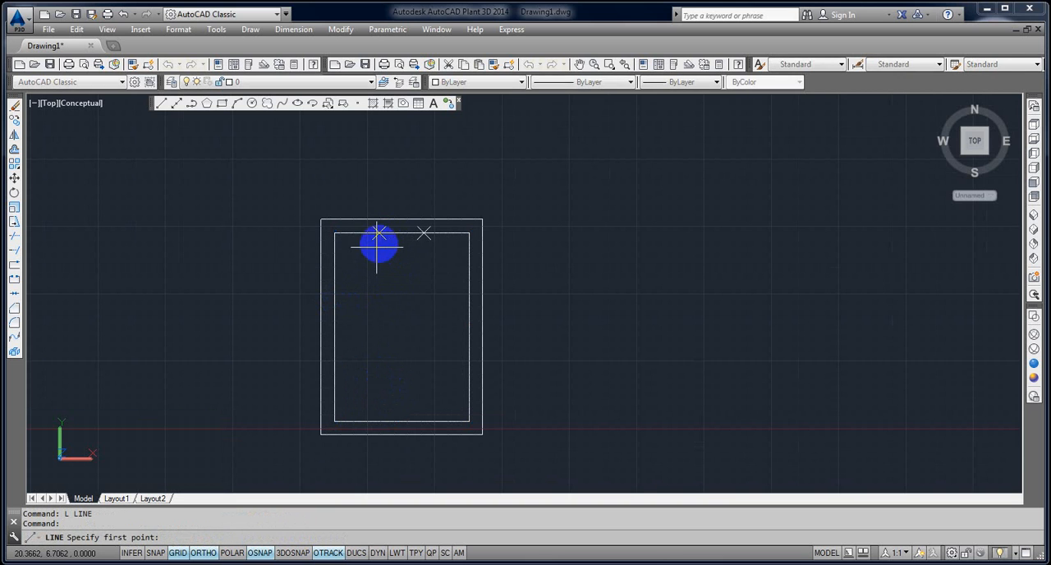
pyautogui.click(379, 234)
pyautogui.click(377, 421)
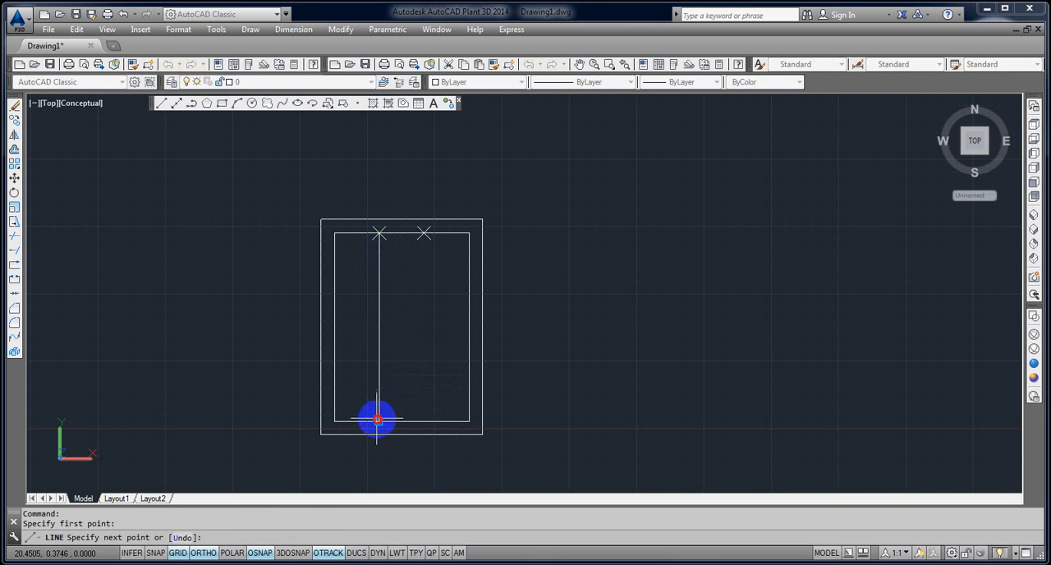
pyautogui.press('Return')
pyautogui.press('Return')
pyautogui.click(424, 234)
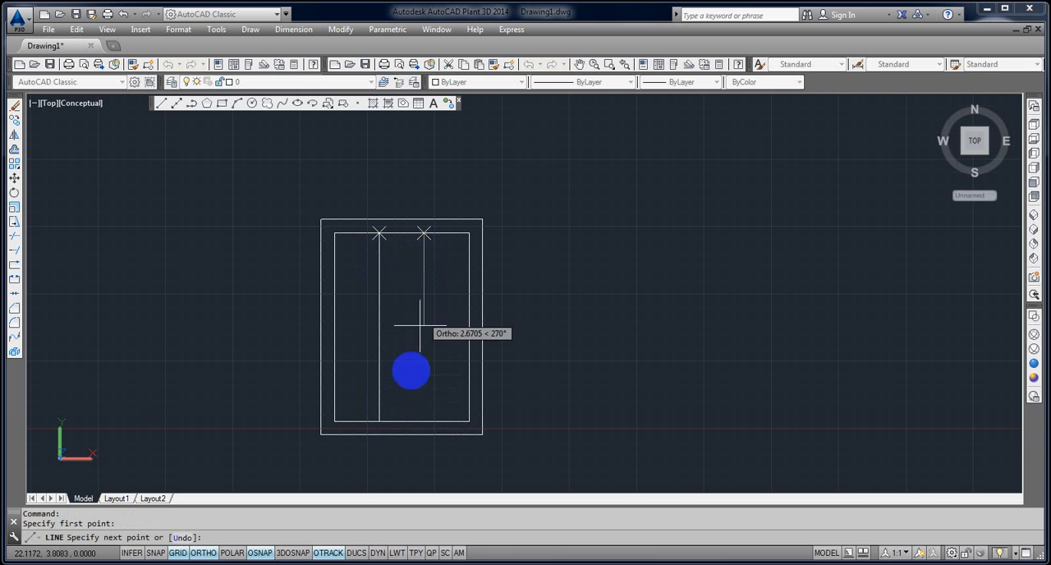
pyautogui.click(440, 383)
pyautogui.press('Return')
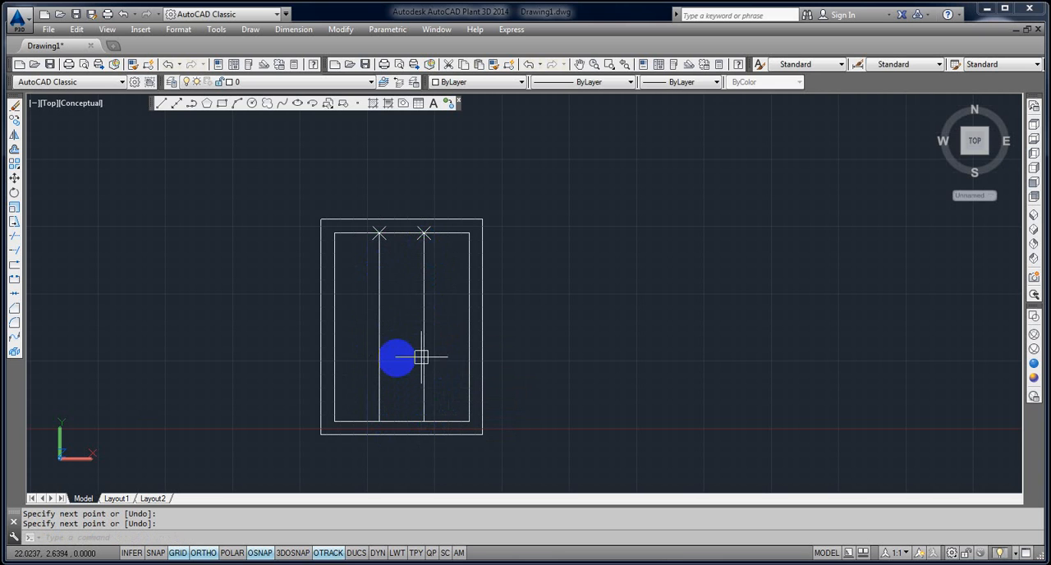
# Offset each of the two vertical division lines to both sides by the same distance to outline two bars.
pyautogui.scroll(2, 394, 356)
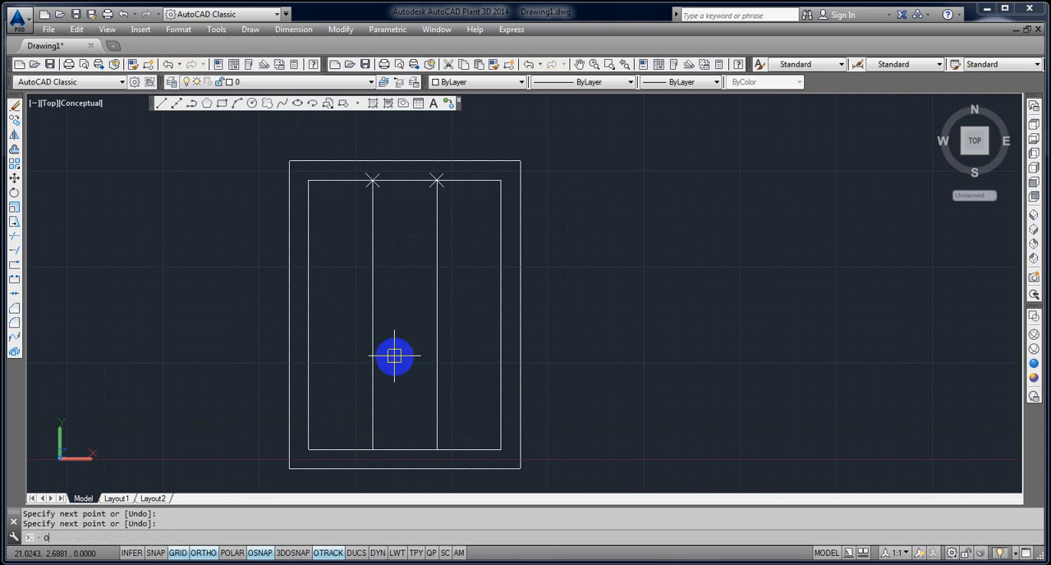
pyautogui.press('Return')
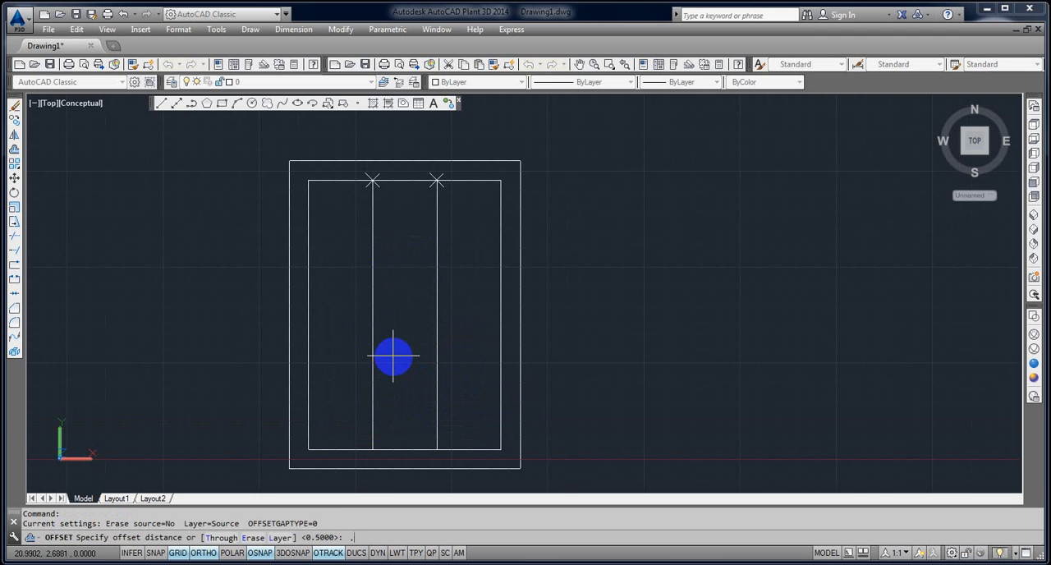
pyautogui.press('Return')
pyautogui.click(373, 359)
pyautogui.click(410, 369)
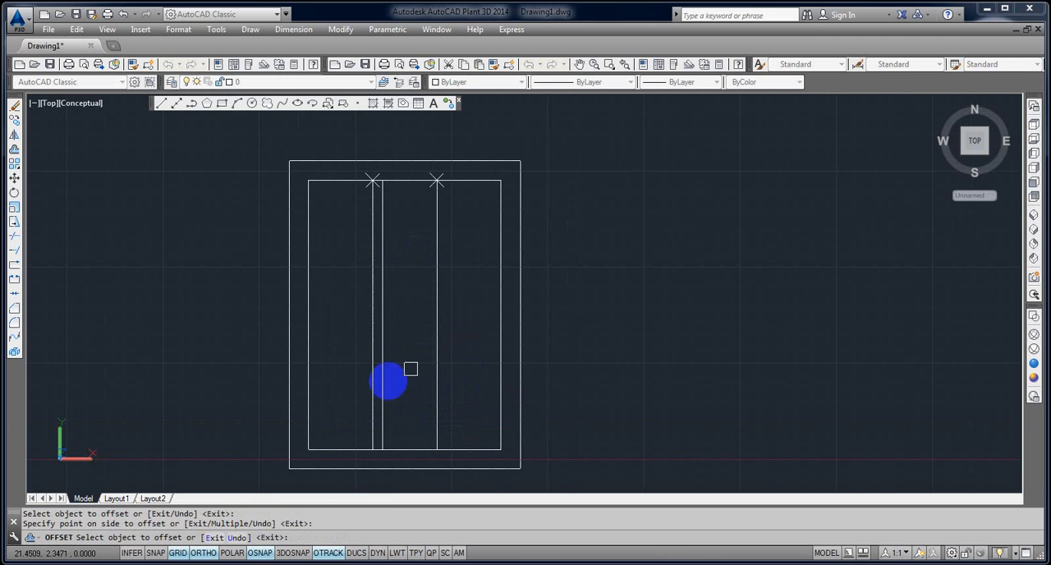
pyautogui.click(371, 380)
pyautogui.click(354, 383)
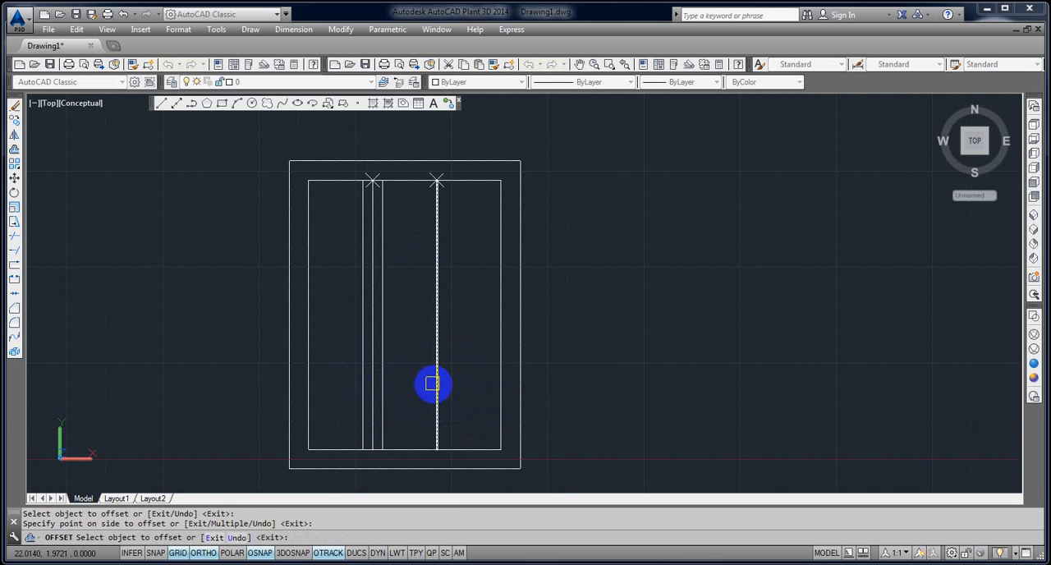
pyautogui.click(435, 384)
pyautogui.click(459, 387)
pyautogui.click(435, 391)
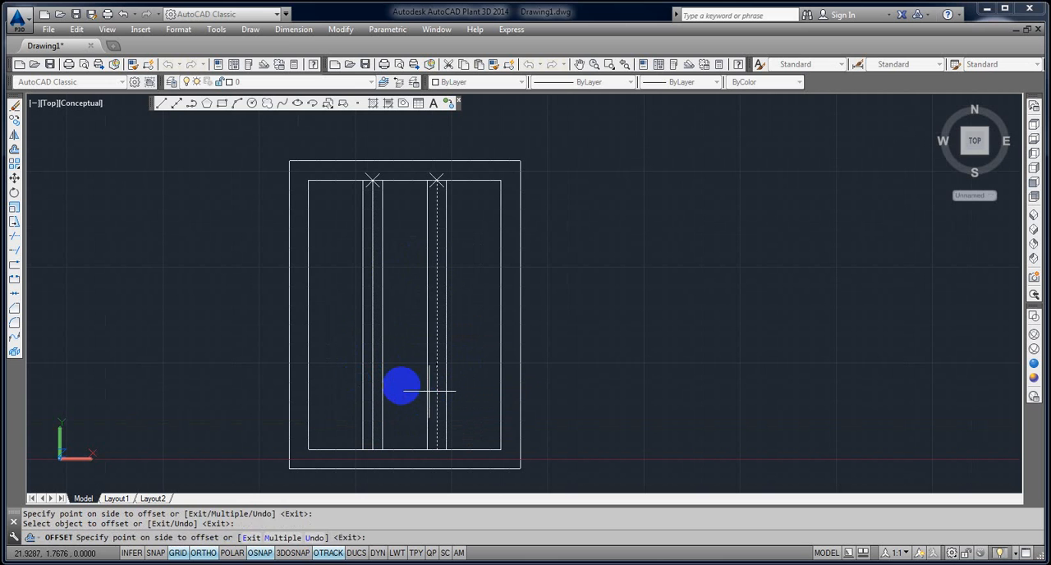
pyautogui.click(400, 386)
pyautogui.press('Return')
# Erase the two division points and the two original vertical lines in the middle of the bars.
pyautogui.click(433, 126)
pyautogui.click(418, 147)
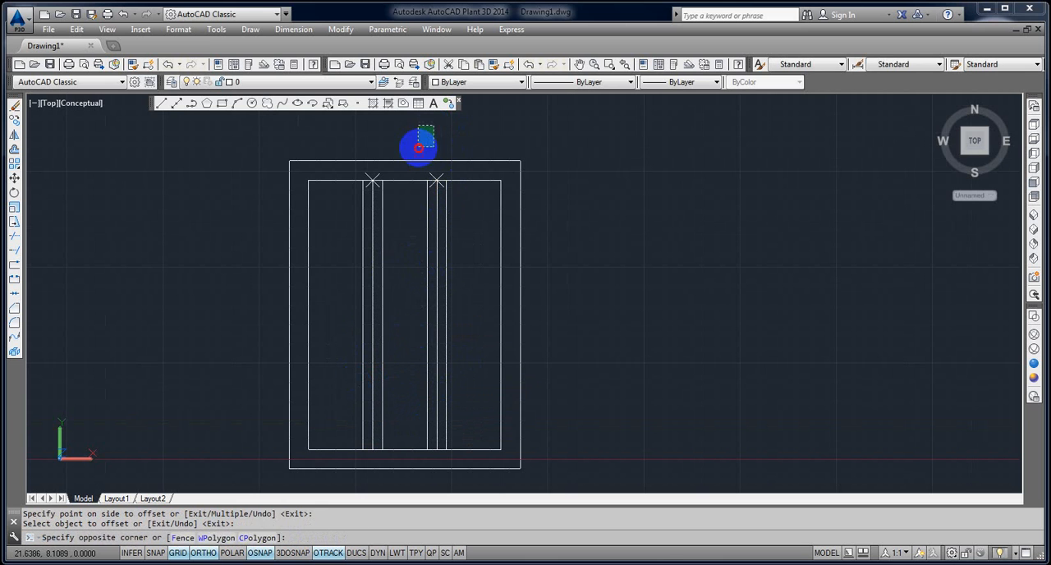
pyautogui.click(333, 136)
pyautogui.click(482, 218)
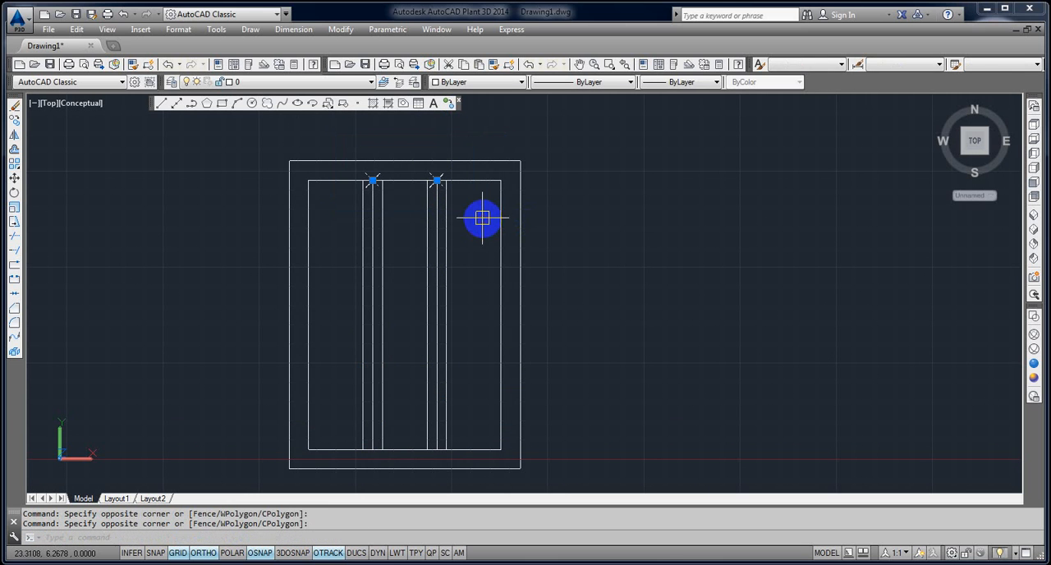
pyautogui.press('Delete')
pyautogui.click(374, 272)
pyautogui.press('Delete')
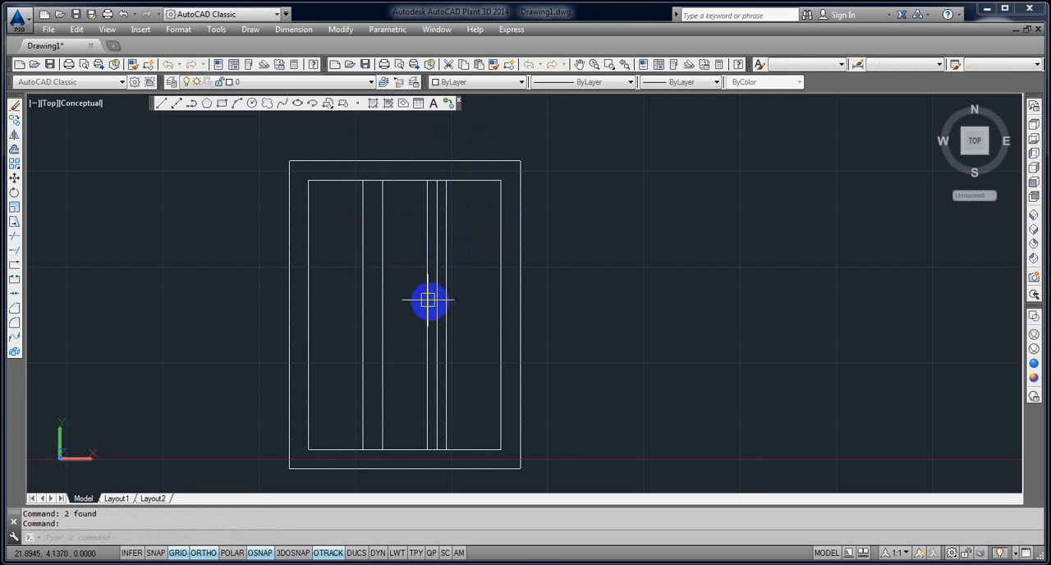
pyautogui.click(438, 303)
pyautogui.press('Delete')
# Measure with DIST the width of the left opening, from the inner frame's top-left corner to the first bar.
pyautogui.moveTo(445, 332); pyautogui.dragTo(463, 303, button='middle')
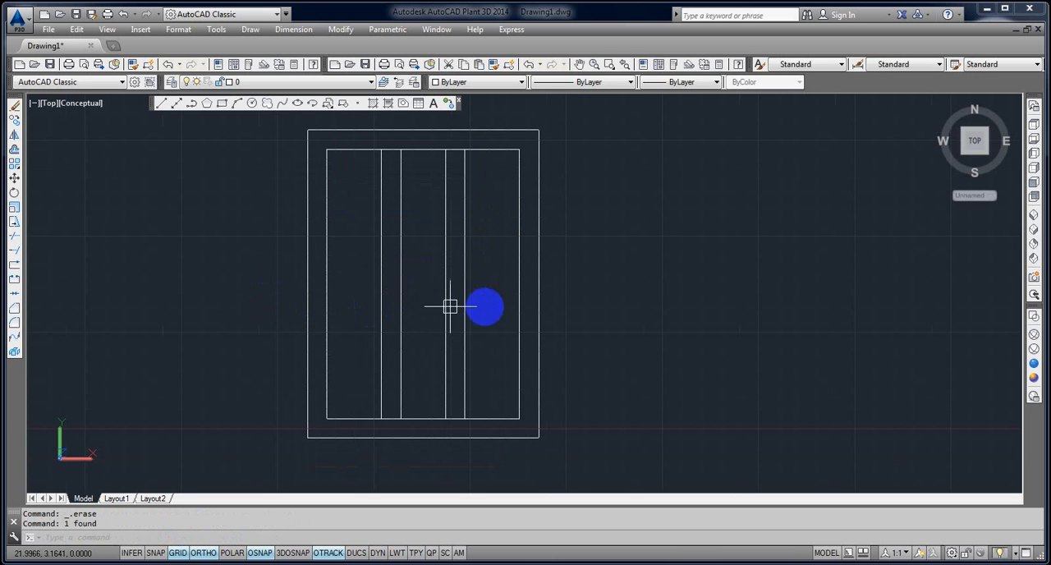
pyautogui.scroll(2, 436, 307)
pyautogui.moveTo(435, 304)
pyautogui.mouseDown(button='middle')
pyautogui.moveTo(449, 382)
pyautogui.moveTo(422, 340)
pyautogui.mouseUp(button='middle')
pyautogui.scroll(2, 401, 306)
pyautogui.write('D')
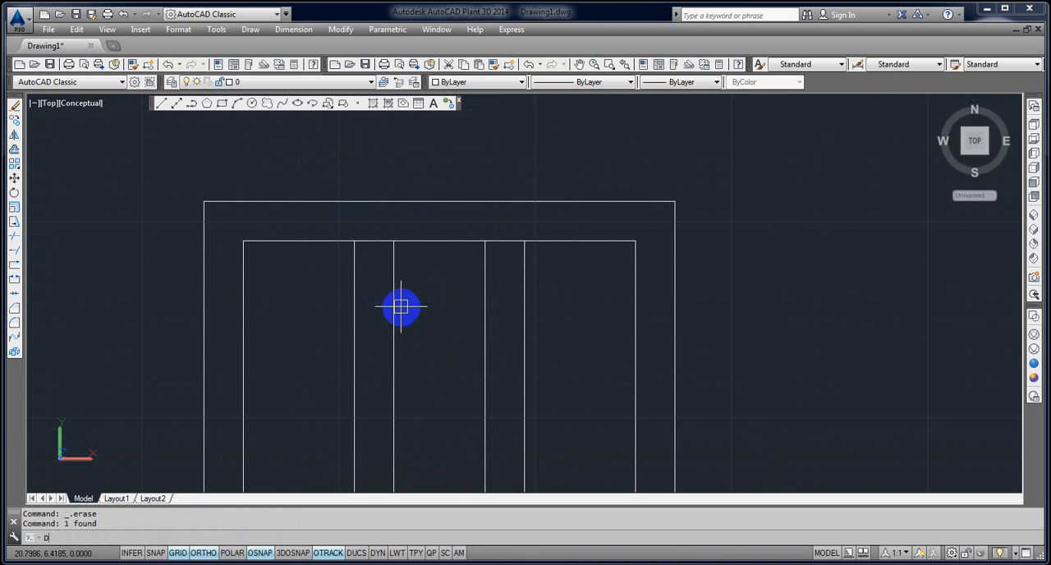
pyautogui.write('IST')
pyautogui.press('Return')
pyautogui.click(244, 243)
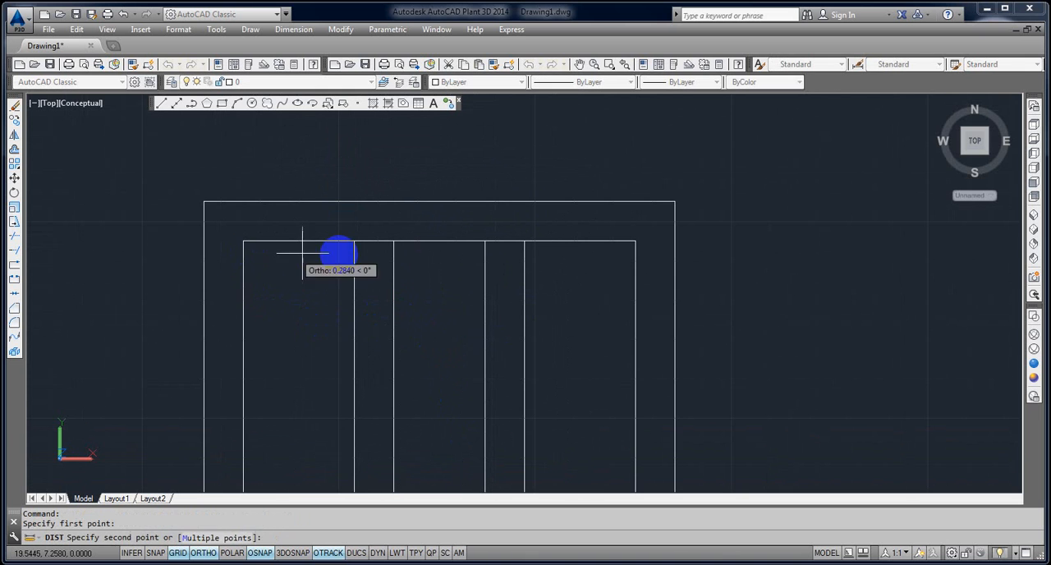
pyautogui.click(348, 243)
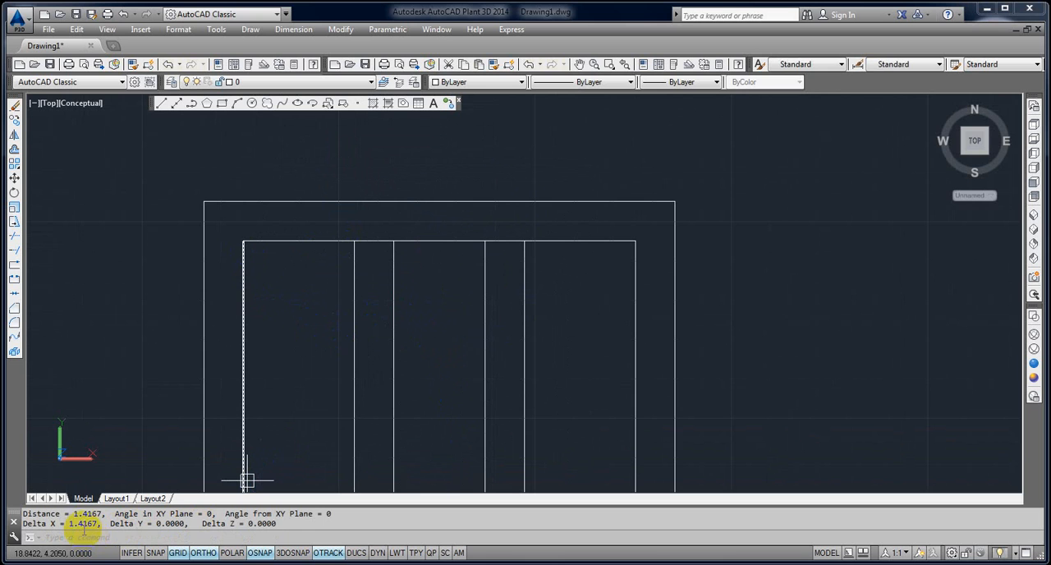
# Measure the width of the middle opening between the two vertical bars along the inner top edge.
pyautogui.press('Return')
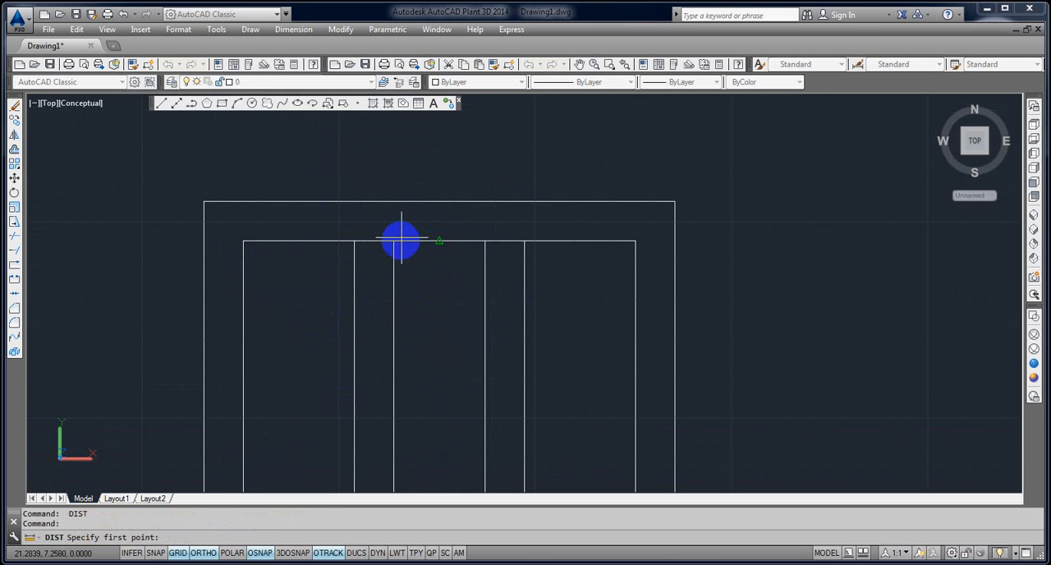
pyautogui.click(397, 242)
pyautogui.click(484, 244)
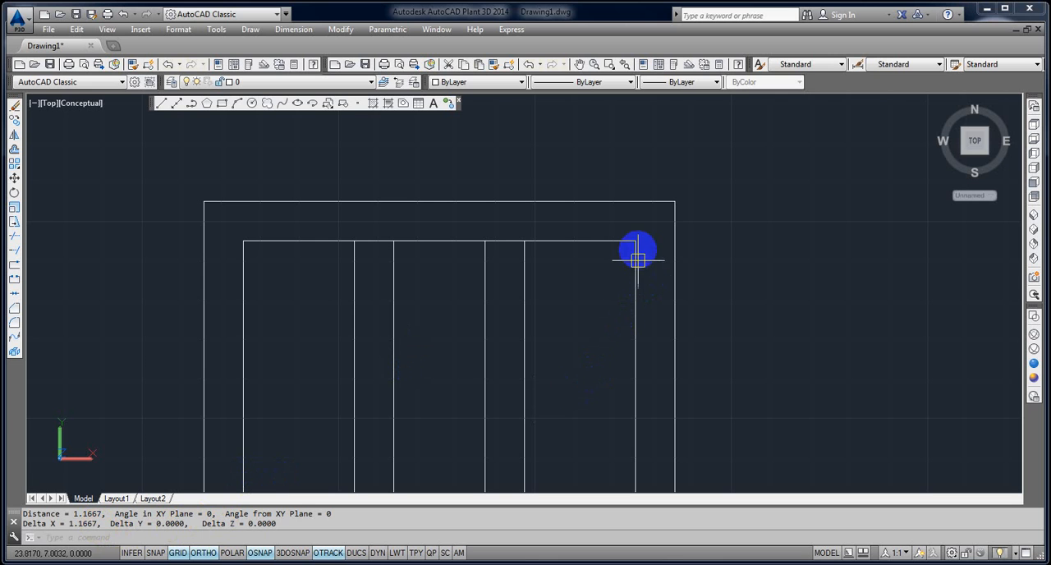
# Measure the frame's thickness from the inner top-right corner horizontally to the outer right edge.
pyautogui.press('Return')
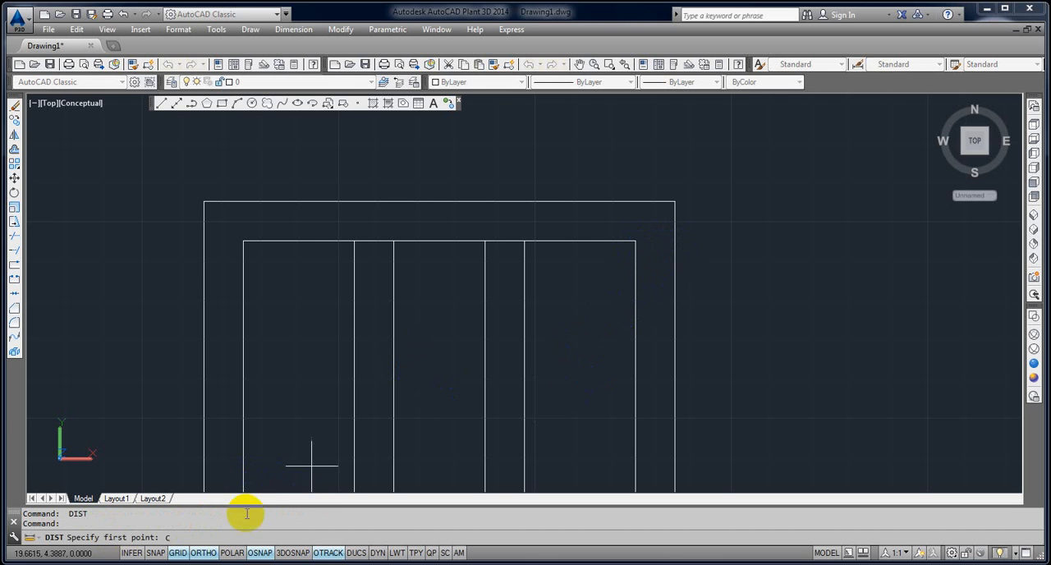
pyautogui.click(634, 241)
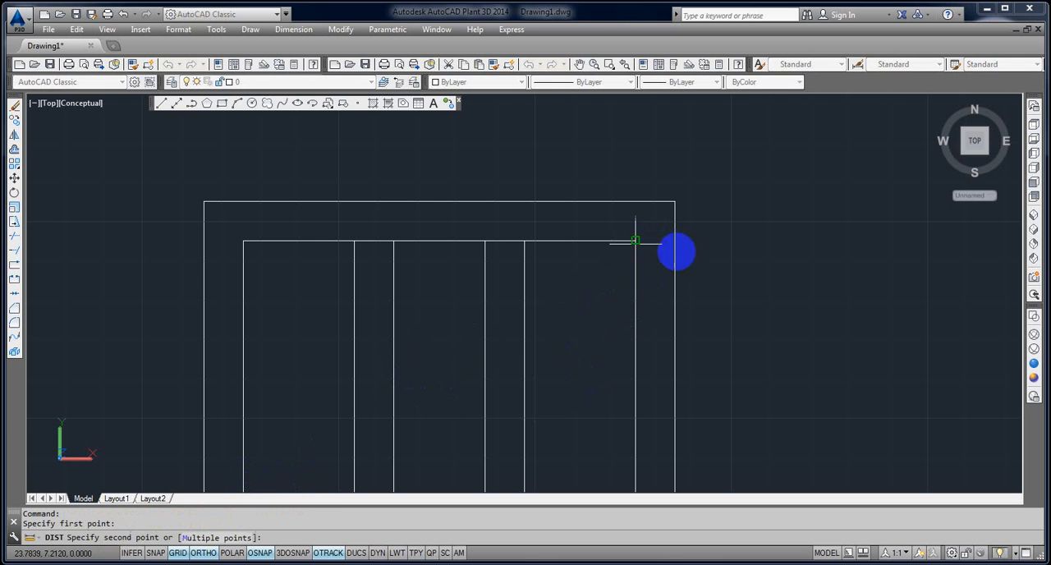
pyautogui.click(674, 242)
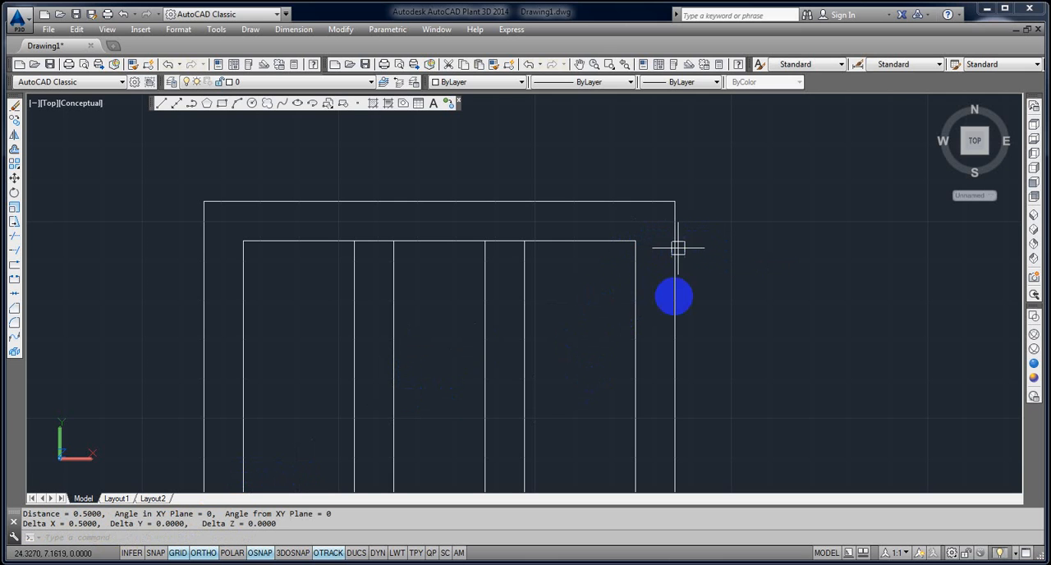
# Measure the width of the right opening, from the second bar to the inner frame's right edge.
pyautogui.press('Return')
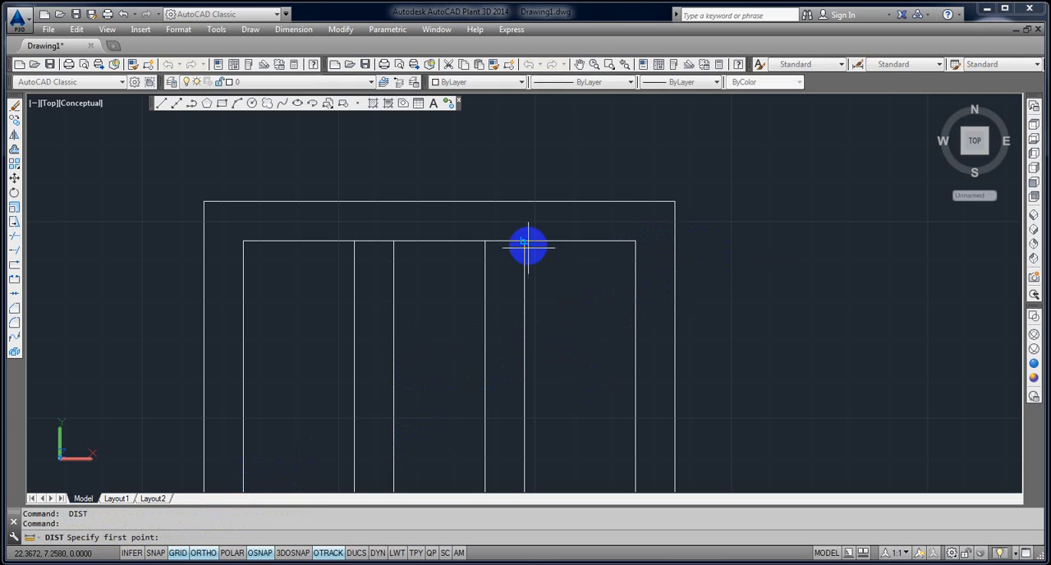
pyautogui.click(527, 243)
pyautogui.click(615, 245)
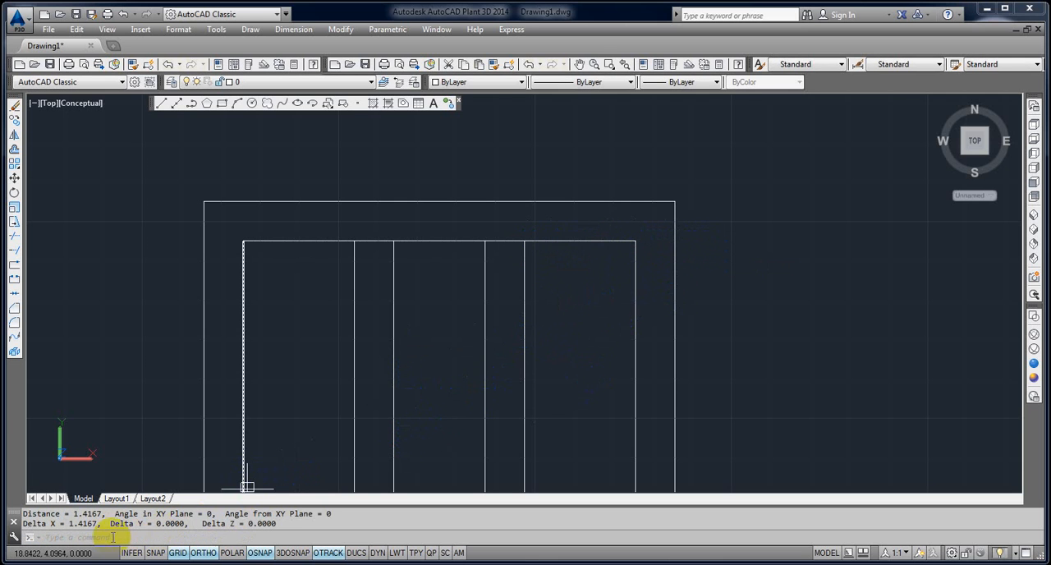
# Erase the four vertical bar lines inside the inner frame.
pyautogui.scroll(-2, 426, 353)
pyautogui.moveTo(427, 355); pyautogui.dragTo(529, 213, button='middle')
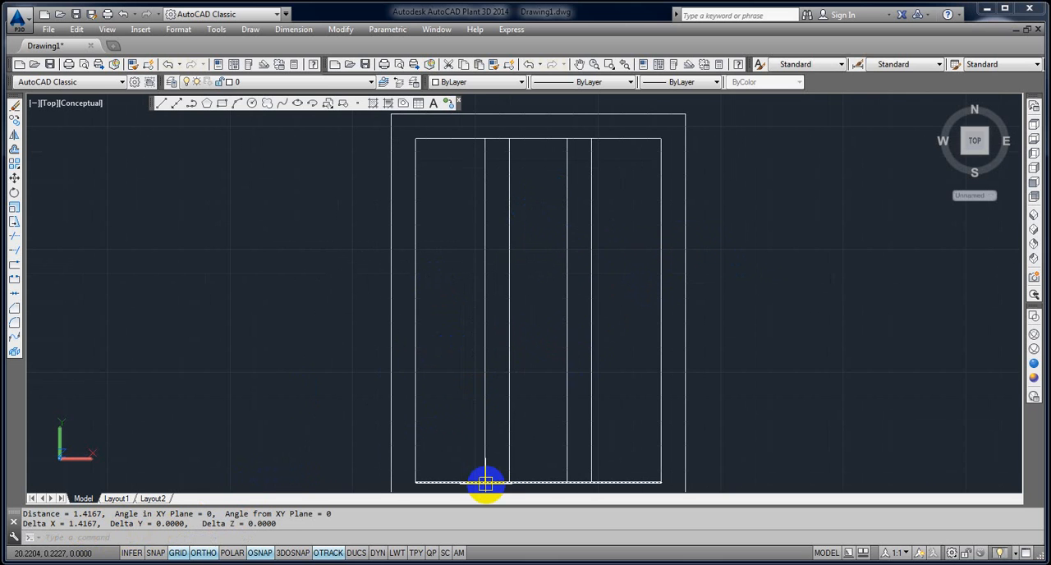
pyautogui.write('e')
pyautogui.press('Return')
pyautogui.click(608, 420)
pyautogui.click(455, 366)
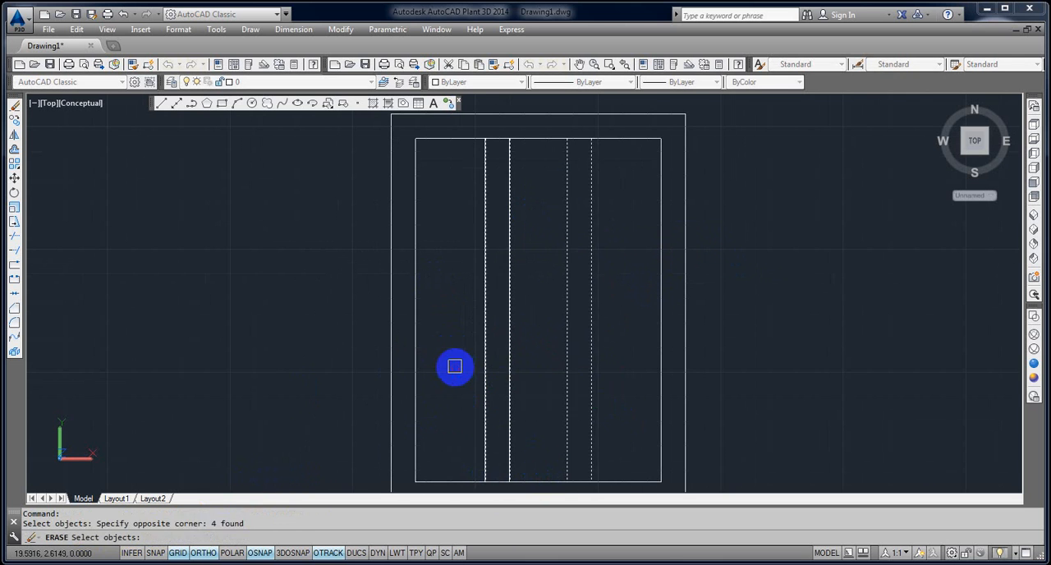
pyautogui.press('Return')
# Draw a horizontal line between the midpoints of the inner frame's left and right edges.
pyautogui.write('l')
pyautogui.press('Return')
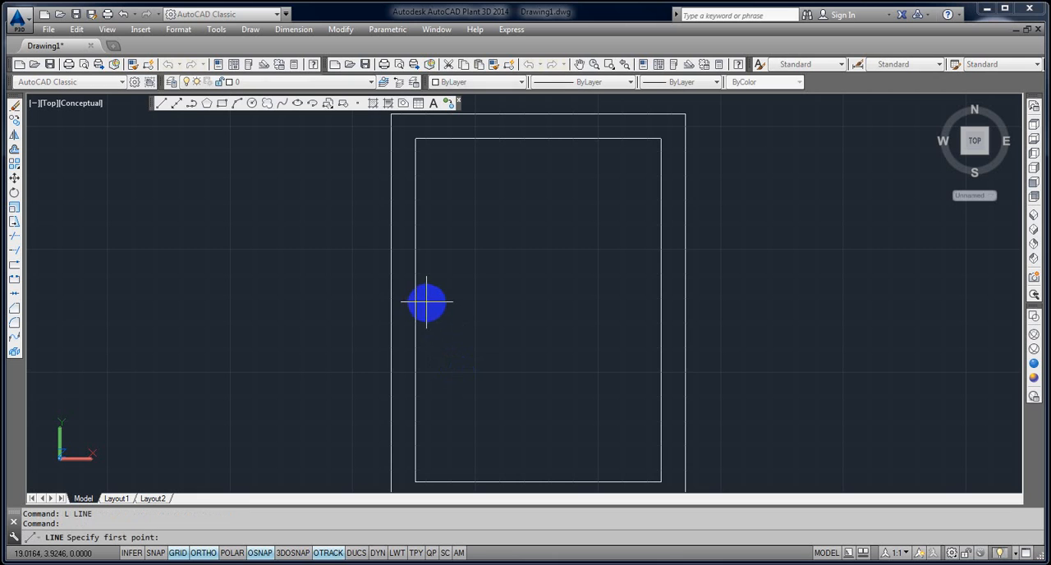
pyautogui.click(417, 309)
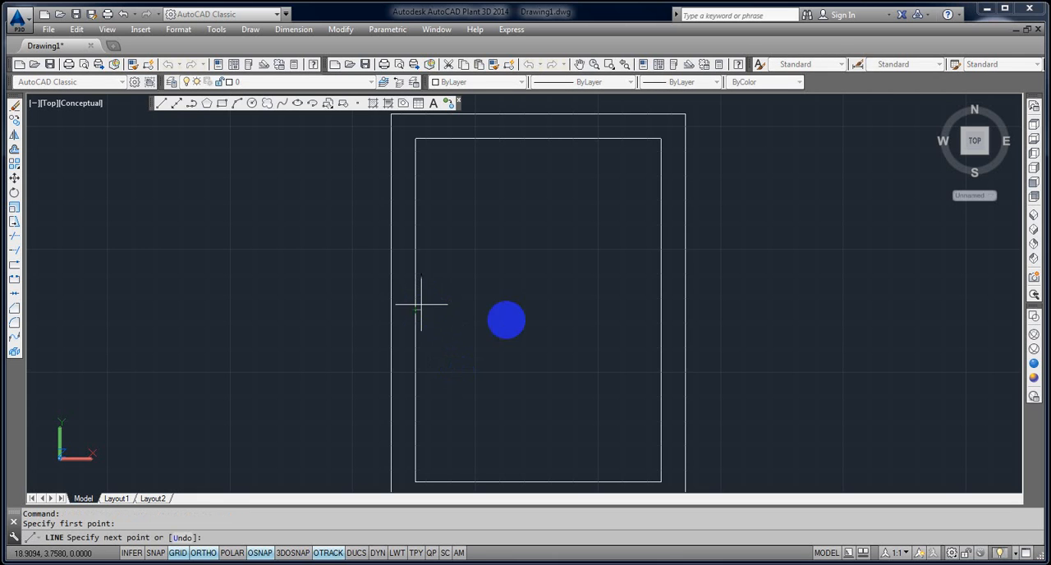
pyautogui.click(660, 322)
pyautogui.press('Escape')
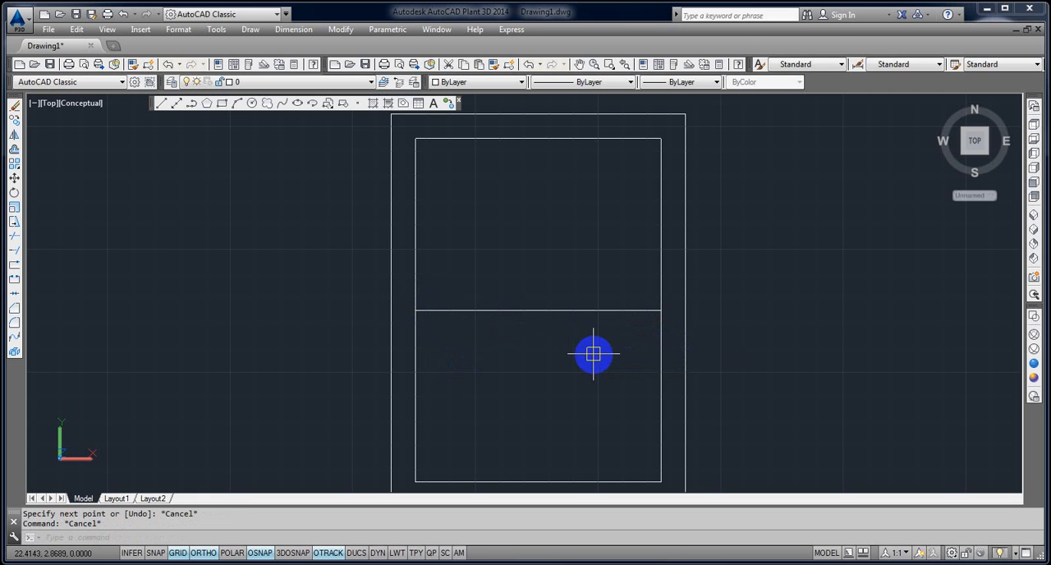
# Stretch the left end of the horizontal midline .25 outward beyond the inner frame's left edge.
pyautogui.write('s')
pyautogui.press('Return')
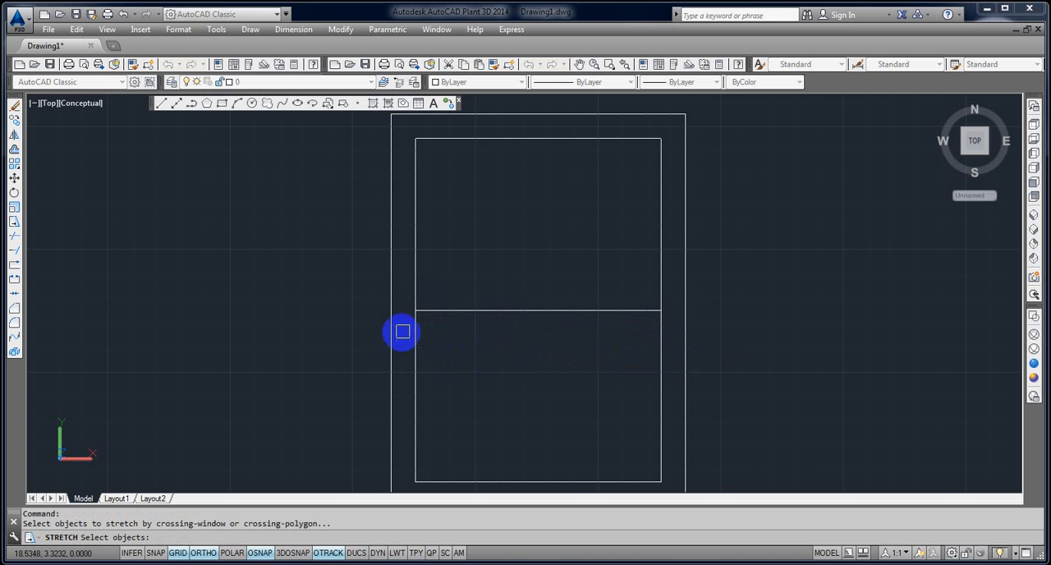
pyautogui.click(437, 335)
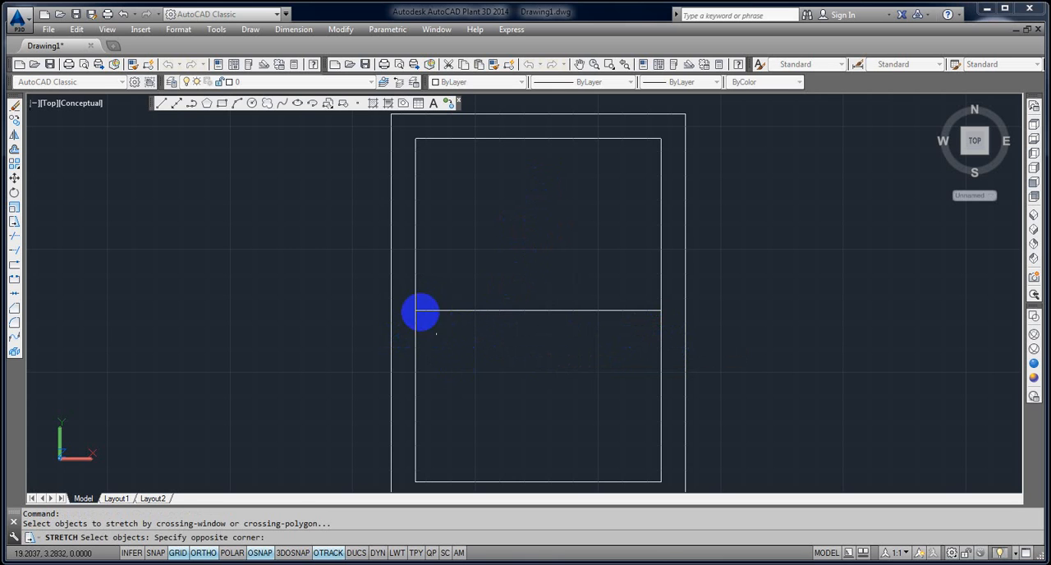
pyautogui.click(411, 299)
pyautogui.press('Return')
pyautogui.click(522, 356)
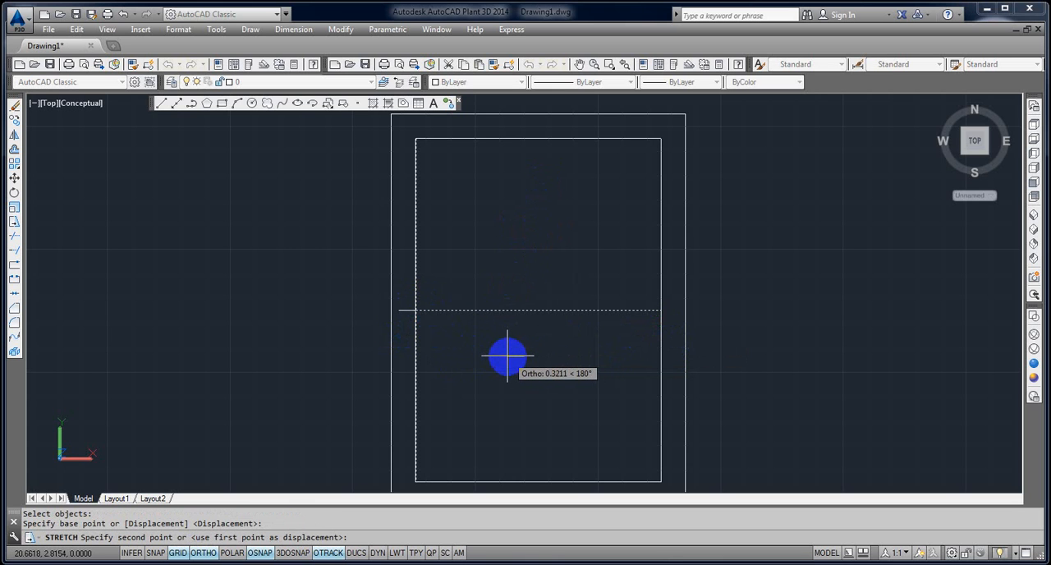
pyautogui.write('.25')
pyautogui.press('Return')
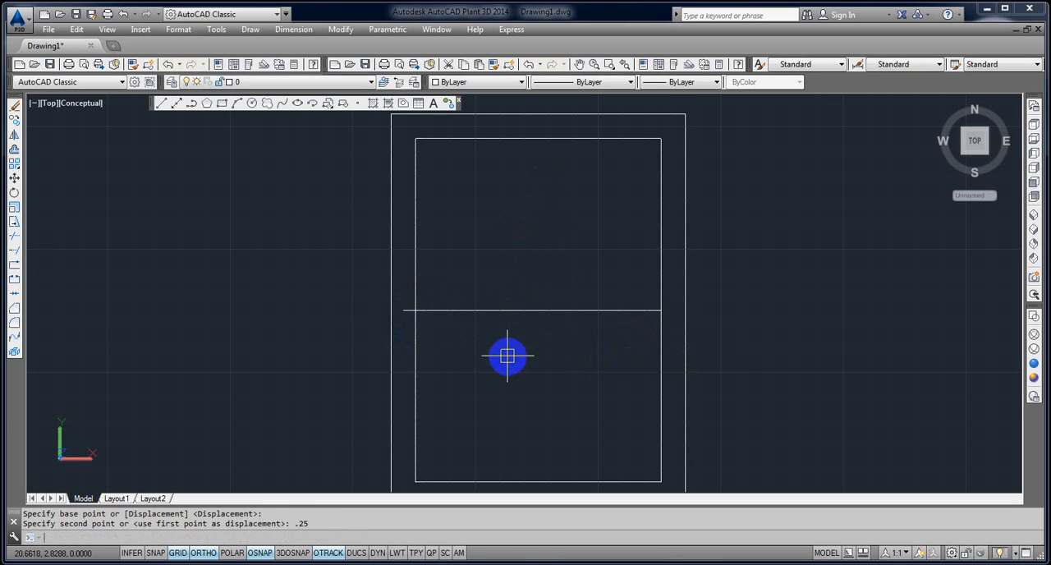
# Stretch the right end of the horizontal midline .25 outward beyond the inner frame's right edge.
pyautogui.scroll(2, 669, 331)
pyautogui.press('Return')
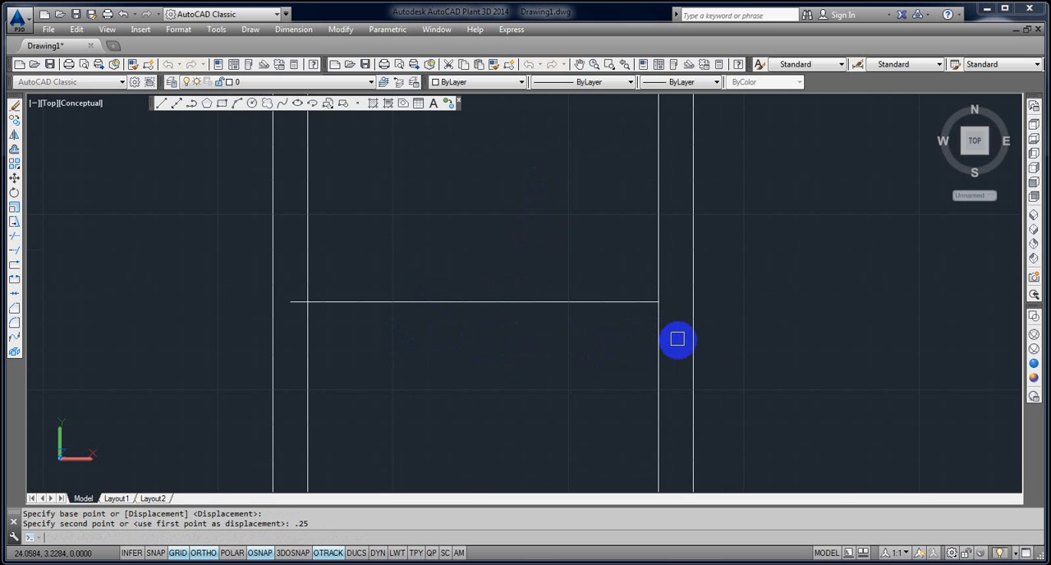
pyautogui.click(677, 338)
pyautogui.click(642, 295)
pyautogui.press('Return')
pyautogui.click(726, 335)
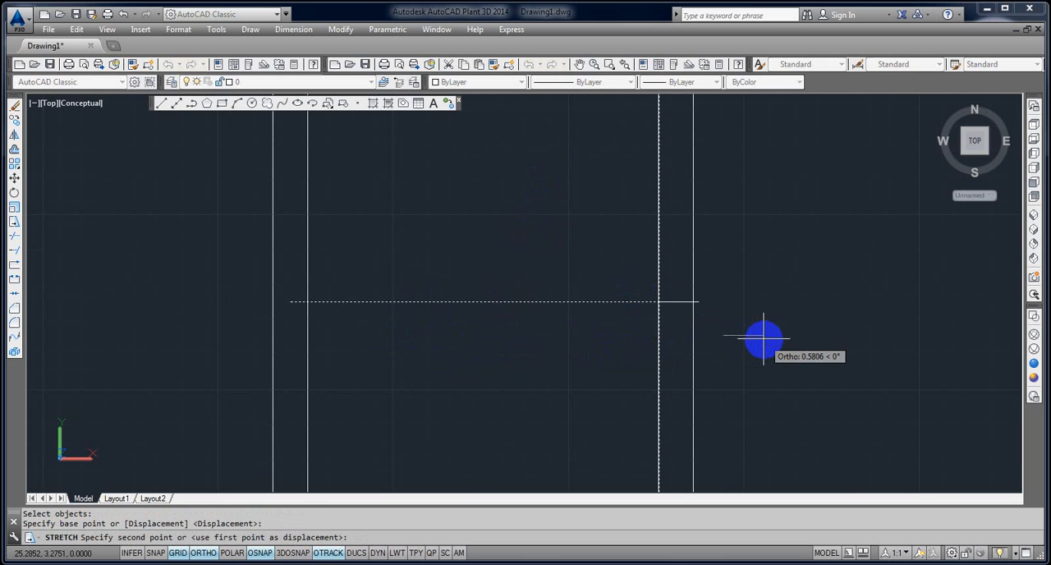
pyautogui.write('.25')
pyautogui.press('Return')
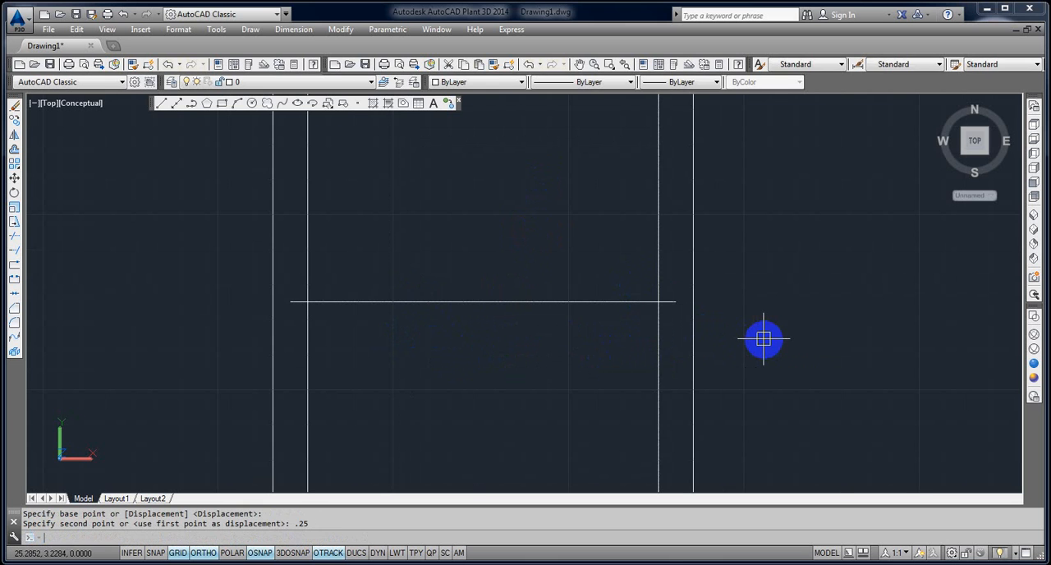
# Divide the extended horizontal midline into 3 equal segments.
pyautogui.write('DIV')
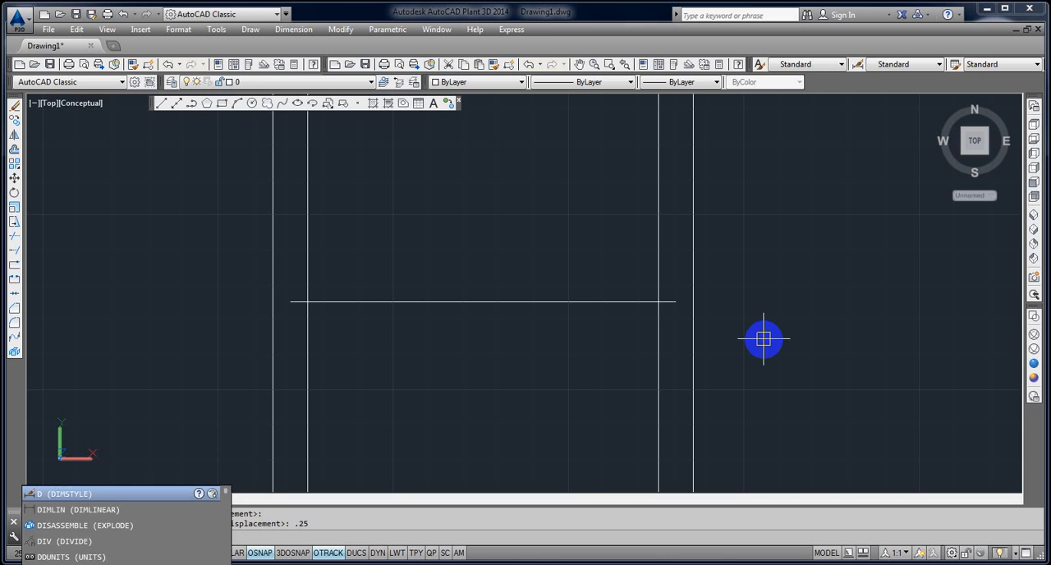
pyautogui.press('Return')
pyautogui.click(534, 302)
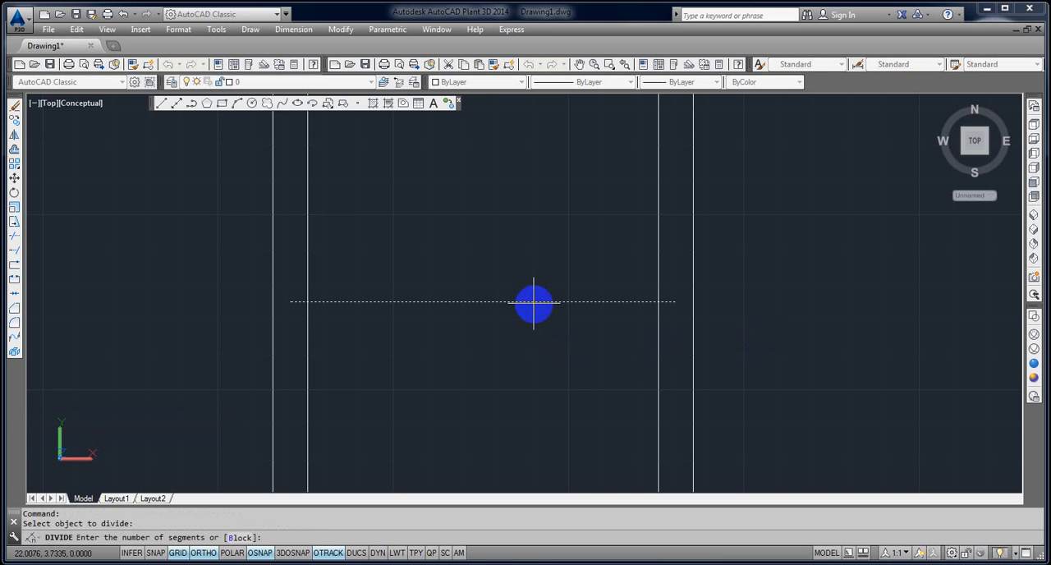
pyautogui.write('3')
pyautogui.press('Return')
# Draw a vertical line from the left division point up to the inner frame's top edge.
pyautogui.scroll(-4, 559, 390)
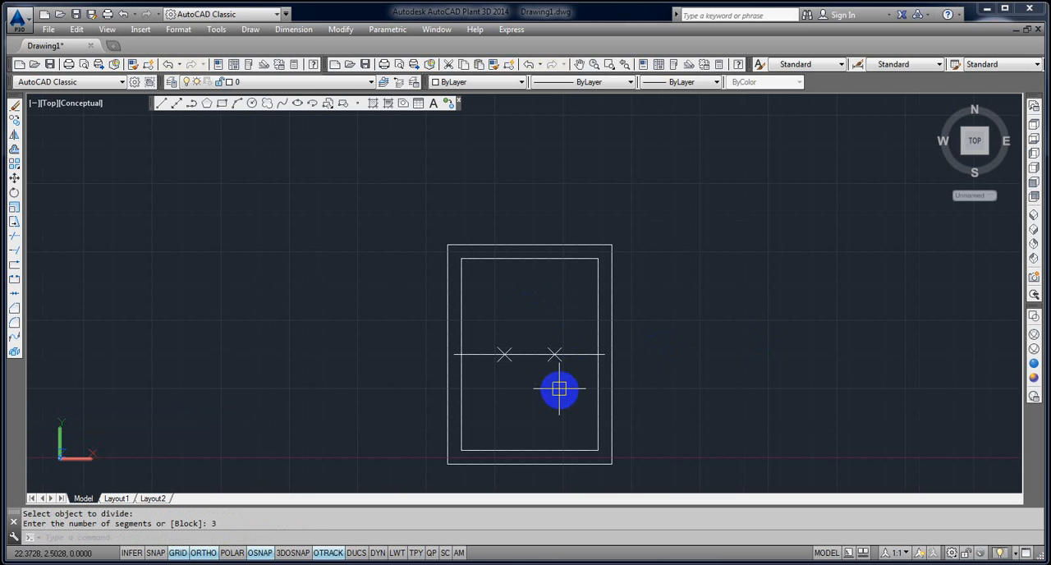
pyautogui.scroll(2, 559, 389)
pyautogui.write('L')
pyautogui.press('Return')
pyautogui.click(481, 339)
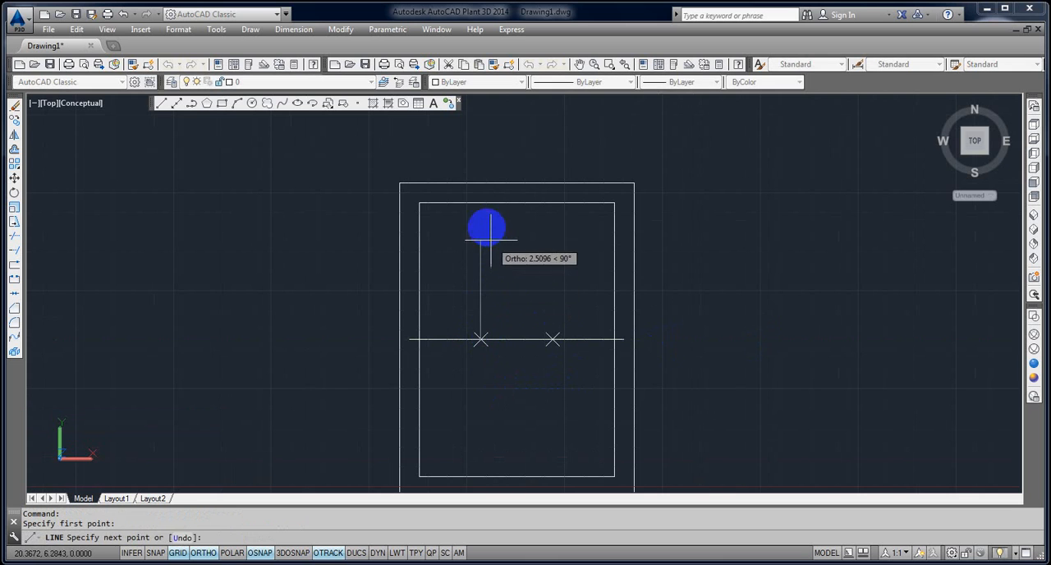
pyautogui.click(481, 203)
pyautogui.press('Escape')
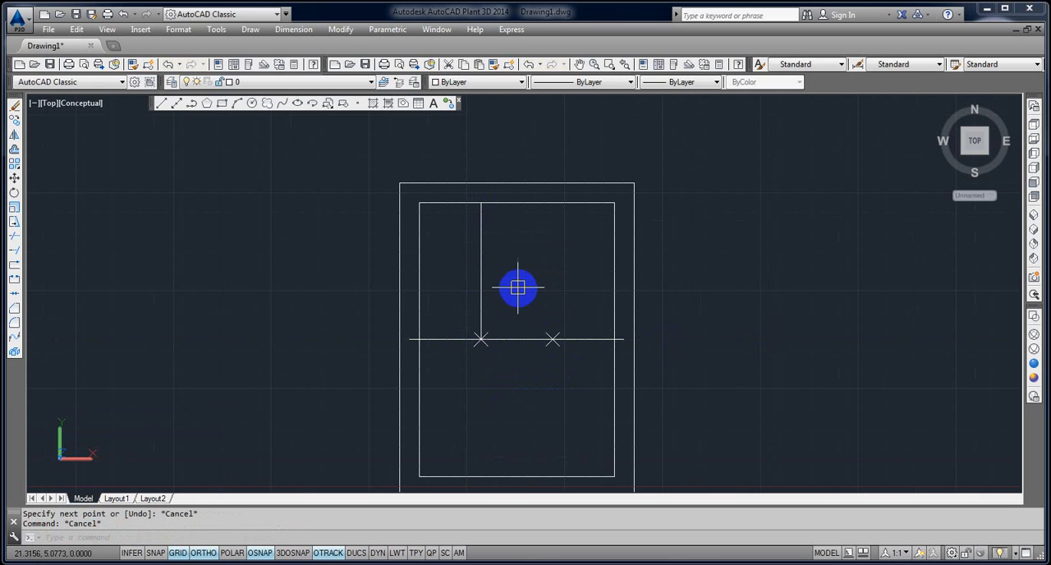
# Offset the vertical line at the left division point by .25 to both sides.
pyautogui.write('o')
pyautogui.press('Return')
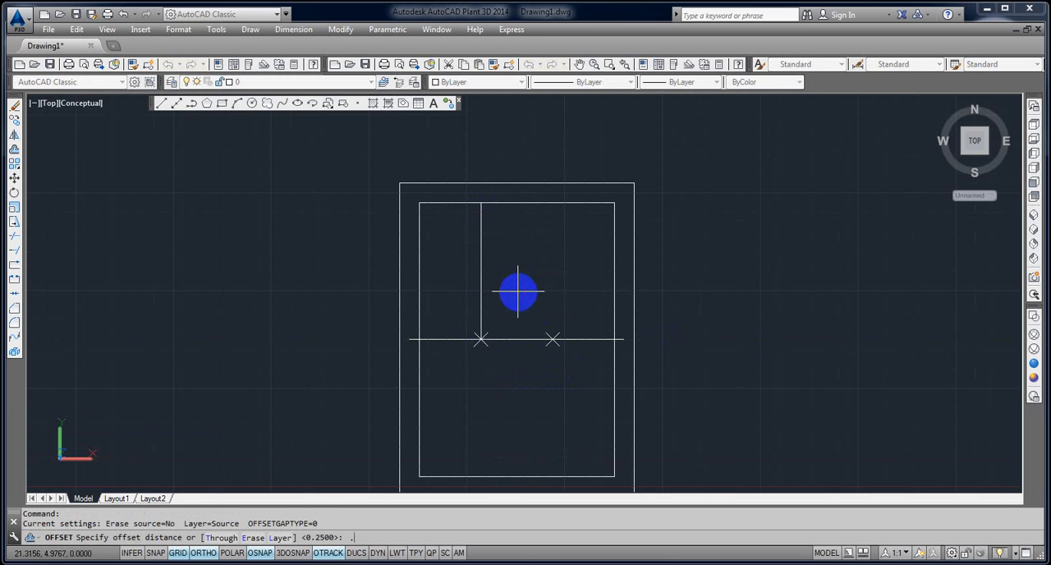
pyautogui.press('Return')
pyautogui.scroll(2, 518, 296)
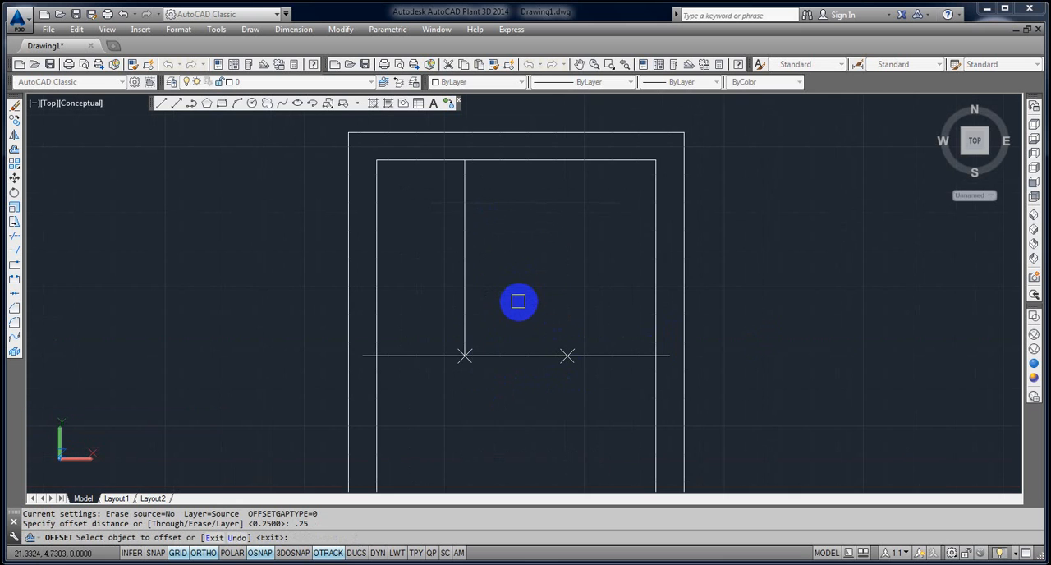
pyautogui.click(465, 330)
pyautogui.click(528, 328)
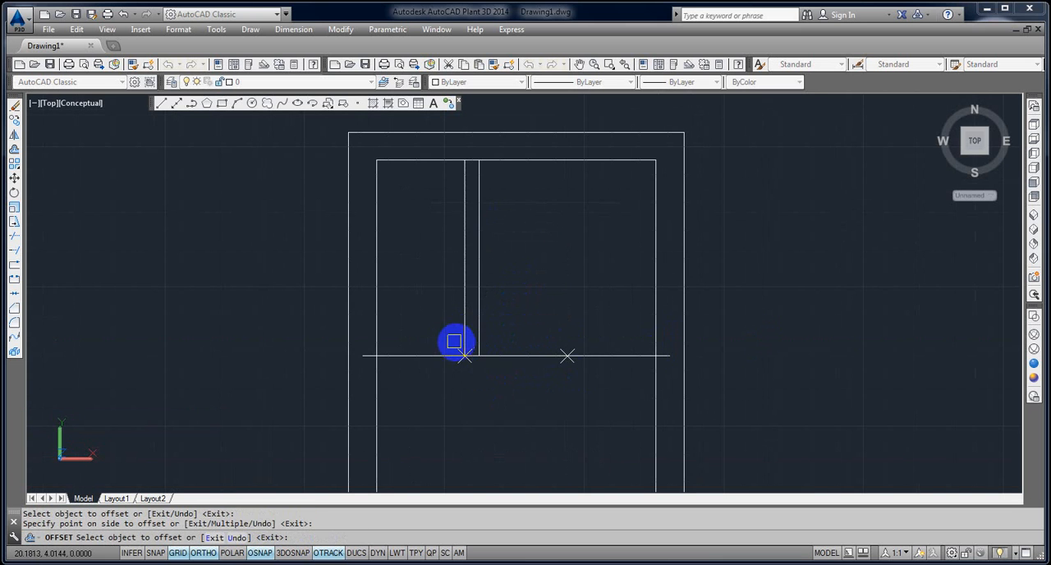
pyautogui.click(416, 334)
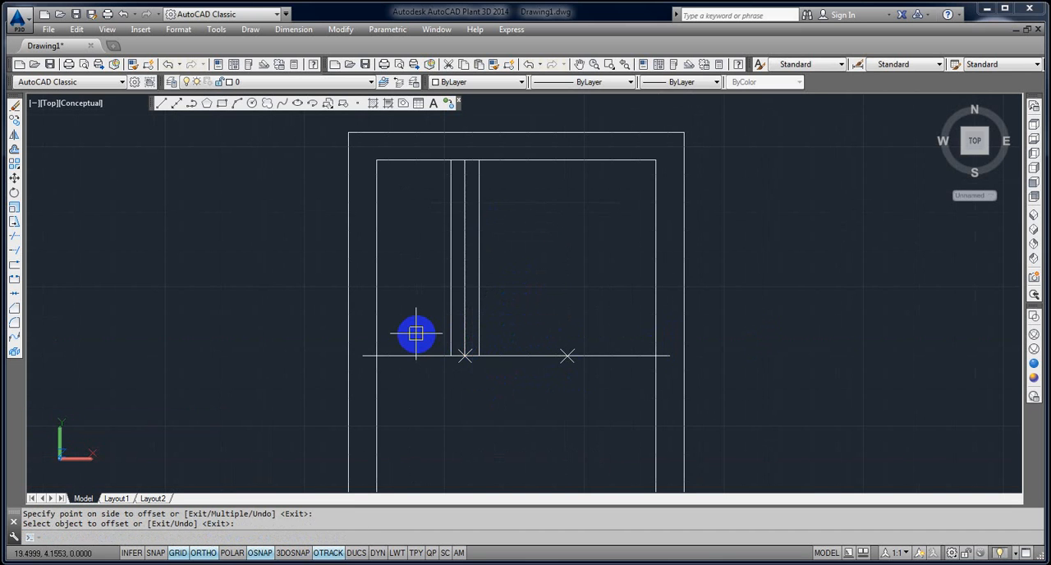
pyautogui.scroll(-2, 416, 334)
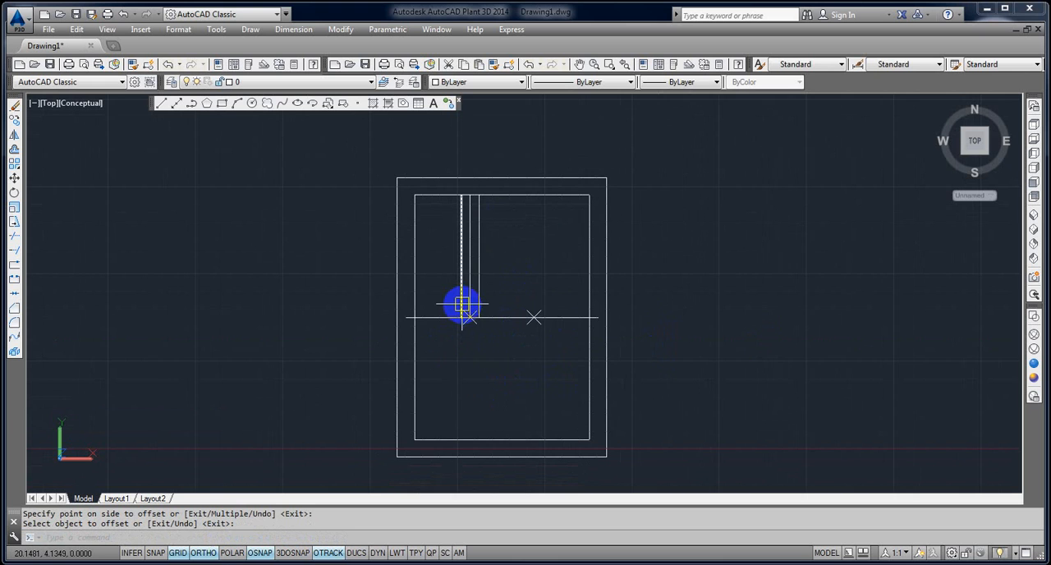
pyautogui.click(447, 296)
pyautogui.click(499, 338)
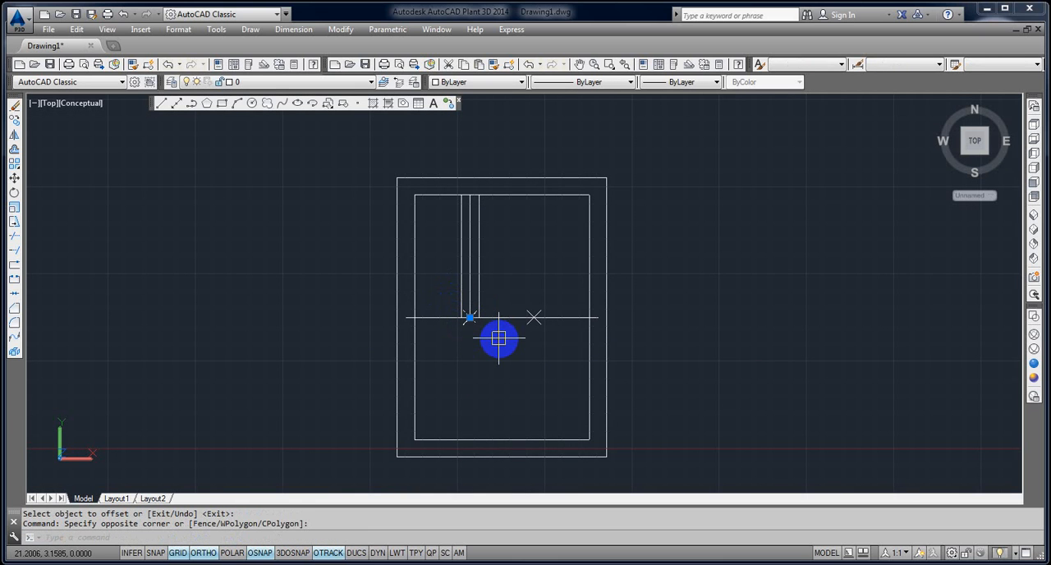
pyautogui.press('Escape')
pyautogui.press('Escape')
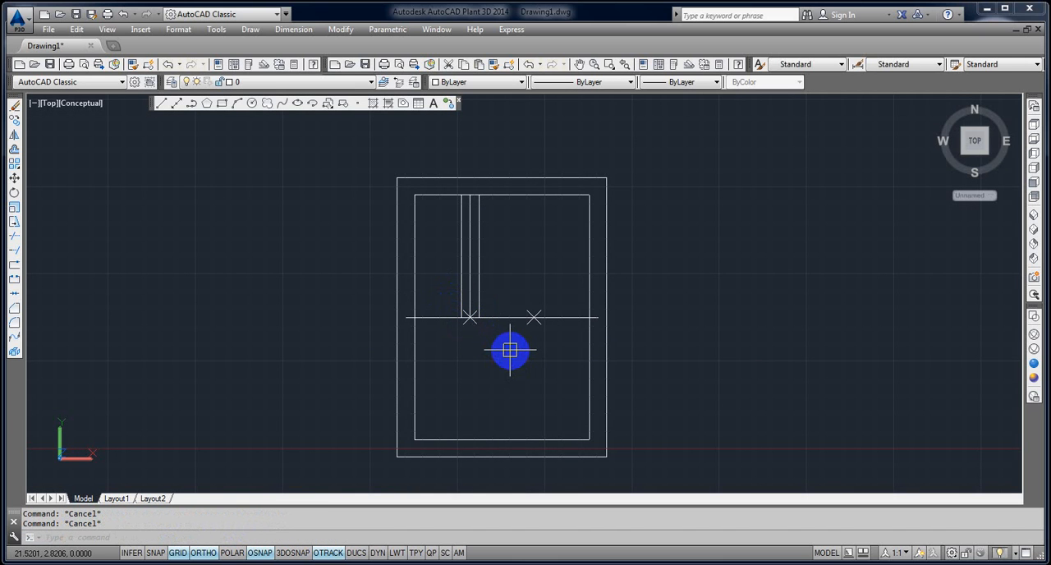
# Extend the two offset lines down to the inner frame's bottom edge.
pyautogui.write('Ex')
pyautogui.press('Return')
pyautogui.click(480, 306)
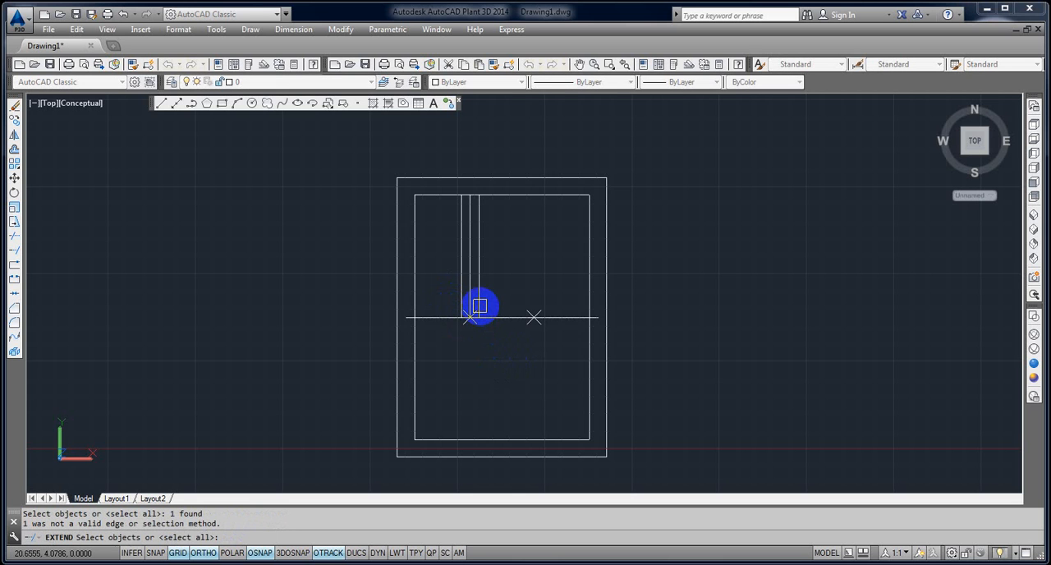
pyautogui.click(482, 300)
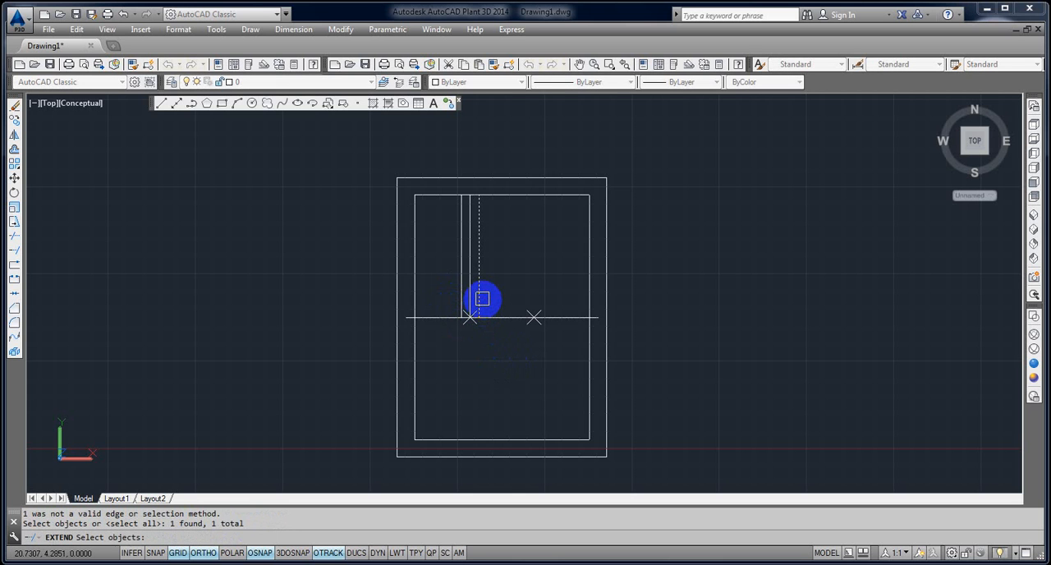
pyautogui.press('Return')
pyautogui.click(473, 298)
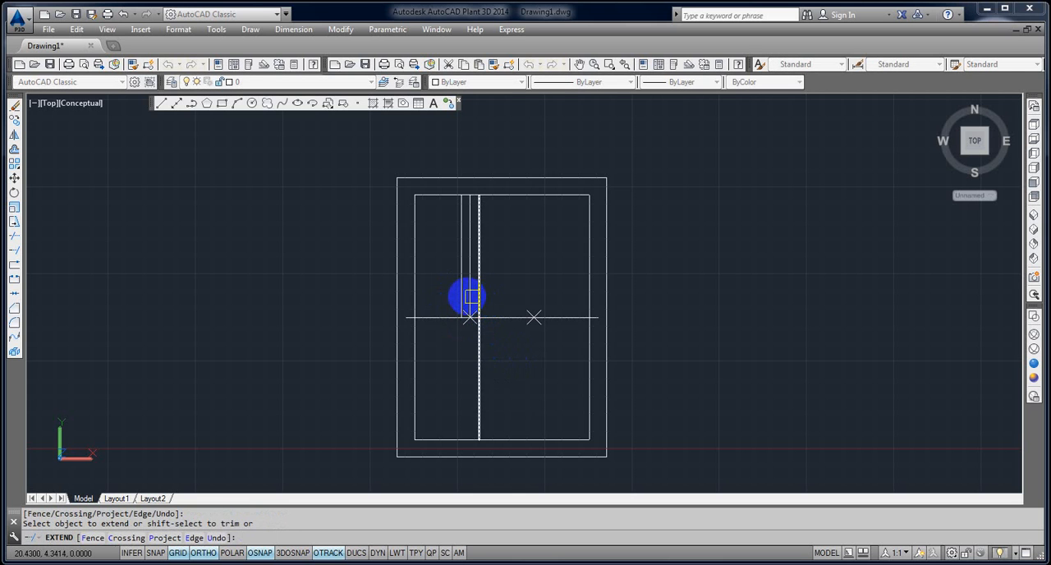
pyautogui.press('Escape')
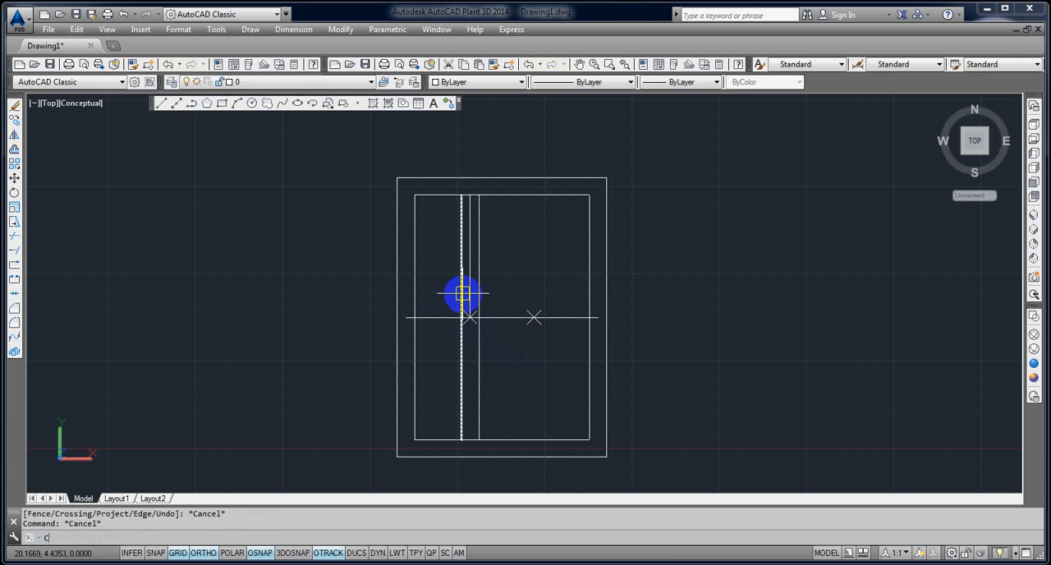
# Copy the first bar's two lines from the left division point to the right division point.
pyautogui.press('Return')
pyautogui.scroll(2, 472, 317)
pyautogui.click(508, 378)
pyautogui.click(452, 374)
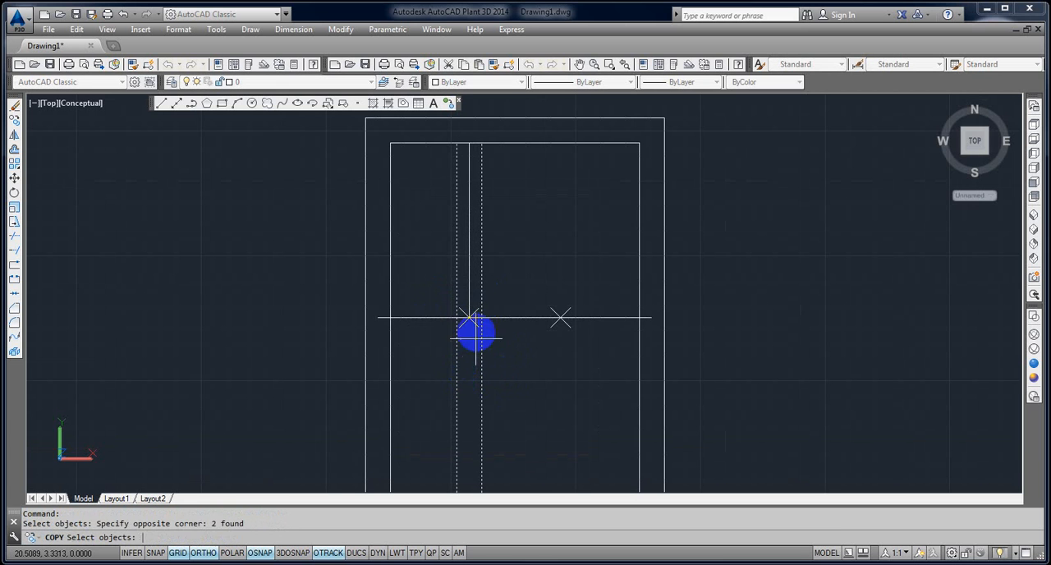
pyautogui.press('Return')
pyautogui.click(469, 317)
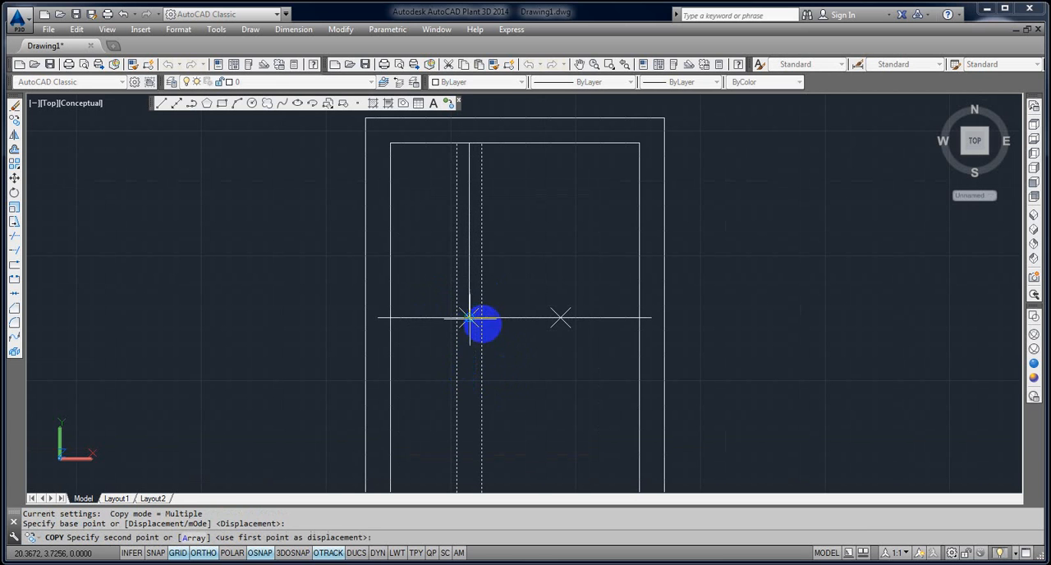
pyautogui.click(558, 318)
pyautogui.press('Escape')
pyautogui.press('Escape')
# Delete the short vertical helper line, the horizontal midline and the division points.
pyautogui.click(469, 300)
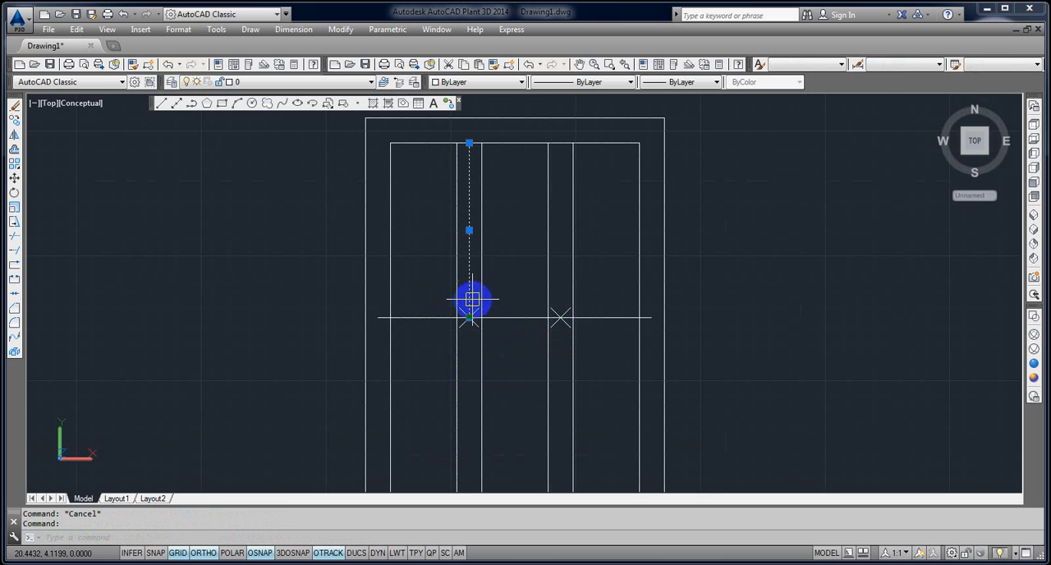
pyautogui.click(312, 277)
pyautogui.click(813, 340)
pyautogui.press('Delete')
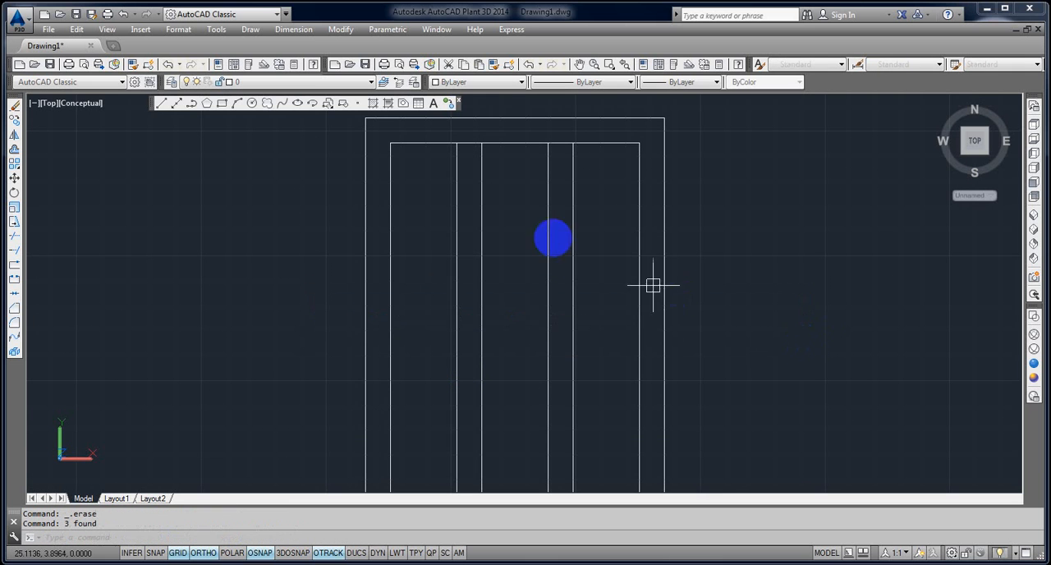
# Measure the width of the left opening, from the inner frame's left edge to the first bar.
pyautogui.scroll(-1, 566, 348)
pyautogui.scroll(4, 485, 258)
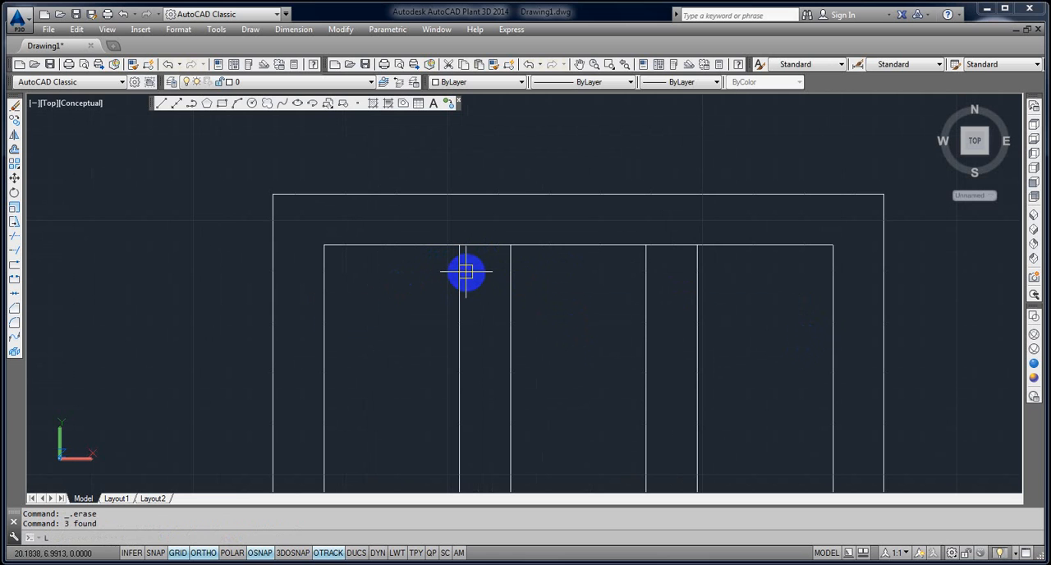
pyautogui.press('Escape')
pyautogui.press('Escape')
pyautogui.write('DI')
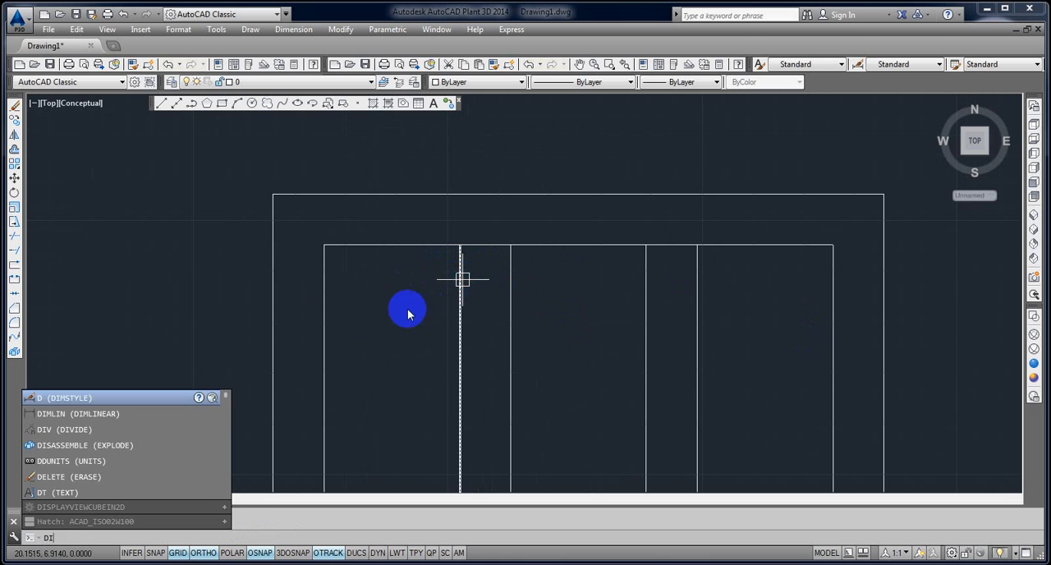
pyautogui.press('Return')
pyautogui.click(333, 266)
pyautogui.click(451, 259)
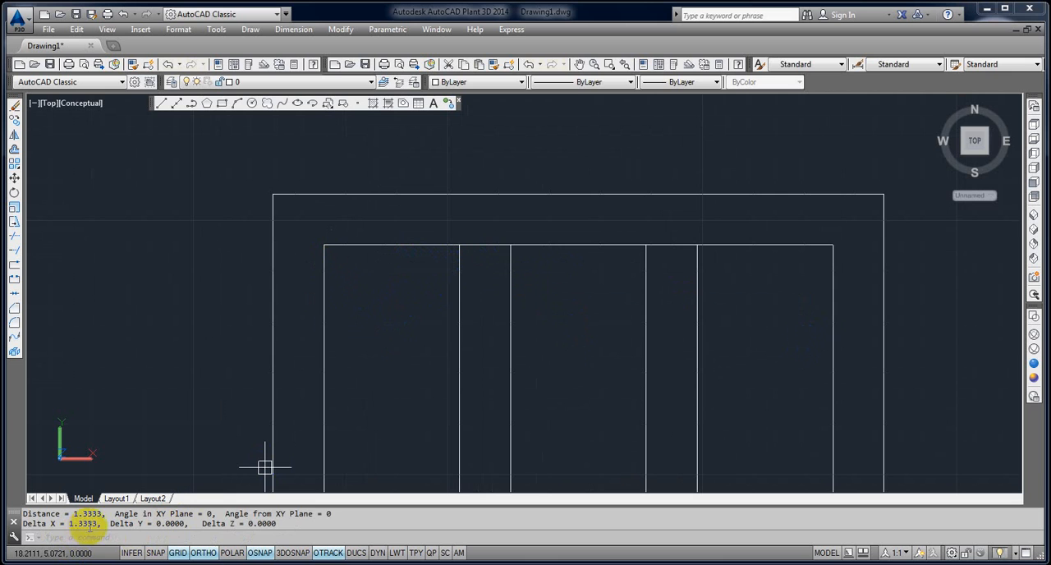
# Measure the widths of the middle opening between the two bars and the right opening up to the inner frame's edge.
pyautogui.press('Return')
pyautogui.click(511, 247)
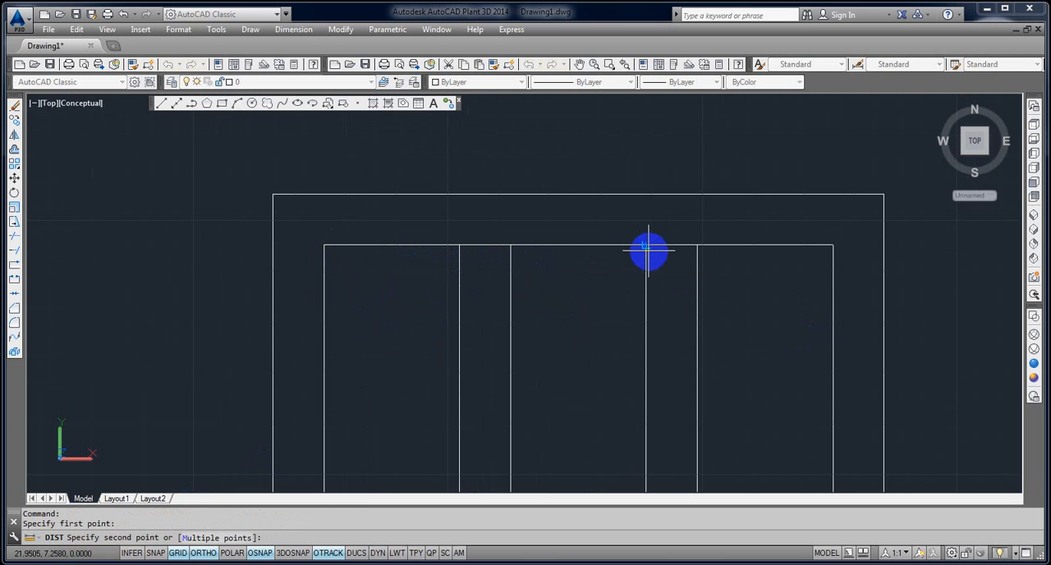
pyautogui.click(646, 246)
pyautogui.rightClick(748, 291)
pyautogui.click(705, 253)
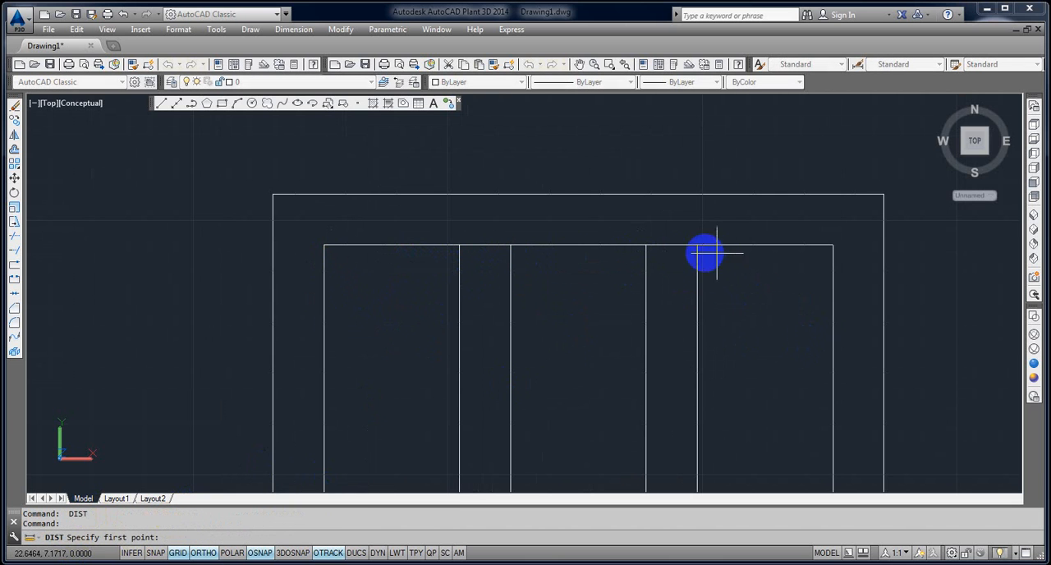
pyautogui.click(834, 246)
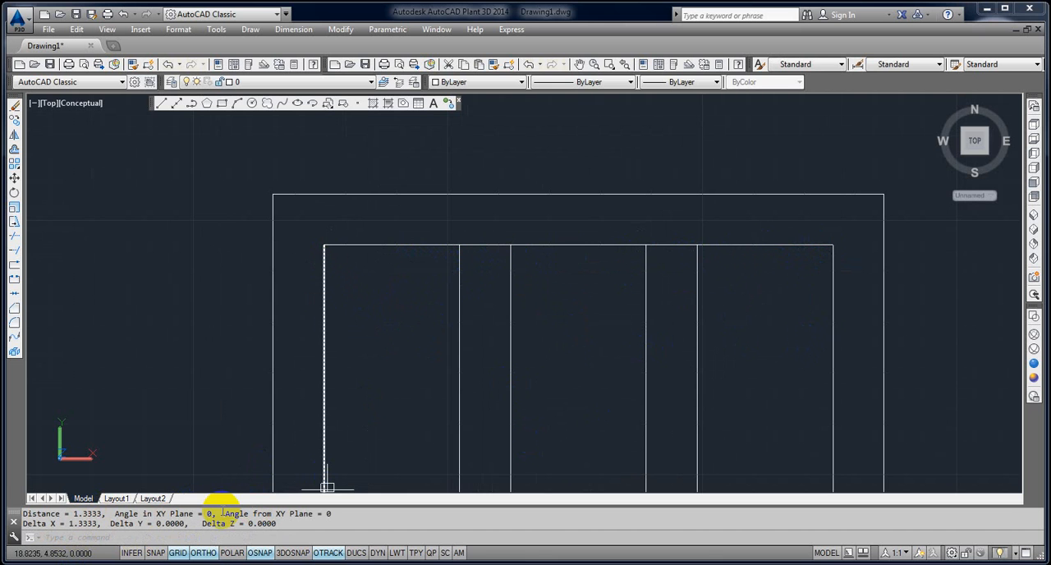
# Delete the whole framed rectangle together with its vertical bars.
pyautogui.scroll(-6, 680, 325)
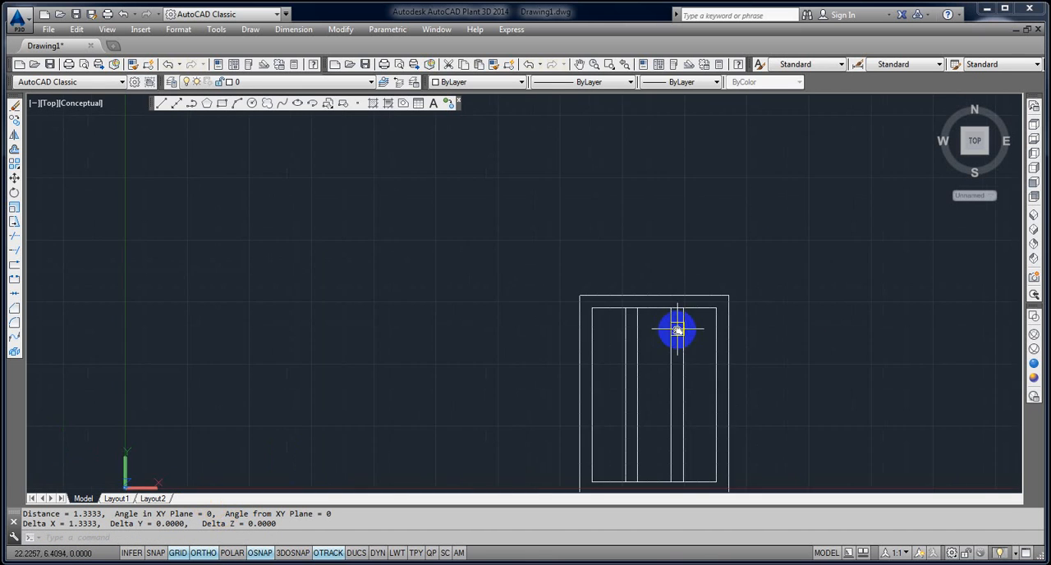
pyautogui.press('Return')
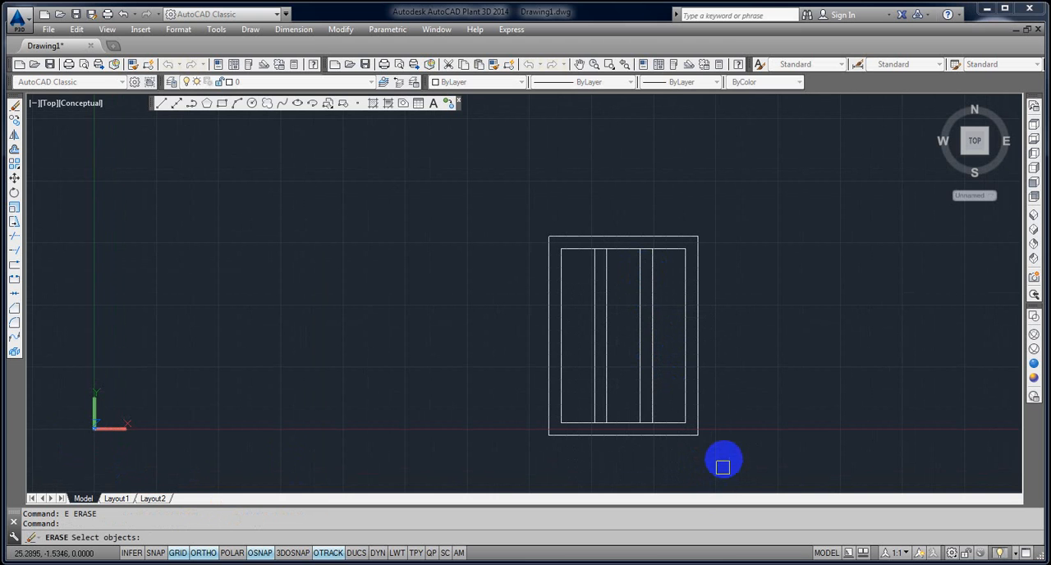
pyautogui.click(712, 443)
pyautogui.press('Escape')
pyautogui.click(711, 440)
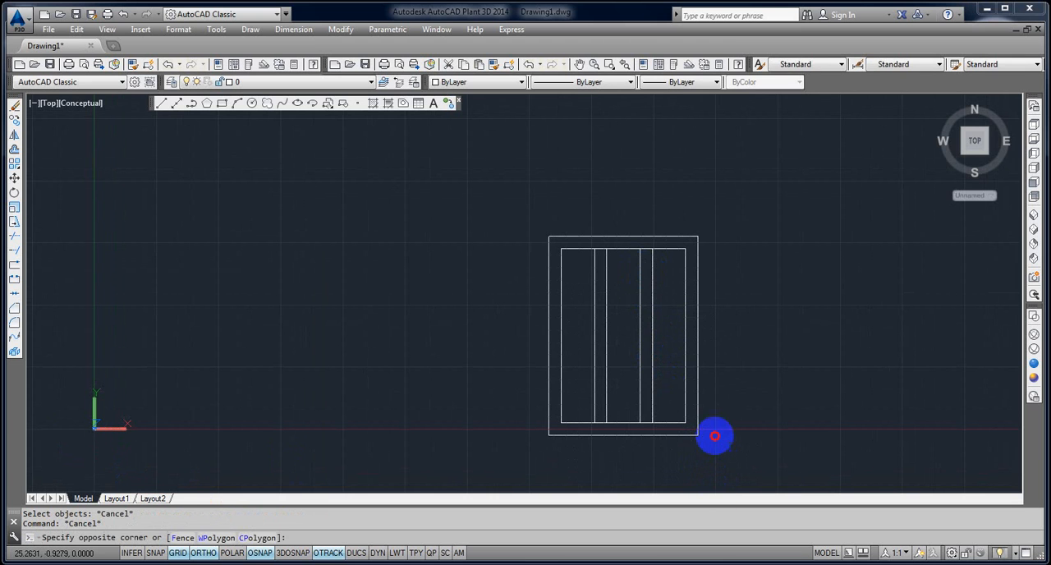
pyautogui.click(526, 230)
pyautogui.press('Delete')
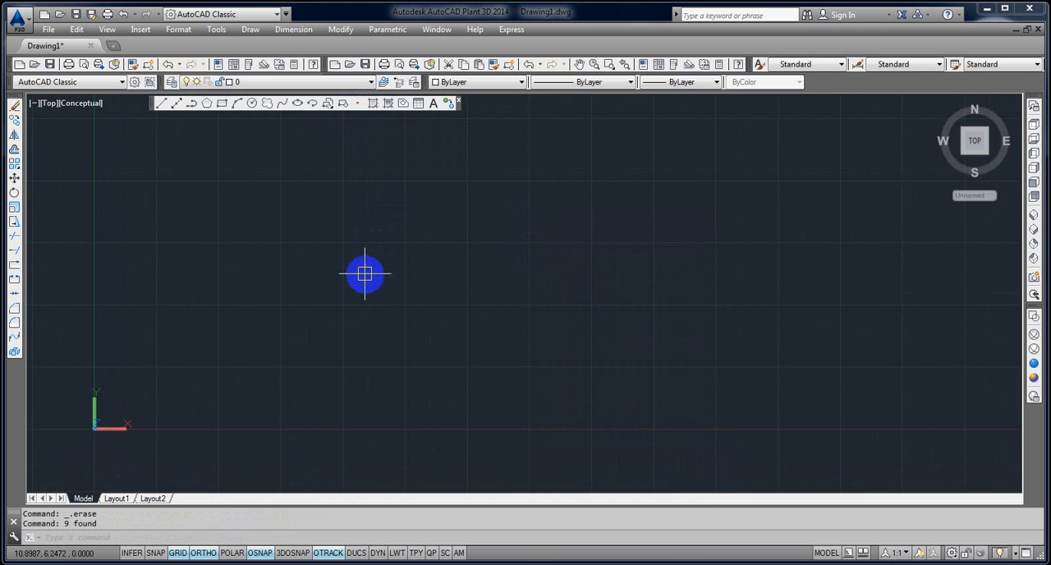
# Draw a small three-point arc bulging left as the left side of a leaf shape.
pyautogui.scroll(2, 364, 273)
pyautogui.press('Return')
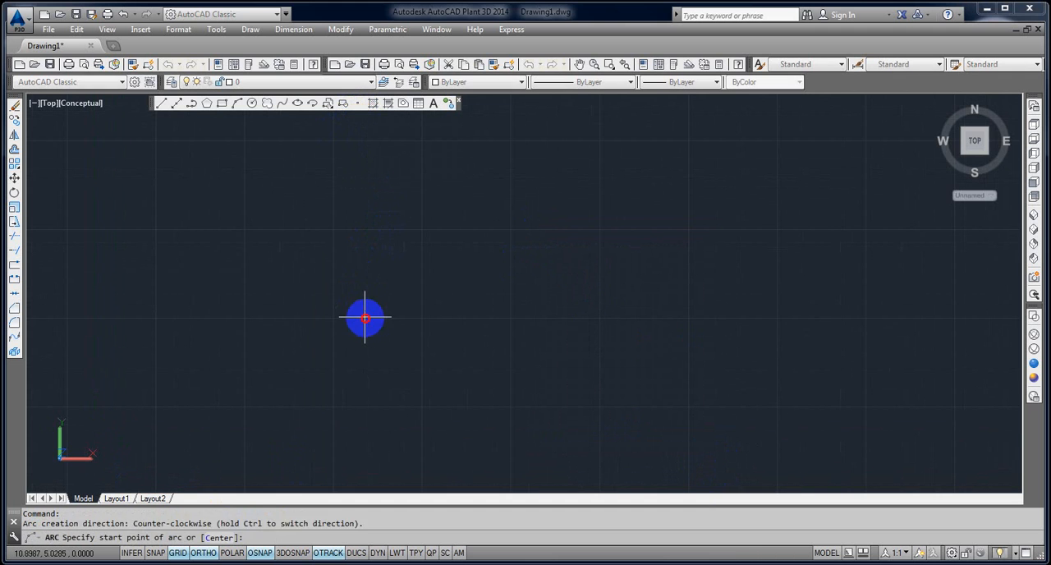
pyautogui.click(365, 317)
pyautogui.click(355, 308)
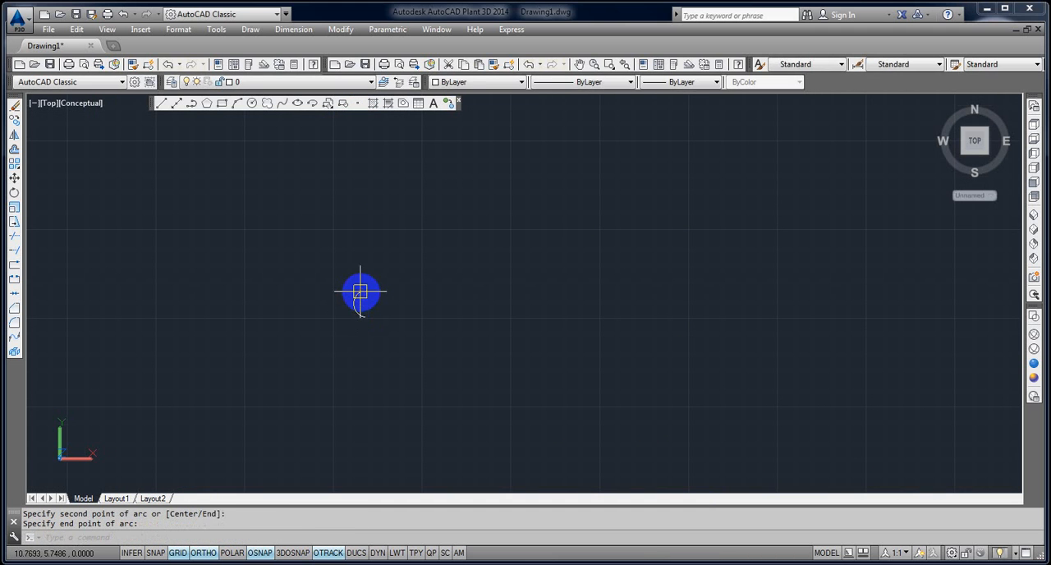
pyautogui.press('Escape')
pyautogui.press('Escape')
pyautogui.press('Escape')
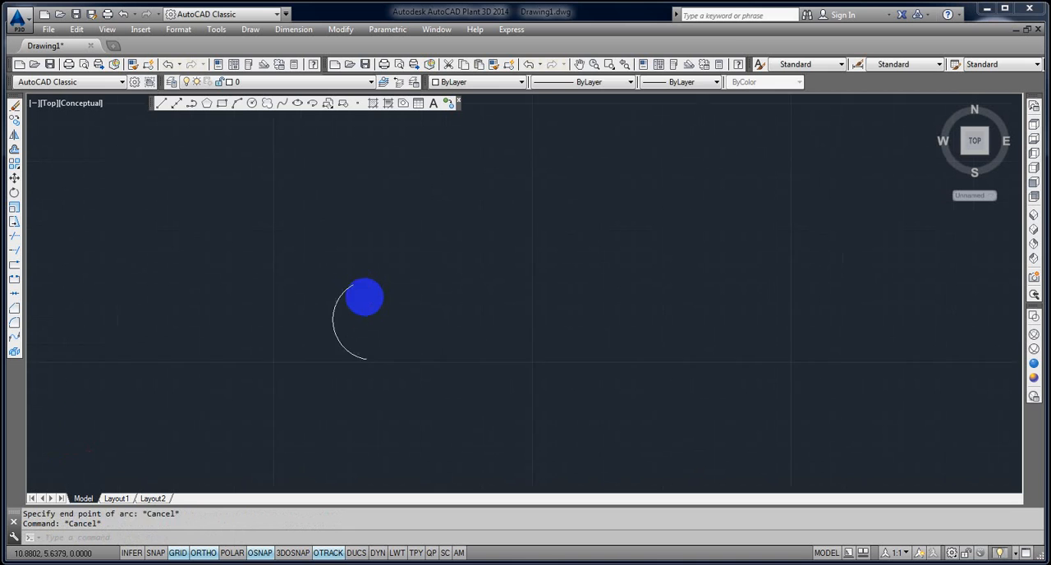
# Close the leaf outline with a right-bulging arc from the first arc's upper end to its lower end.
pyautogui.press('Return')
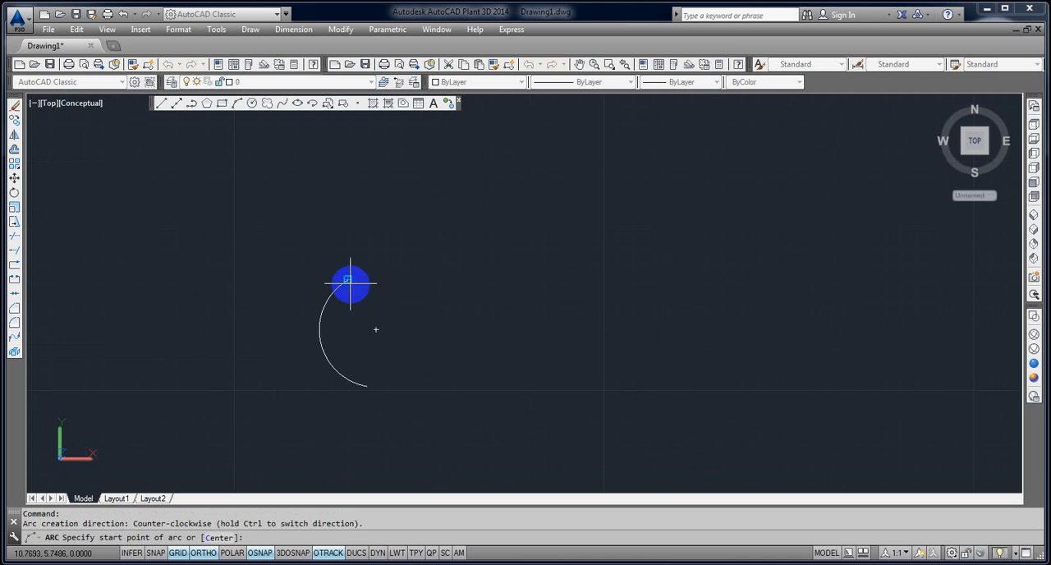
pyautogui.click(350, 284)
pyautogui.click(386, 329)
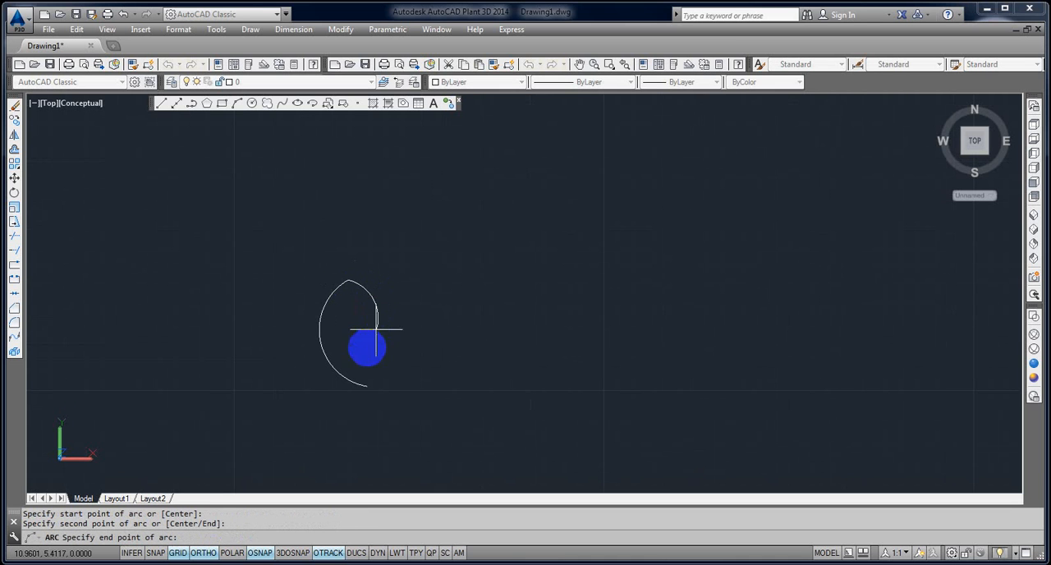
pyautogui.click(367, 386)
# Draw a curved vein as an arc from the leaf's bottom tip through its interior, past the upper part of the right side.
pyautogui.press('Return')
pyautogui.click(365, 384)
pyautogui.scroll(3, 342, 362)
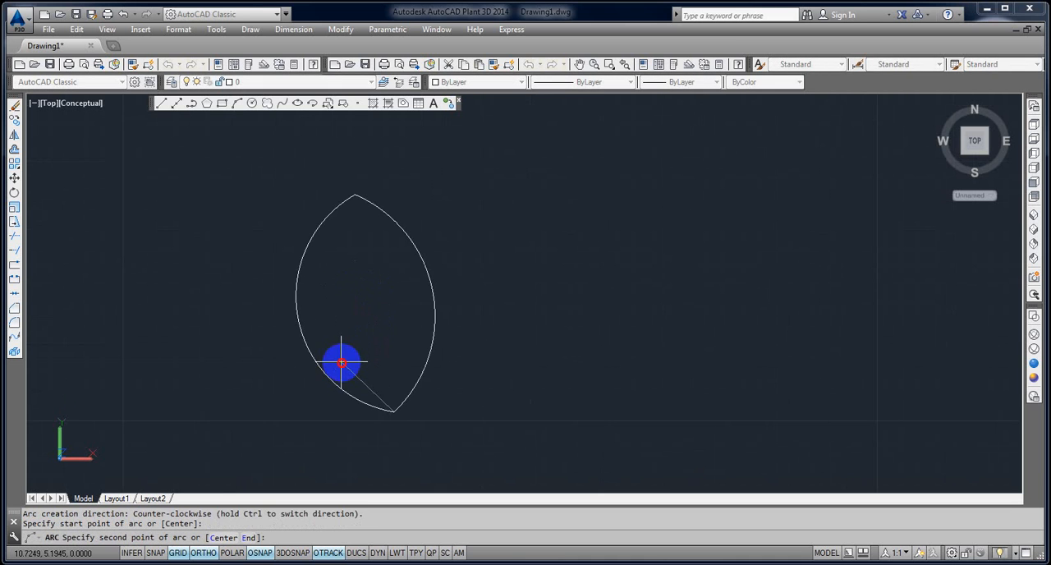
pyautogui.click(341, 362)
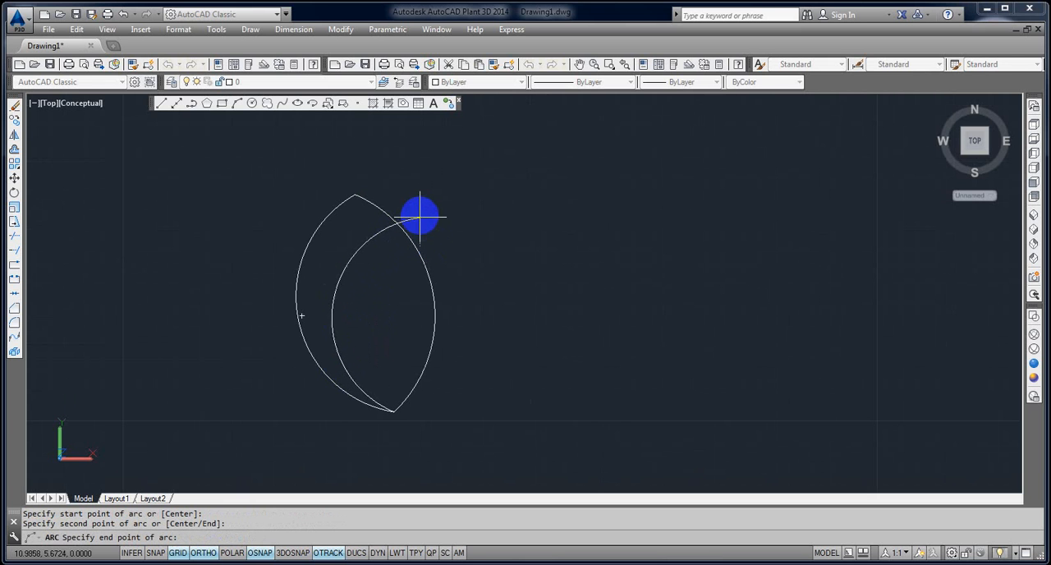
pyautogui.click(417, 212)
pyautogui.press('Escape')
pyautogui.press('Escape')
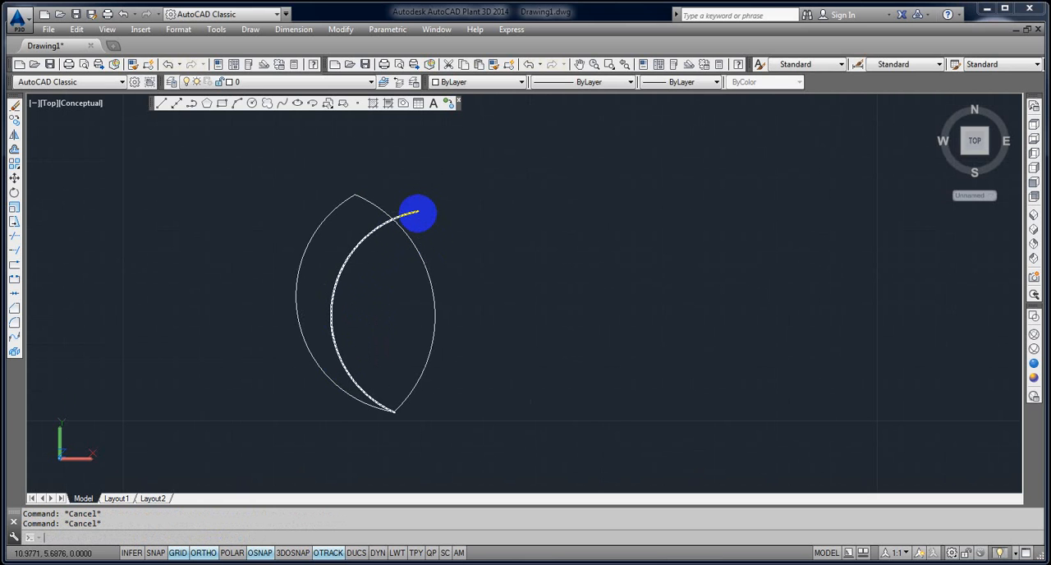
# Trim the upper vein's end that extends beyond the leaf's right side.
pyautogui.write('tr')
pyautogui.press('Return')
# Draw a second, shorter vein arc from the leaf's bottom tip, crossing the middle of the right side.
pyautogui.press('Return')
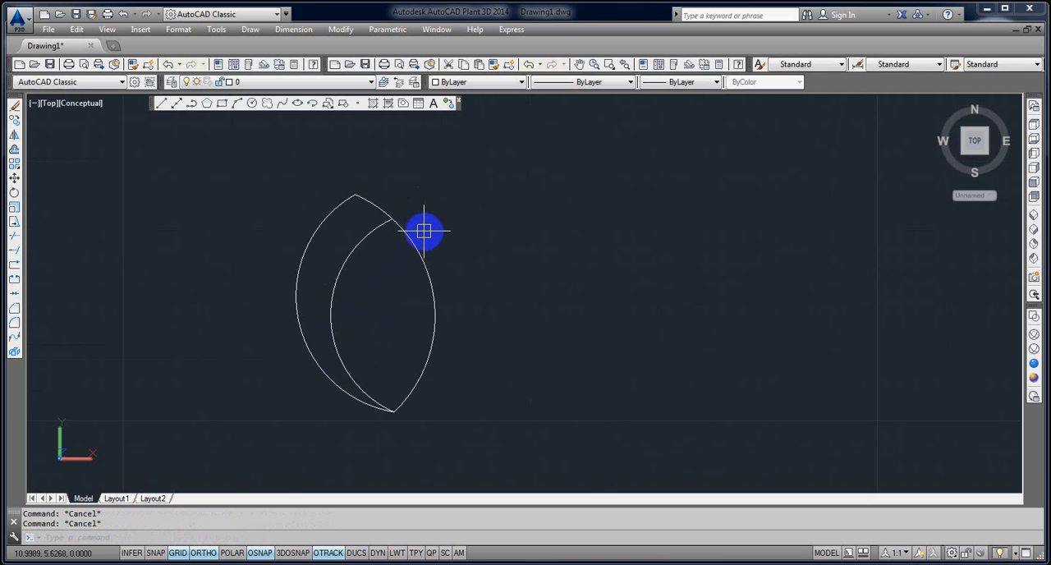
pyautogui.write('a')
pyautogui.press('Return')
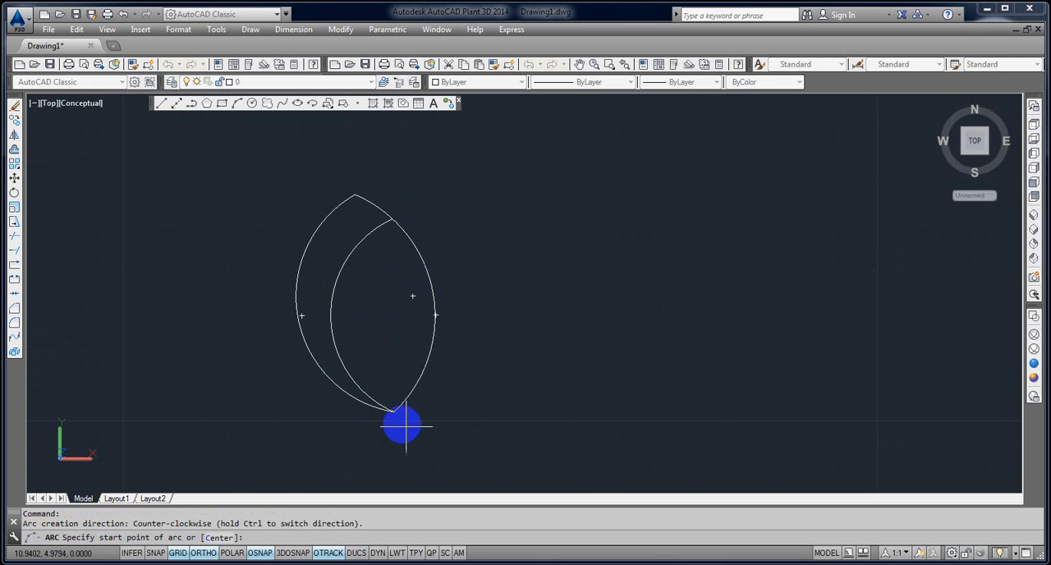
pyautogui.click(395, 410)
pyautogui.click(370, 321)
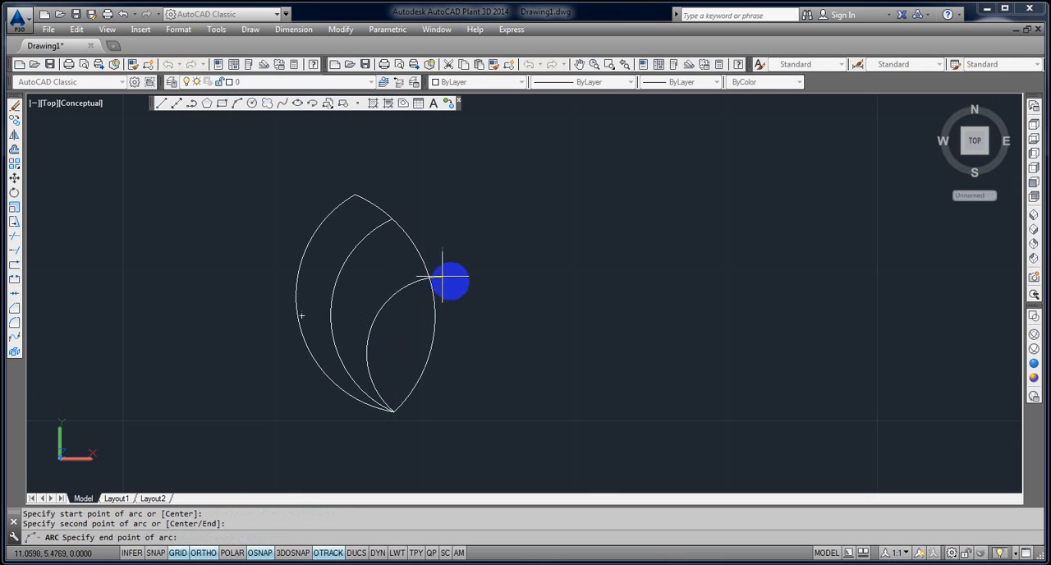
pyautogui.click(455, 284)
pyautogui.press('Escape')
# Trim the shorter vein's end that projects outside the leaf outline.
pyautogui.write('tr')
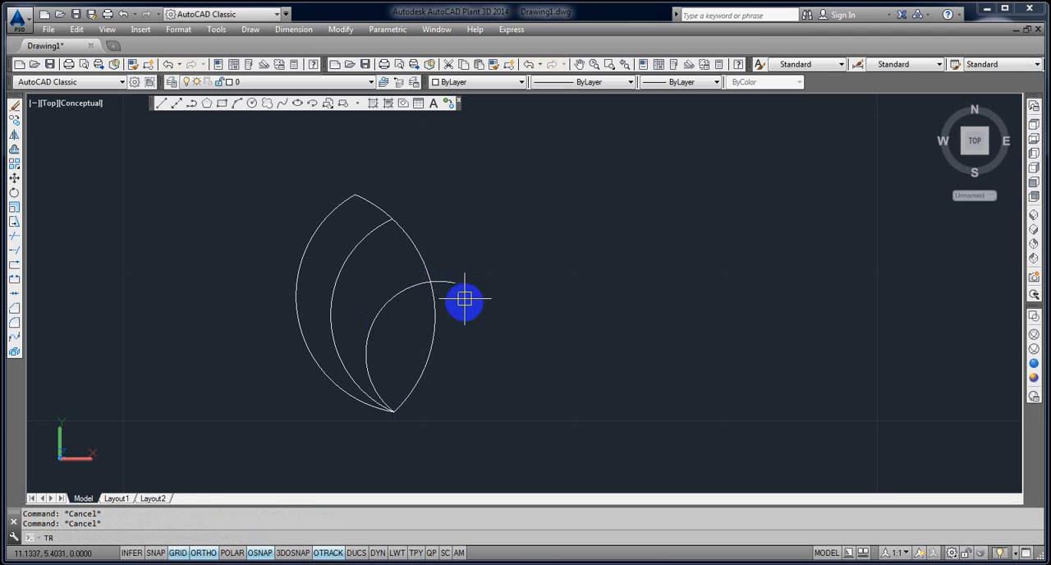
pyautogui.press('Return')
pyautogui.press('Return')
pyautogui.click(460, 296)
pyautogui.click(446, 270)
pyautogui.press('Return')
pyautogui.scroll(-8, 460, 289)
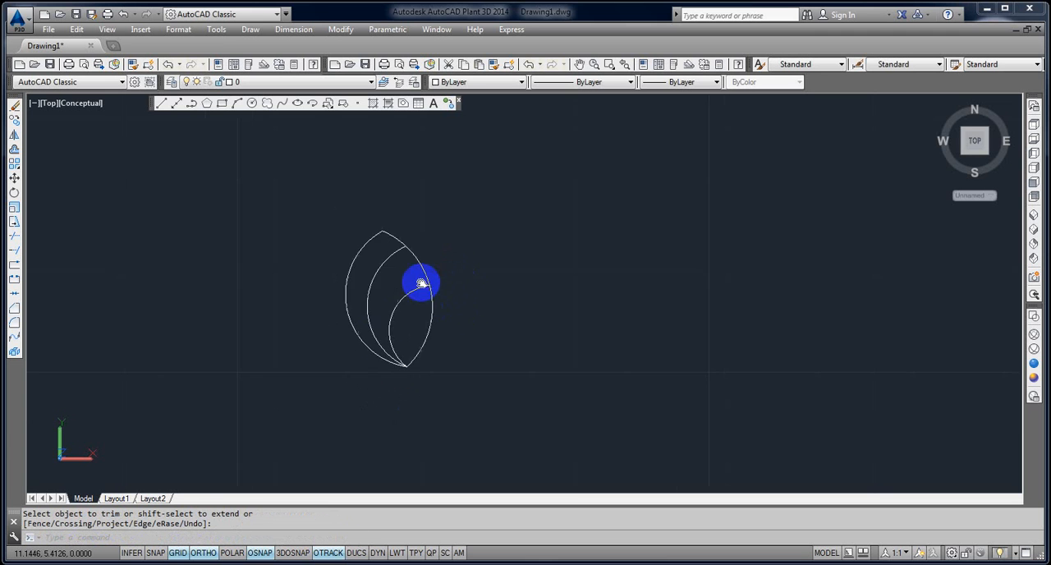
# Define the four leaf arcs as a block named A, with its base point at the leaf's bottom tip.
pyautogui.scroll(5, 328, 353)
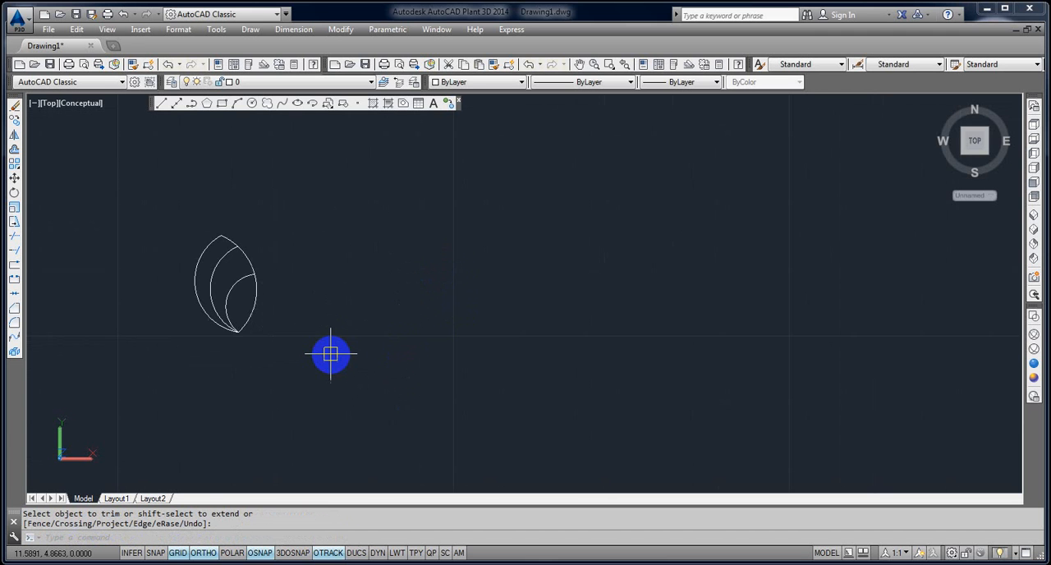
pyautogui.write('B')
pyautogui.press('Return')
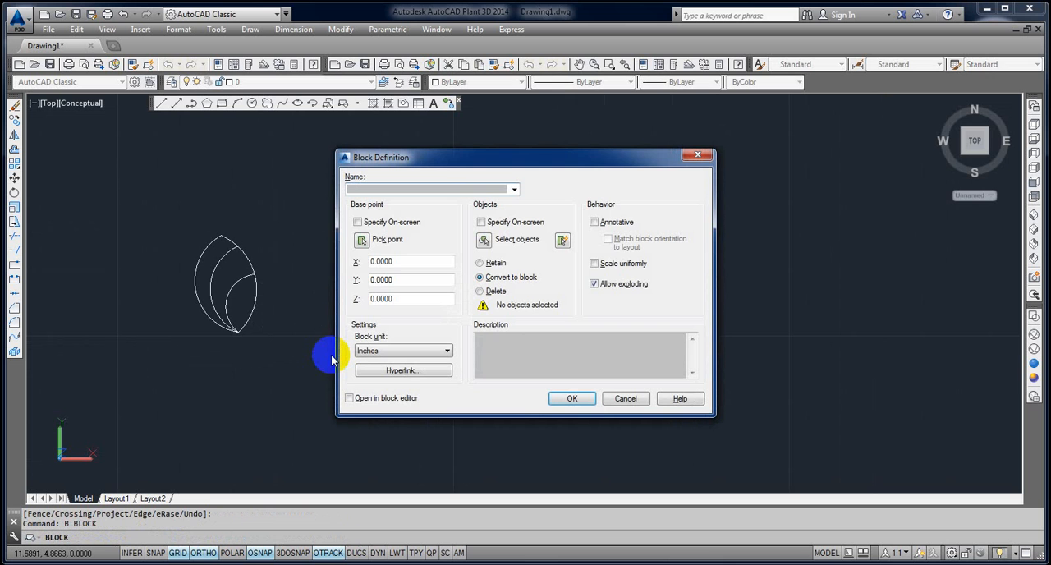
pyautogui.click(362, 240)
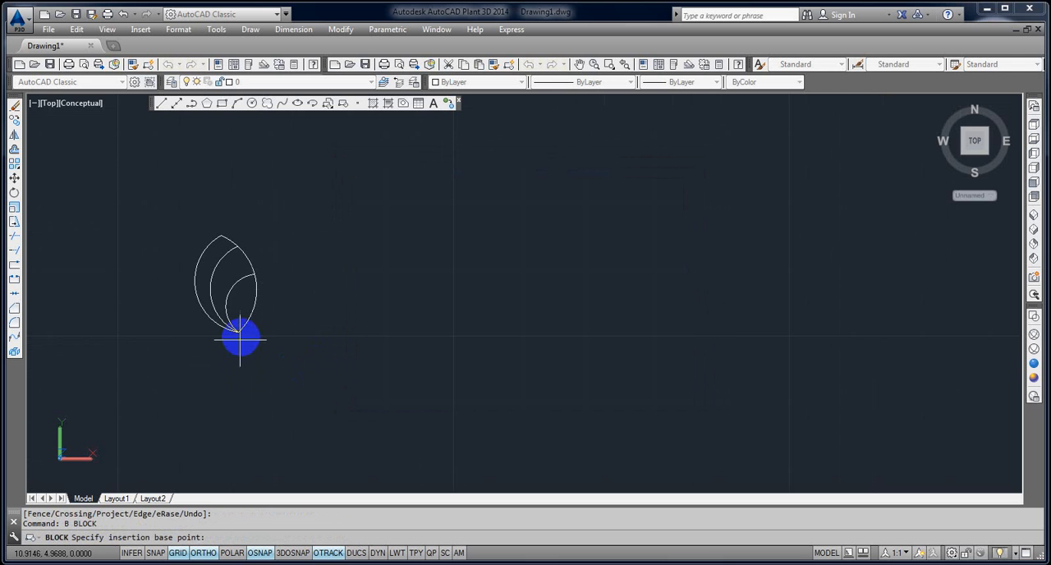
pyautogui.click(238, 331)
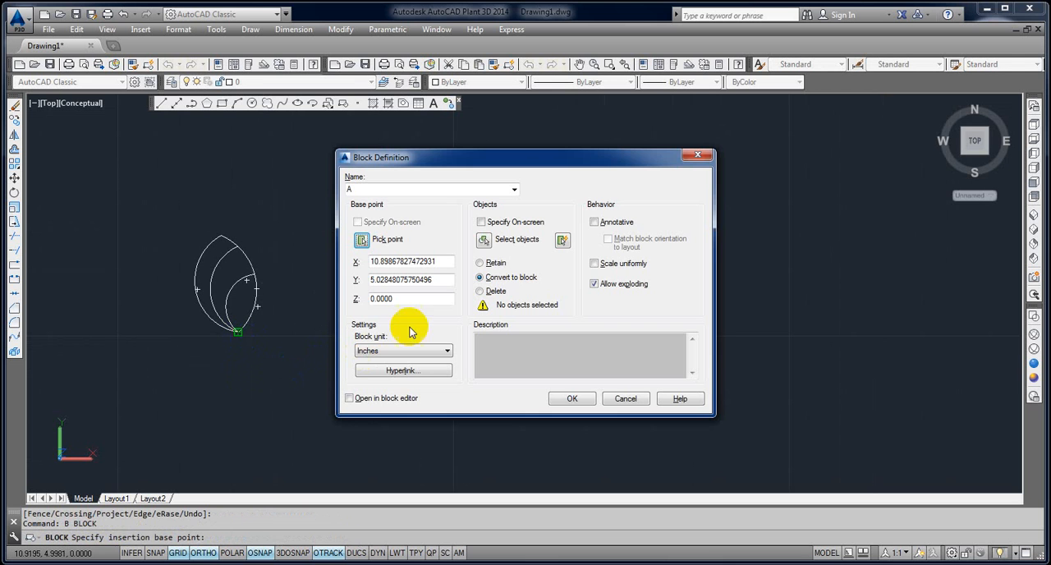
pyautogui.click(483, 240)
pyautogui.click(286, 354)
pyautogui.click(176, 216)
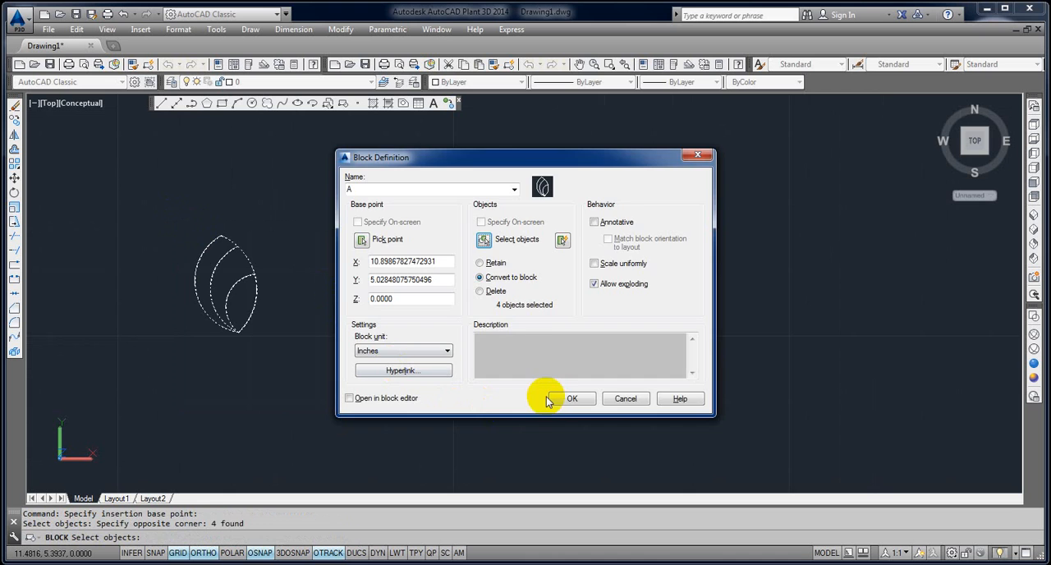
pyautogui.click(549, 400)
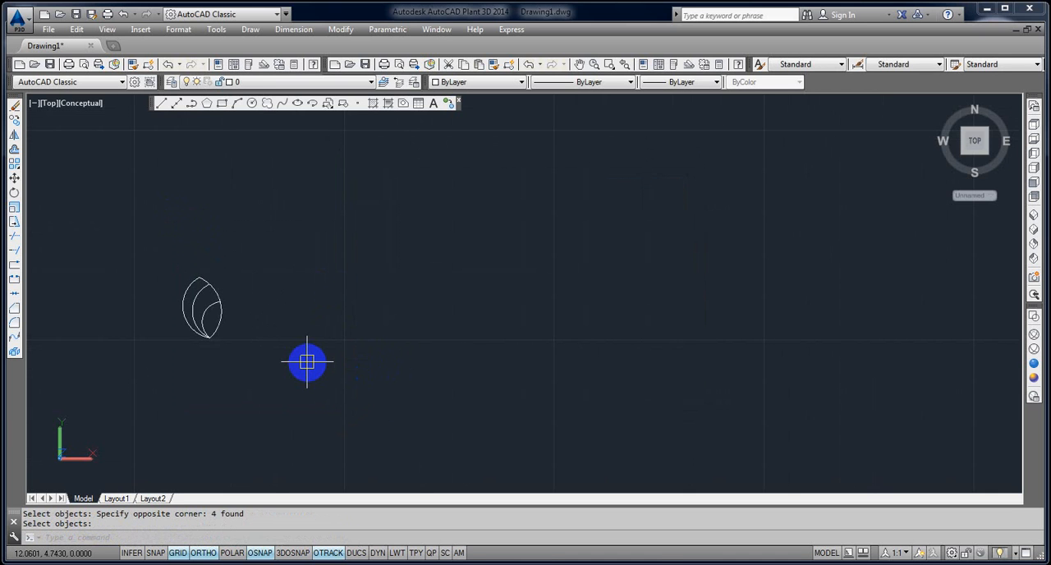
# With ortho off, draw a long open wavy spline from below the leaf block, forming two crests with a deep trough between them.
pyautogui.write('spl')
pyautogui.press('Return')
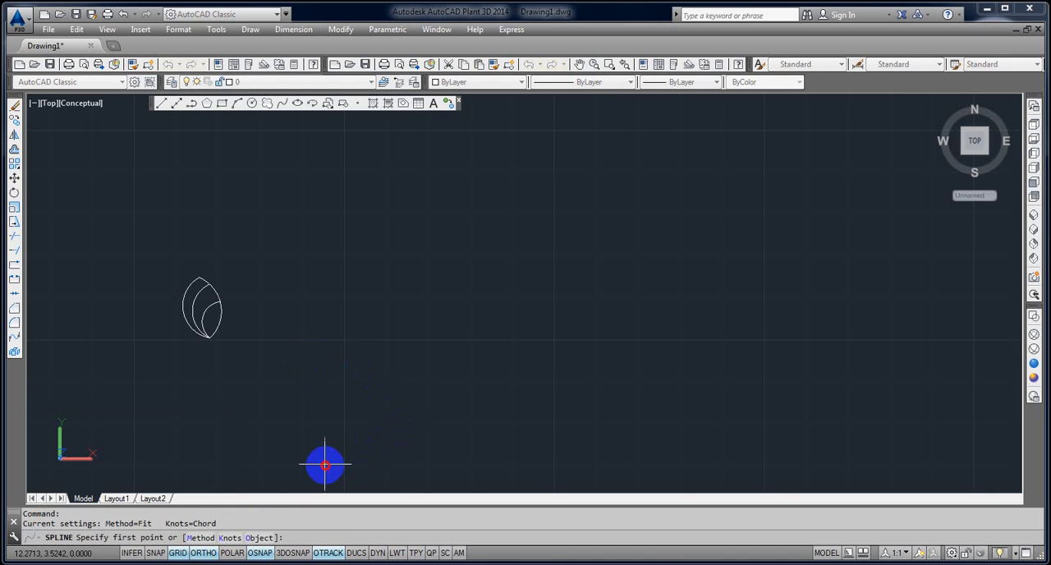
pyautogui.click(325, 466)
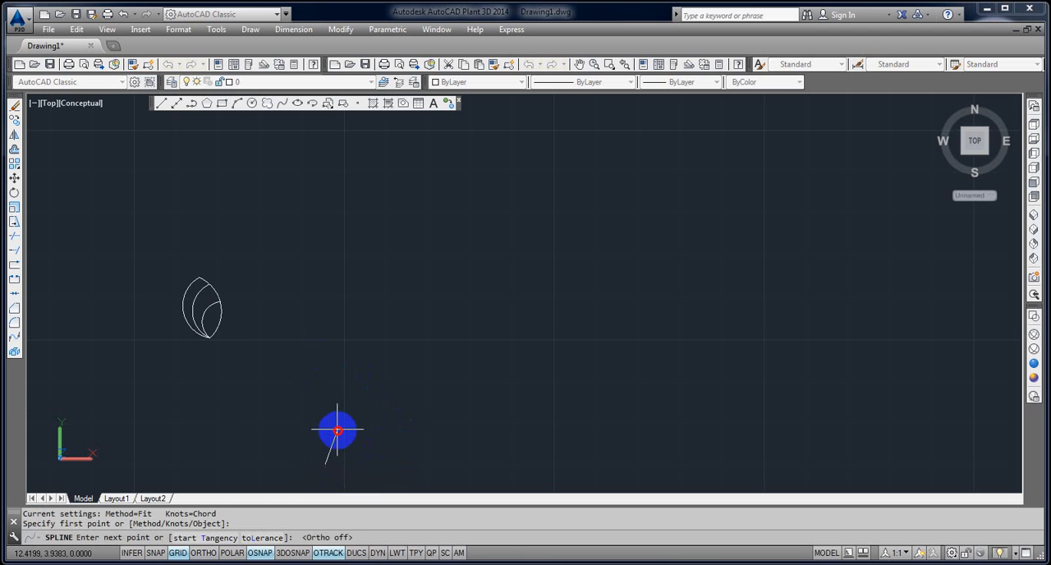
pyautogui.click(339, 426)
pyautogui.click(386, 393)
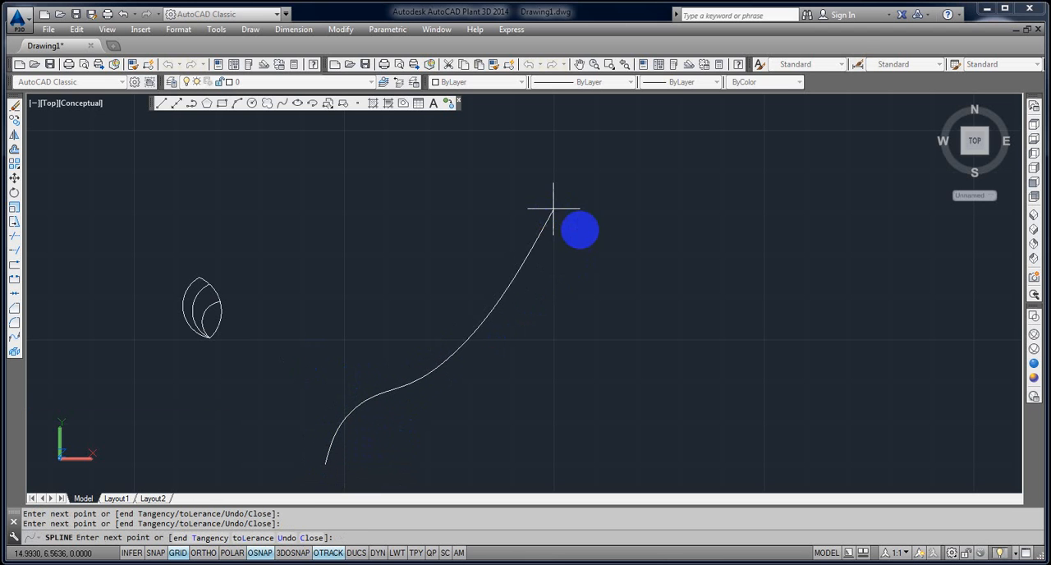
pyautogui.scroll(-4, 566, 222)
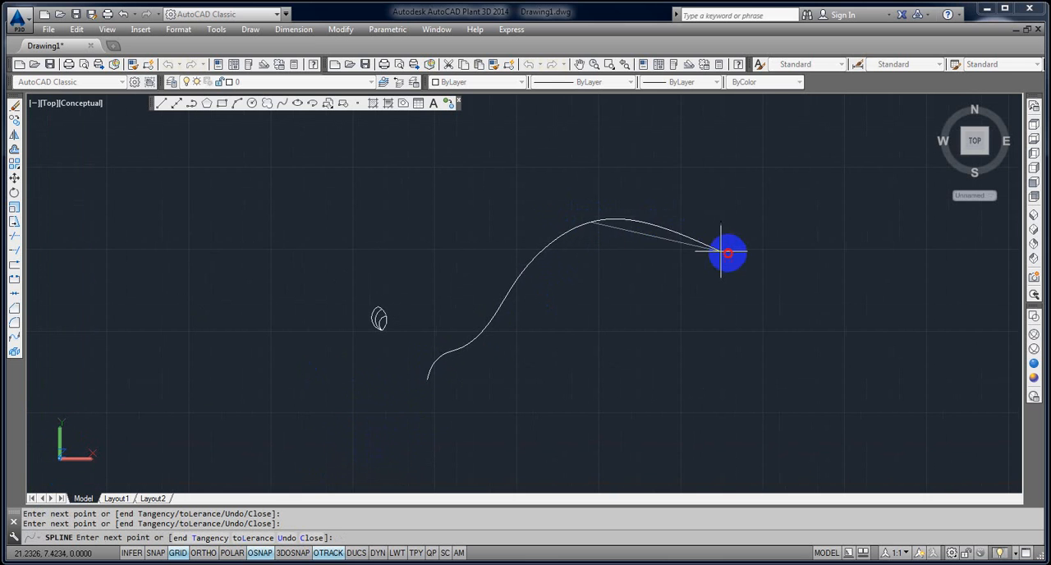
pyautogui.click(726, 251)
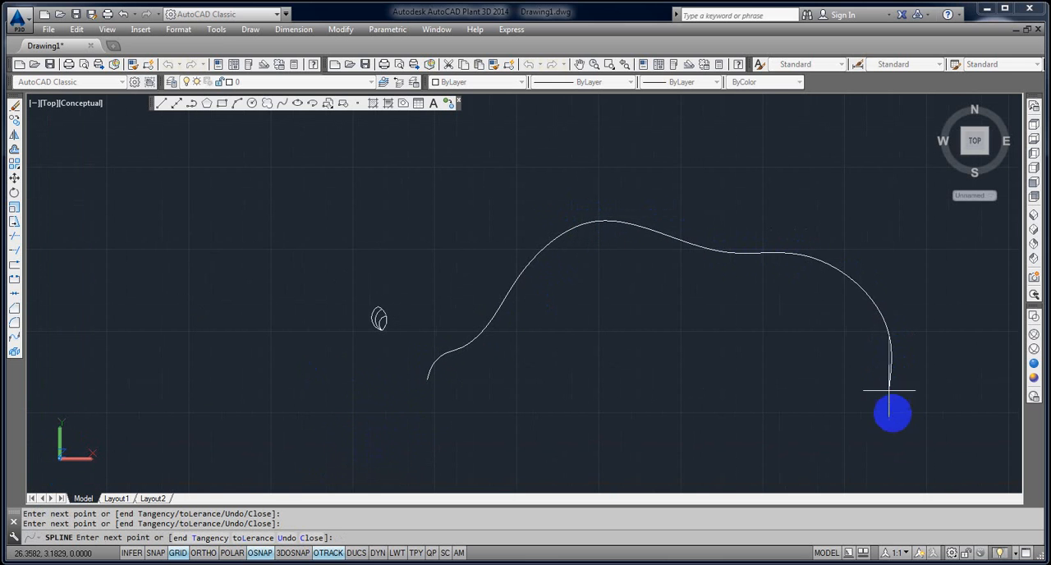
pyautogui.click(905, 438)
pyautogui.scroll(-2, 939, 463)
pyautogui.moveTo(845, 446); pyautogui.dragTo(537, 380, button='middle')
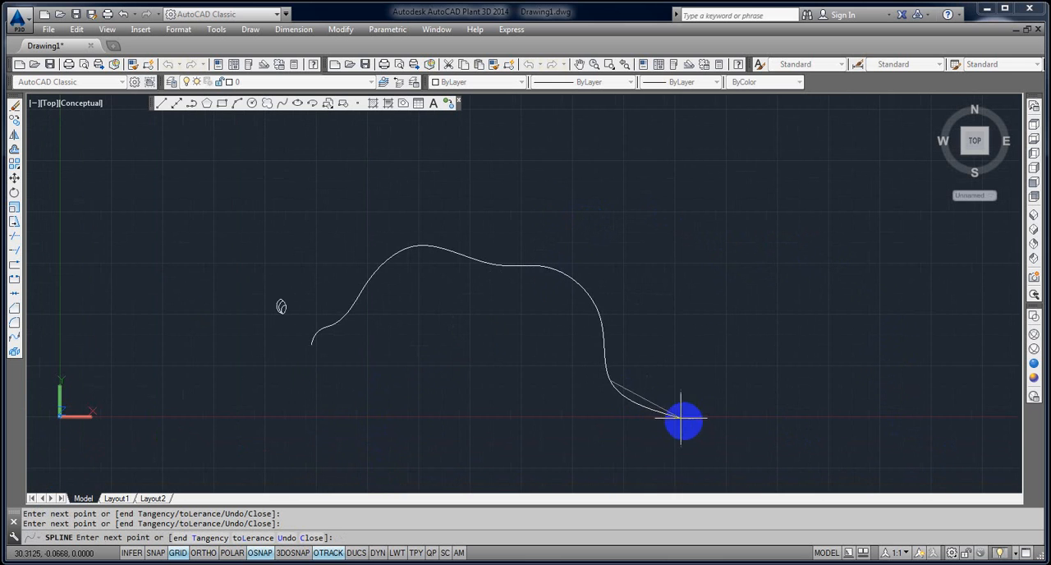
pyautogui.click(683, 420)
pyautogui.click(798, 374)
pyautogui.click(833, 278)
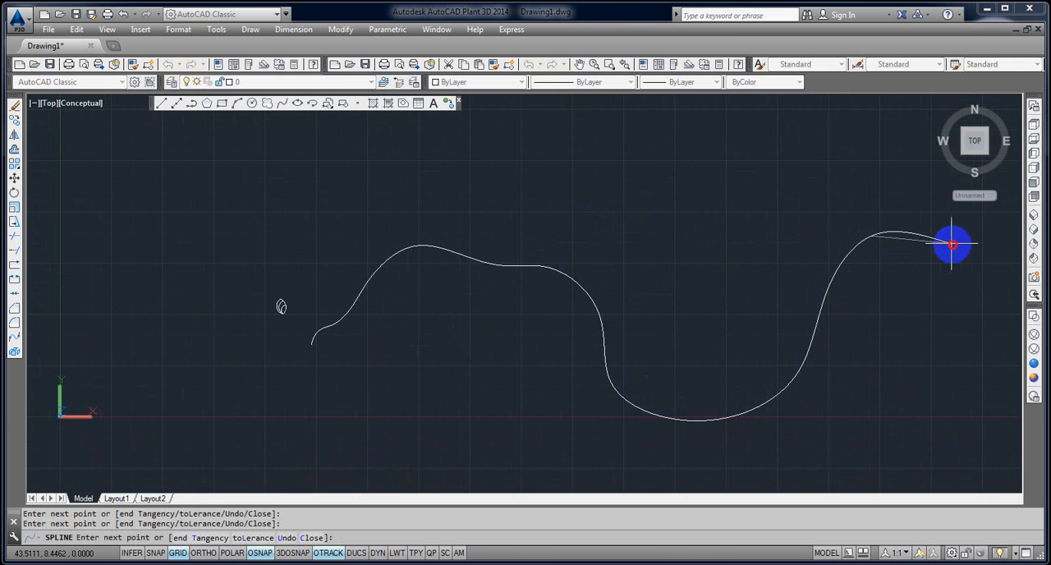
pyautogui.click(953, 245)
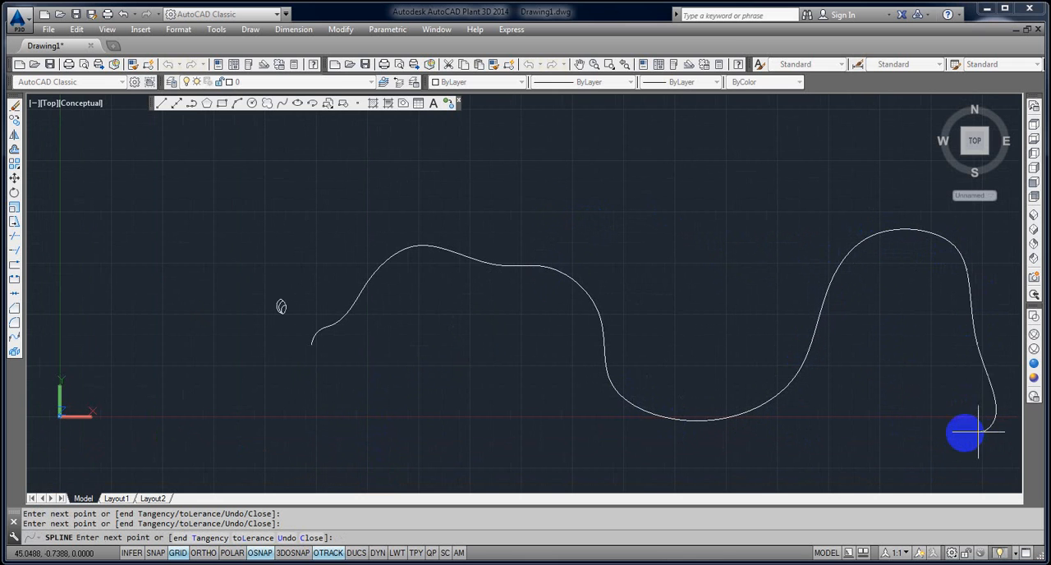
pyautogui.press('Return')
pyautogui.press('Return')
pyautogui.press('Return')
pyautogui.press('Escape')
pyautogui.press('Escape')
pyautogui.scroll(3, 193, 306)
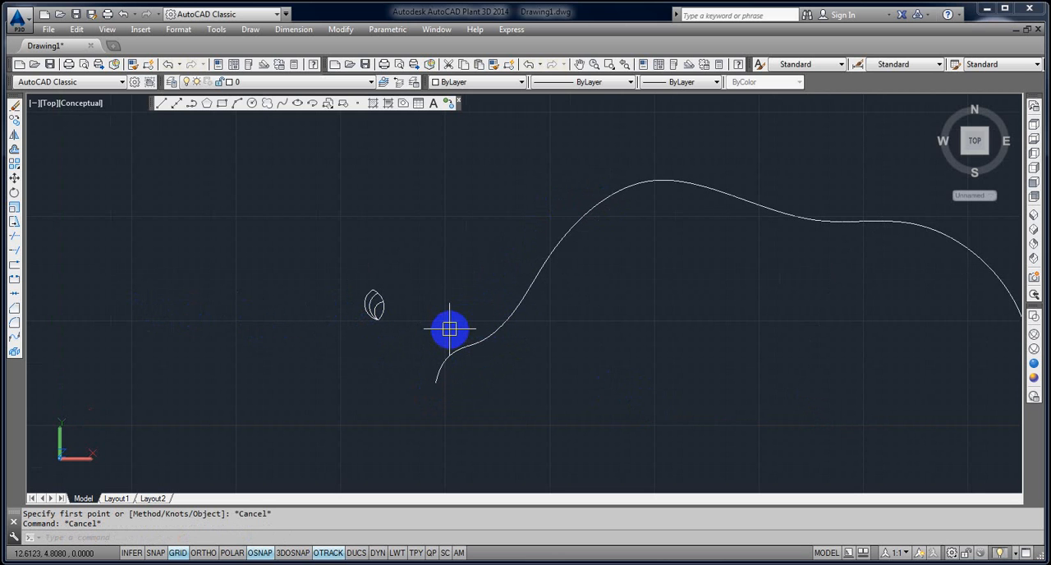
pyautogui.scroll(-4, 371, 311)
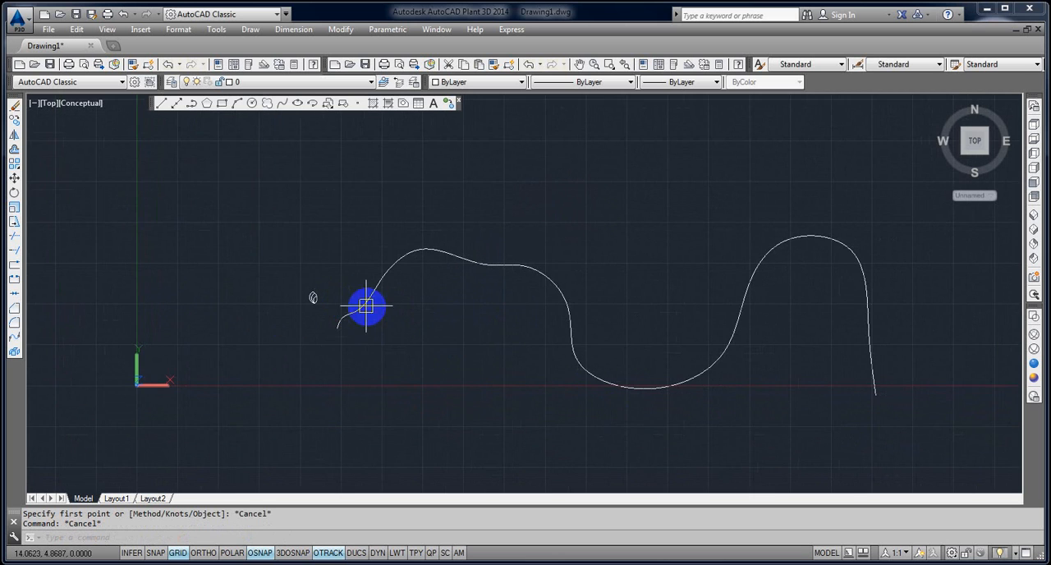
pyautogui.write('I')
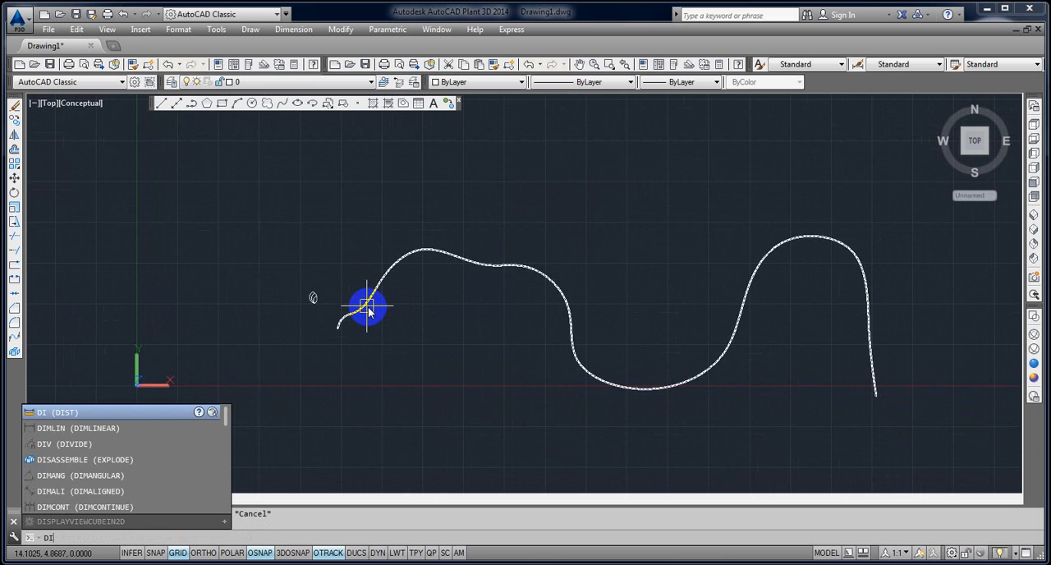
pyautogui.write('V')
pyautogui.press('Return')
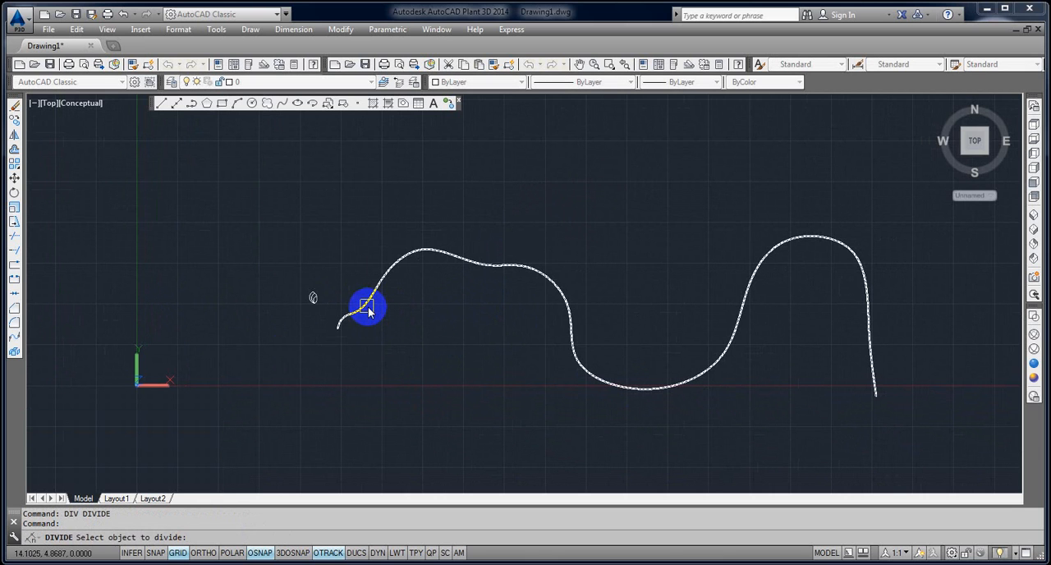
pyautogui.press('Return')
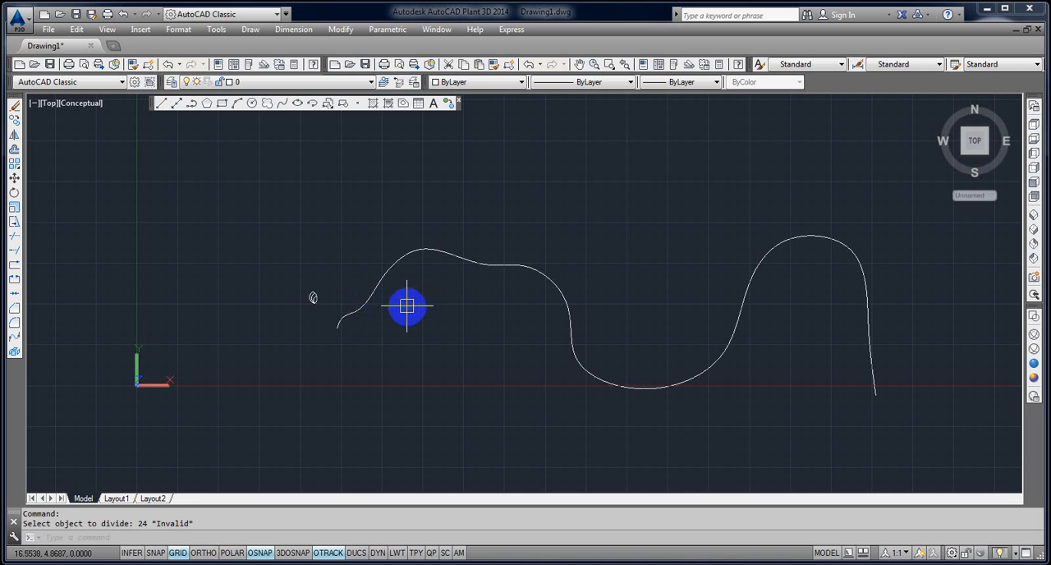
# Divide the wavy spline into 24 segments, inserting block A at each division and aligning it with the curve.
pyautogui.press('Return')
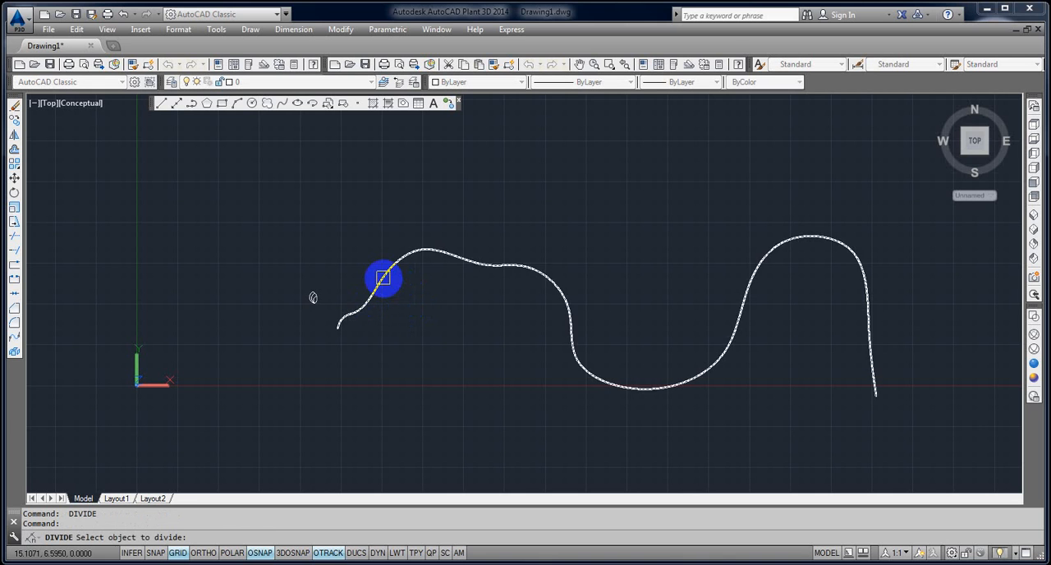
pyautogui.click(383, 277)
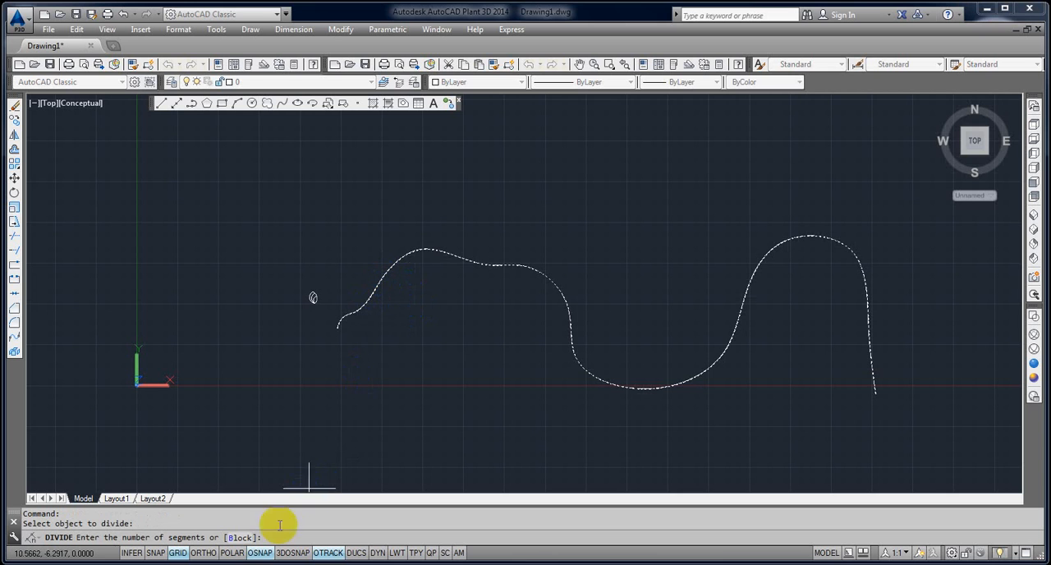
pyautogui.click(235, 539)
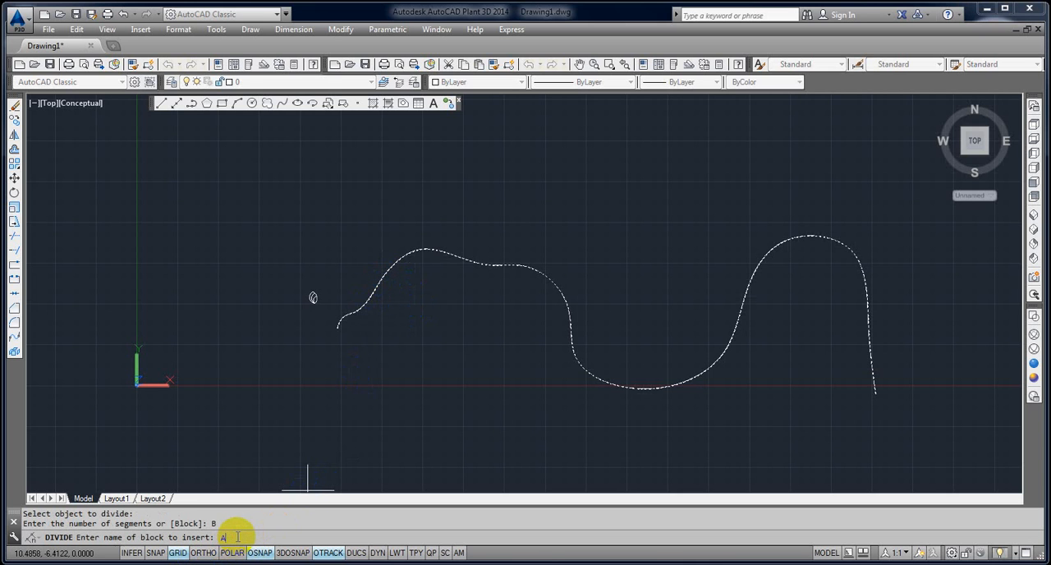
pyautogui.press('Return')
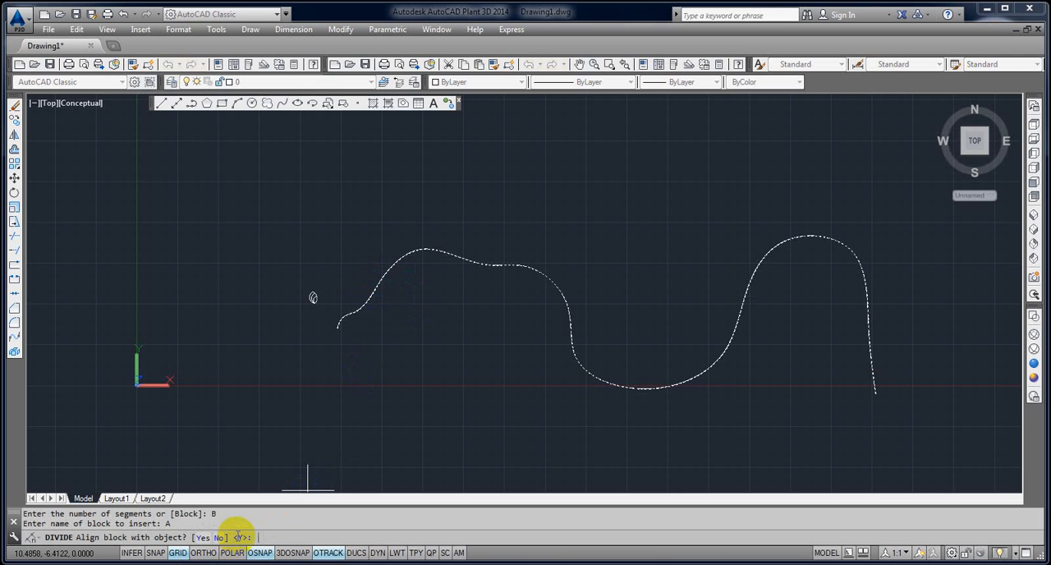
pyautogui.click(200, 537)
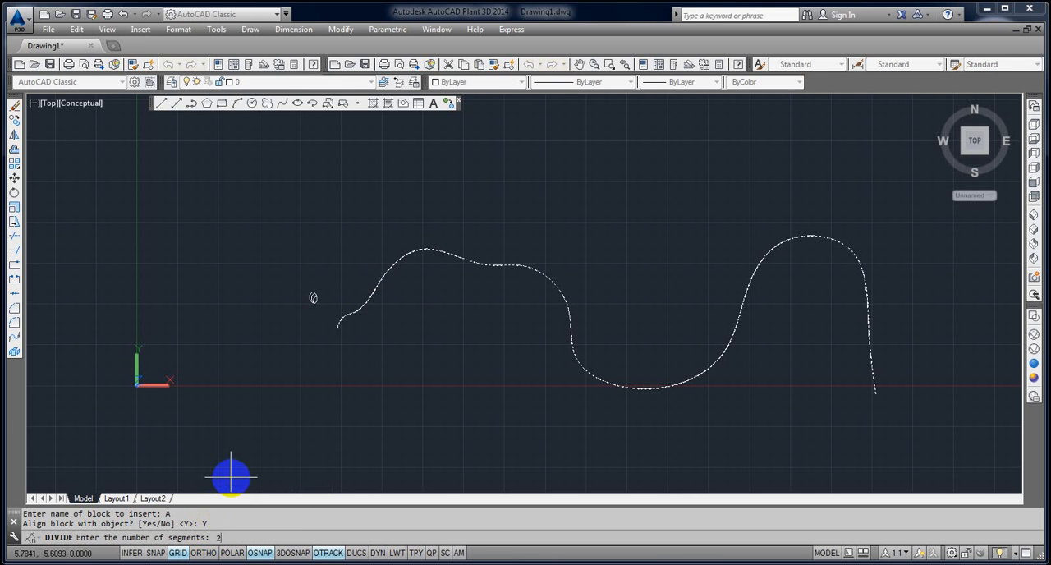
pyautogui.press('Return')
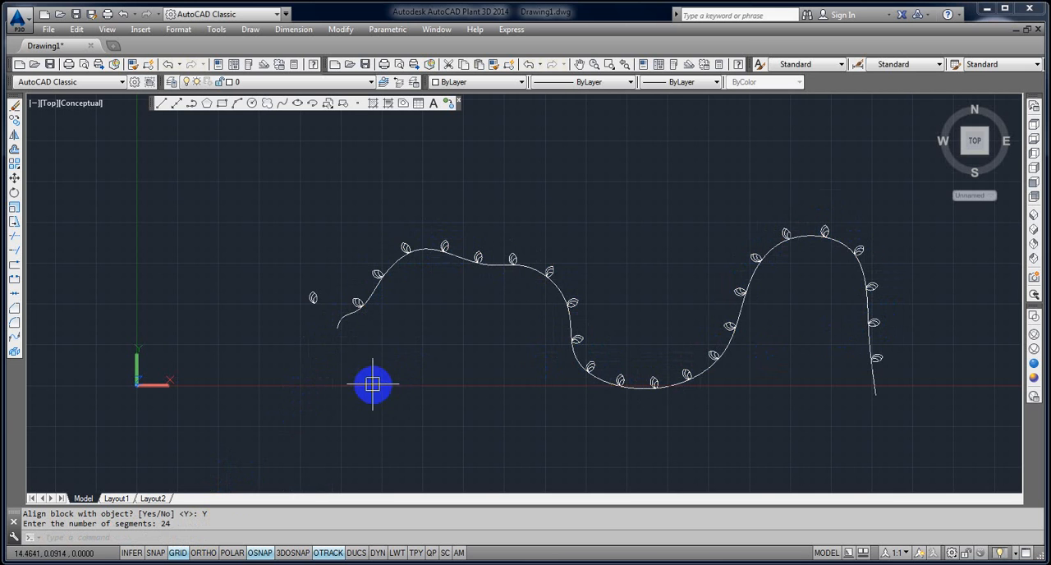
# Try erasing the spline together with the leaf blocks along it using a crossing selection, and undo the erasure.
pyautogui.moveTo(477, 371); pyautogui.dragTo(403, 374, button='middle')
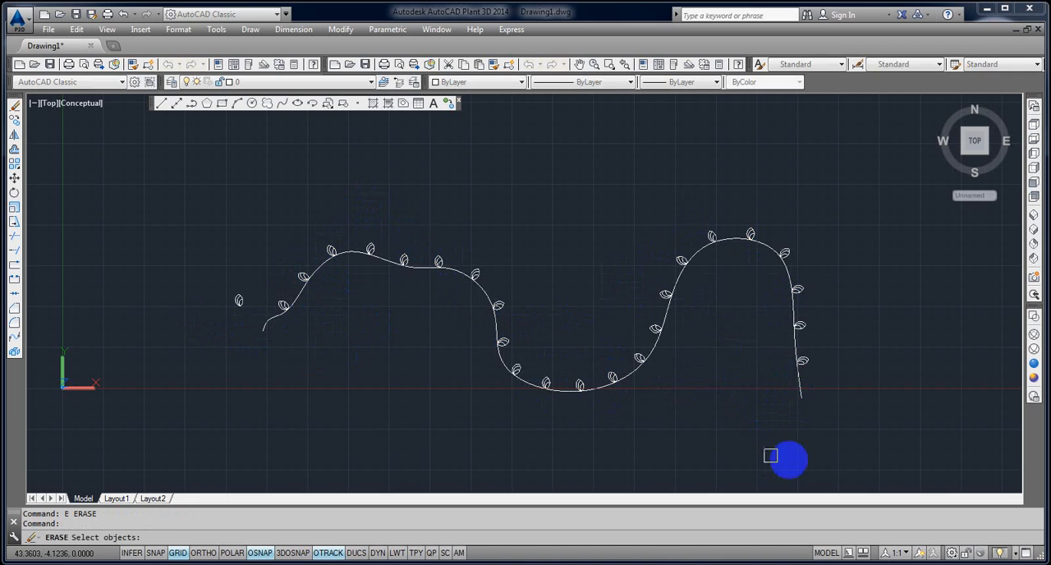
pyautogui.write('E')
pyautogui.press('Return')
pyautogui.click(862, 450)
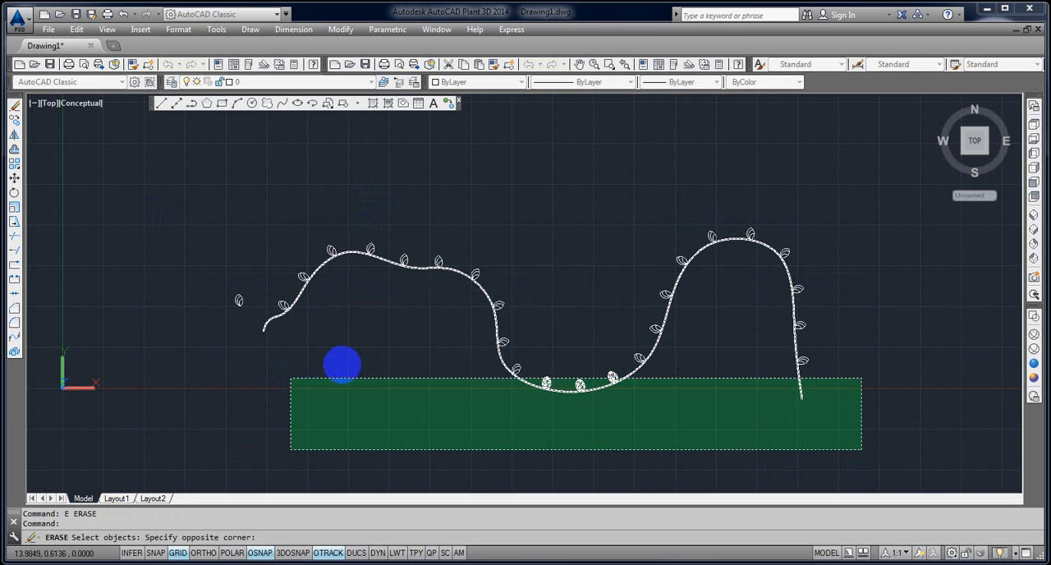
pyautogui.click(389, 213)
pyautogui.press('Return')
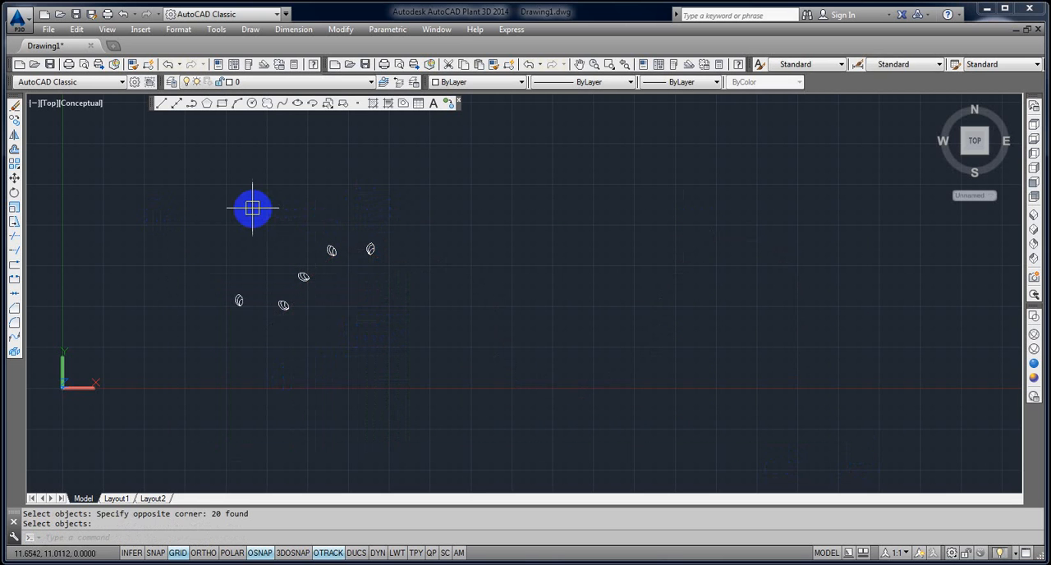
pyautogui.hotkey('ctrl', 'z')
# Delete all the leaf blocks, including the original one beside the curve, while keeping the spline.
pyautogui.click(356, 203)
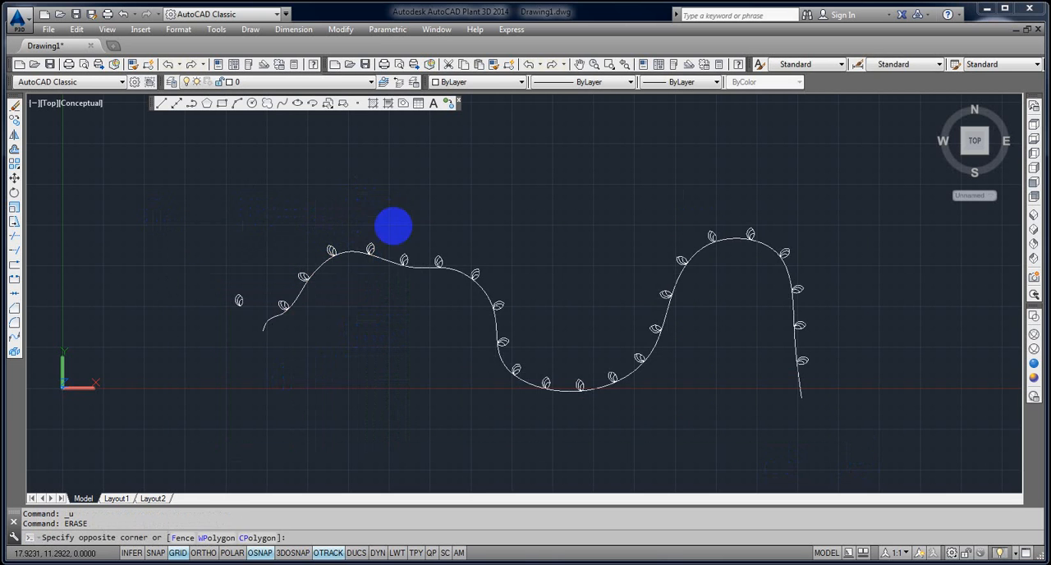
pyautogui.click(900, 466)
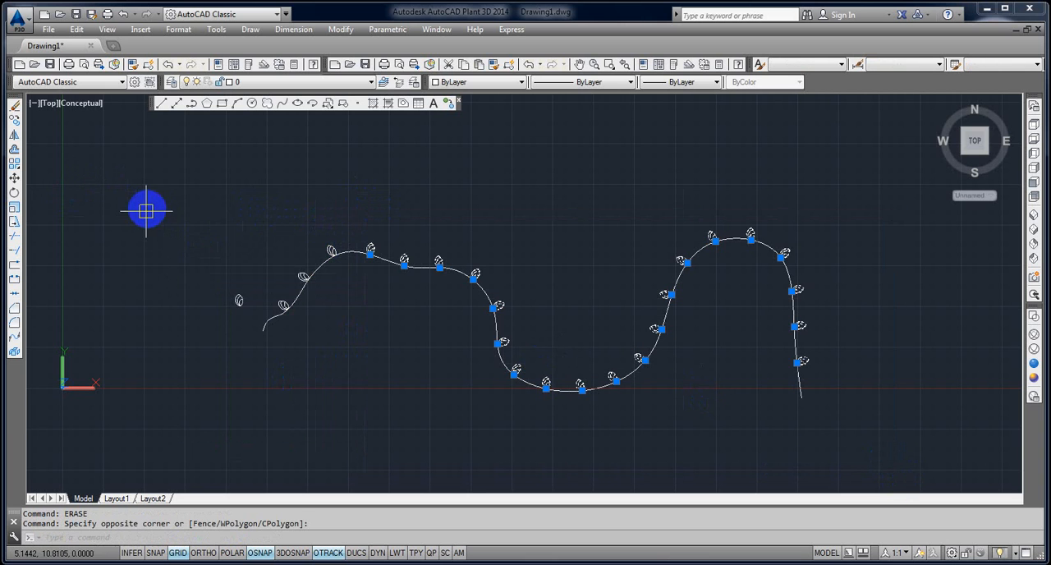
pyautogui.click(148, 209)
pyautogui.click(400, 366)
pyautogui.press('Delete')
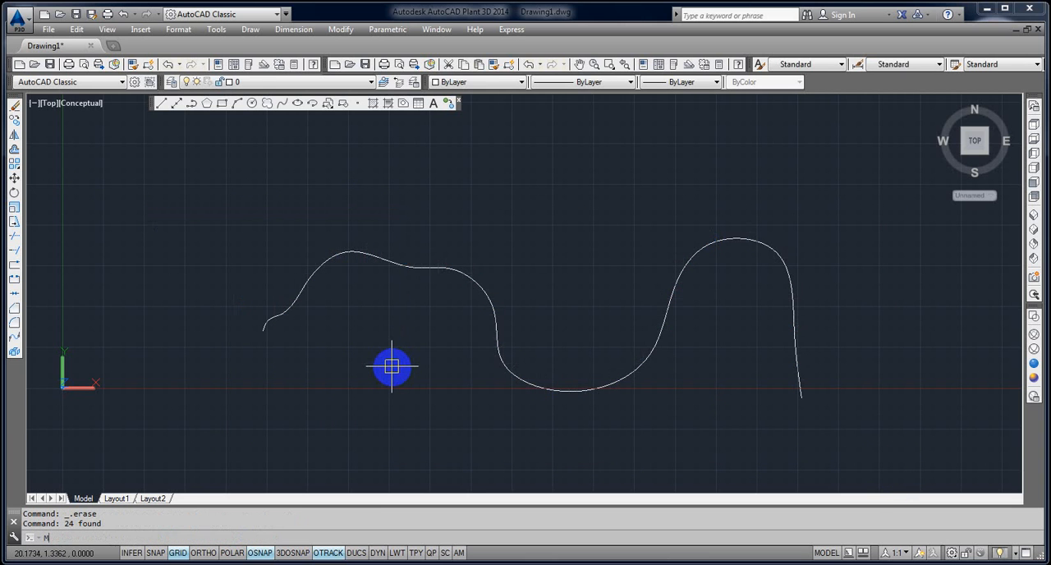
# Use Measure on the spline to insert block A every 5 units along it, aligned with the curve.
pyautogui.write('e')
pyautogui.press('Return')
pyautogui.click(284, 313)
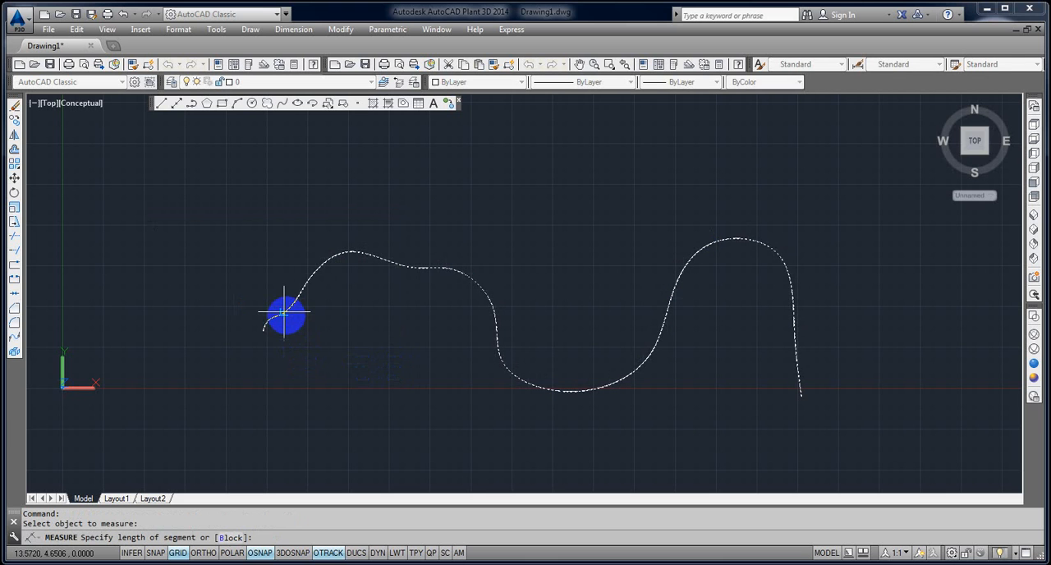
pyautogui.click(232, 537)
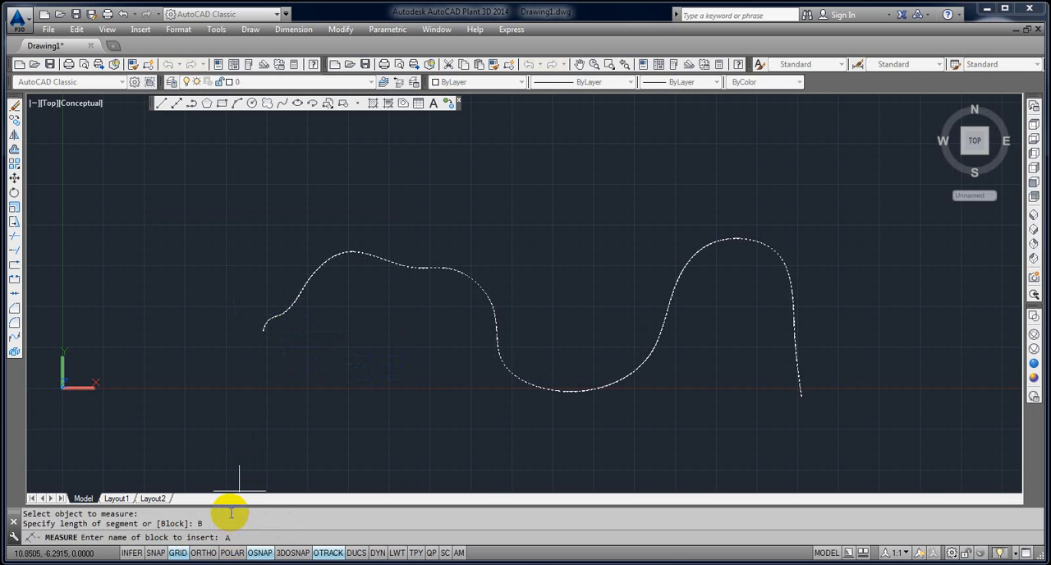
pyautogui.write('A')
pyautogui.press('Return')
pyautogui.press('Return')
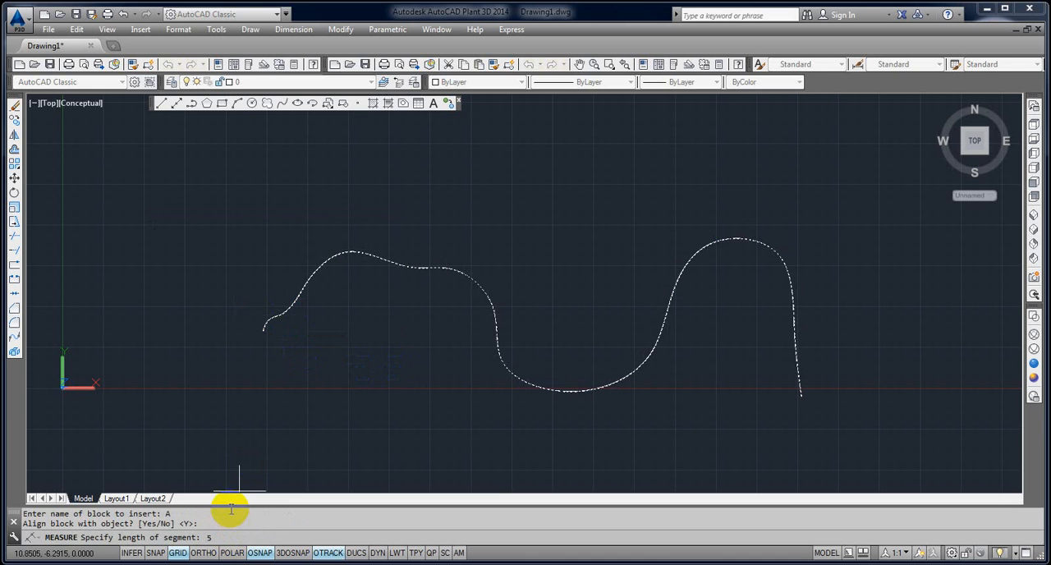
pyautogui.press('Return')
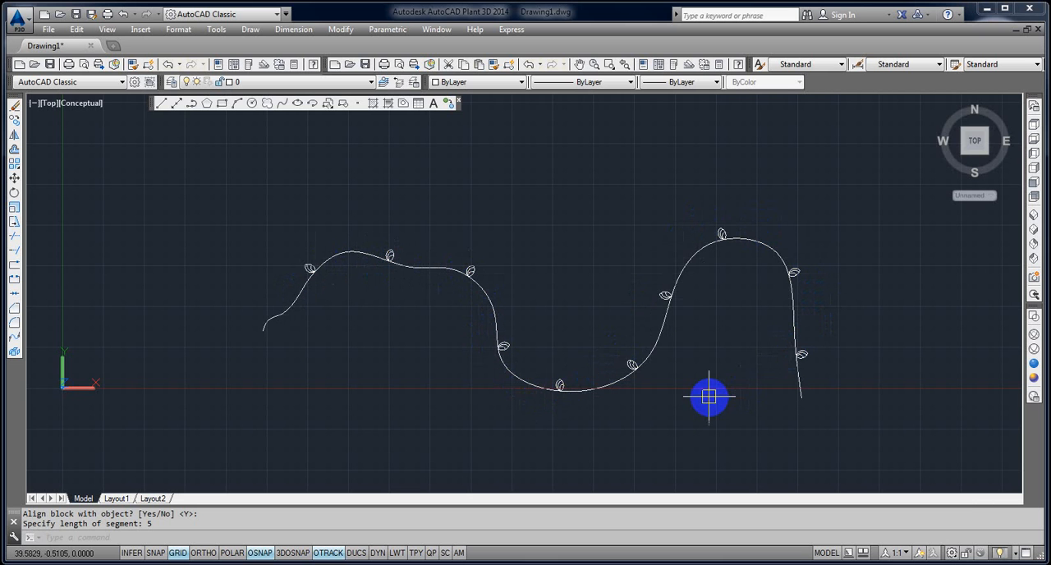
# Erase the spline and all the leaf blocks placed along it.
pyautogui.write('e')
pyautogui.press('Return')
pyautogui.click(954, 441)
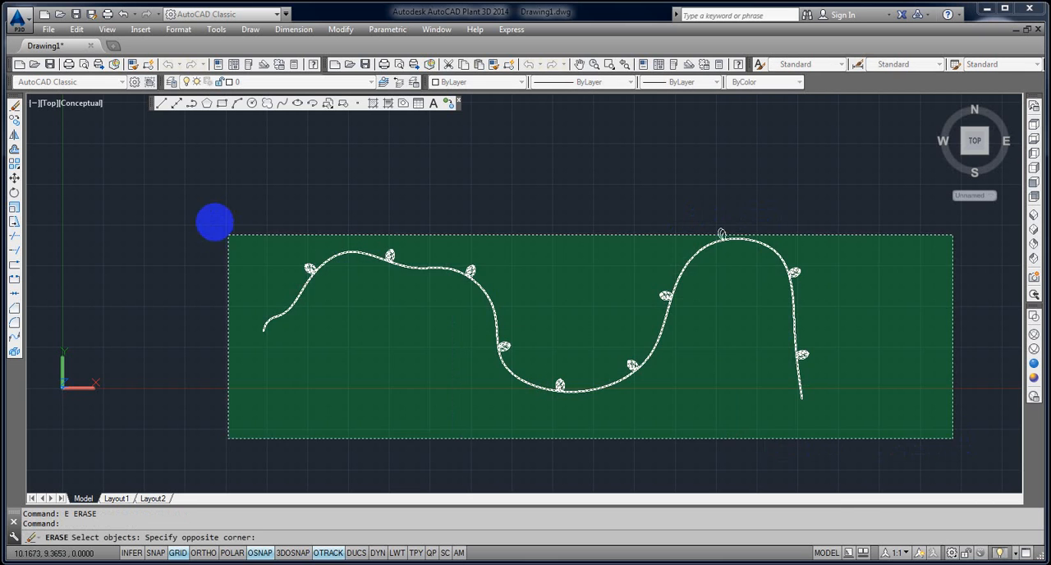
pyautogui.click(197, 205)
pyautogui.press('Return')
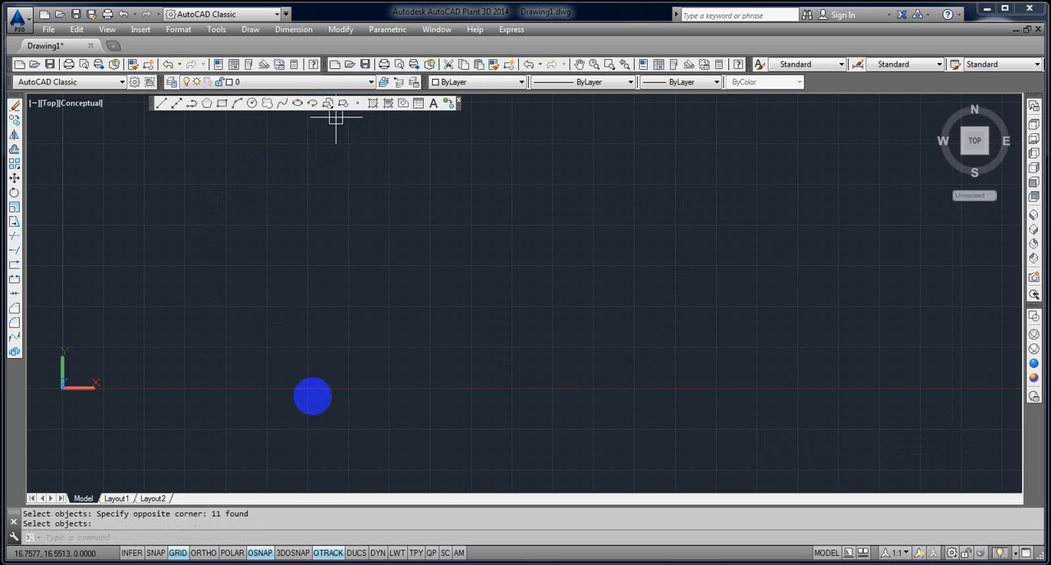
pyautogui.click(101, 564)
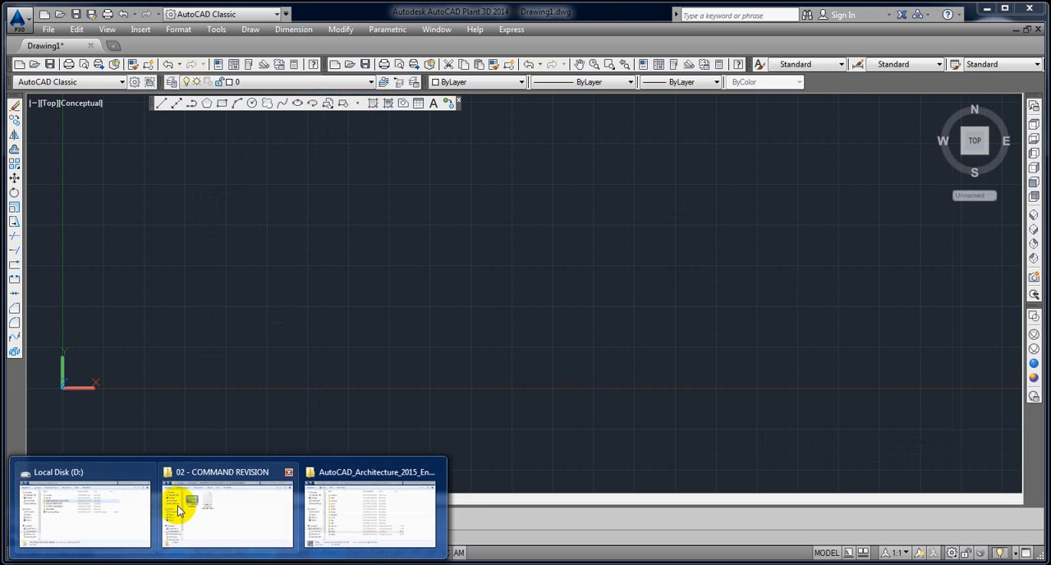
pyautogui.moveTo(178, 510)
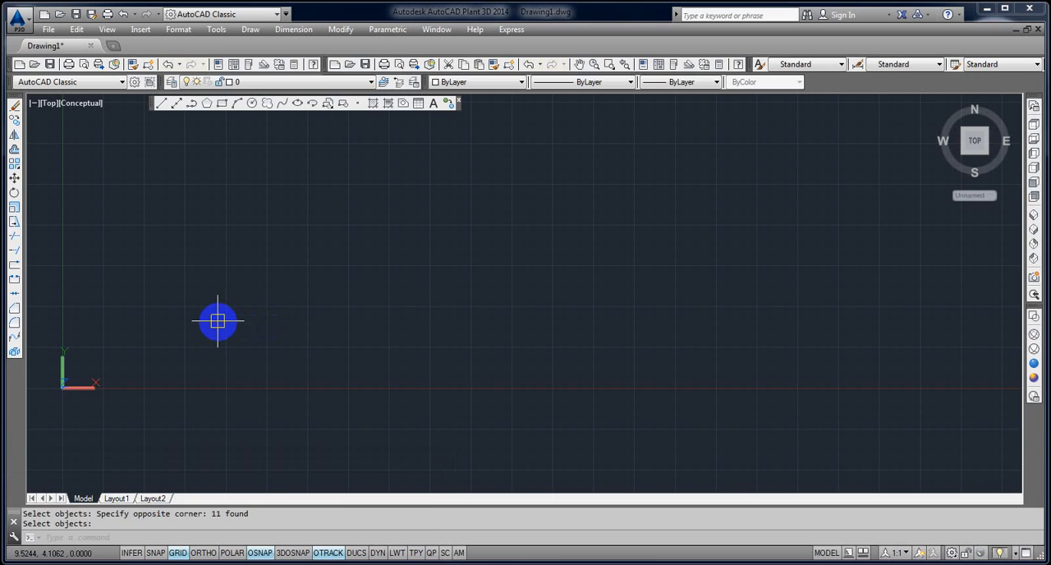